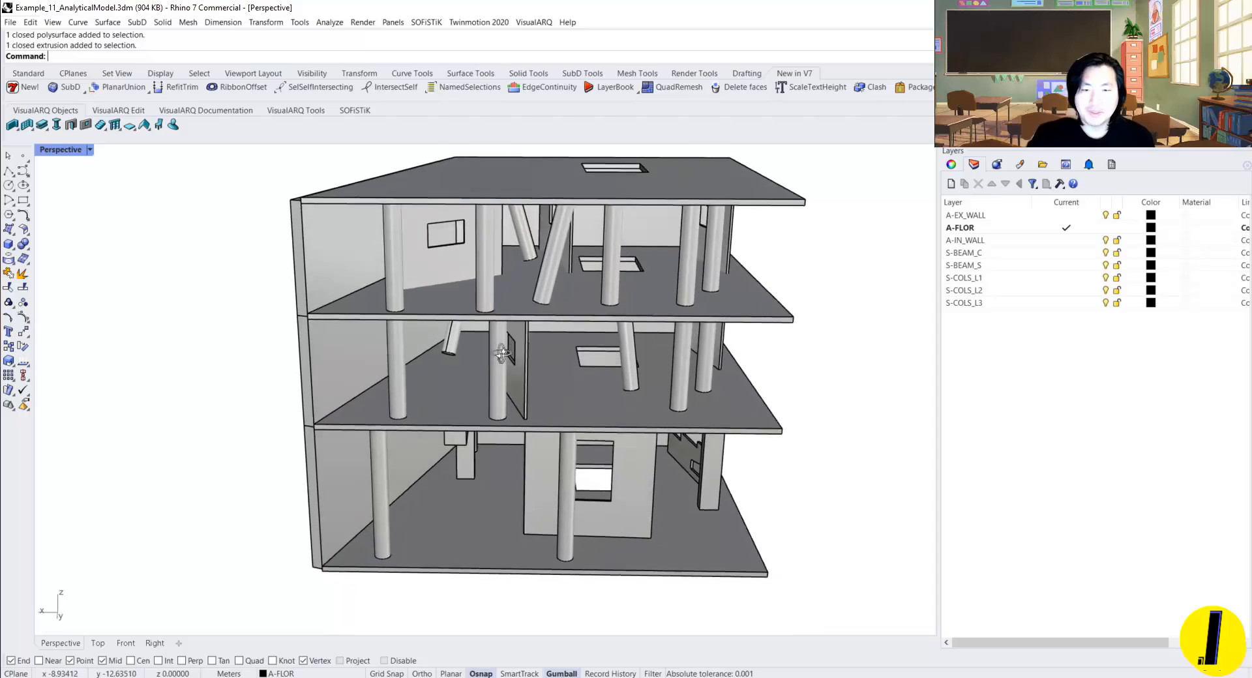
# Step: Examine the shaded three-storey building model from several sides, including its floors, columns, walls and openings
pyautogui.moveTo(502, 353); pyautogui.dragTo(526, 363, button='right')
pyautogui.scroll(8, 522, 355)
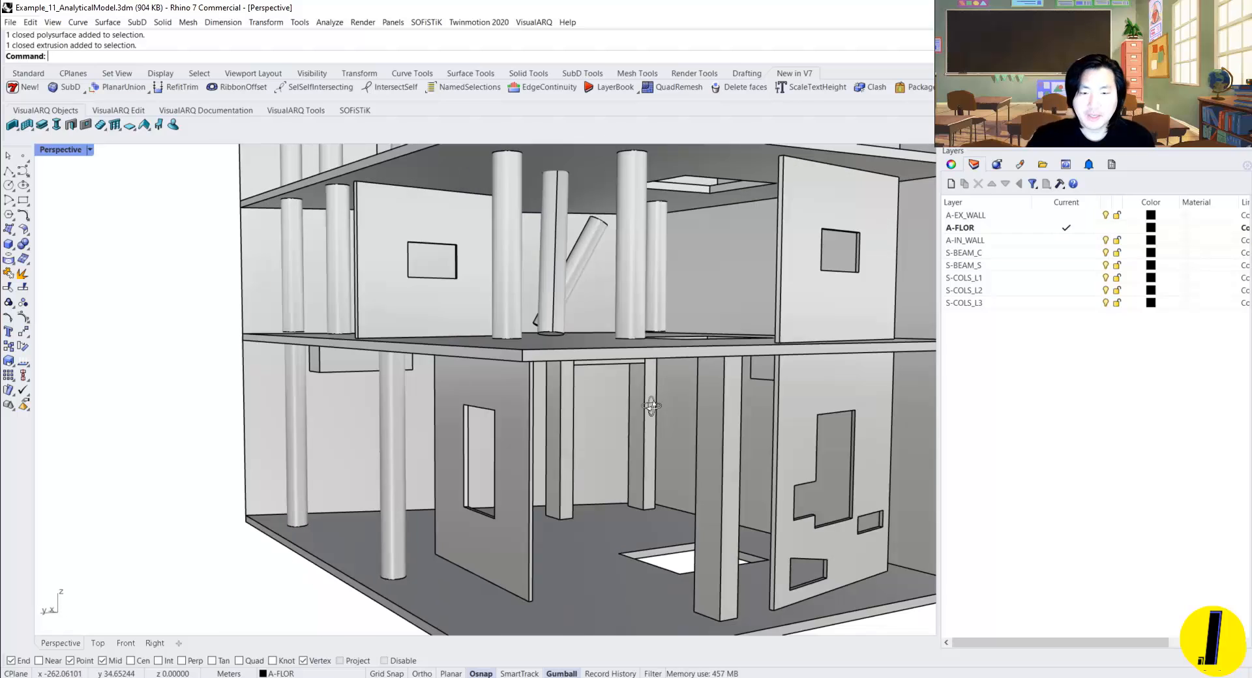
pyautogui.moveTo(651, 406); pyautogui.dragTo(660, 408, button='right')
pyautogui.moveTo(724, 440); pyautogui.dragTo(792, 450, button='right')
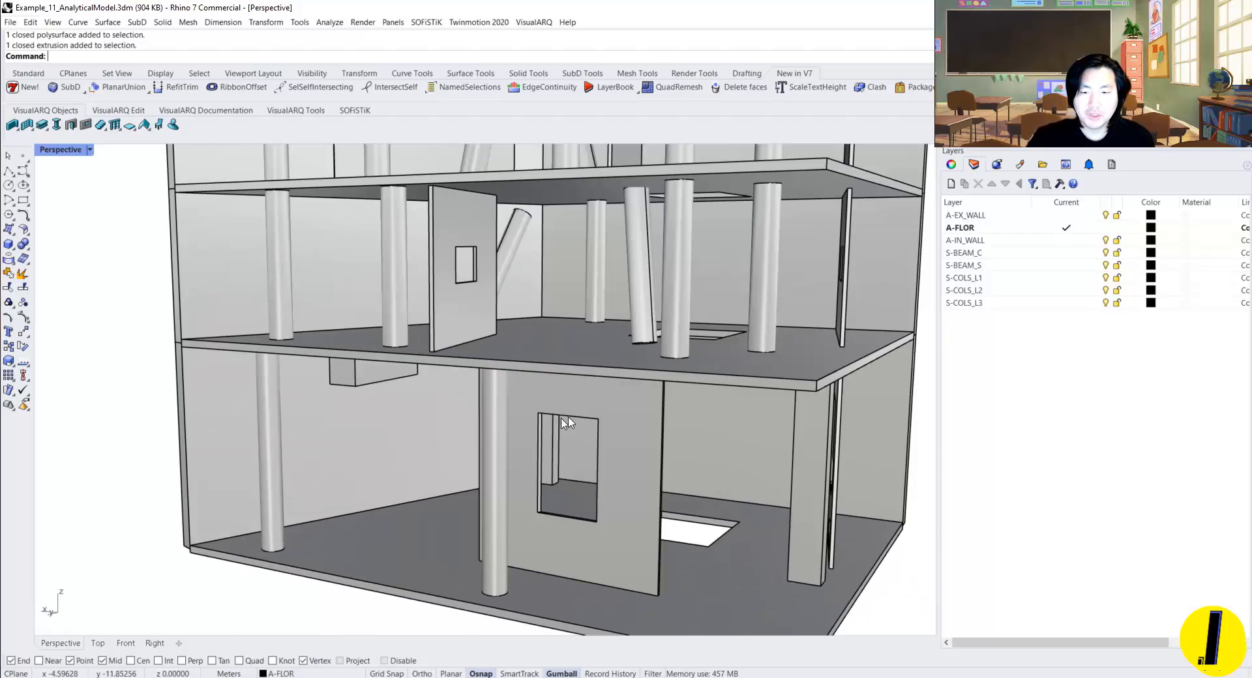
pyautogui.moveTo(537, 421); pyautogui.dragTo(578, 488, button='right')
pyautogui.scroll(-6, 561, 417)
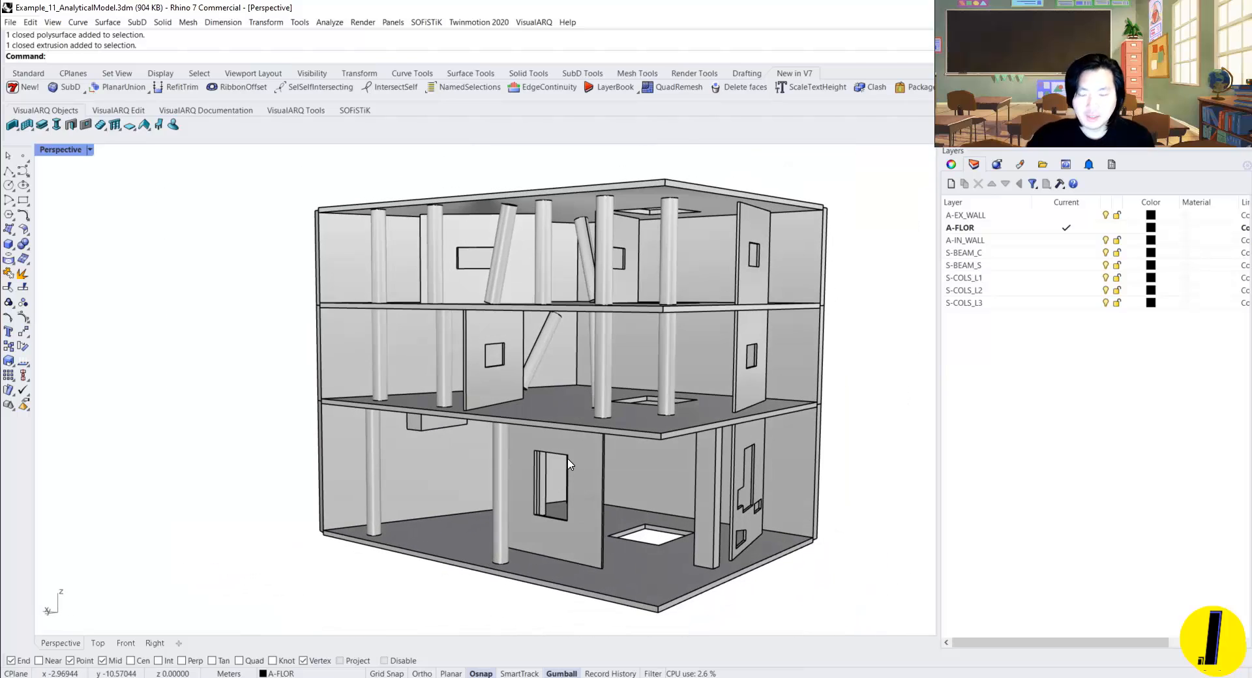
# Step: Set the perspective view to wireframe display and launch Grasshopper to show the analytical model
pyautogui.hotkey('ctrl', 'alt', 'w')
pyautogui.moveTo(551, 419)
pyautogui.keyDown('shift'); pyautogui.mouseDown(button='right')
pyautogui.moveTo(526, 356)
pyautogui.moveTo(404, 406)
pyautogui.moveTo(595, 430)
pyautogui.moveTo(608, 404)
pyautogui.moveTo(627, 409)
pyautogui.mouseUp(button='right'); pyautogui.keyUp('shift')
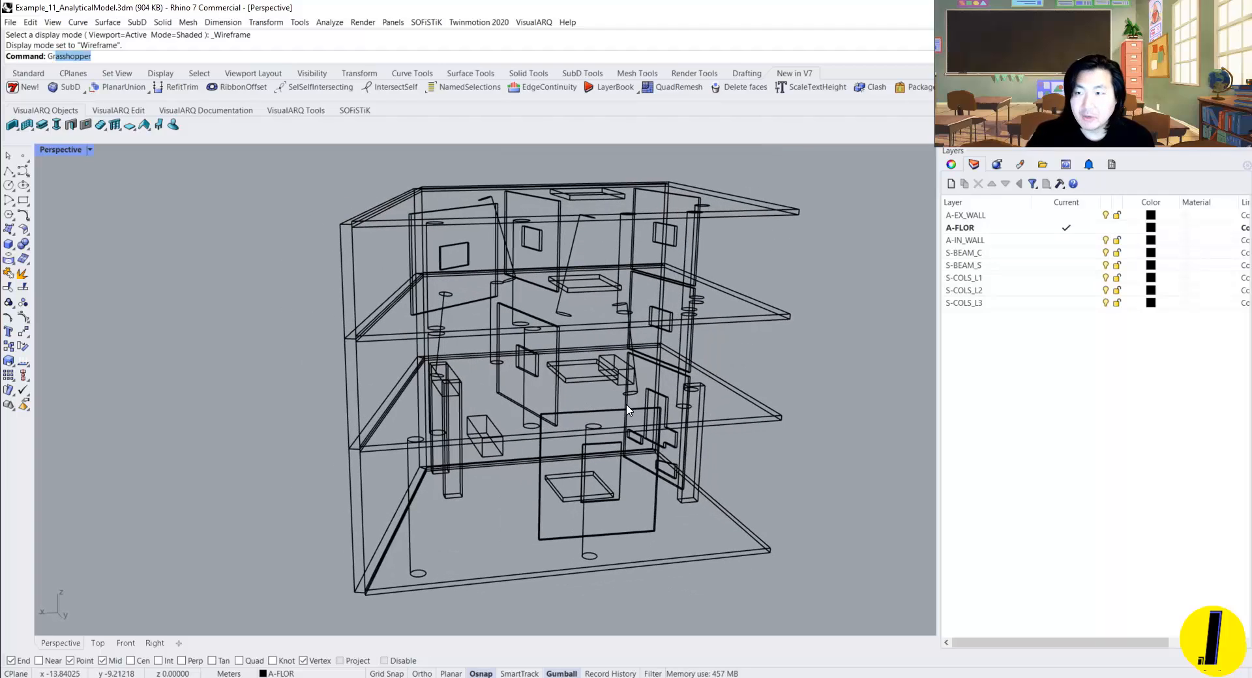
pyautogui.press('Return')
# Step: Examine the analytical overlay of column centre lines, beam lines and wall and slab surfaces on the lower storeys
pyautogui.moveTo(637, 390); pyautogui.dragTo(566, 389, button='right')
pyautogui.scroll(8, 474, 411)
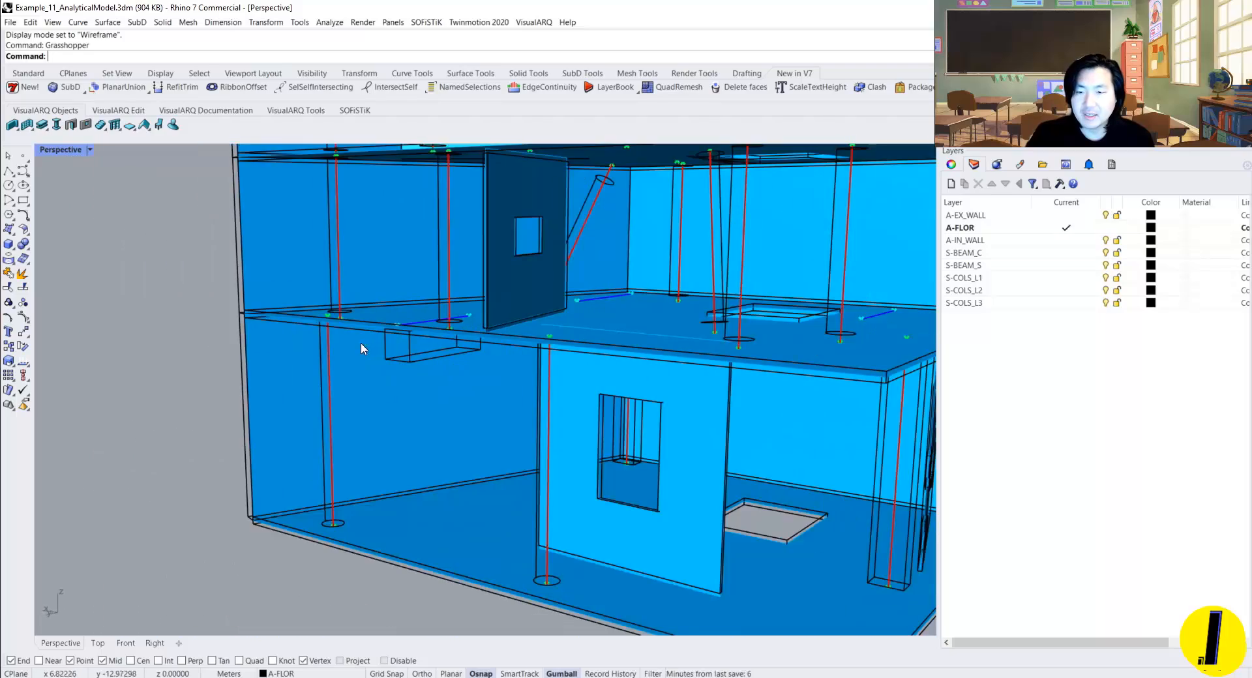
pyautogui.moveTo(361, 342); pyautogui.dragTo(375, 368, button='right')
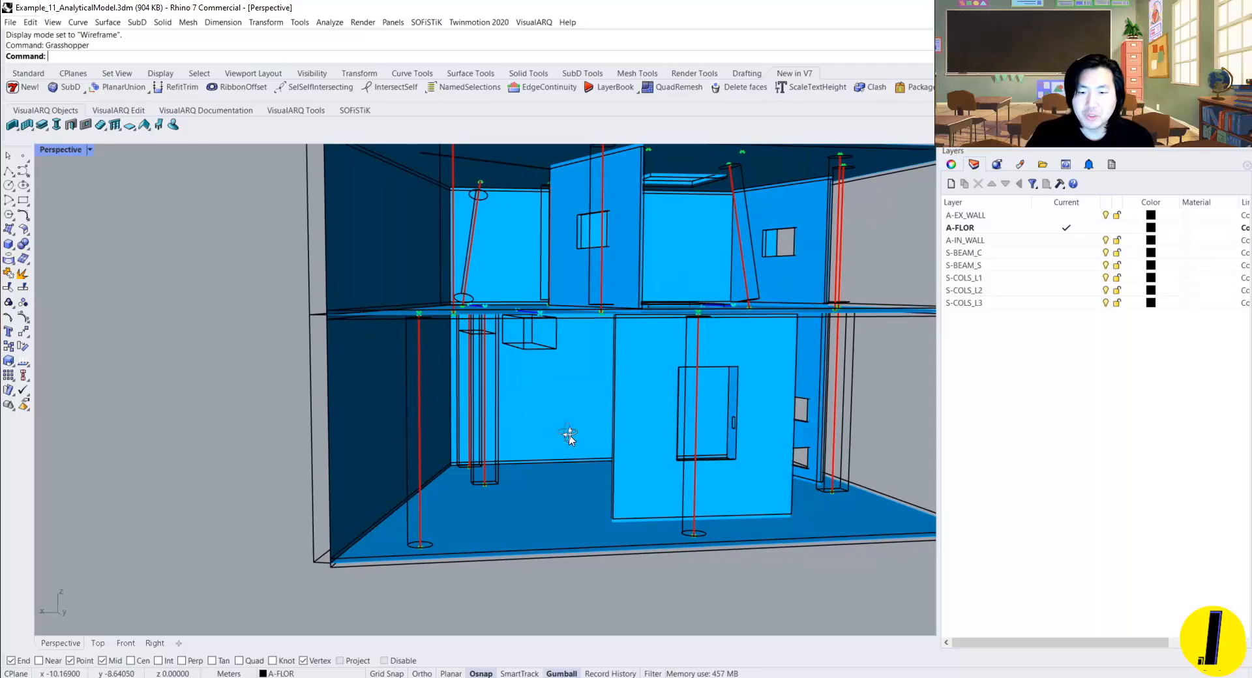
pyautogui.moveTo(568, 437); pyautogui.dragTo(370, 365, button='right')
pyautogui.scroll(-4, 373, 365)
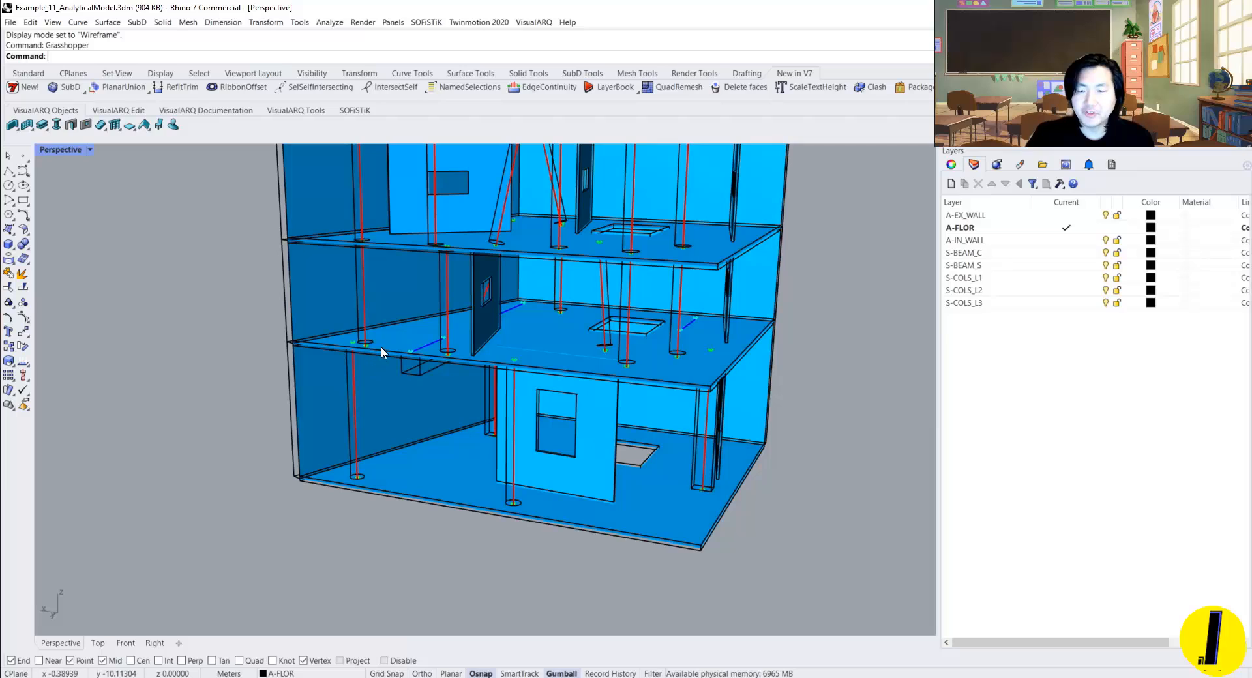
pyautogui.scroll(5, 417, 347)
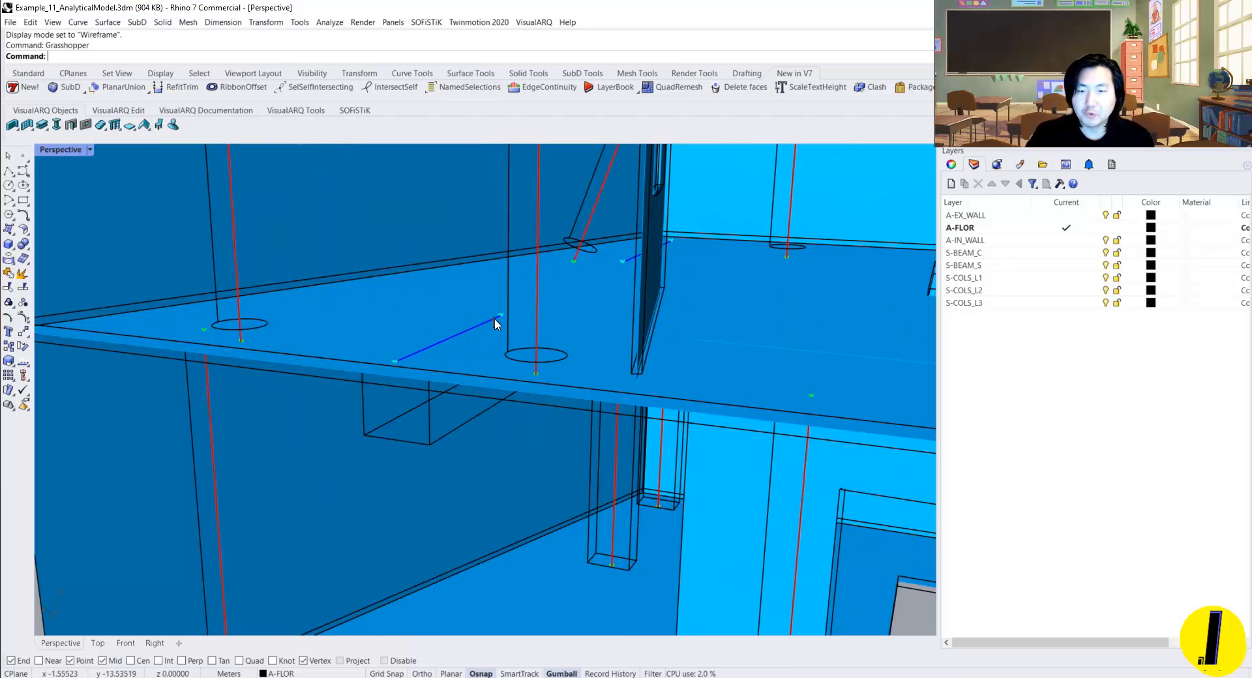
pyautogui.scroll(-5, 495, 320)
pyautogui.moveTo(500, 324)
pyautogui.mouseDown(button='right')
pyautogui.moveTo(559, 363)
pyautogui.moveTo(520, 322)
pyautogui.mouseUp(button='right')
pyautogui.scroll(-2, 516, 365)
pyautogui.scroll(5, 458, 374)
pyautogui.moveTo(456, 374); pyautogui.dragTo(411, 408, button='right')
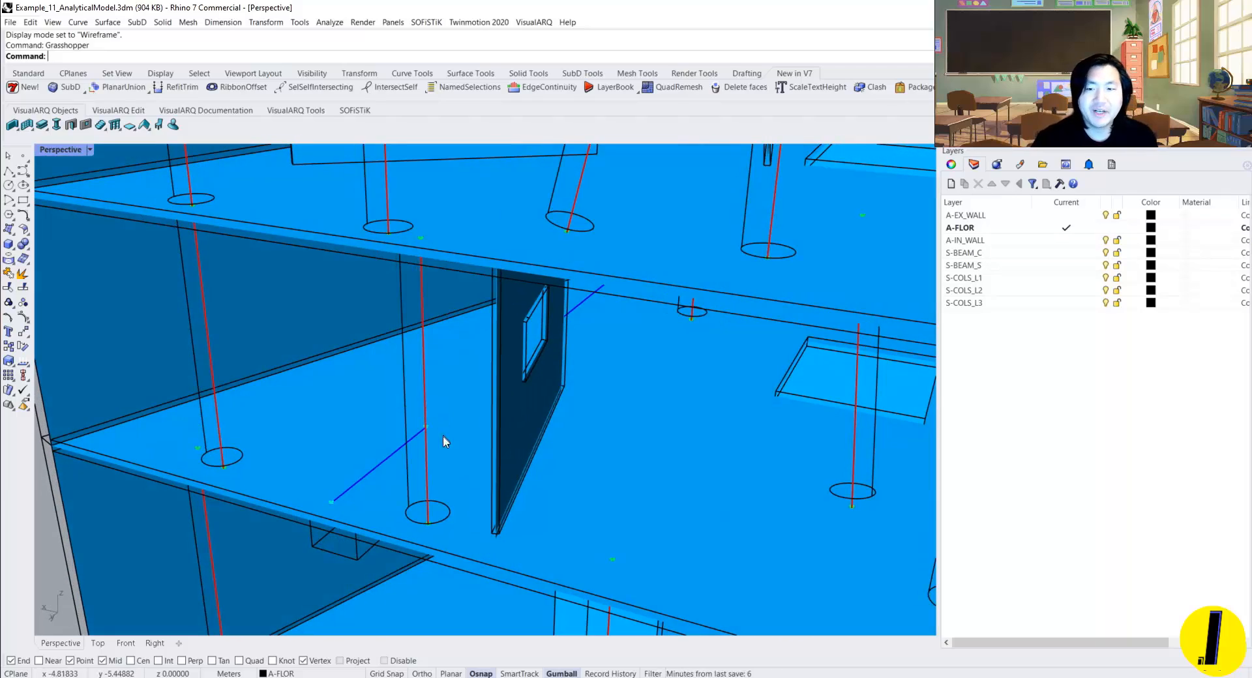
pyautogui.scroll(-8, 444, 436)
pyautogui.moveTo(531, 372); pyautogui.dragTo(594, 408, button='right')
pyautogui.scroll(-6, 523, 379)
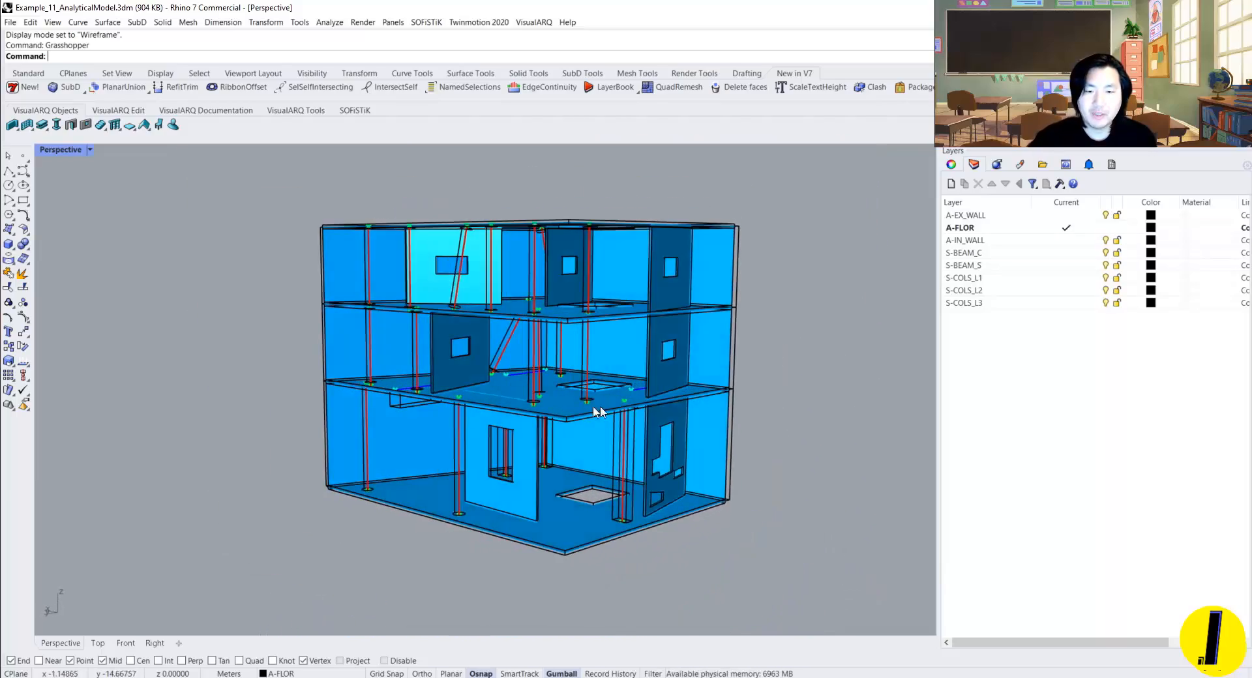
# Step: Inspect how the column lines and support points meet the slab between the ground and middle storeys
pyautogui.scroll(8, 598, 411)
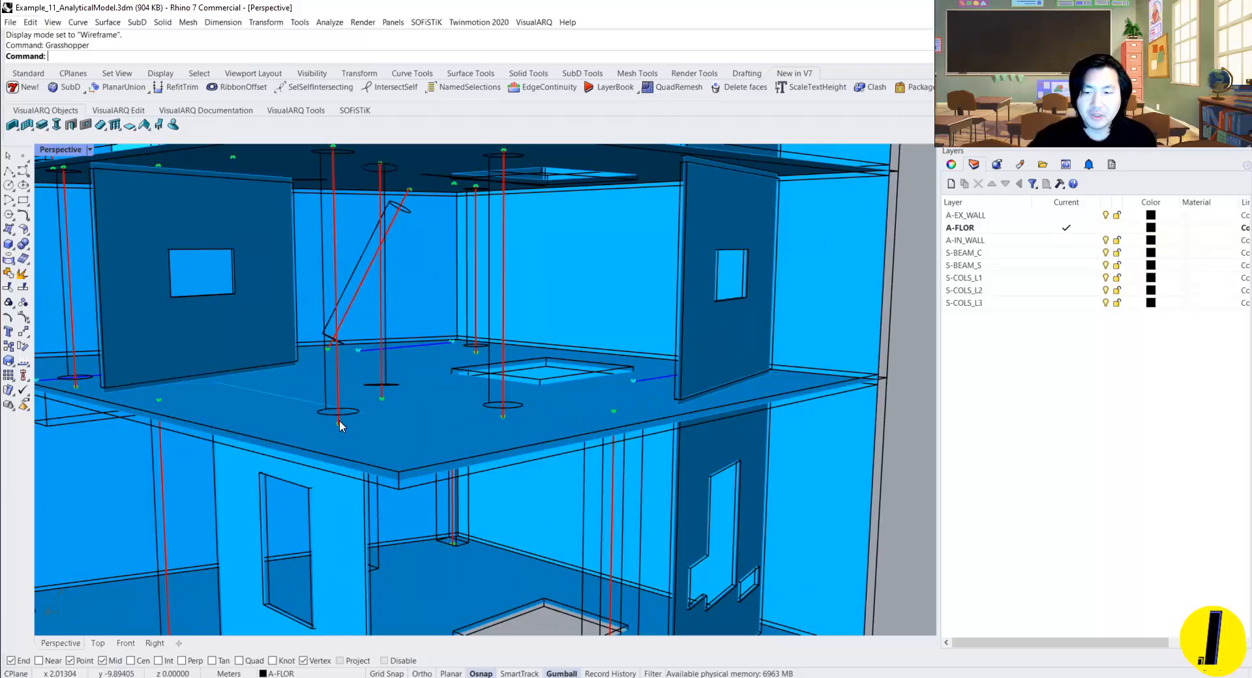
pyautogui.moveTo(340, 425); pyautogui.dragTo(467, 352, button='right')
pyautogui.scroll(3, 473, 329)
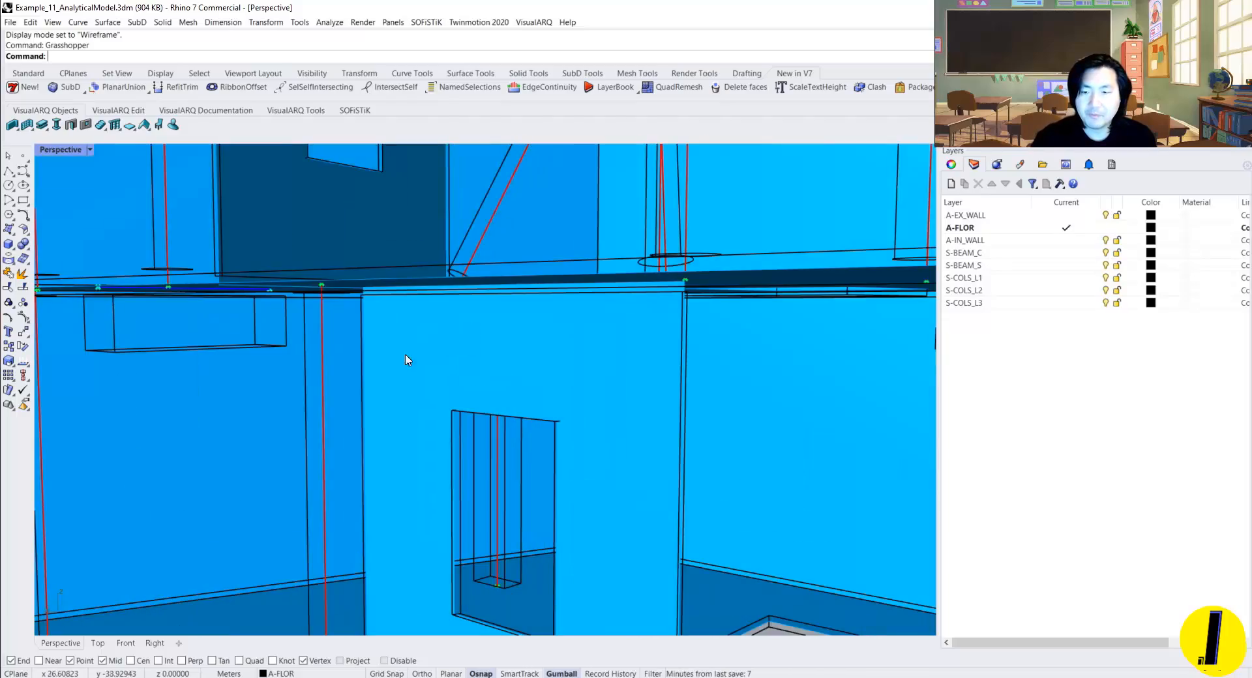
pyautogui.scroll(-4, 405, 355)
pyautogui.keyDown('shift'); pyautogui.moveTo(391, 356); pyautogui.dragTo(471, 469, button='right'); pyautogui.keyUp('shift')
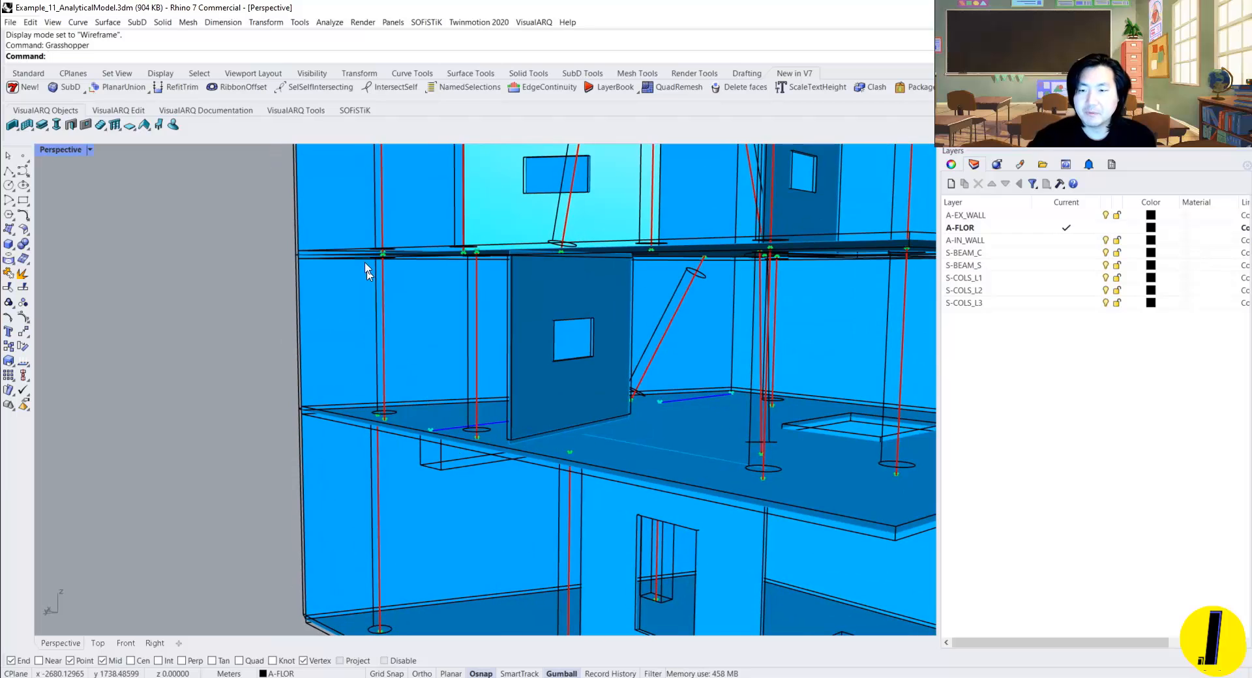
# Step: Inspect a middle-storey round column and the slab above it in shaded display to compare where their solids end
pyautogui.hotkey('ctrl', 'alt', 's')
pyautogui.scroll(5, 368, 267)
pyautogui.scroll(-4, 376, 270)
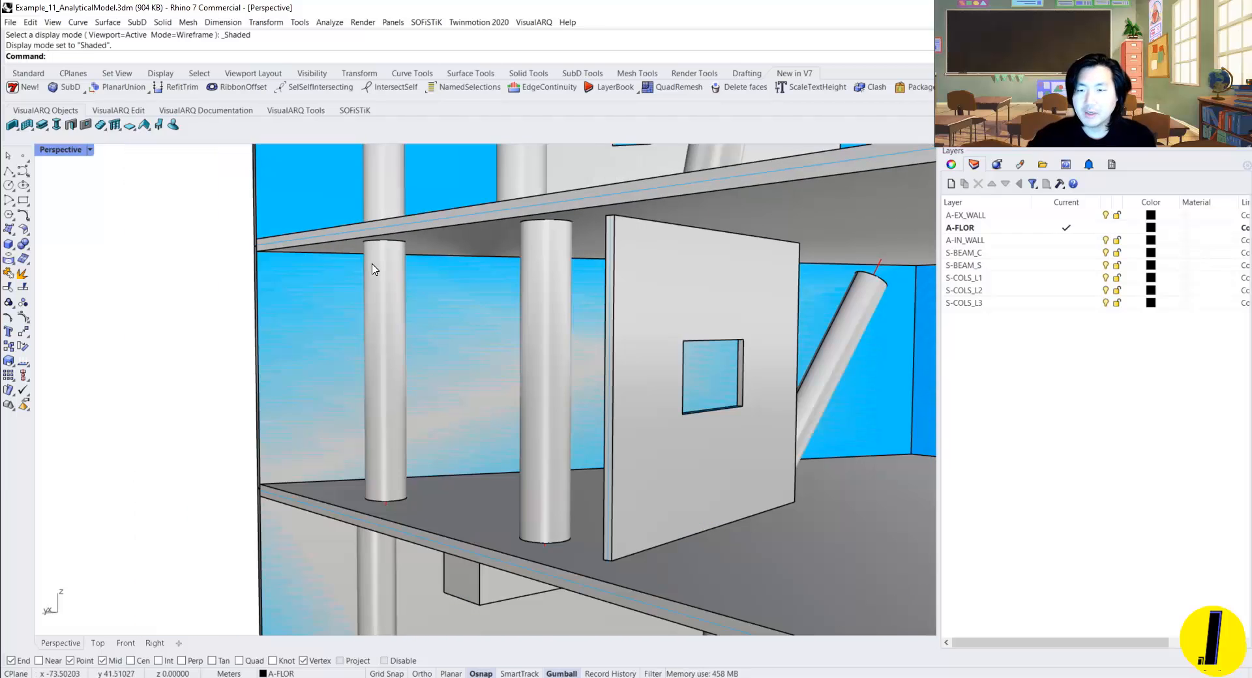
pyautogui.moveTo(320, 269); pyautogui.dragTo(408, 264, button='right')
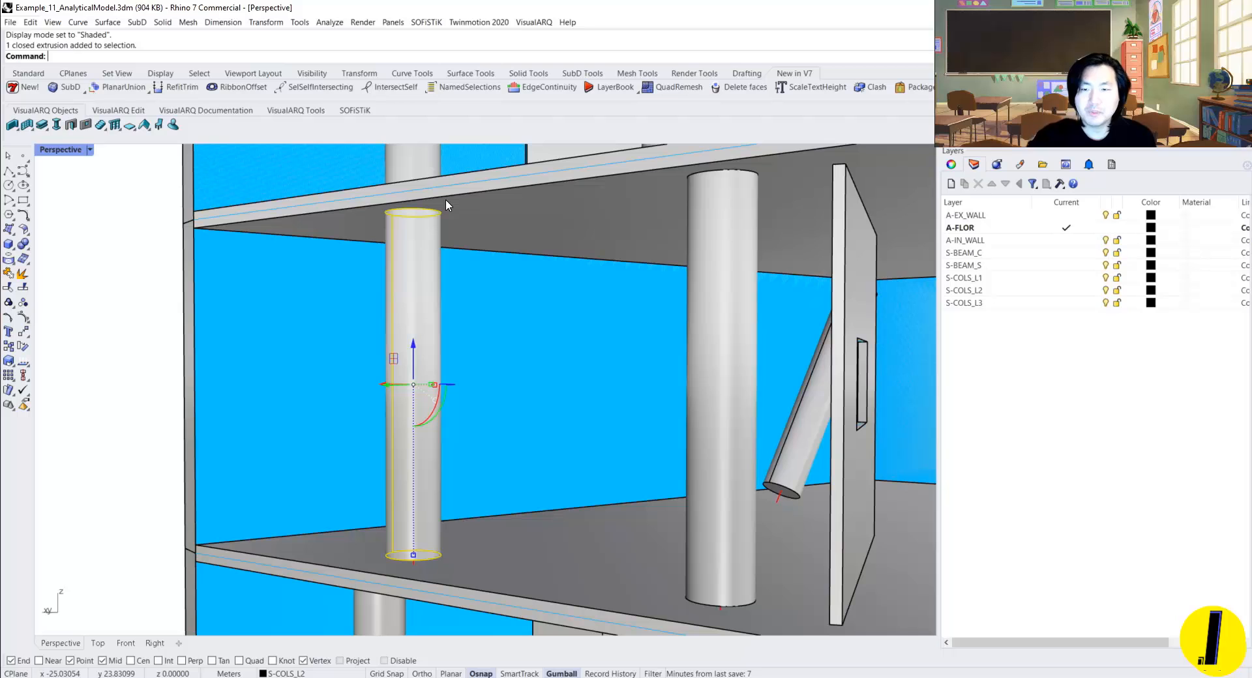
pyautogui.moveTo(441, 201); pyautogui.dragTo(399, 246, button='right')
pyautogui.scroll(2, 400, 247)
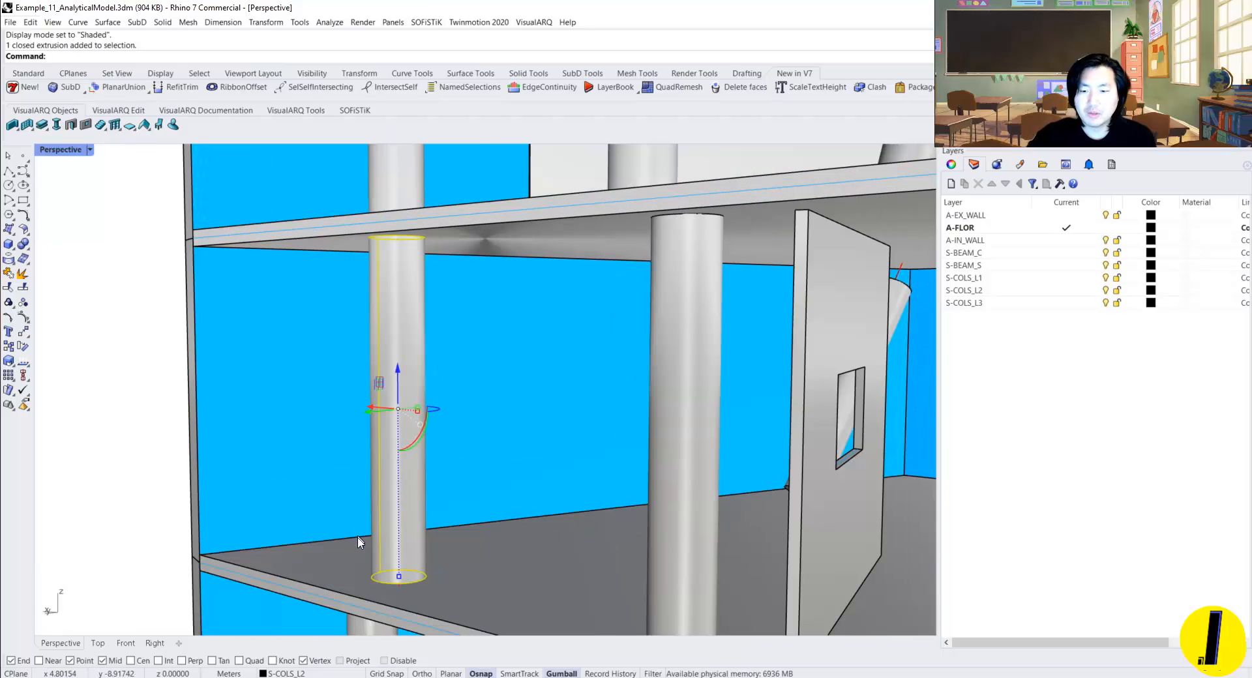
pyautogui.moveTo(450, 370); pyautogui.dragTo(366, 265, button='right')
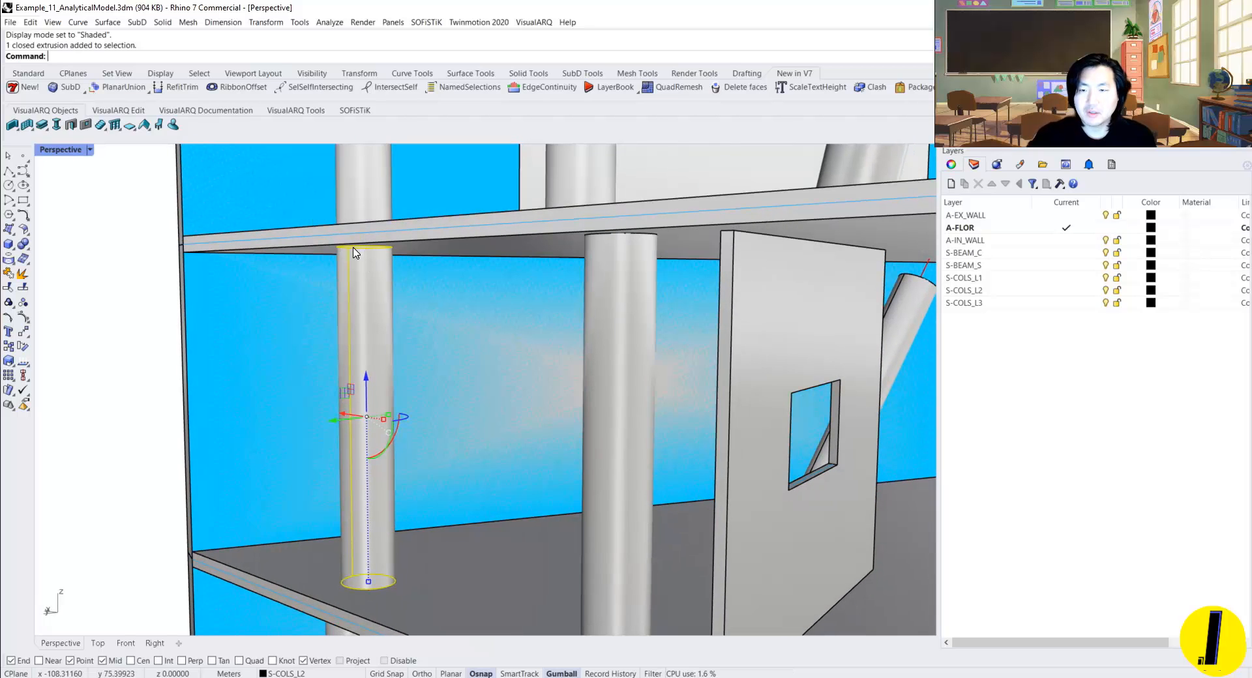
pyautogui.scroll(2, 355, 253)
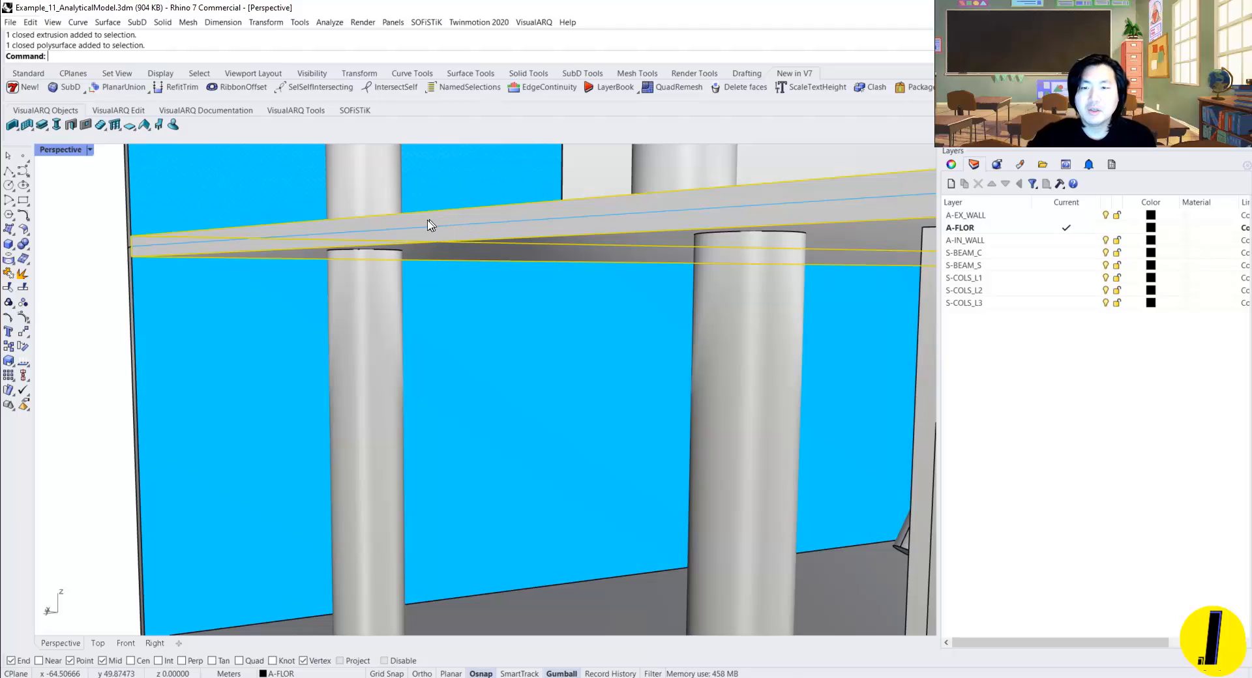
pyautogui.scroll(-2, 405, 230)
# Step: Examine in wireframe display how the column's analytical line extends to the slab's mid-surface, and view the slab from below
pyautogui.hotkey('ctrl', 'alt', 'w')
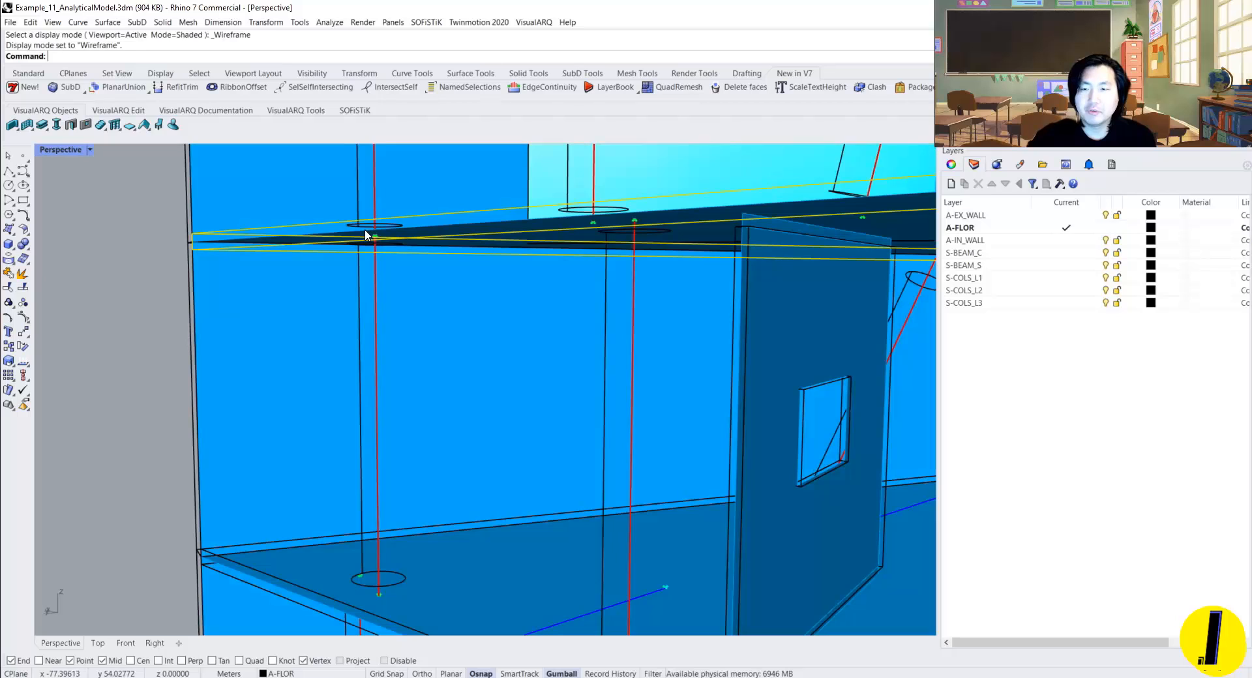
pyautogui.moveTo(361, 239); pyautogui.dragTo(370, 285, button='right')
pyautogui.scroll(6, 378, 237)
pyautogui.moveTo(375, 326); pyautogui.dragTo(371, 339, button='right')
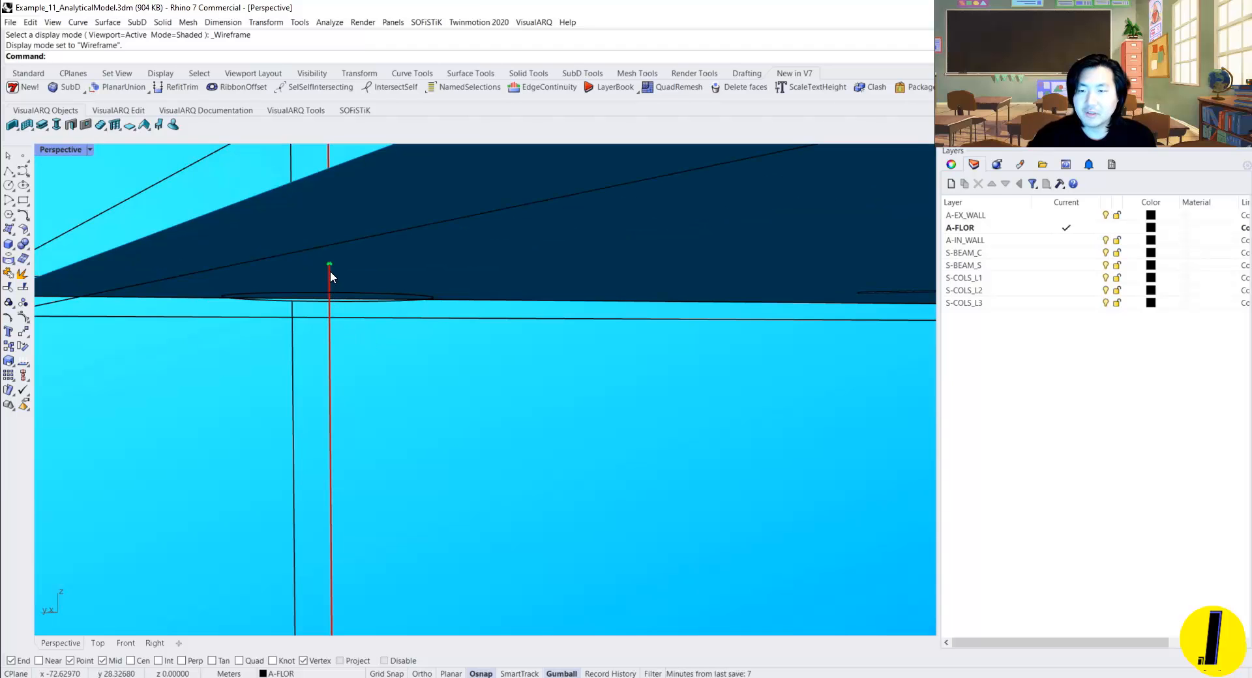
pyautogui.moveTo(330, 270); pyautogui.dragTo(285, 319, button='right')
pyautogui.scroll(-3, 360, 353)
pyautogui.scroll(-3, 360, 353)
pyautogui.scroll(8, 340, 453)
pyautogui.moveTo(346, 446)
pyautogui.keyDown('shift'); pyautogui.mouseDown(button='right')
pyautogui.moveTo(386, 408)
pyautogui.moveTo(373, 385)
pyautogui.mouseUp(button='right'); pyautogui.keyUp('shift')
pyautogui.scroll(-2, 371, 383)
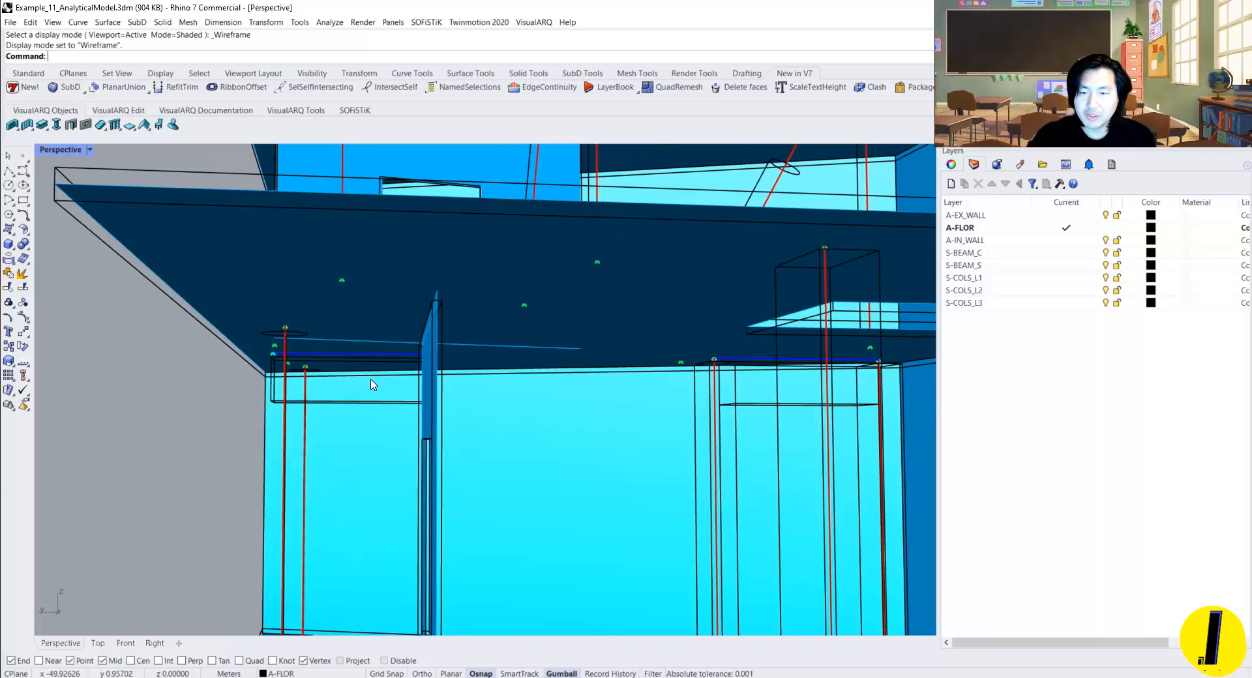
pyautogui.scroll(4, 446, 314)
# Step: Select the ground-floor interior wall with the window opening and move it sideways beneath the slab
pyautogui.hotkey('ctrl', 'alt', 's')
pyautogui.moveTo(446, 314); pyautogui.dragTo(417, 295, button='right')
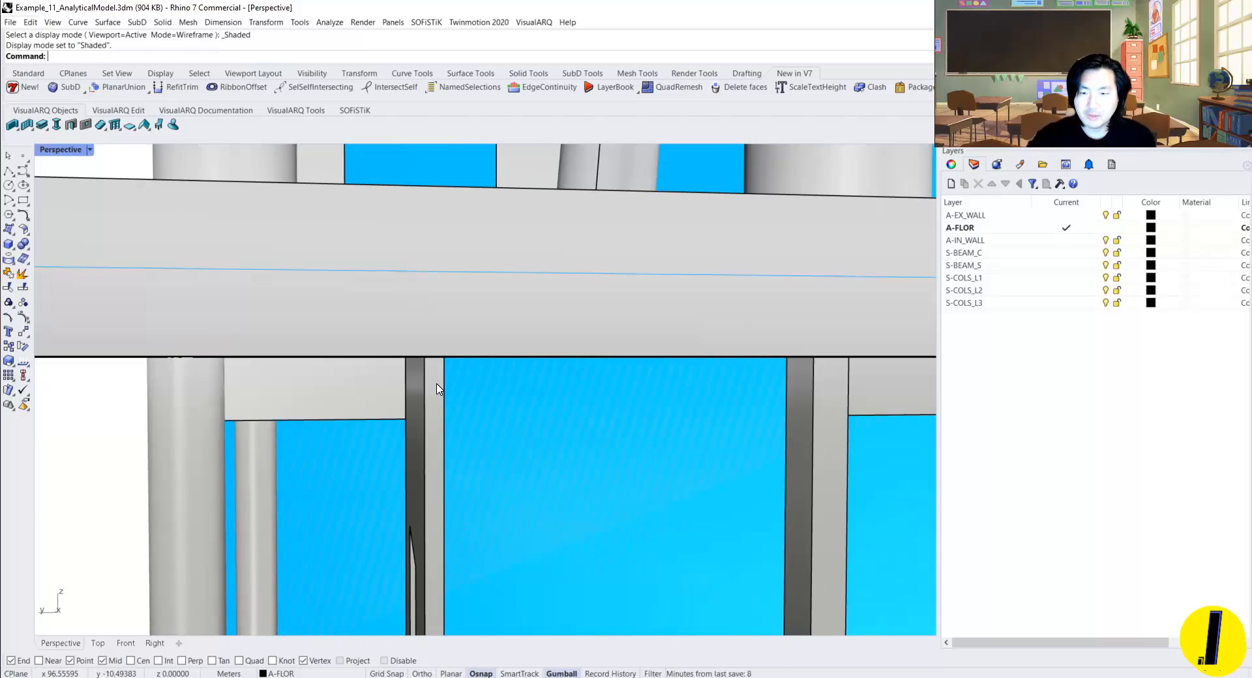
pyautogui.click(438, 379)
pyautogui.scroll(-3, 440, 368)
pyautogui.moveTo(440, 370); pyautogui.dragTo(472, 379, button='right')
pyautogui.scroll(2, 416, 344)
pyautogui.hotkey('ctrl', 'alt', 'w')
pyautogui.scroll(-2, 444, 339)
pyautogui.scroll(3, 466, 349)
pyautogui.scroll(-6, 469, 350)
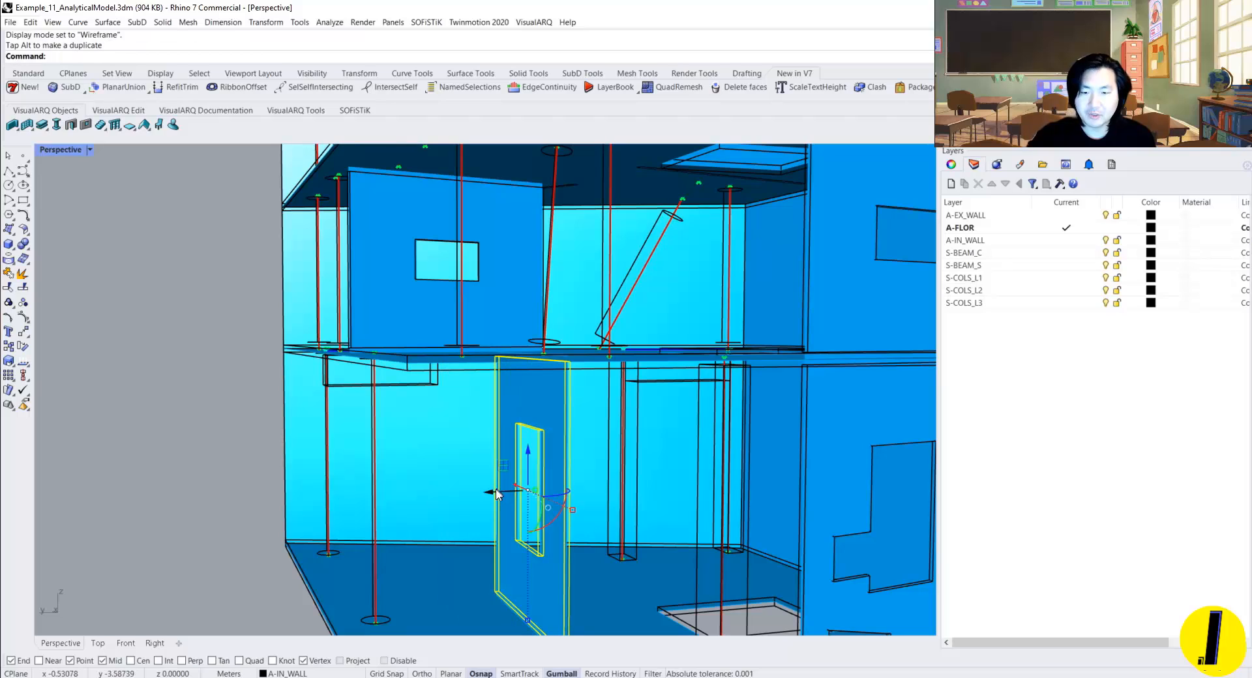
pyautogui.moveTo(499, 494); pyautogui.dragTo(456, 506)
pyautogui.moveTo(453, 486); pyautogui.dragTo(444, 542, button='right')
pyautogui.press('Escape')
# Step: Select the round ground-floor column near the slab edge and tilt it off vertical
pyautogui.scroll(-3, 428, 400)
pyautogui.scroll(4, 429, 406)
pyautogui.click(421, 410)
pyautogui.moveTo(444, 546); pyautogui.dragTo(454, 556)
pyautogui.moveTo(454, 556); pyautogui.dragTo(490, 331, button='right')
# Step: Compare the tilted column's top and base with its analytical line in shaded and wireframe display
pyautogui.hotkey('ctrl', 'alt', 's')
pyautogui.scroll(8, 482, 336)
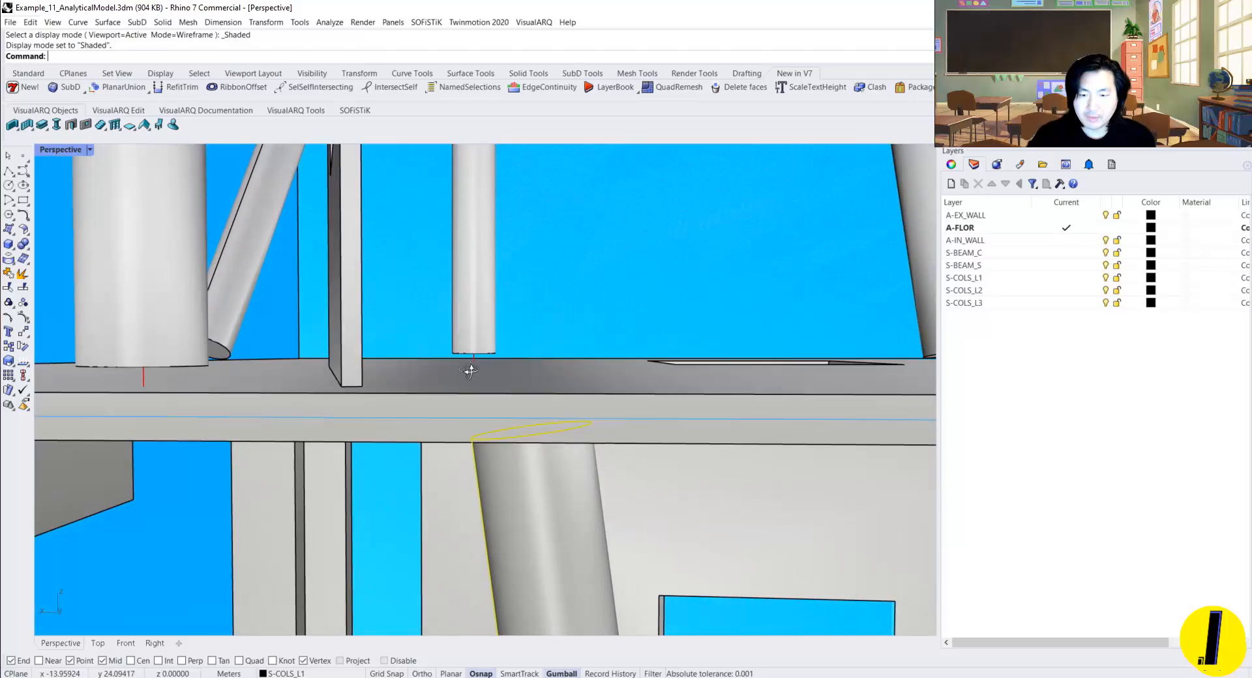
pyautogui.hotkey('ctrl', 'alt', 'w')
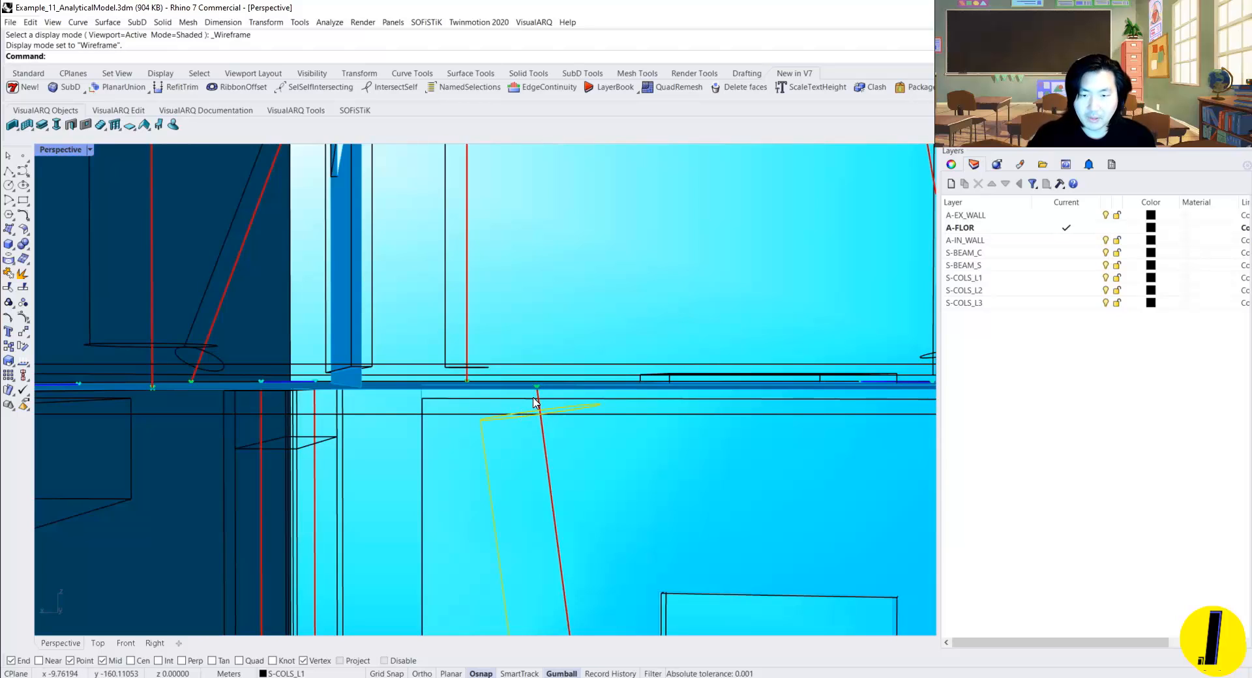
pyautogui.keyDown('shift'); pyautogui.moveTo(534, 402); pyautogui.dragTo(528, 395, button='right'); pyautogui.keyUp('shift')
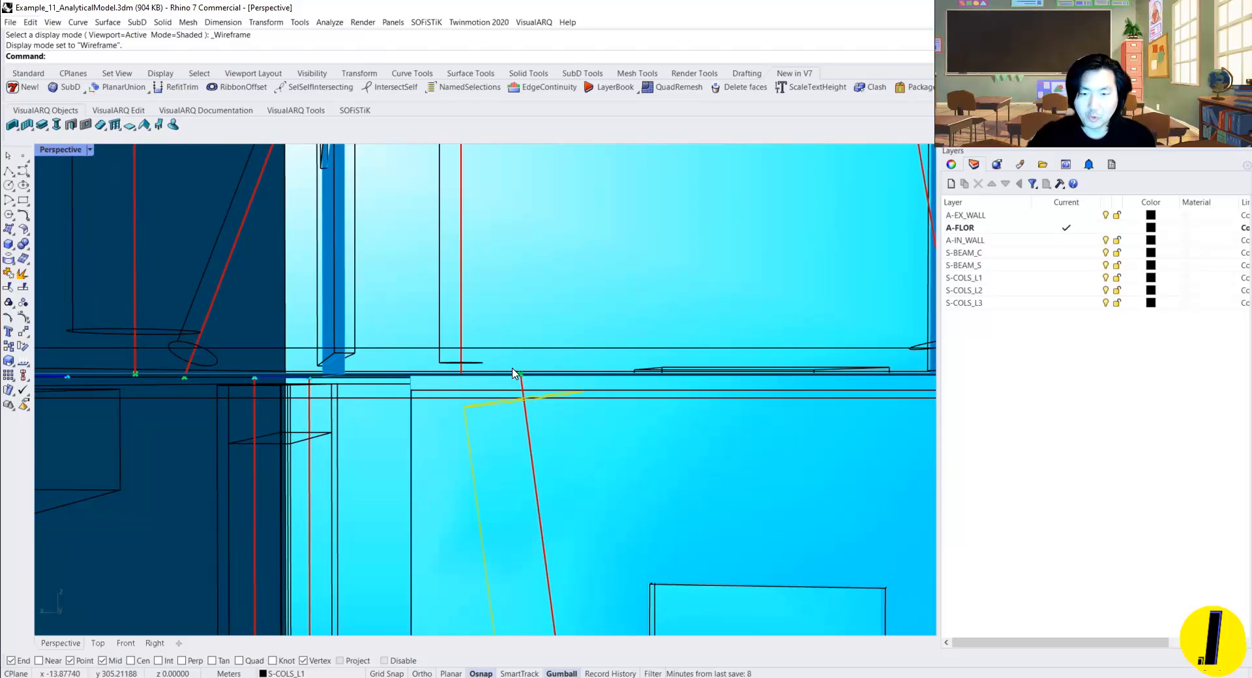
pyautogui.scroll(-13, 529, 380)
pyautogui.scroll(10, 542, 527)
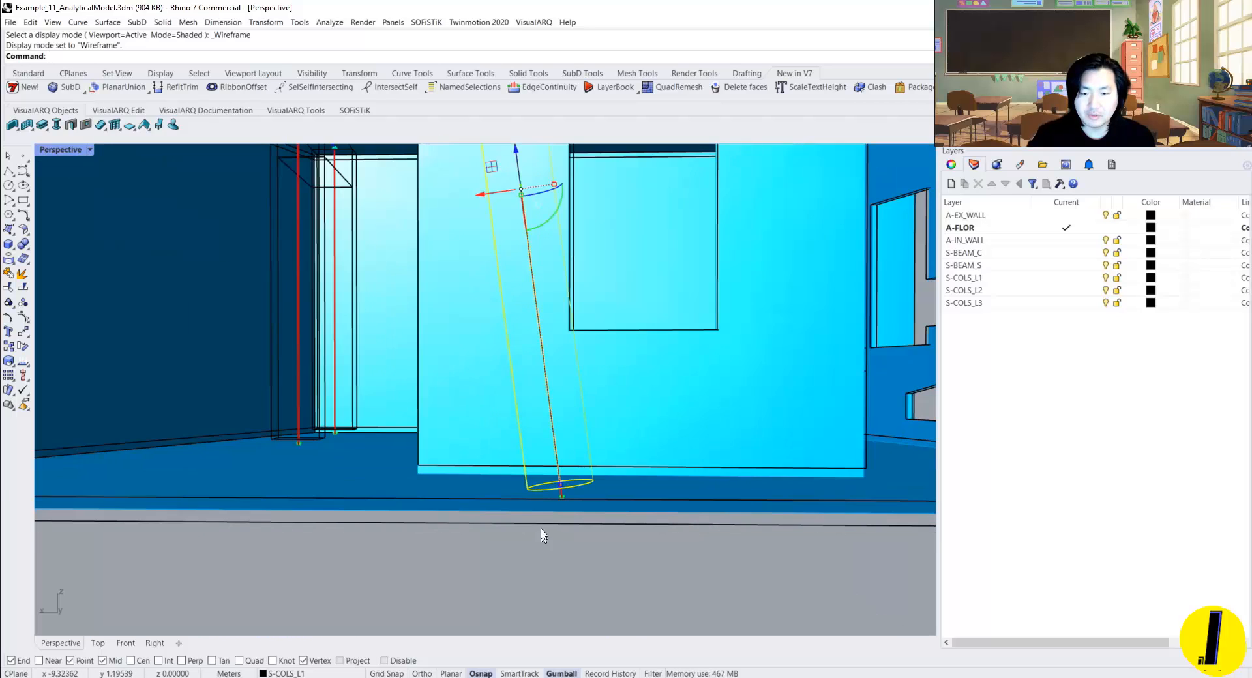
pyautogui.moveTo(542, 529); pyautogui.dragTo(507, 475, button='right')
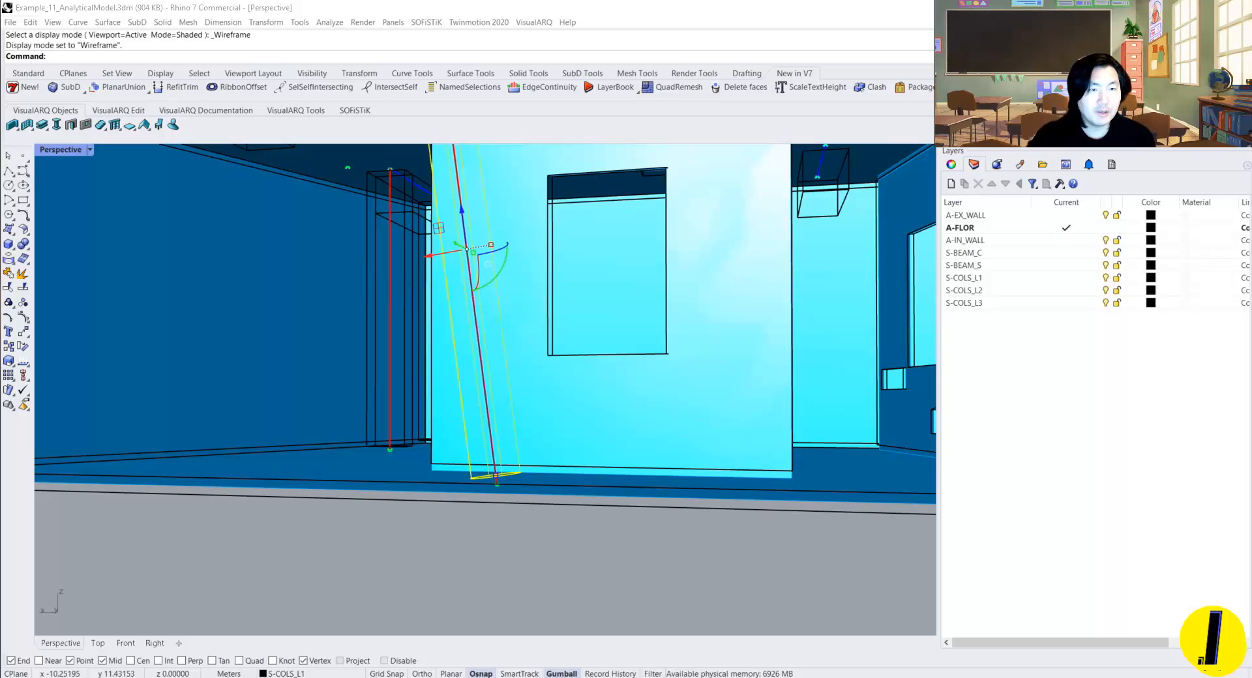
# Step: Resize the Rhino window and place the Grasshopper window with the SOFiSTiK analytical model script beside it at full height
pyautogui.click(1207, 8)
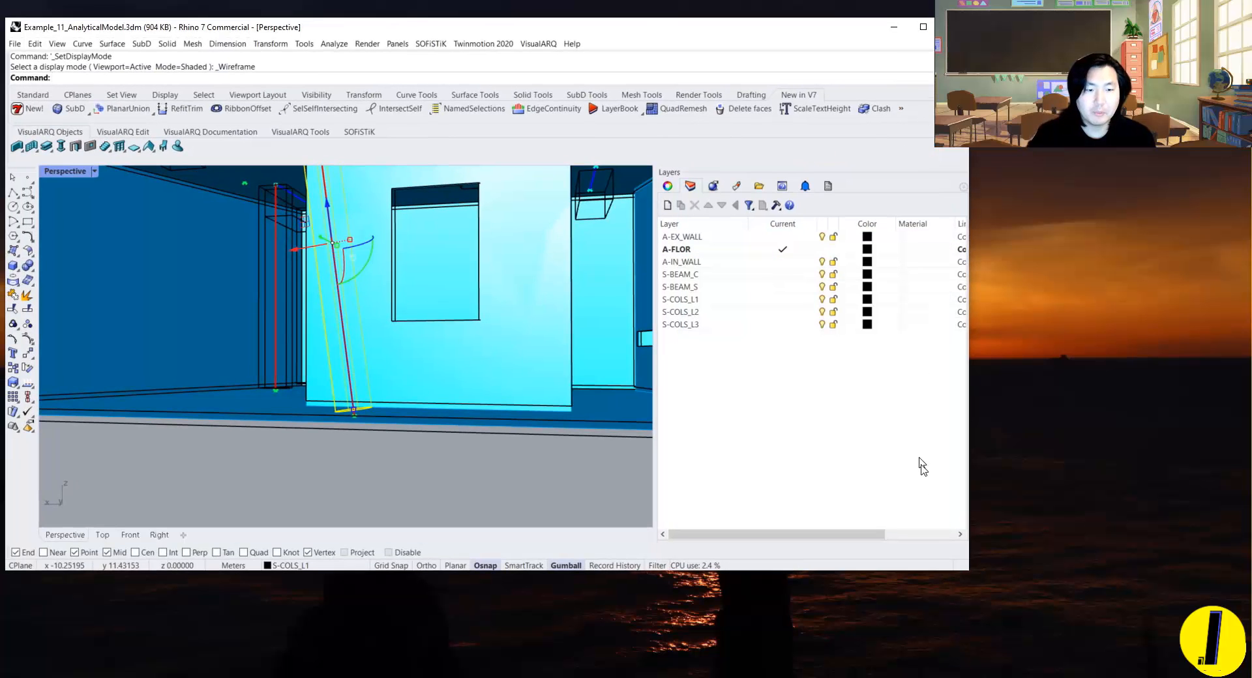
pyautogui.moveTo(965, 564); pyautogui.dragTo(680, 674)
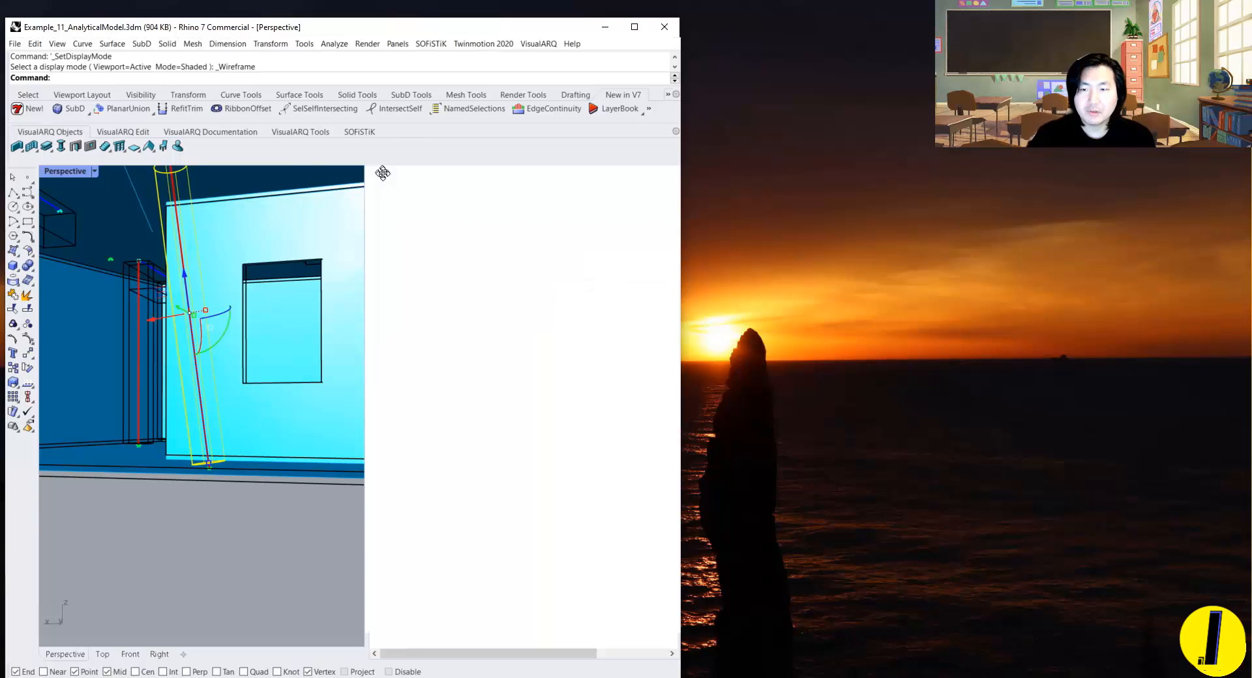
pyautogui.moveTo(829, 224); pyautogui.dragTo(1025, 27)
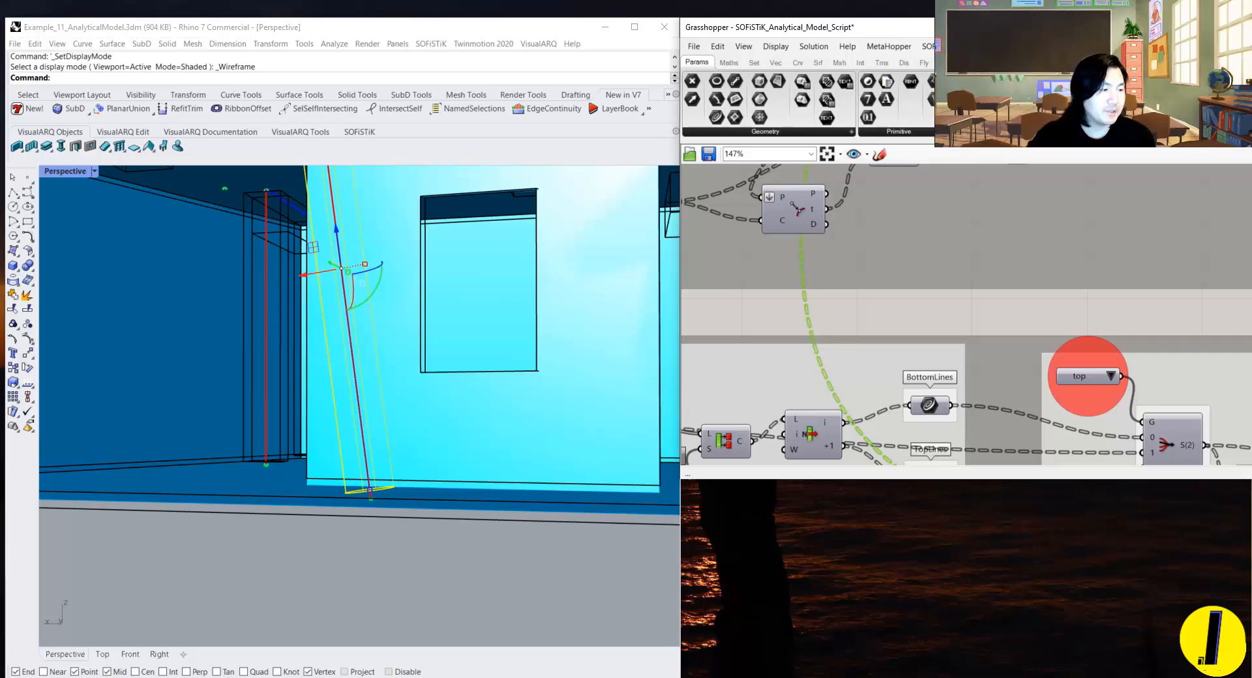
pyautogui.moveTo(1251, 479); pyautogui.dragTo(1244, 676)
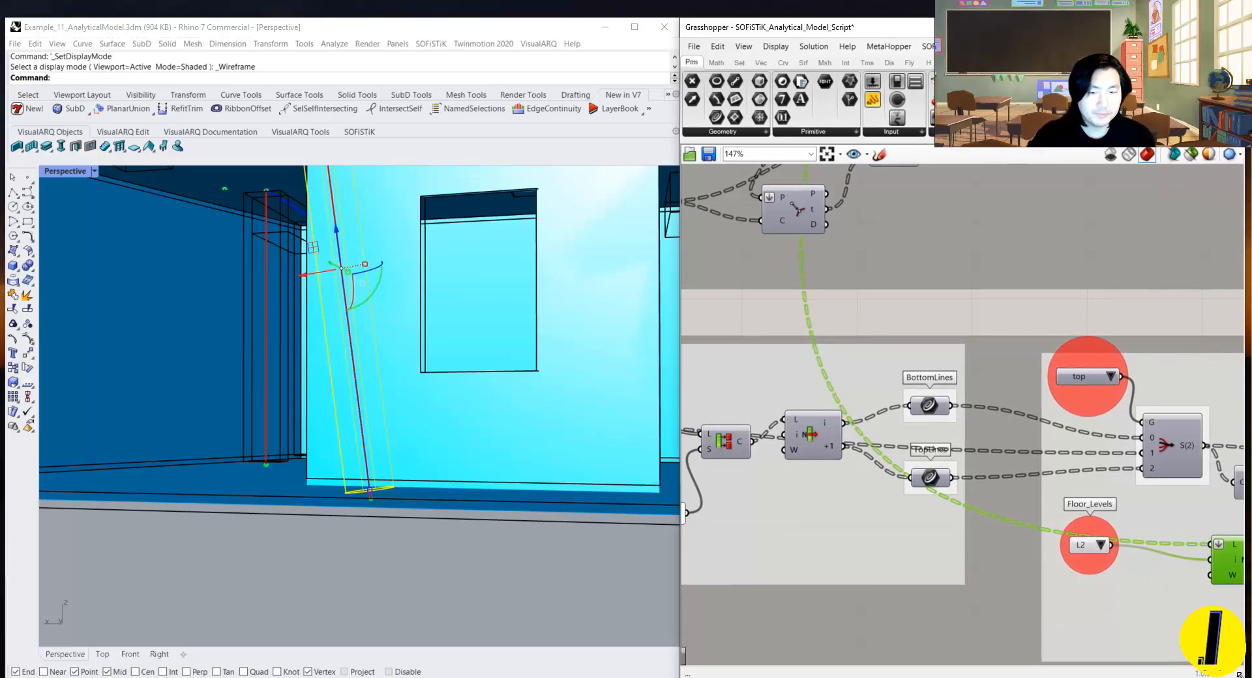
# Step: Review the tilted column among the ground-floor elements and the script's column and beam line extraction groups
pyautogui.scroll(-5, 456, 475)
pyautogui.scroll(6, 450, 456)
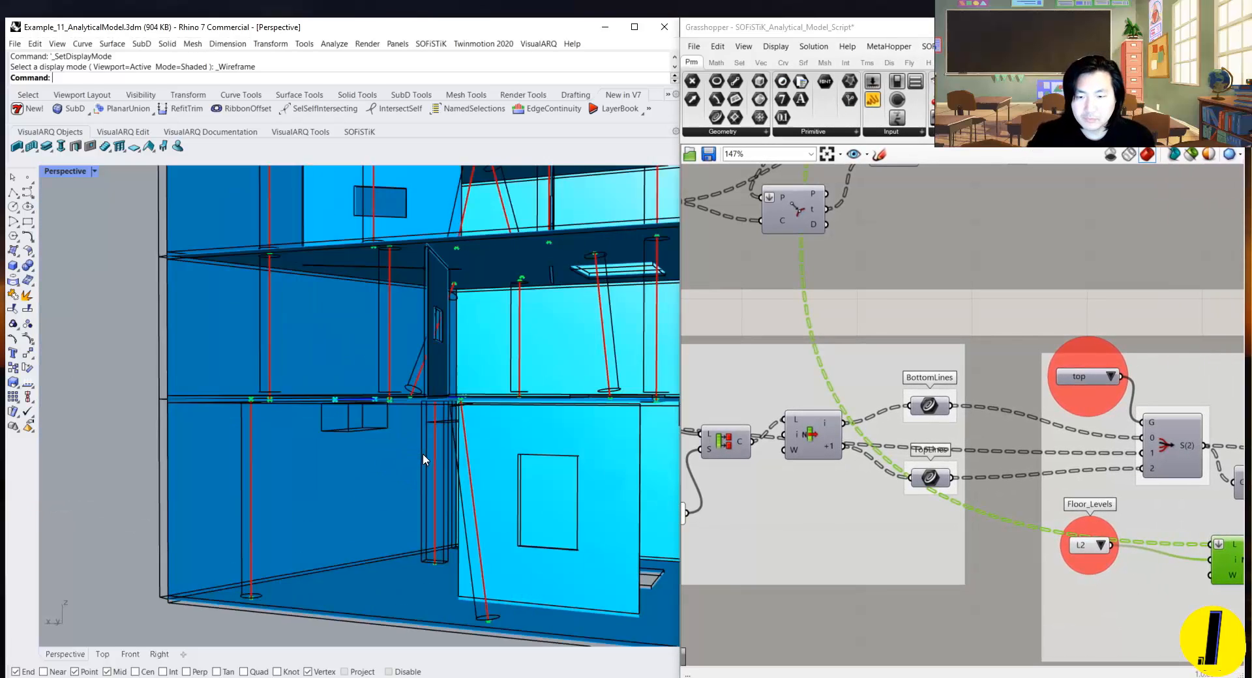
pyautogui.scroll(2, 423, 455)
pyautogui.moveTo(448, 414); pyautogui.dragTo(515, 383, button='right')
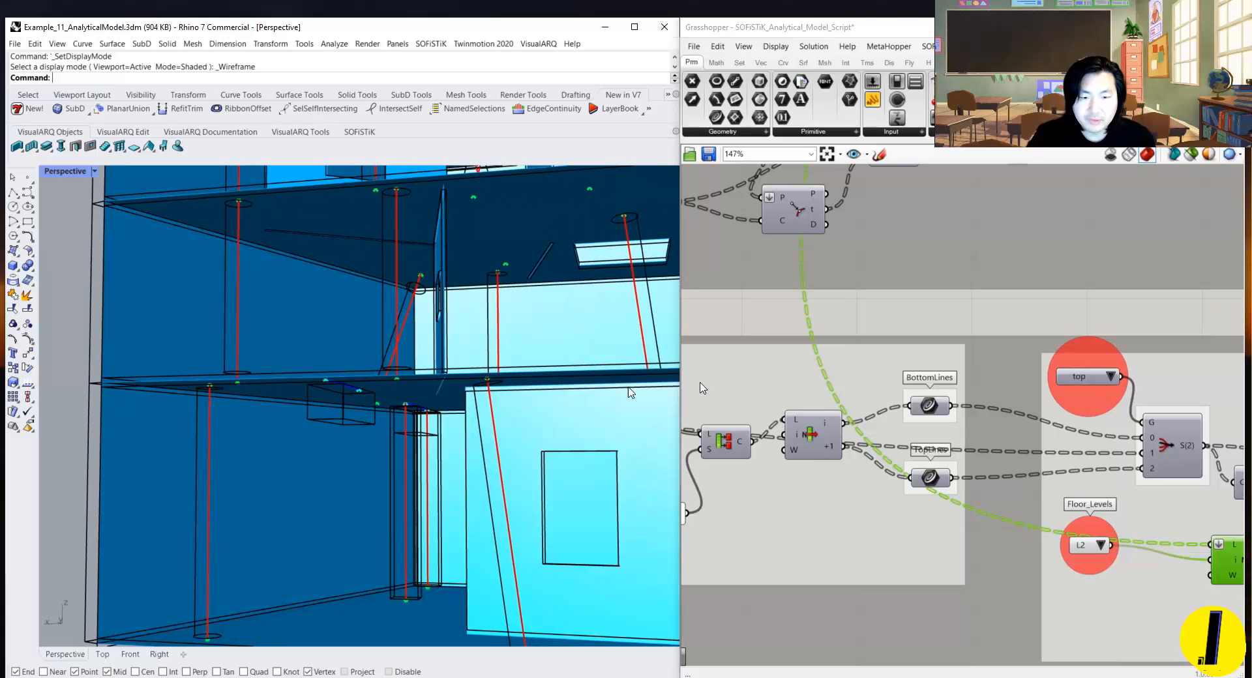
pyautogui.scroll(-6, 1024, 363)
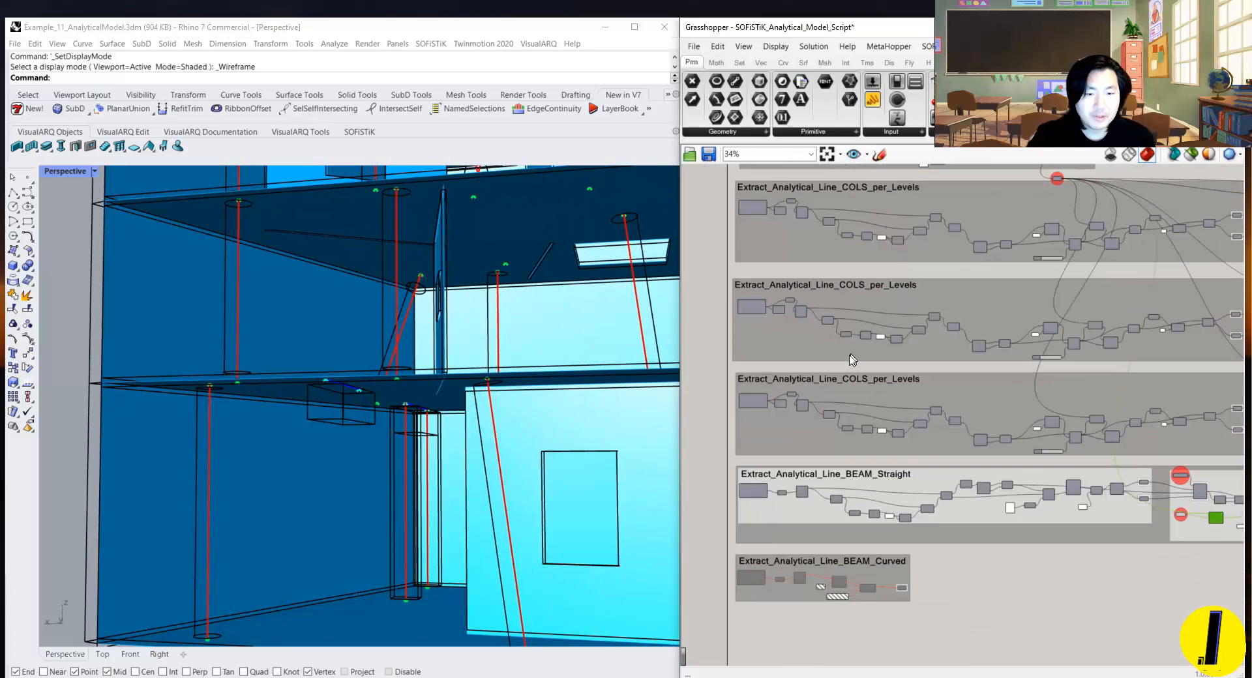
# Step: Locate the position selector of the analytical floor surfaces in the script and inspect the column ends at the slab in Rhino
pyautogui.moveTo(848, 322); pyautogui.dragTo(860, 385, button='right')
pyautogui.moveTo(925, 235)
pyautogui.mouseDown(button='right')
pyautogui.moveTo(914, 331)
pyautogui.moveTo(928, 396)
pyautogui.mouseUp(button='right')
pyautogui.scroll(4, 1058, 352)
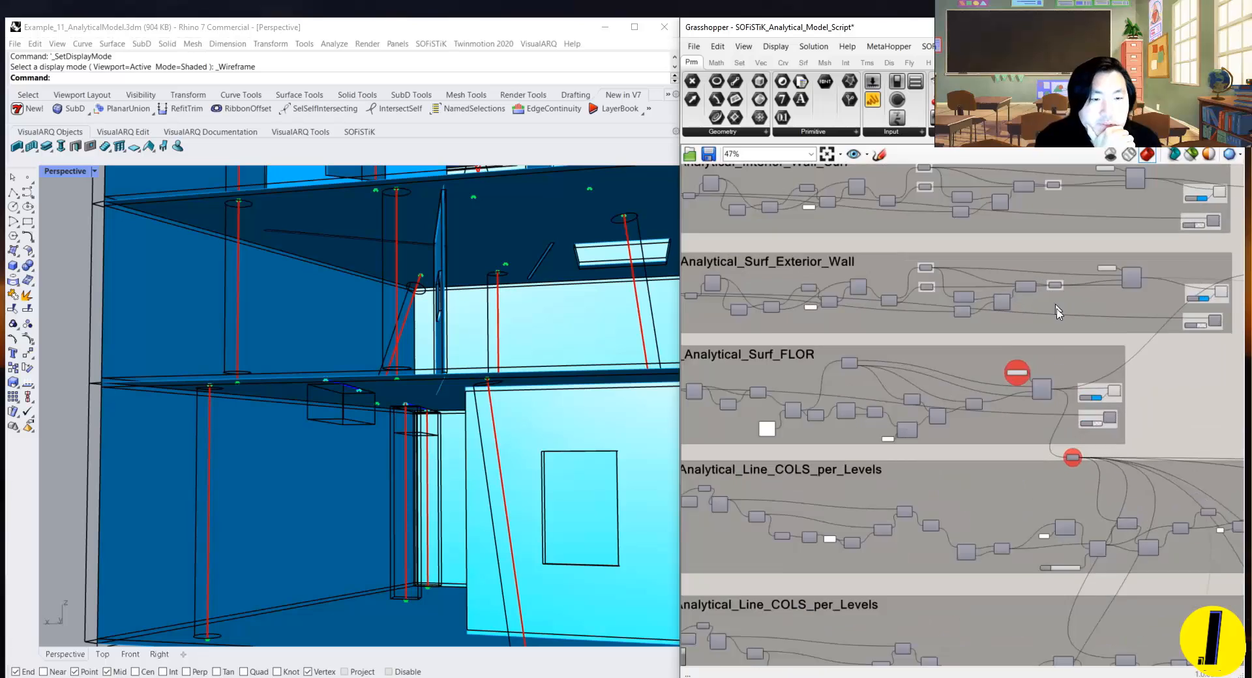
pyautogui.moveTo(1046, 378)
pyautogui.mouseDown(button='right')
pyautogui.moveTo(1073, 387)
pyautogui.moveTo(870, 317)
pyautogui.mouseUp(button='right')
pyautogui.scroll(6, 877, 341)
pyautogui.scroll(-2, 877, 342)
pyautogui.moveTo(737, 346); pyautogui.dragTo(1006, 371, button='right')
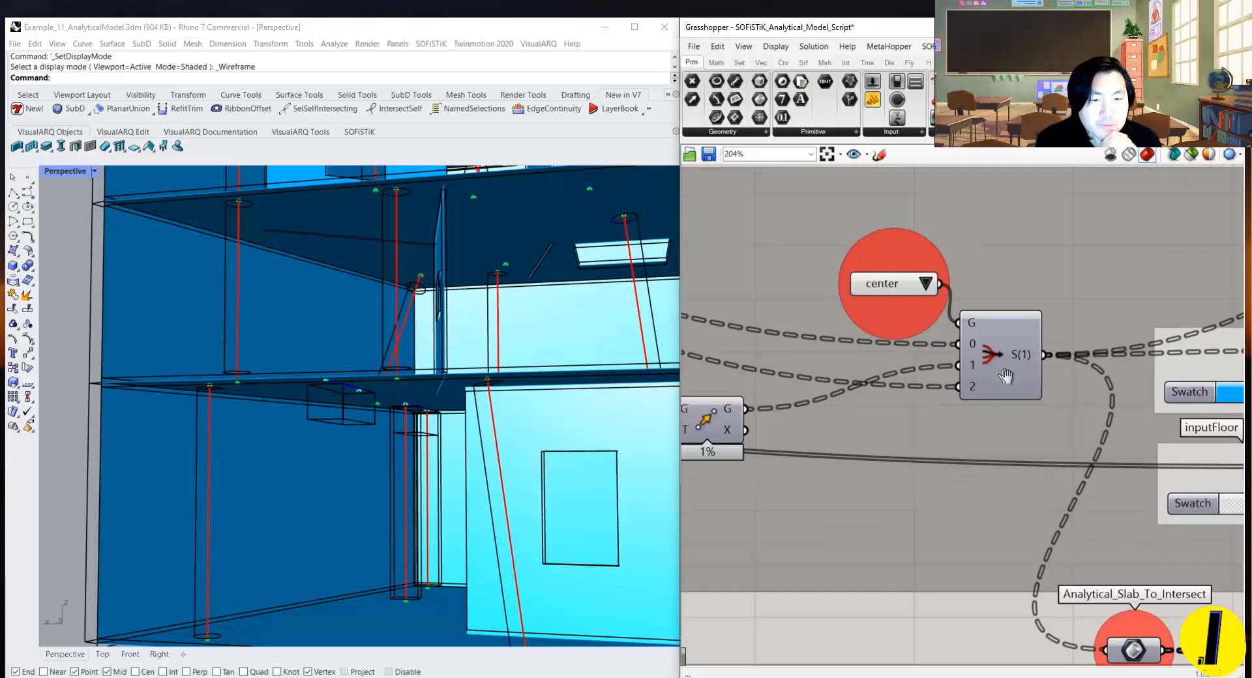
pyautogui.scroll(2, 959, 333)
pyautogui.moveTo(959, 333)
pyautogui.mouseDown(button='right')
pyautogui.moveTo(989, 342)
pyautogui.moveTo(961, 352)
pyautogui.mouseUp(button='right')
pyautogui.scroll(10, 242, 385)
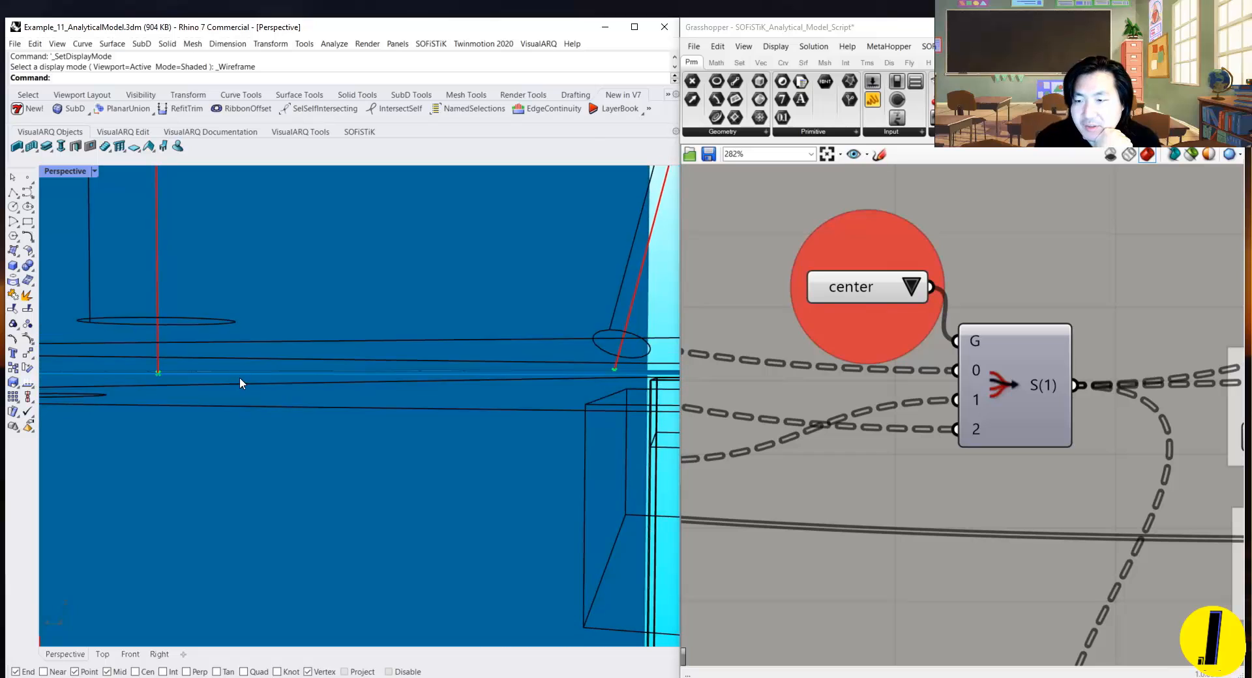
# Step: Set the analytical floor surface position to top and check the column line ends against the slab
pyautogui.moveTo(240, 383); pyautogui.dragTo(348, 388, button='right')
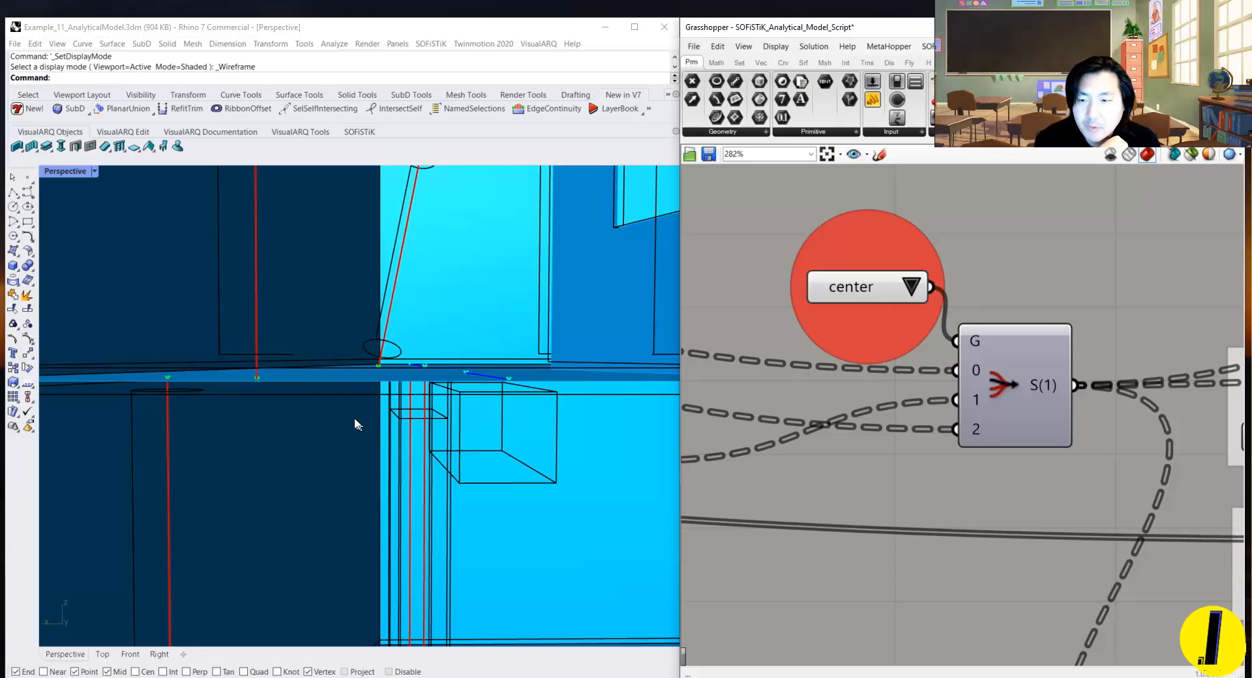
pyautogui.scroll(-2, 265, 365)
pyautogui.scroll(5, 235, 345)
pyautogui.moveTo(234, 346); pyautogui.dragTo(334, 406, button='right')
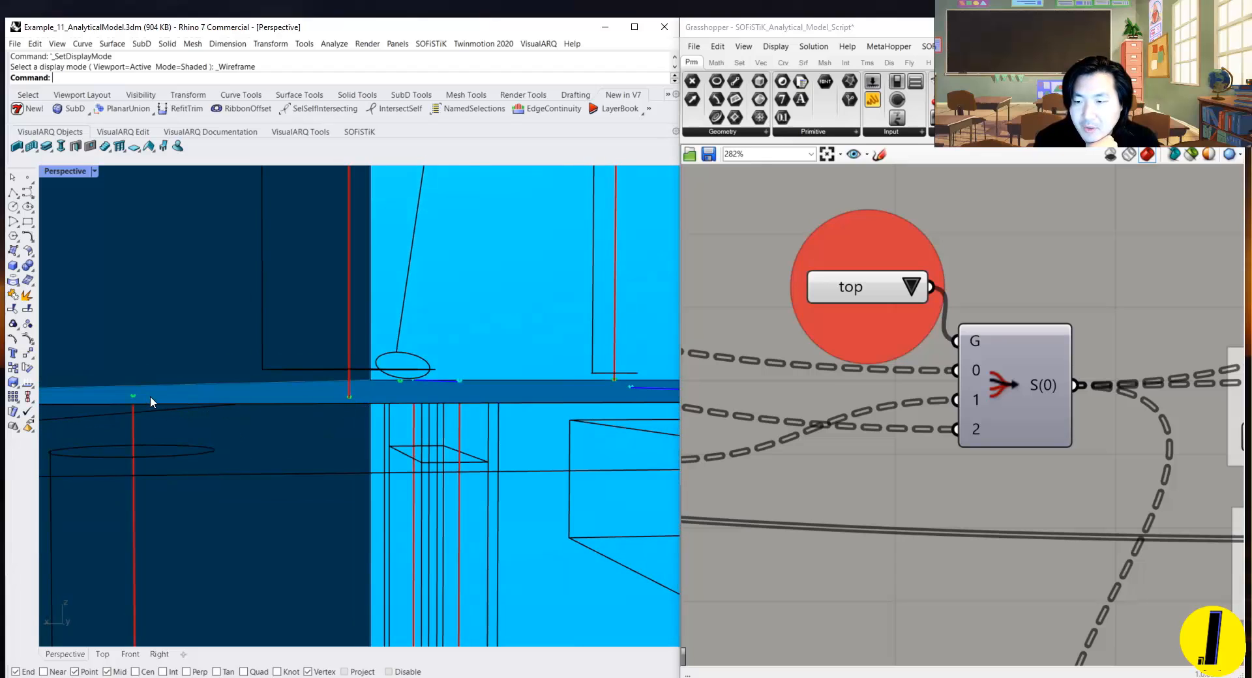
pyautogui.moveTo(313, 386); pyautogui.dragTo(314, 384, button='right')
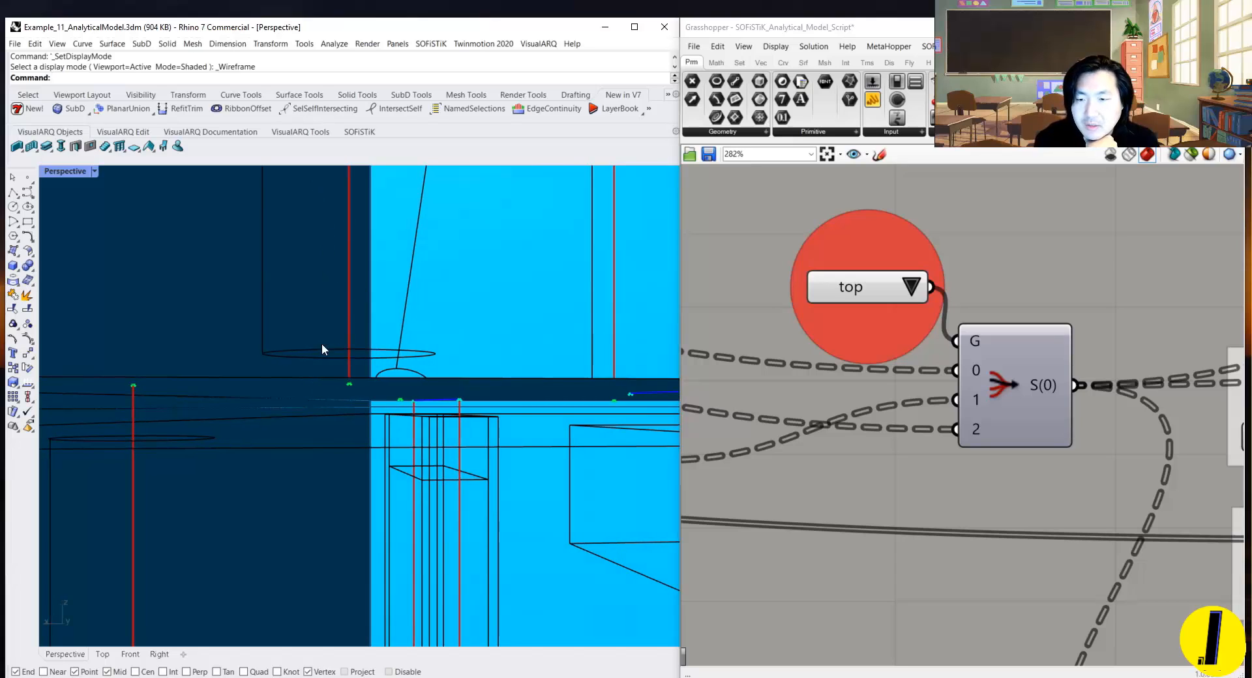
pyautogui.moveTo(322, 393); pyautogui.dragTo(330, 419, button='right')
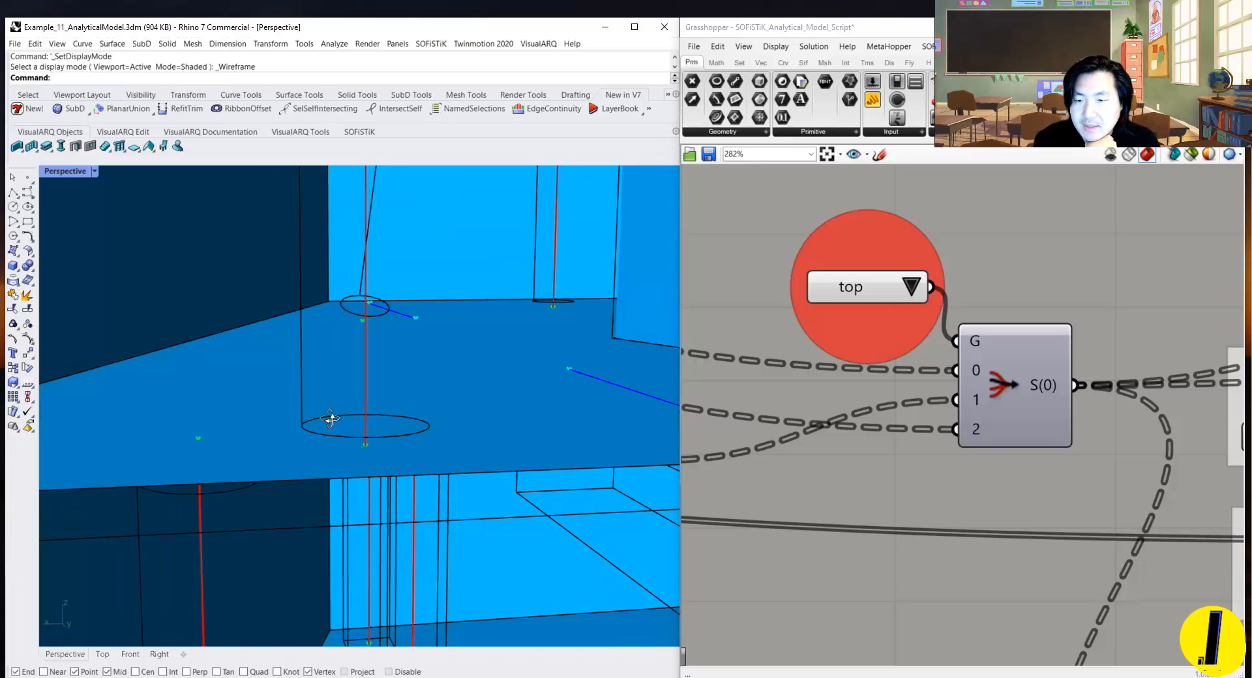
pyautogui.moveTo(518, 341); pyautogui.dragTo(506, 330, button='right')
# Step: Switch the analytical floor surface position to bottom and back to center
pyautogui.click(912, 287)
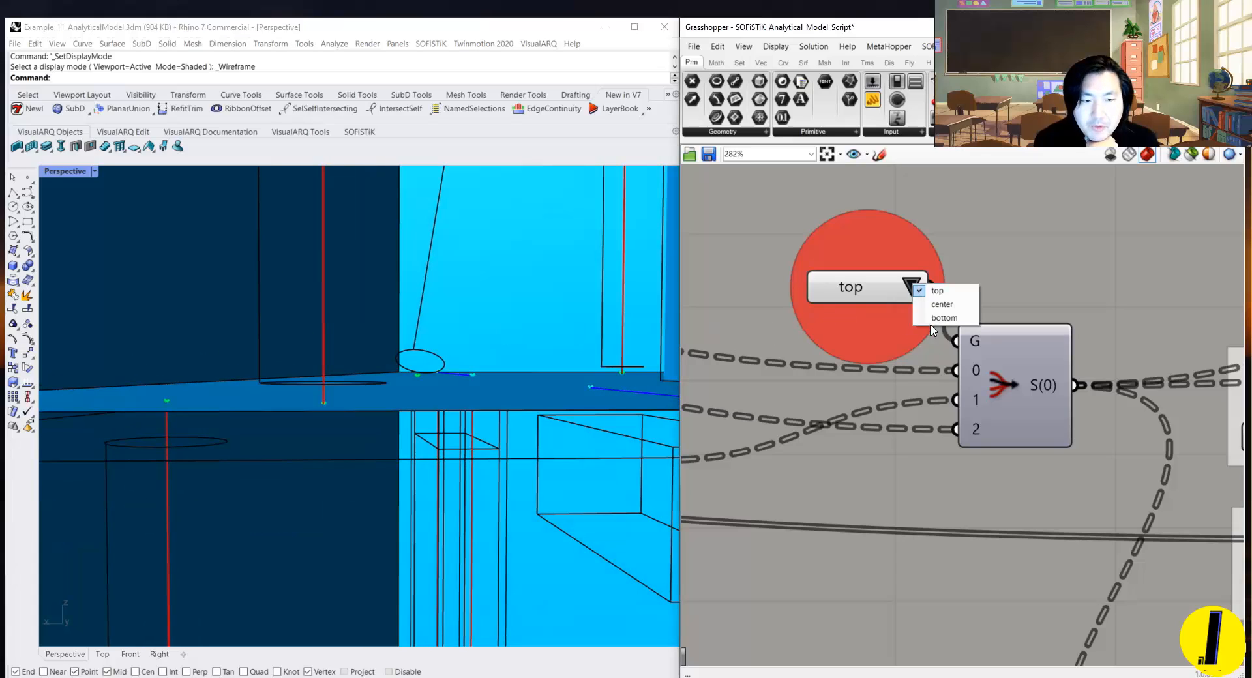
pyautogui.click(939, 319)
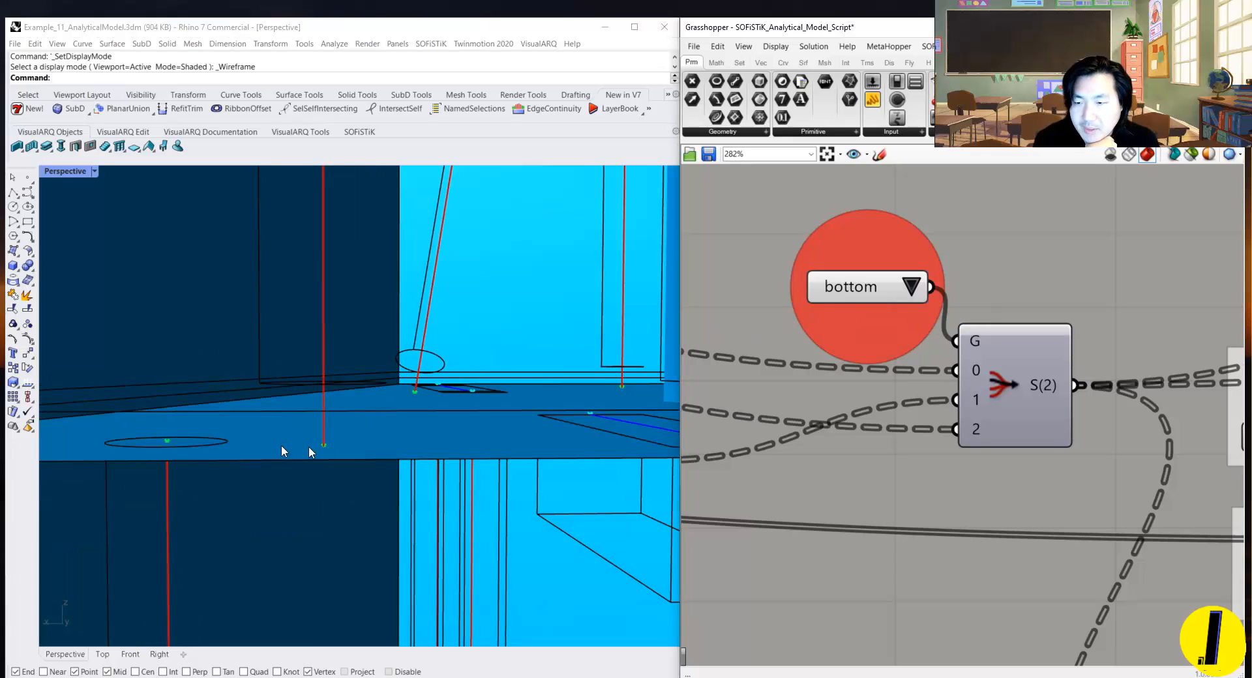
pyautogui.click(913, 288)
pyautogui.click(936, 307)
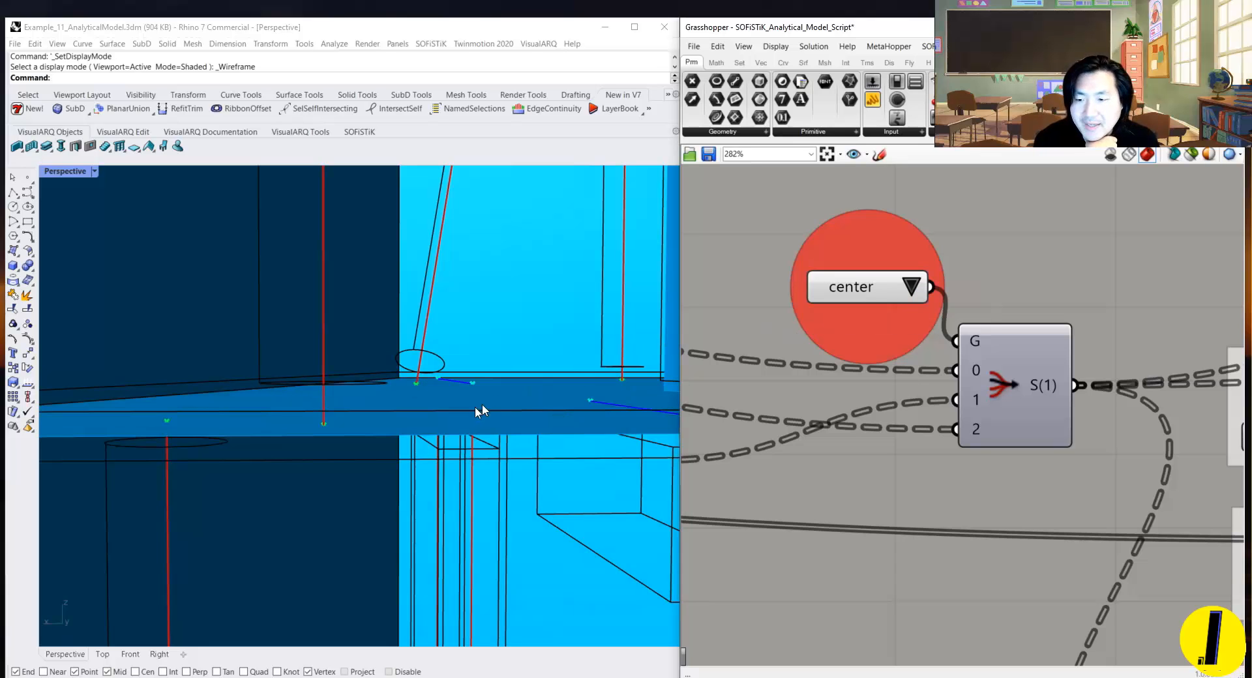
# Step: Examine how the column lines above and below meet the slab's center surface, and survey the extraction groups in the script
pyautogui.moveTo(297, 421); pyautogui.dragTo(537, 363, button='right')
pyautogui.scroll(3, 466, 377)
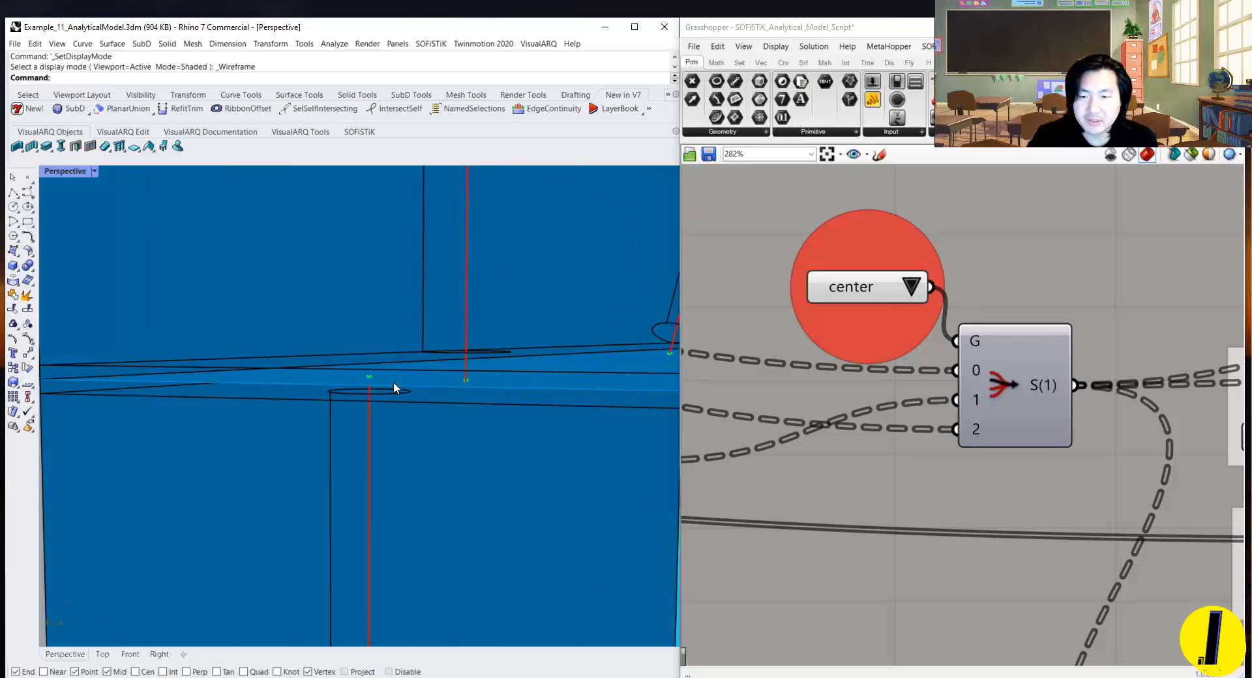
pyautogui.moveTo(393, 383); pyautogui.dragTo(770, 174, button='right')
pyautogui.scroll(-5, 447, 371)
pyautogui.scroll(-5, 456, 371)
pyautogui.scroll(1, 728, 182)
pyautogui.scroll(5, 622, 229)
pyautogui.moveTo(620, 234); pyautogui.dragTo(457, 313, button='right')
pyautogui.scroll(-10, 789, 236)
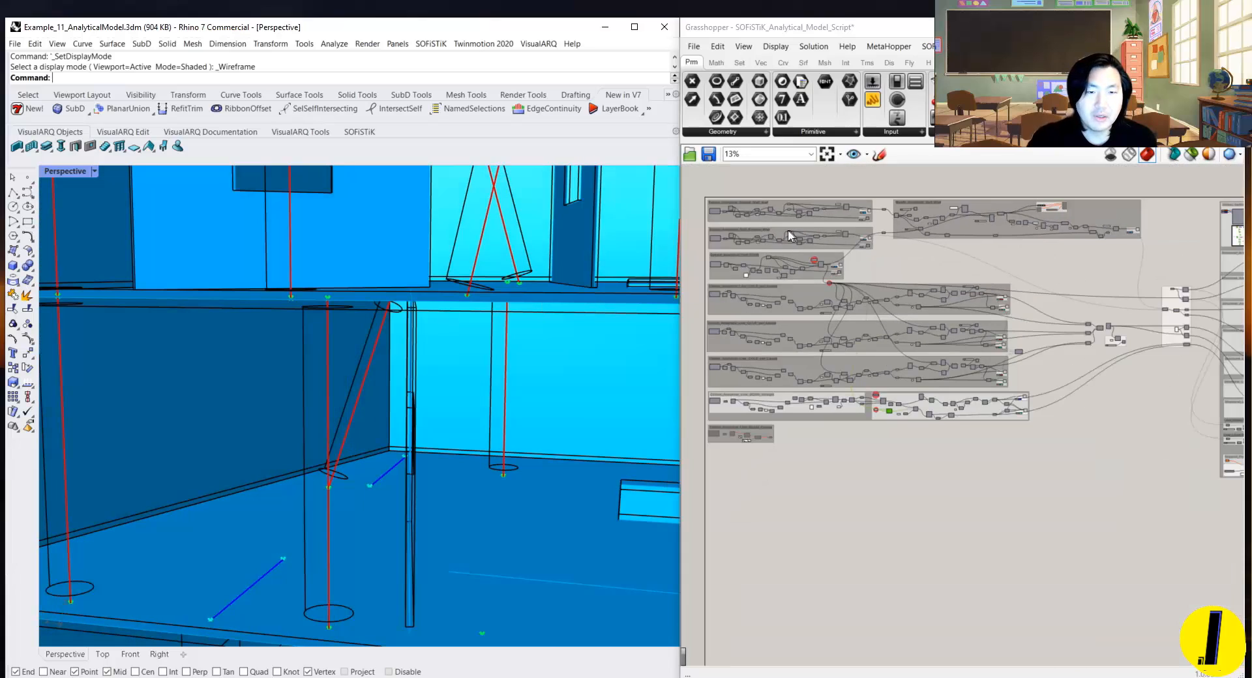
# Step: Switch the analytical surface side in the Extract_Analytical_Surf_Exterior_Wall group to center and back to left
pyautogui.scroll(7, 789, 236)
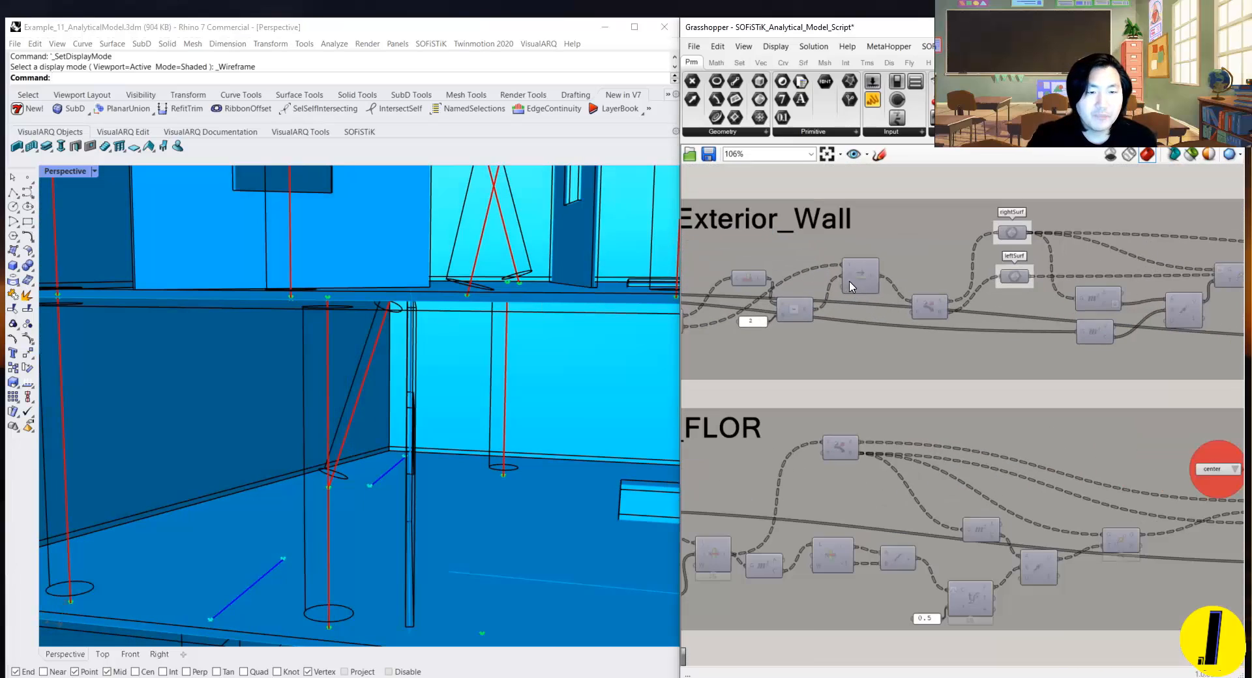
pyautogui.moveTo(851, 287)
pyautogui.mouseDown()
pyautogui.moveTo(859, 300)
pyautogui.moveTo(858, 273)
pyautogui.mouseUp()
pyautogui.scroll(-4, 859, 272)
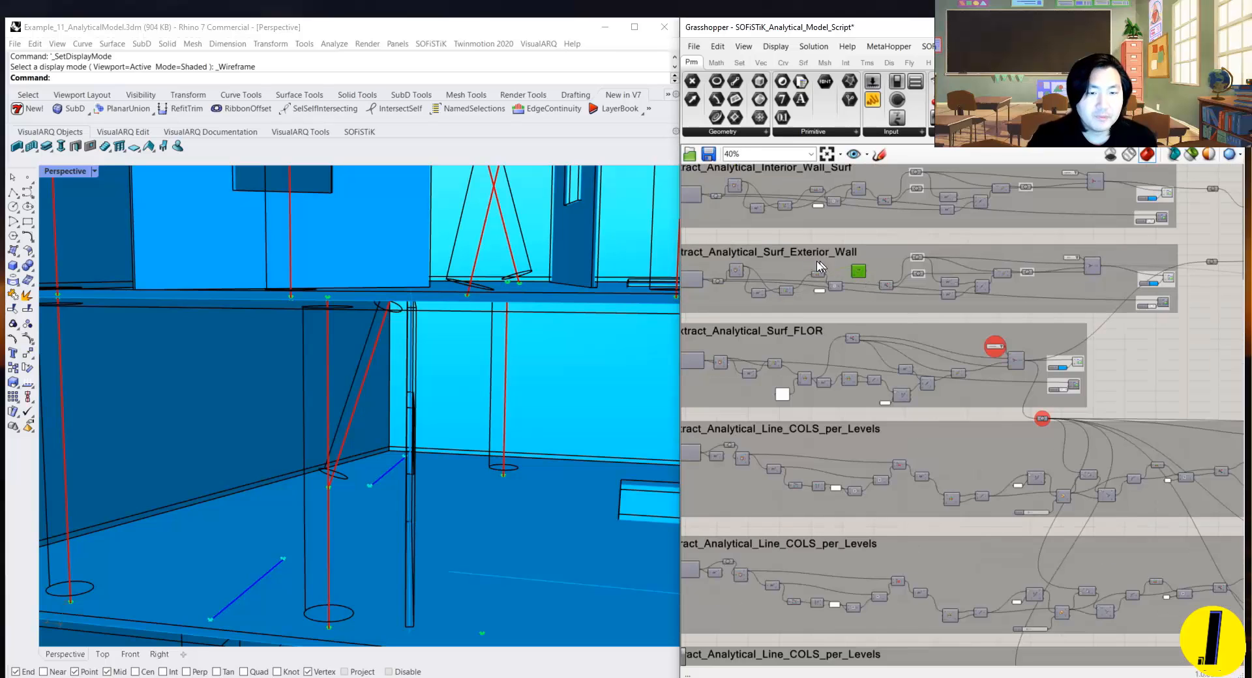
pyautogui.moveTo(1238, 225); pyautogui.dragTo(1032, 266, button='right')
pyautogui.scroll(3, 912, 310)
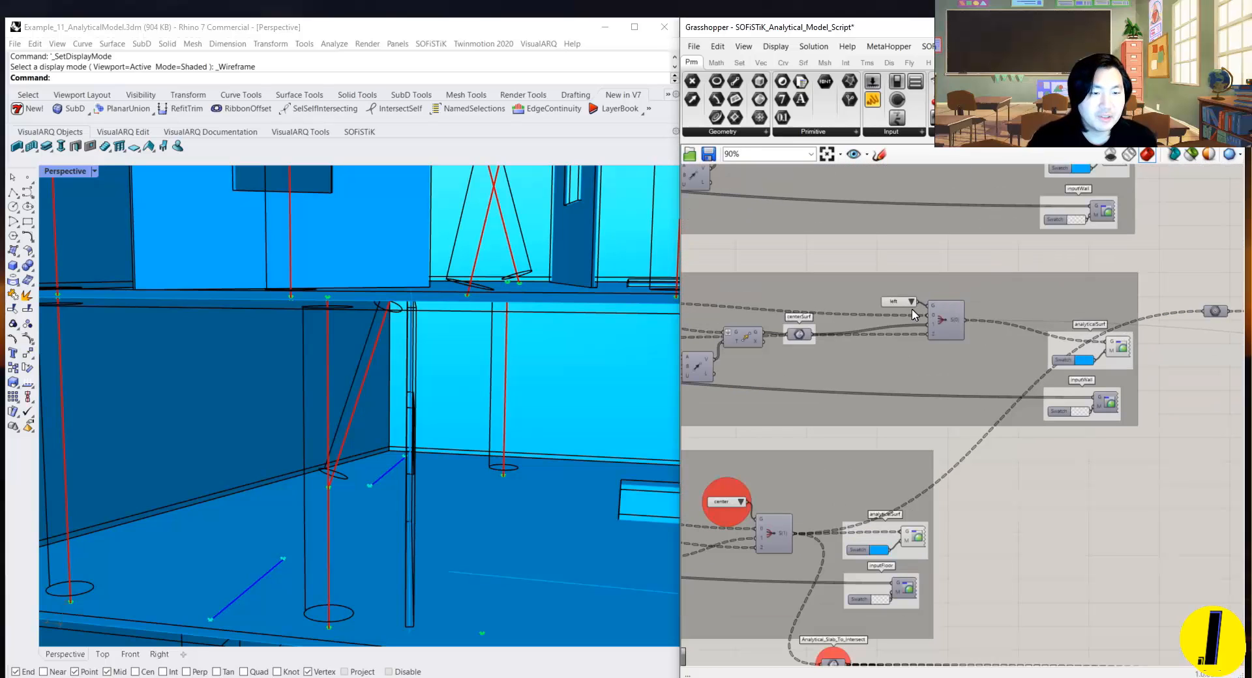
pyautogui.moveTo(885, 315); pyautogui.dragTo(838, 329, button='right')
pyautogui.moveTo(417, 391); pyautogui.dragTo(416, 336, button='right')
pyautogui.scroll(3, 427, 257)
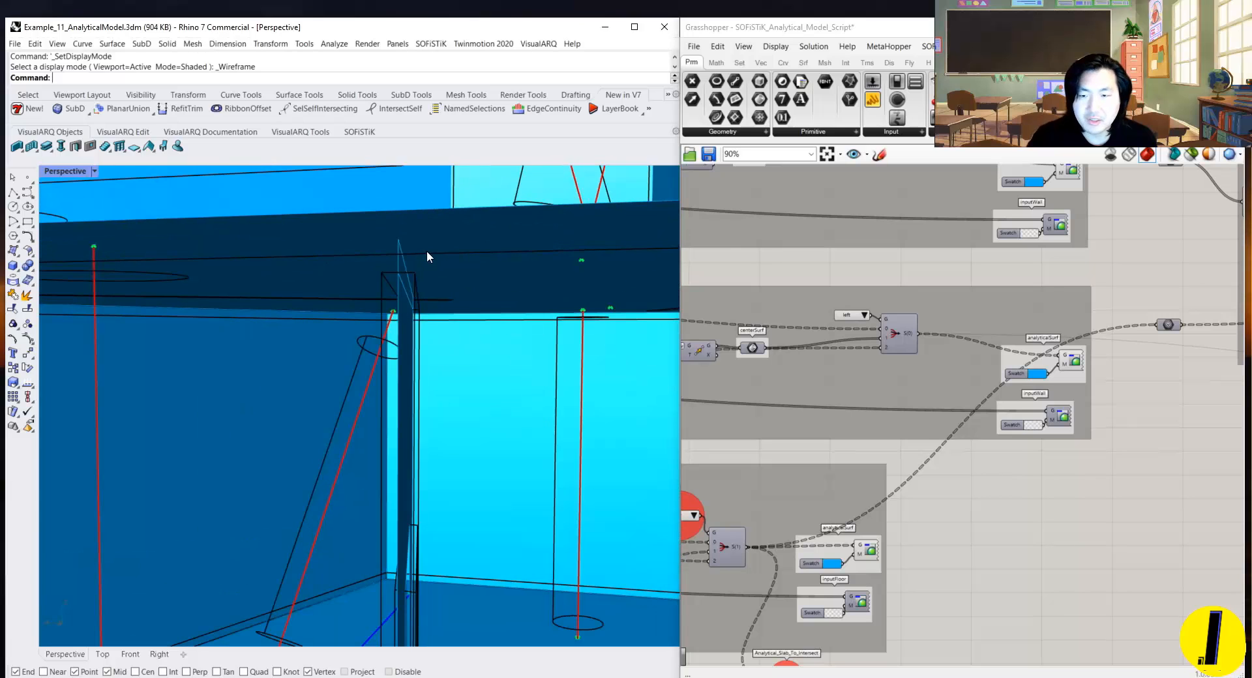
pyautogui.click(864, 316)
pyautogui.click(848, 335)
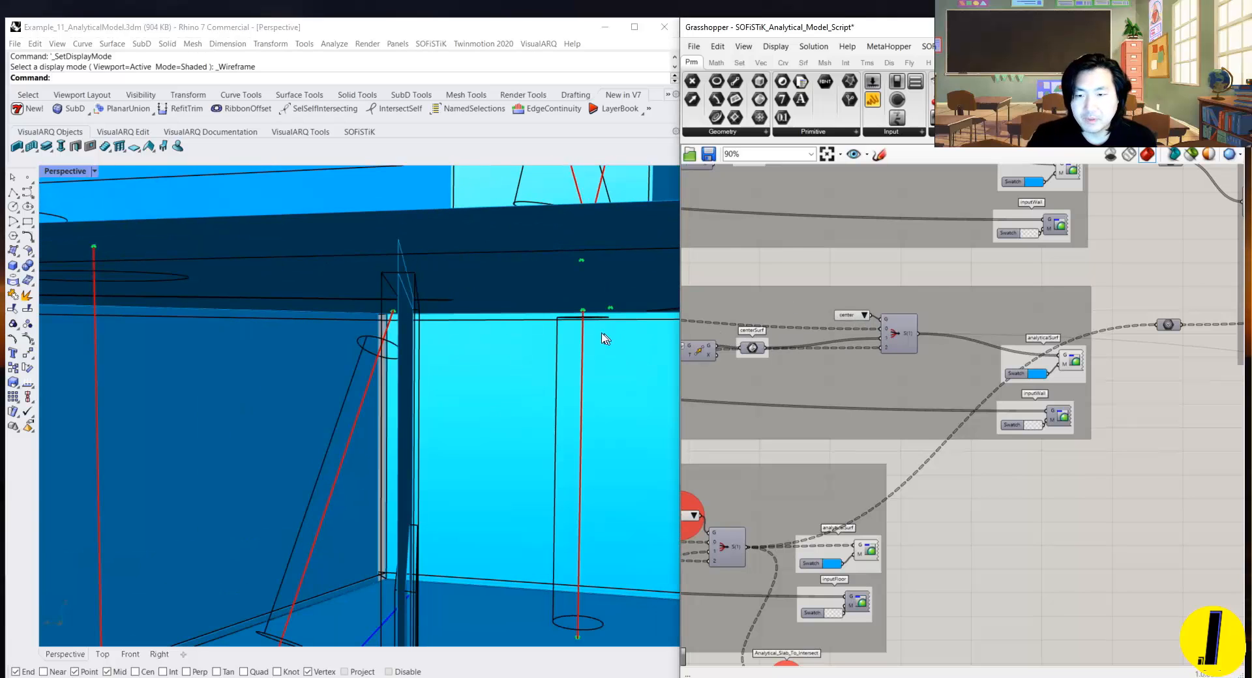
pyautogui.click(865, 316)
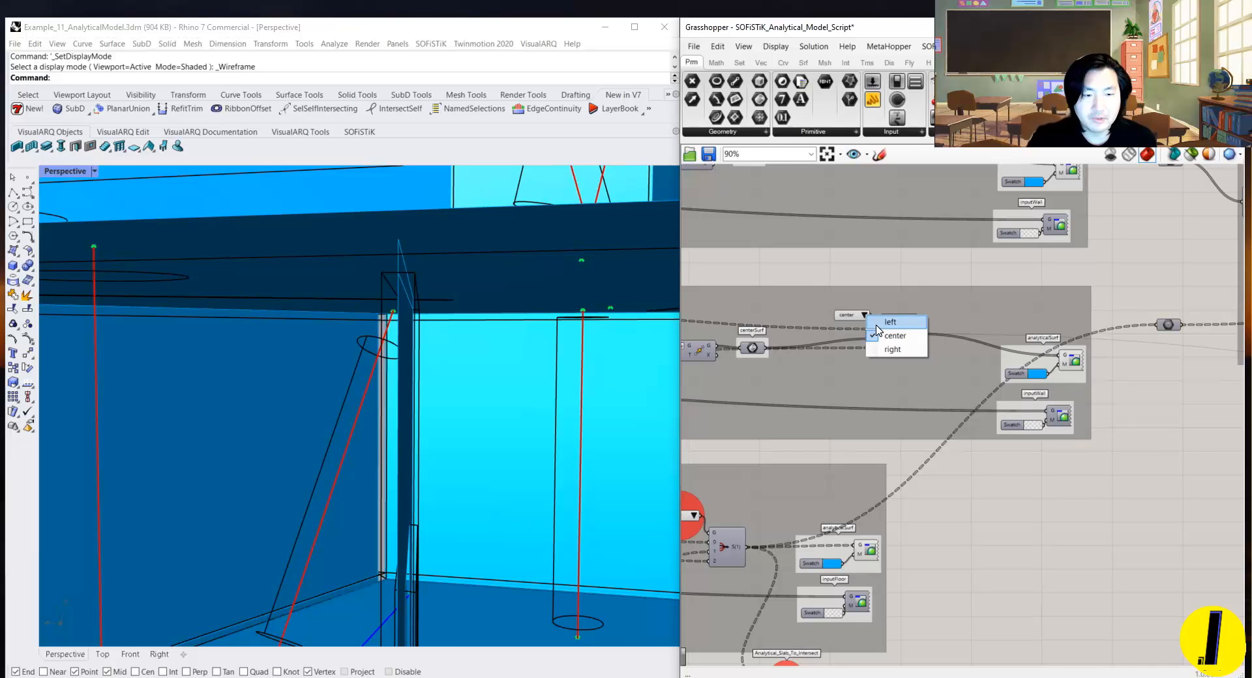
pyautogui.click(881, 322)
# Step: Set the analytical surface side in the Extract_Analytical_Interior_Wall_Surf group to left
pyautogui.scroll(-2, 839, 298)
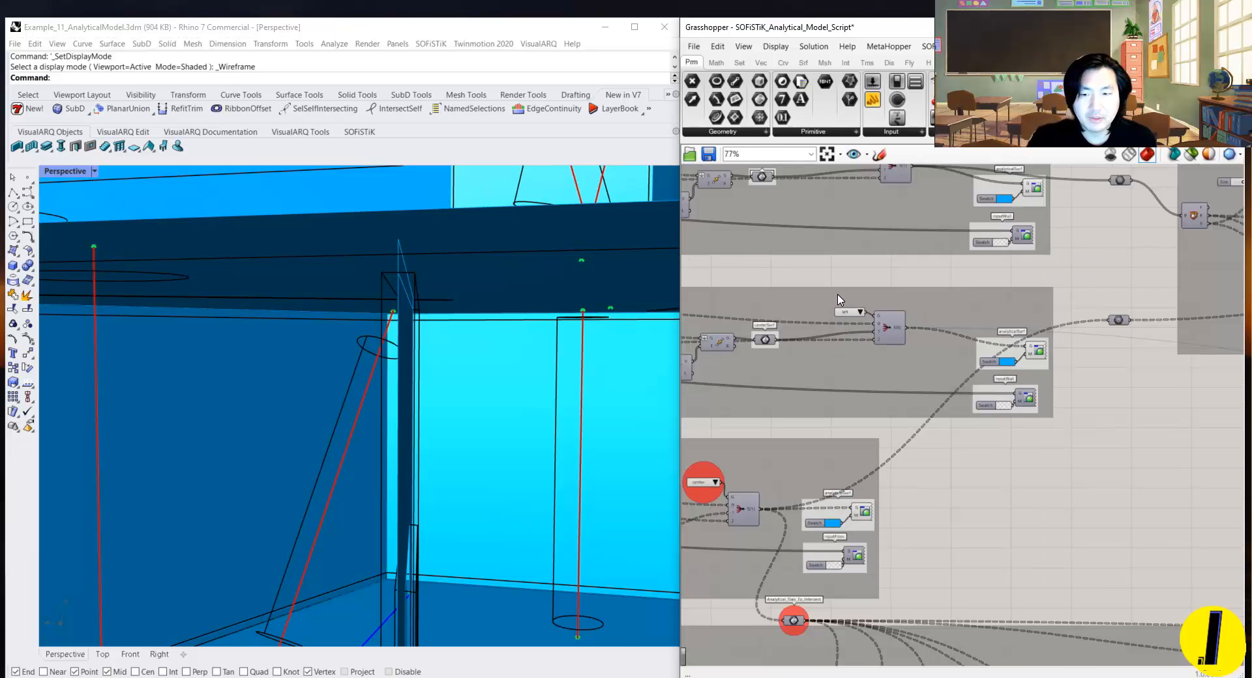
pyautogui.scroll(-1, 840, 299)
pyautogui.moveTo(841, 261); pyautogui.dragTo(911, 341, button='right')
pyautogui.scroll(8, 938, 294)
pyautogui.scroll(-2, 922, 315)
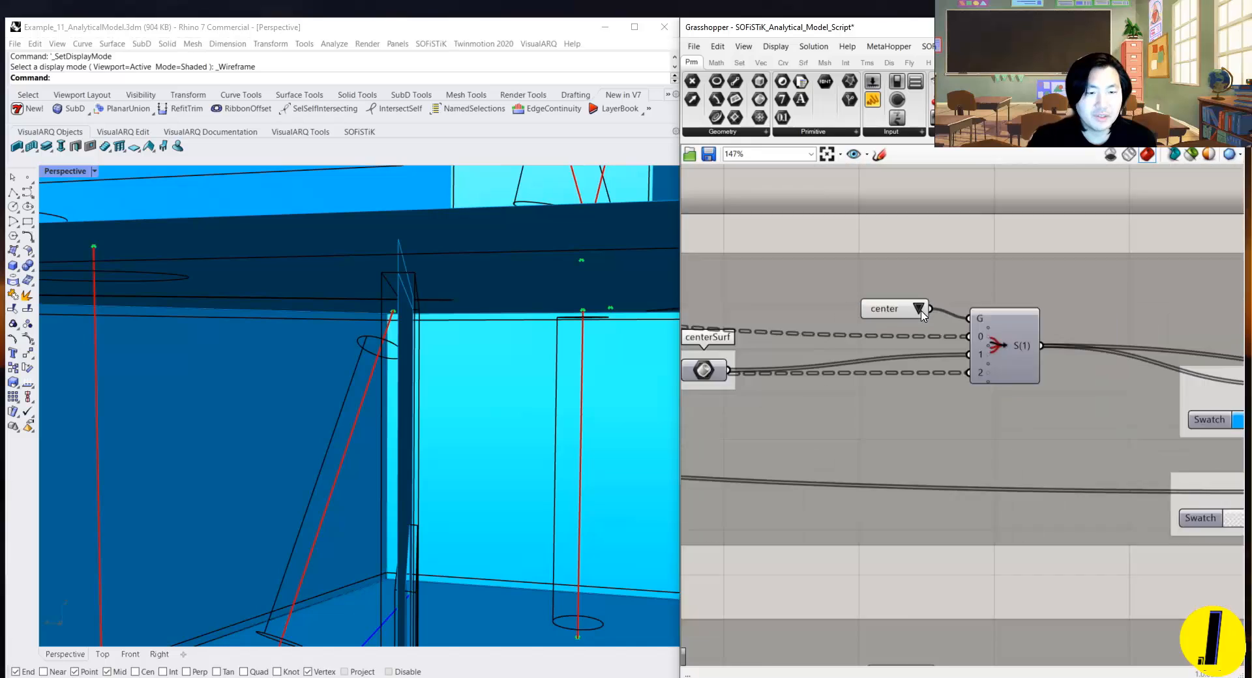
pyautogui.scroll(-10, 922, 314)
pyautogui.moveTo(707, 301); pyautogui.dragTo(869, 324, button='right')
pyautogui.scroll(5, 870, 324)
pyautogui.moveTo(1052, 318); pyautogui.dragTo(918, 318, button='right')
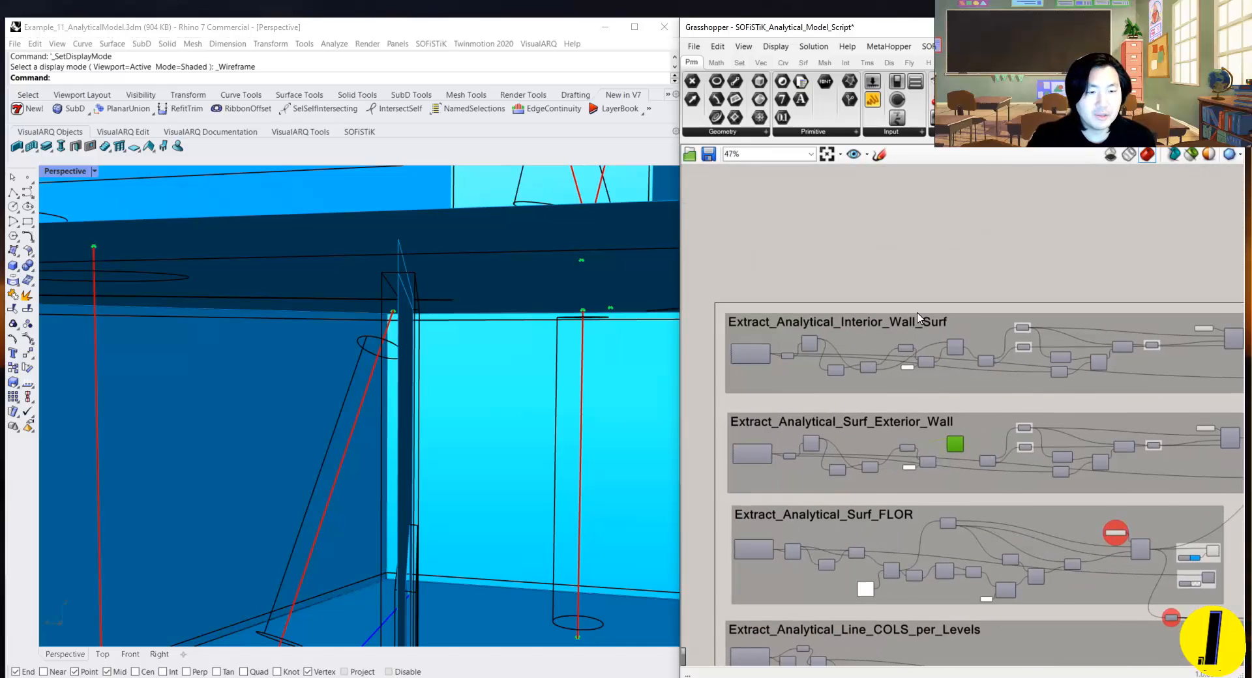
pyautogui.scroll(10, 917, 318)
pyautogui.click(839, 391)
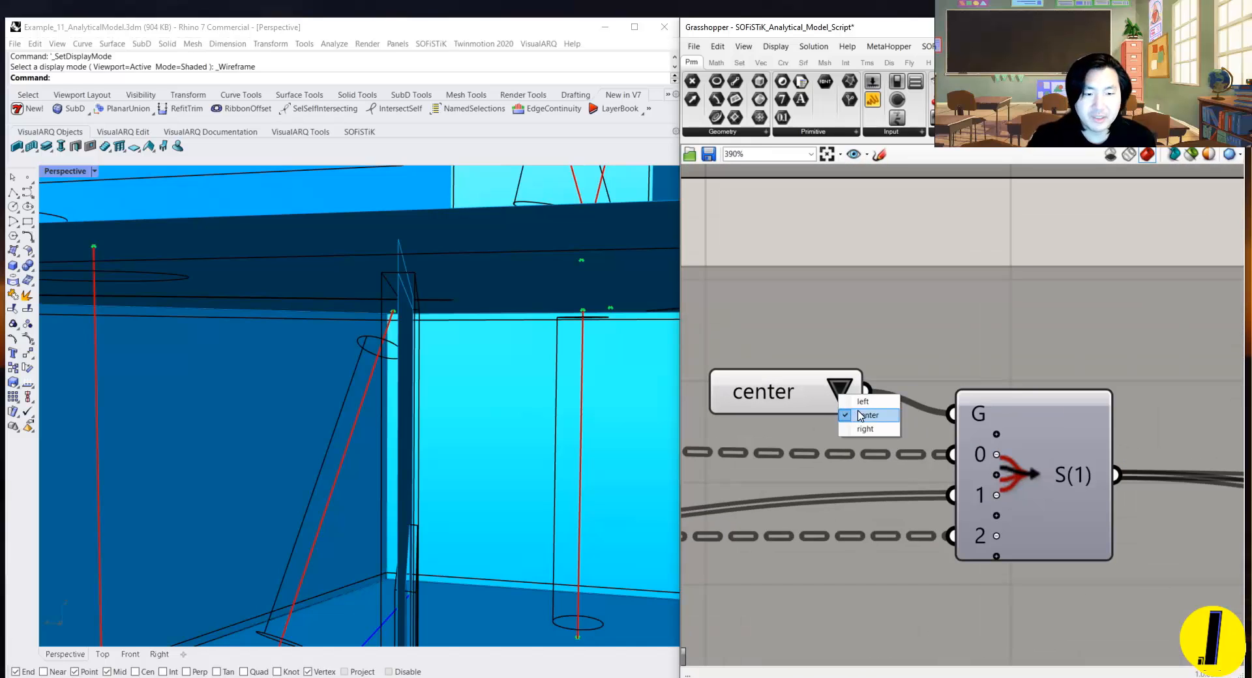
pyautogui.click(862, 401)
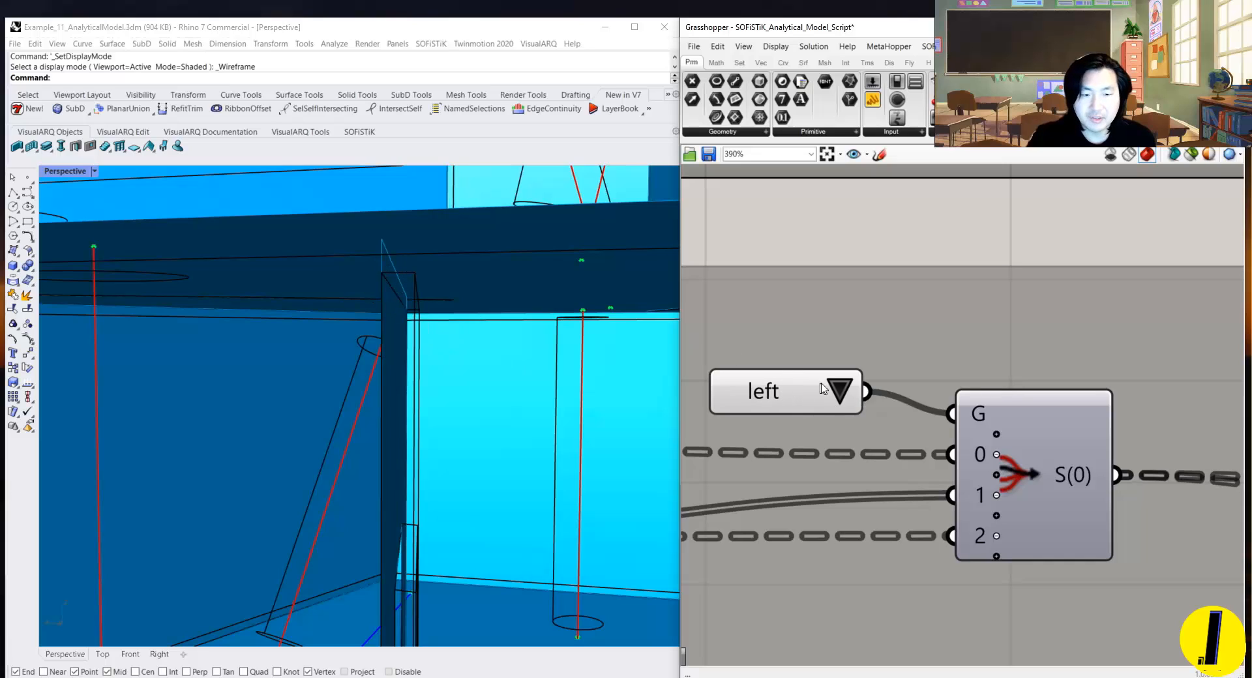
# Step: Switch the interior wall's analytical surface side to right and back to center
pyautogui.click(840, 391)
pyautogui.click(869, 424)
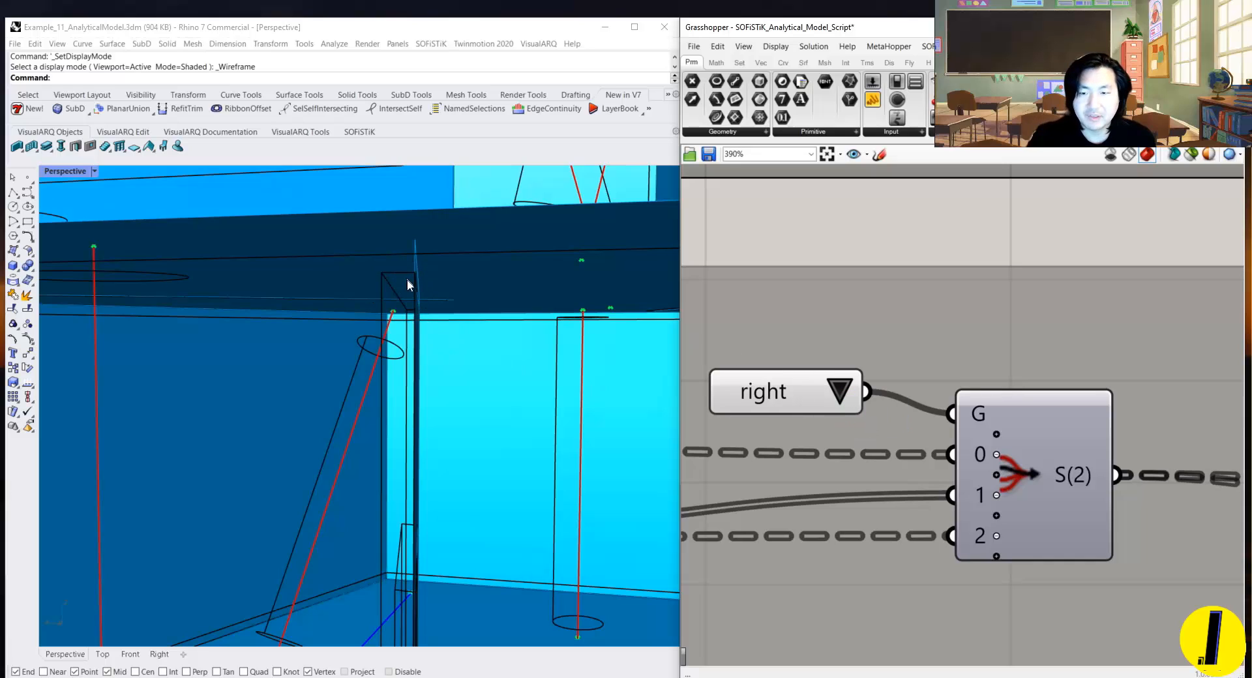
pyautogui.click(849, 395)
pyautogui.click(865, 412)
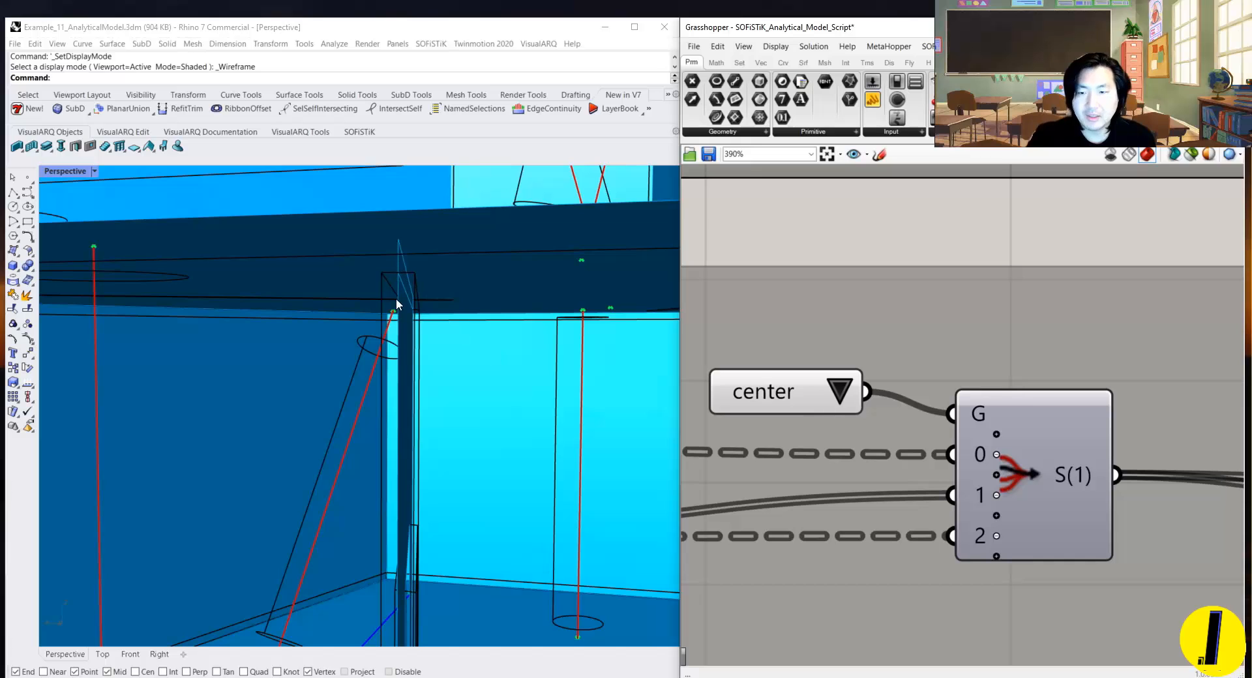
# Step: Select the crossing tilted columns on the top floor and reposition them apart, with one leaning more steeply
pyautogui.scroll(-5, 398, 299)
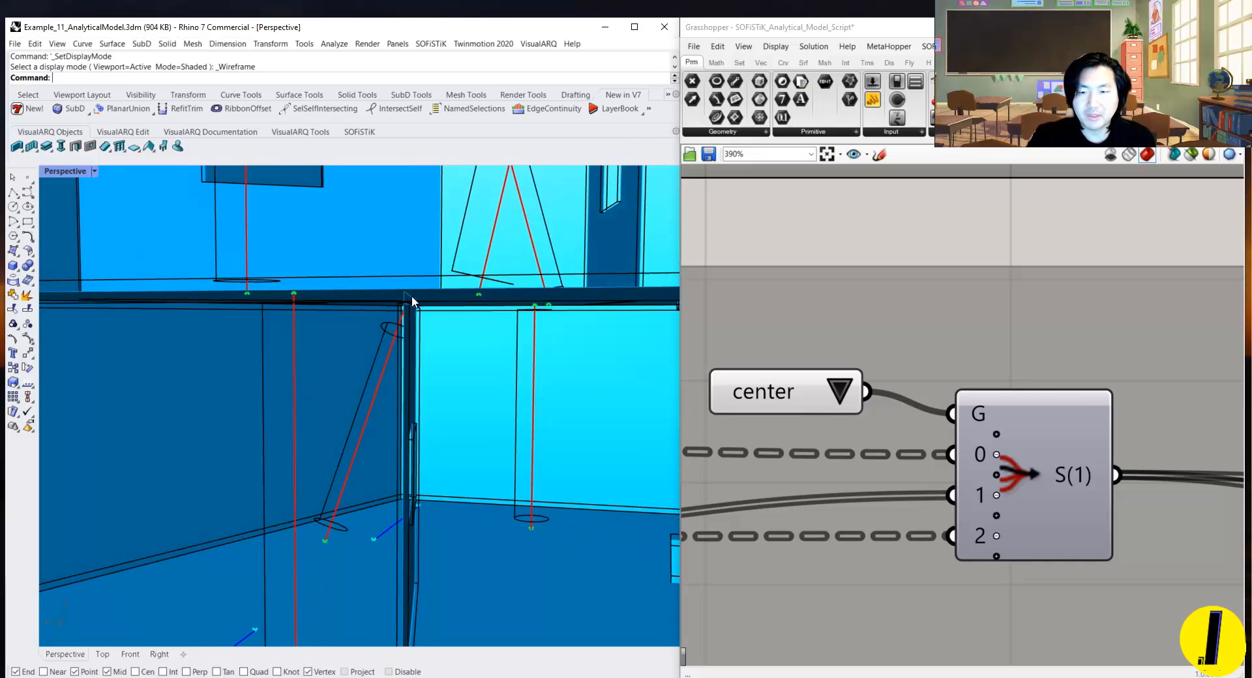
pyautogui.scroll(-6, 412, 296)
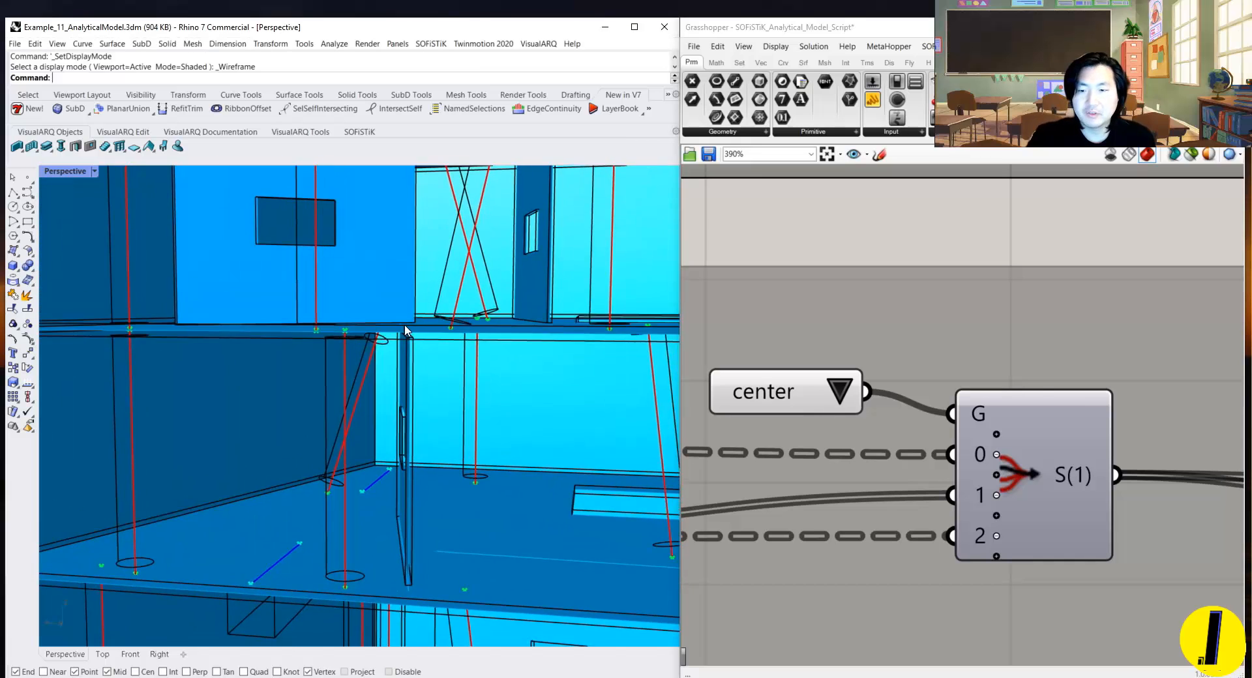
pyautogui.scroll(-8, 404, 330)
pyautogui.click(451, 287)
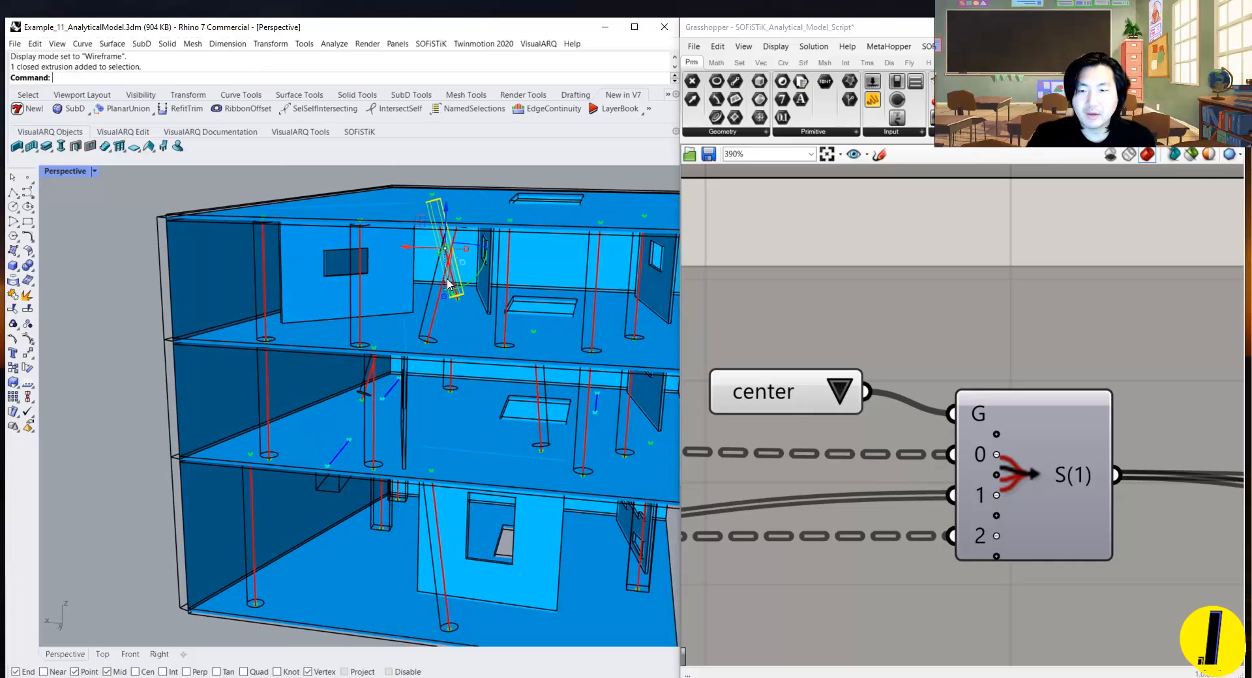
pyautogui.scroll(6, 447, 287)
pyautogui.click(438, 287)
pyautogui.scroll(-4, 427, 292)
pyautogui.moveTo(419, 295); pyautogui.dragTo(452, 293)
pyautogui.press('Escape')
pyautogui.press('Escape')
# Step: Reselect the steeply tilted top-floor column and adjust its placement slightly
pyautogui.click(427, 329)
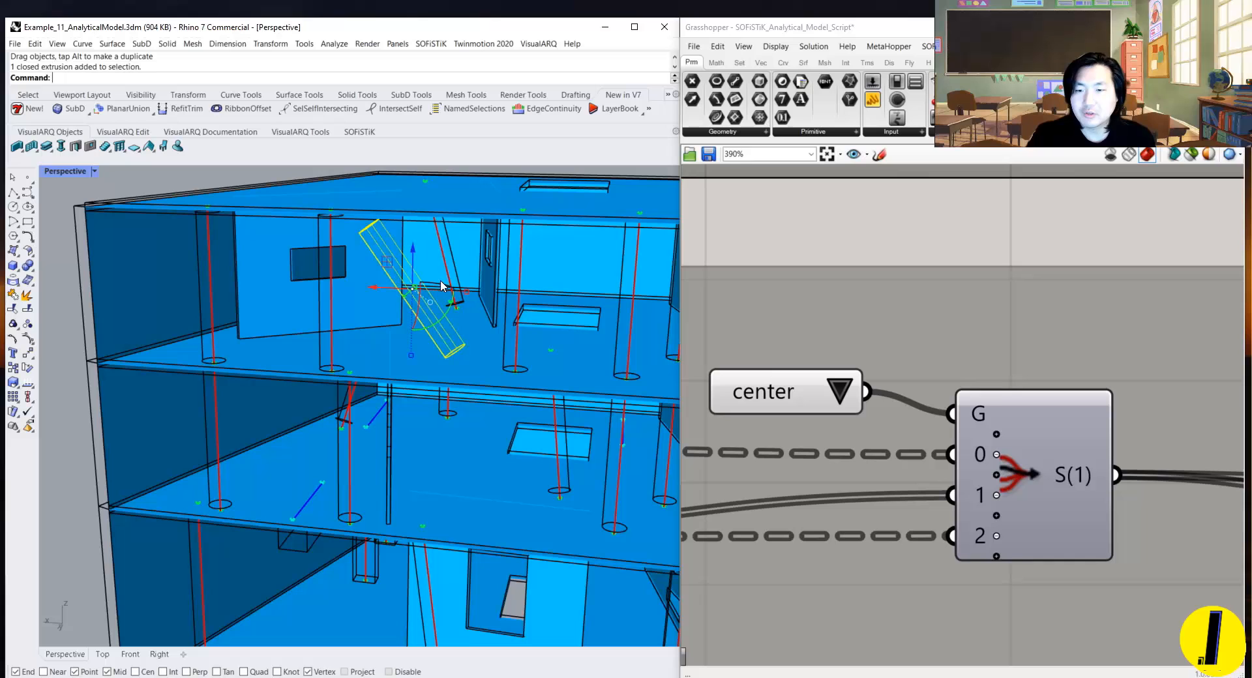
pyautogui.moveTo(434, 302); pyautogui.dragTo(436, 297, button='right')
pyautogui.moveTo(446, 308); pyautogui.dragTo(442, 308)
# Step: Maximize the Grasshopper window and select the A-IN_WALL layer pipeline in the Extract_Analytical_Interior_Wall_Surf group
pyautogui.scroll(-10, 939, 330)
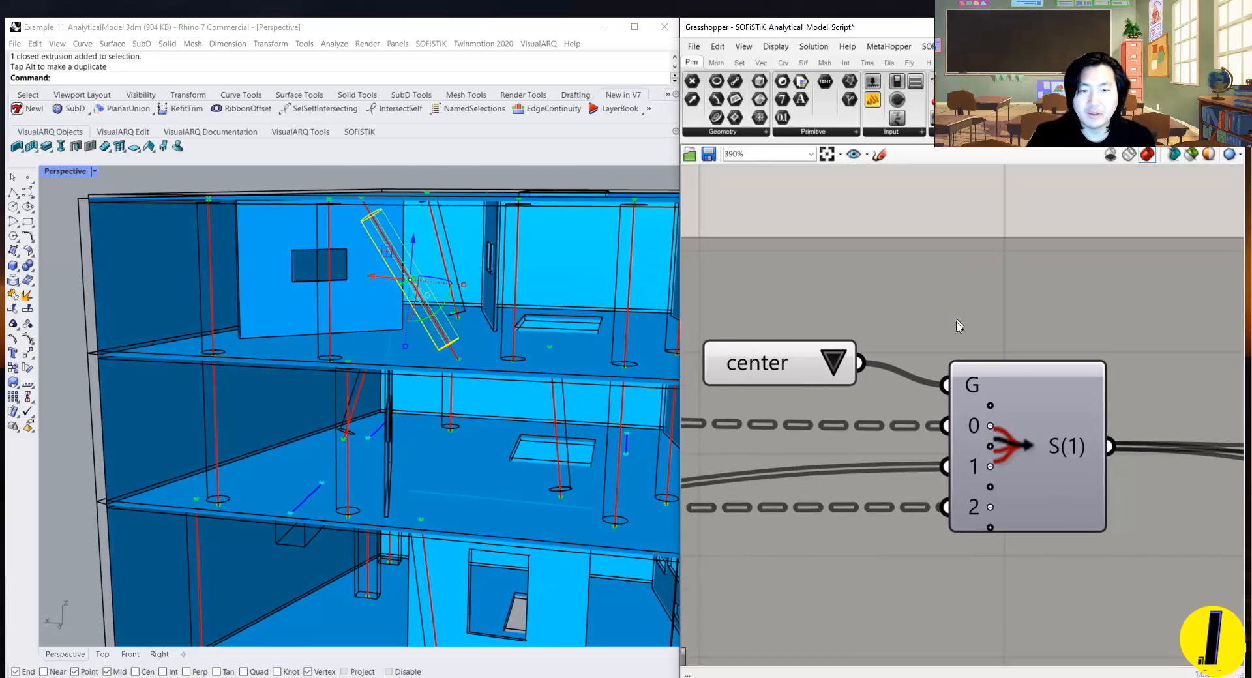
pyautogui.click(1198, 27)
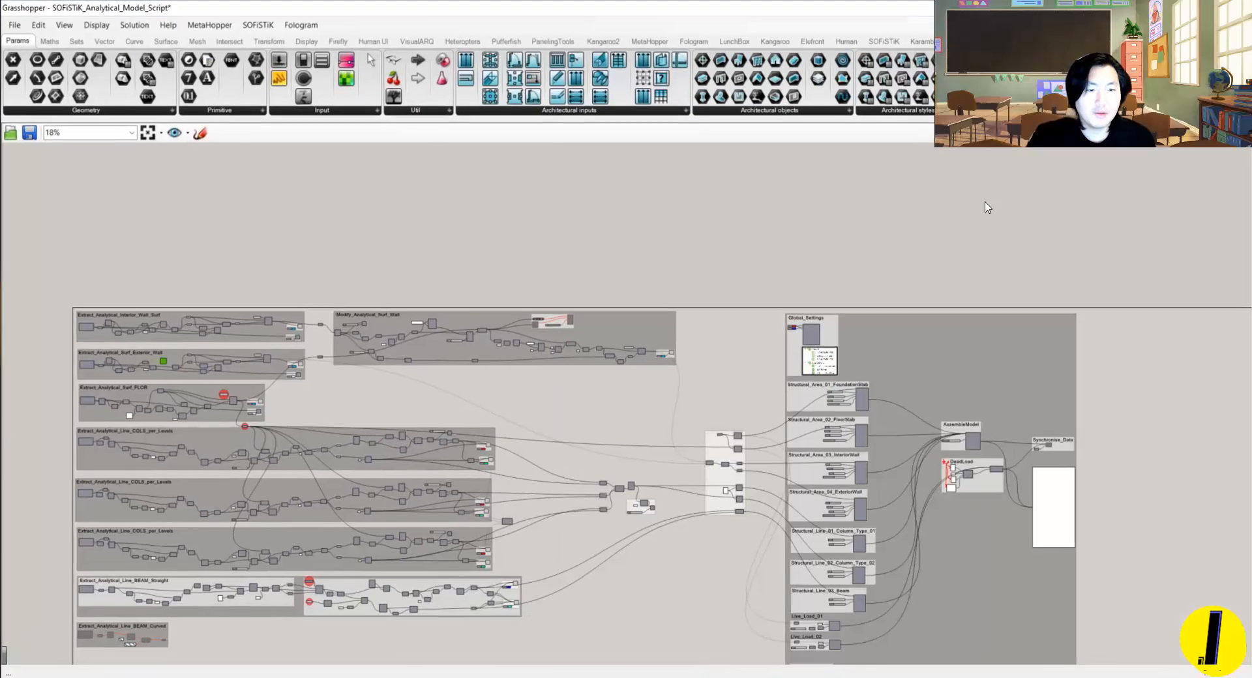
pyautogui.moveTo(509, 336); pyautogui.dragTo(755, 290, button='right')
pyautogui.scroll(7, 365, 297)
pyautogui.moveTo(343, 293); pyautogui.dragTo(522, 389, button='right')
pyautogui.scroll(5, 371, 281)
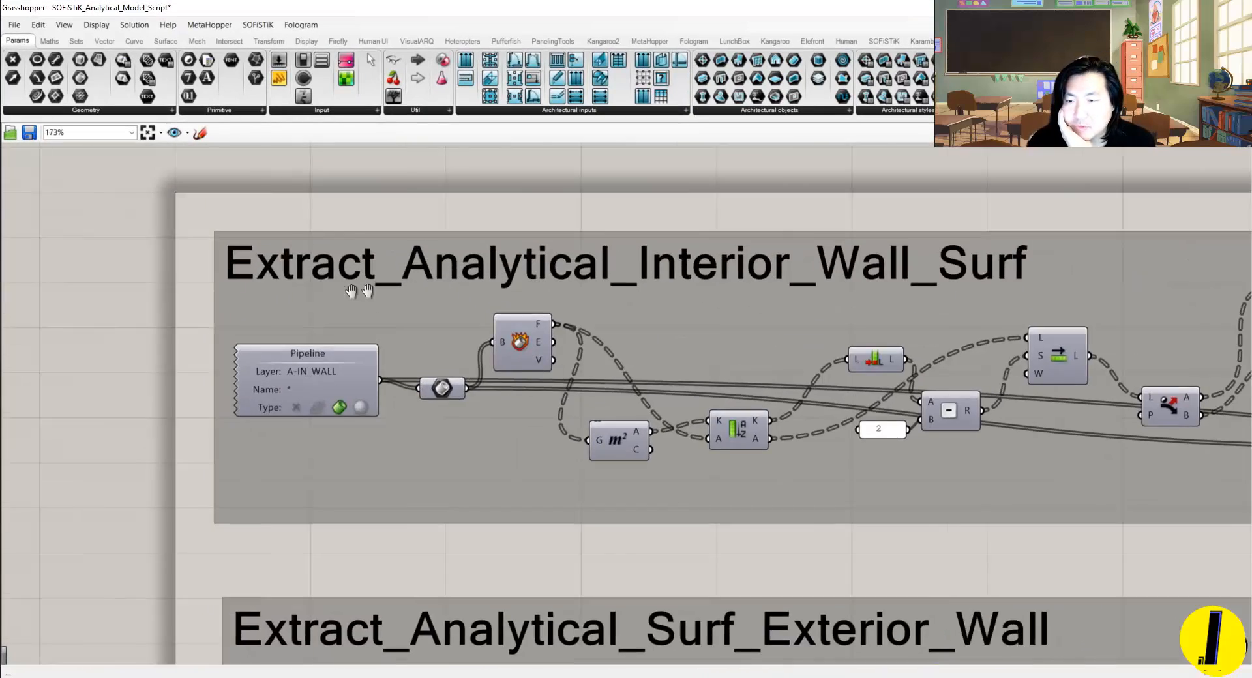
pyautogui.click(425, 358)
pyautogui.moveTo(424, 357); pyautogui.dragTo(411, 372)
pyautogui.scroll(-2, 426, 366)
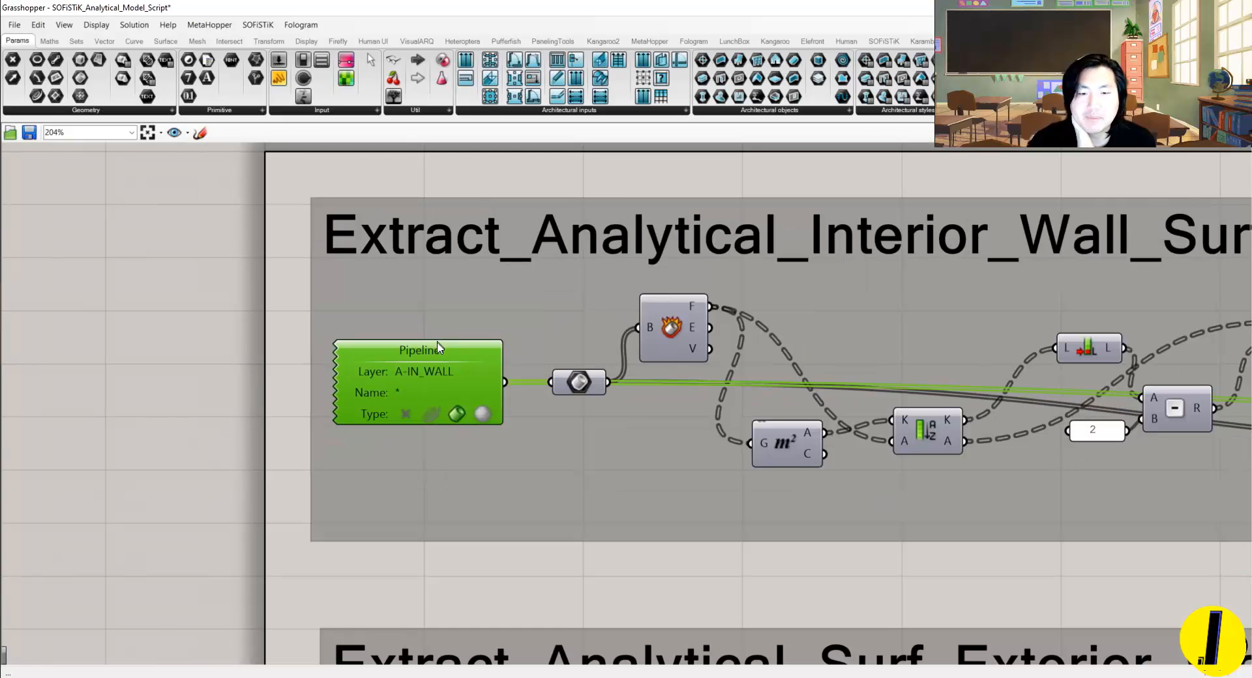
# Step: Trace the interior wall extraction from its pipeline through the rightSurf, leftSurf and centerSurf components to the Modify_Analytical_Surf_Wall group
pyautogui.scroll(-5, 609, 338)
pyautogui.moveTo(771, 334); pyautogui.dragTo(627, 354, button='right')
pyautogui.scroll(3, 831, 366)
pyautogui.moveTo(813, 366); pyautogui.dragTo(708, 375, button='right')
pyautogui.moveTo(931, 327); pyautogui.dragTo(587, 369, button='right')
pyautogui.moveTo(841, 359); pyautogui.dragTo(652, 364, button='right')
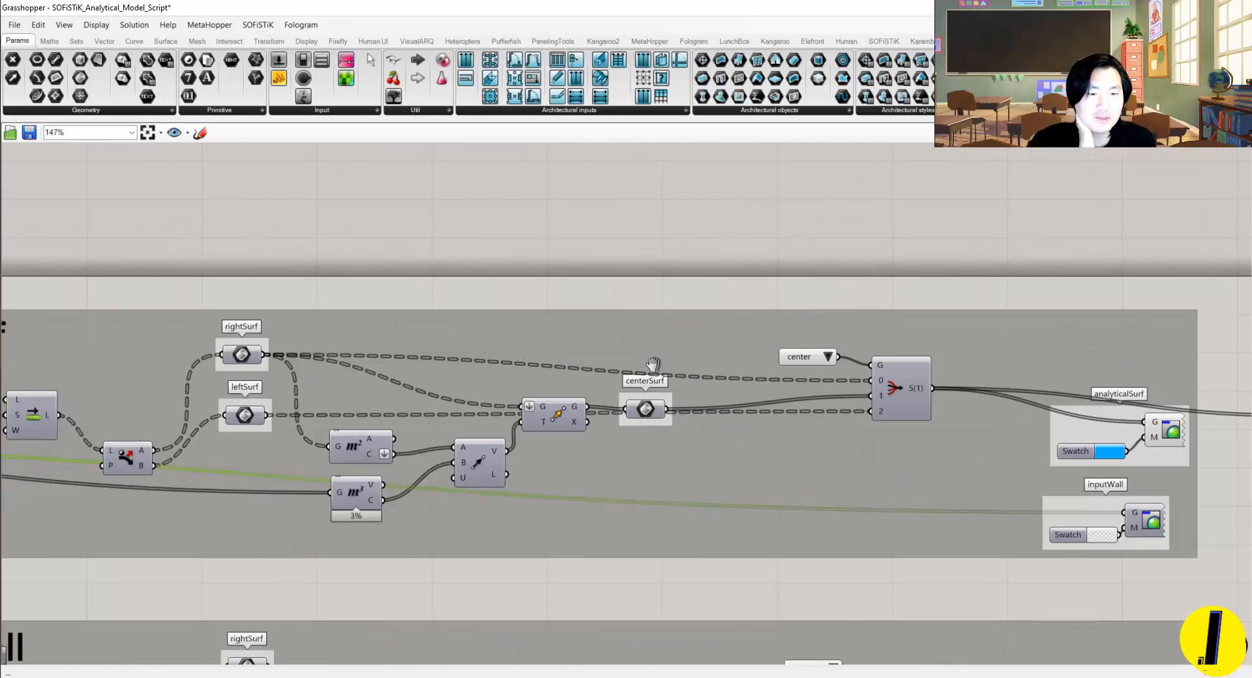
pyautogui.moveTo(769, 365); pyautogui.dragTo(623, 364, button='right')
pyautogui.scroll(-2, 782, 347)
pyautogui.moveTo(924, 388); pyautogui.dragTo(590, 380, button='right')
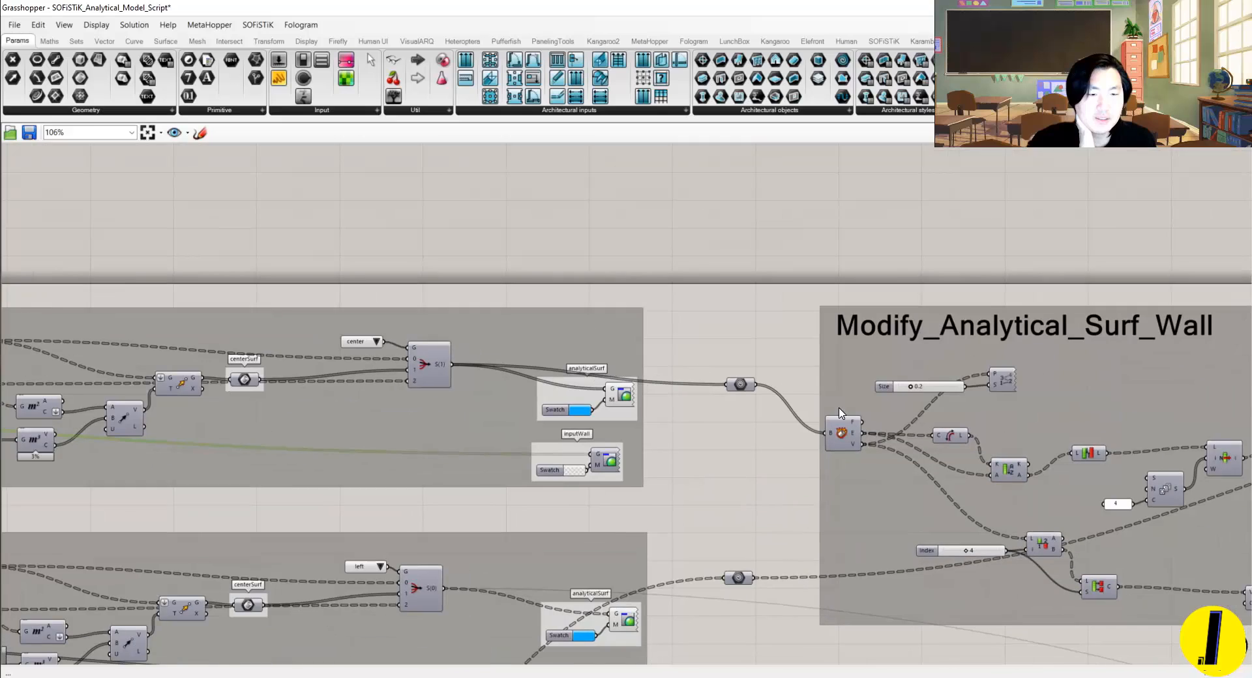
# Step: Trace the Modify_Analytical_Surf_Wall group to its end, through the surfClosed and surfOpened components to the output selector
pyautogui.moveTo(841, 413); pyautogui.dragTo(557, 385, button='right')
pyautogui.scroll(-4, 561, 391)
pyautogui.moveTo(848, 391); pyautogui.dragTo(558, 404, button='right')
pyautogui.moveTo(913, 378); pyautogui.dragTo(548, 383, button='right')
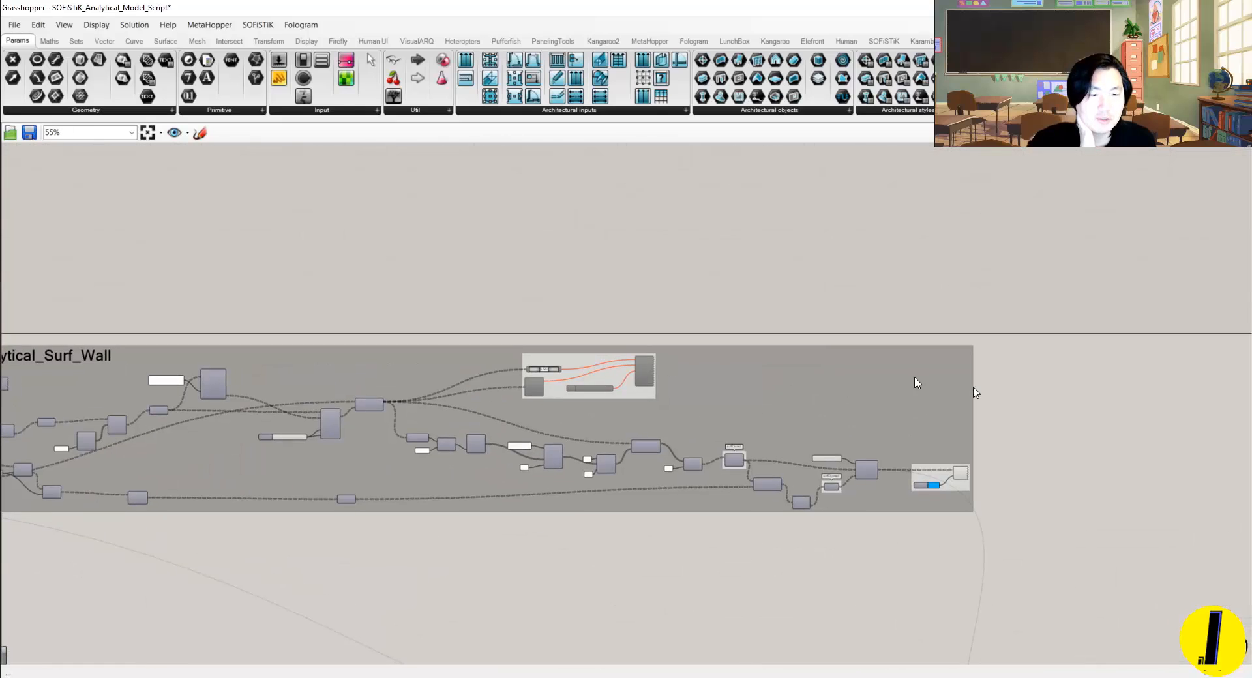
pyautogui.scroll(7, 921, 486)
pyautogui.scroll(-1, 375, 420)
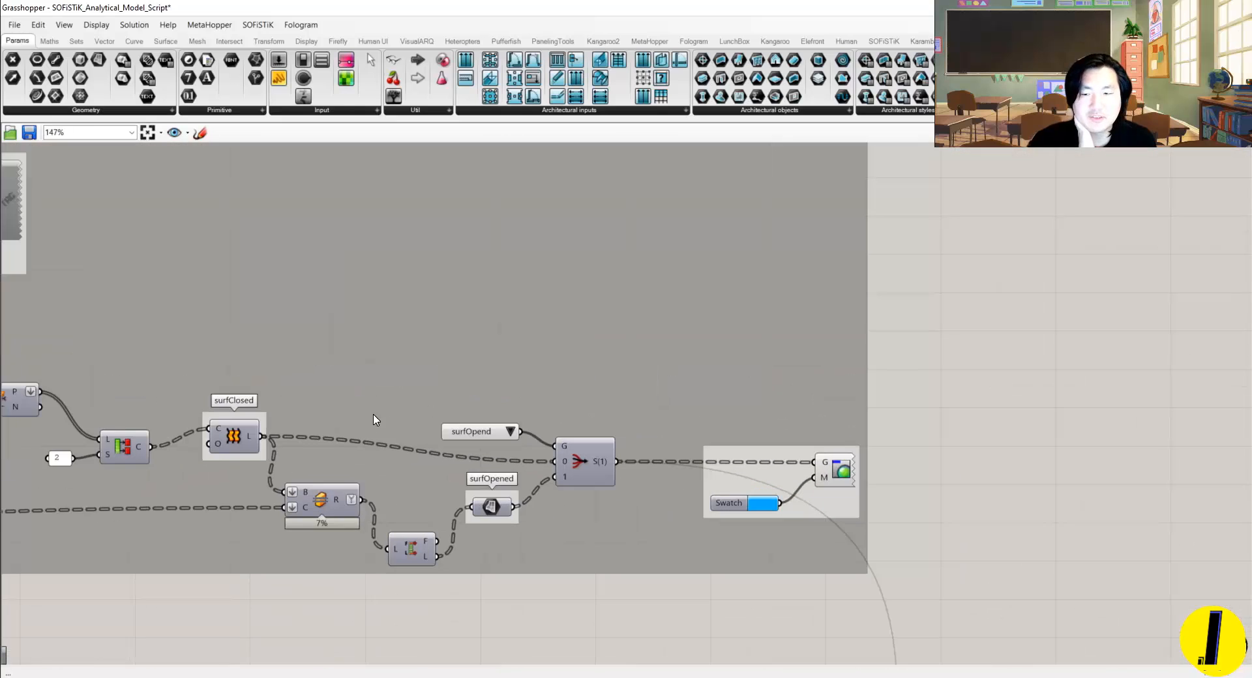
# Step: Place the Grasshopper window beside Rhino and set the wall surface selector to surfClosed
pyautogui.moveTo(639, 16); pyautogui.dragTo(969, 19)
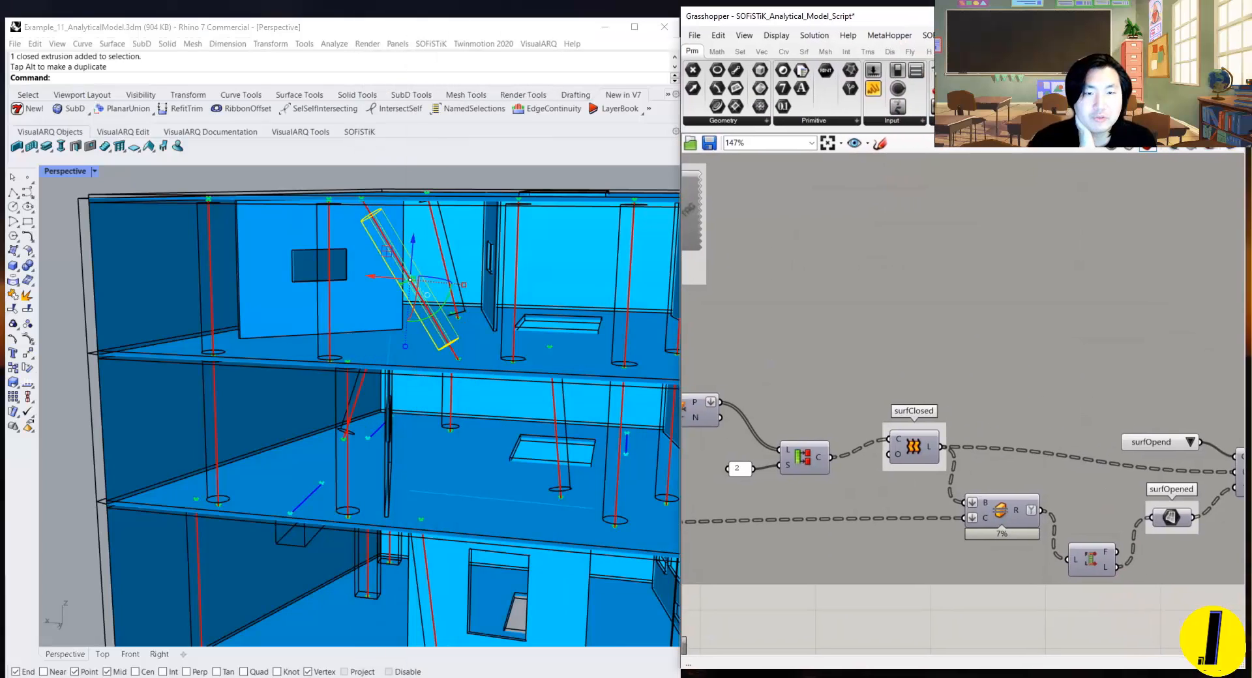
pyautogui.moveTo(455, 341); pyautogui.dragTo(470, 318, button='right')
pyautogui.click(1015, 392)
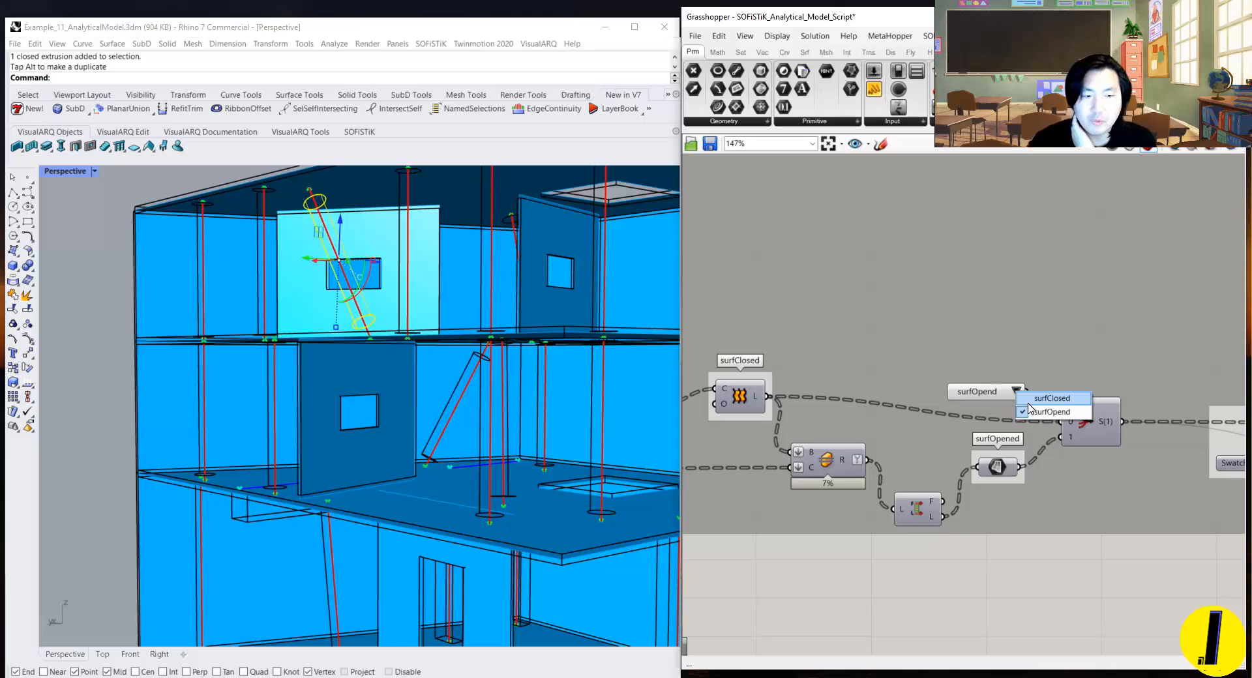
pyautogui.click(1029, 402)
pyautogui.scroll(-5, 425, 427)
pyautogui.scroll(7, 399, 519)
pyautogui.moveTo(424, 427); pyautogui.dragTo(540, 469, button='right')
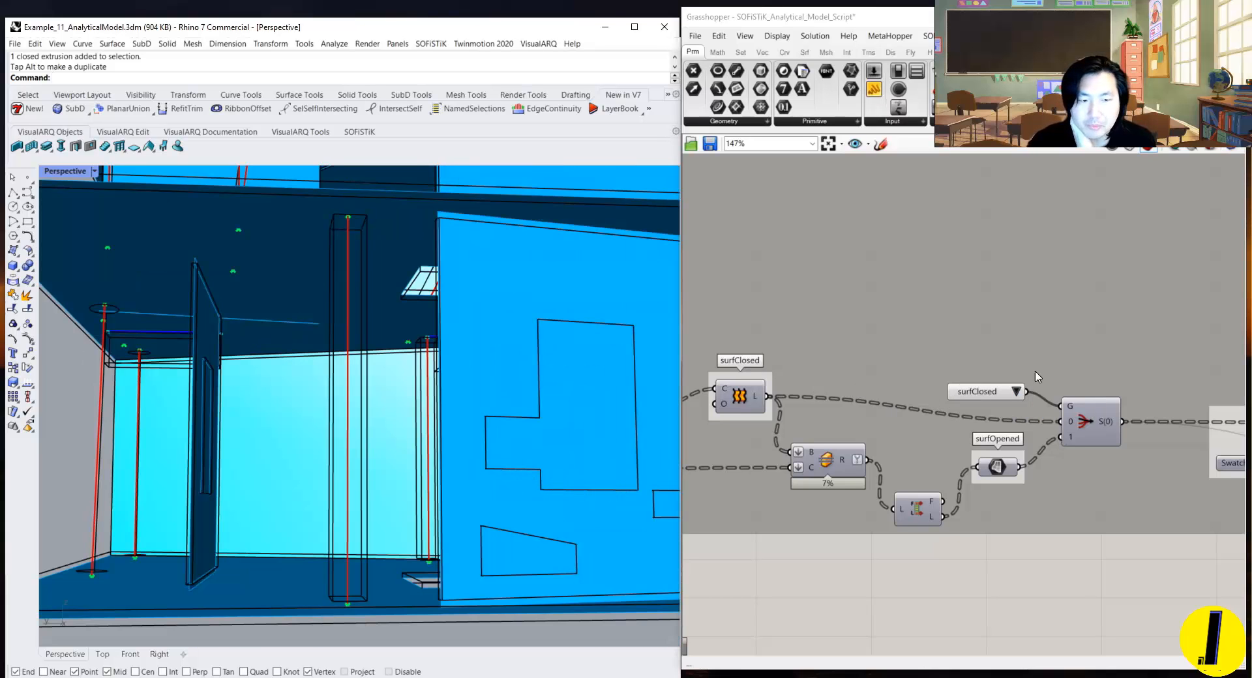
pyautogui.moveTo(436, 366); pyautogui.dragTo(437, 374, button='right')
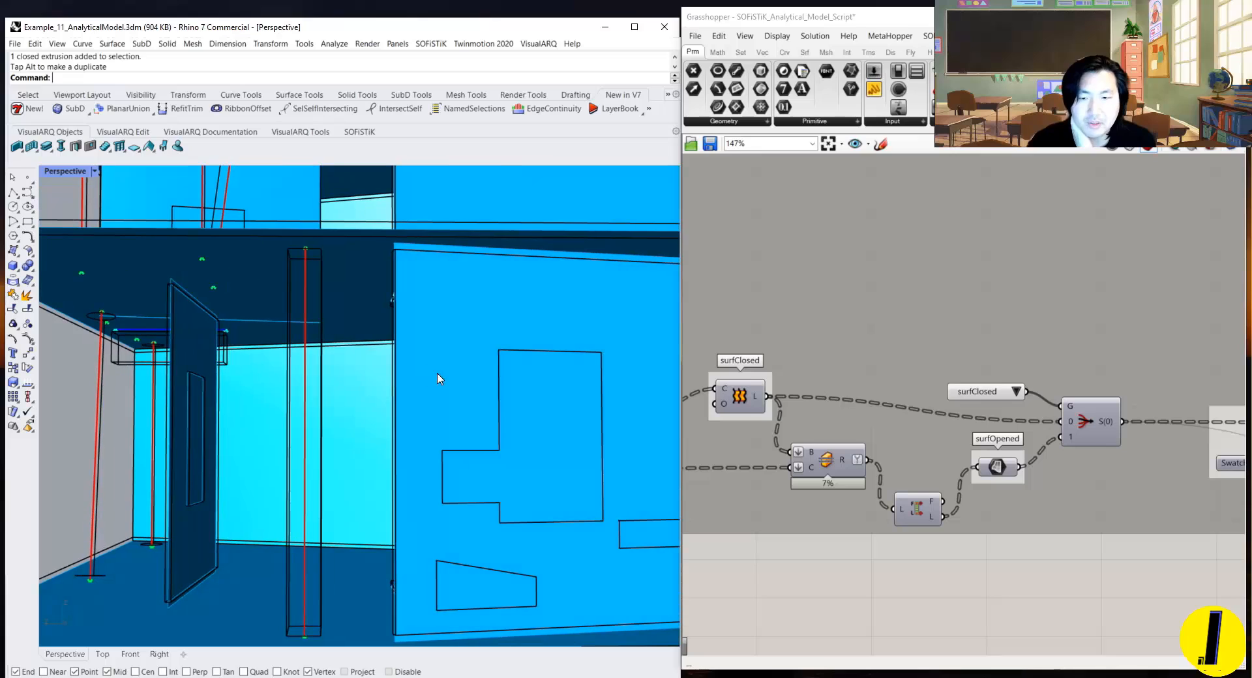
# Step: Set the wall surface selector back to surfOpend
pyautogui.click(1012, 395)
pyautogui.click(1044, 413)
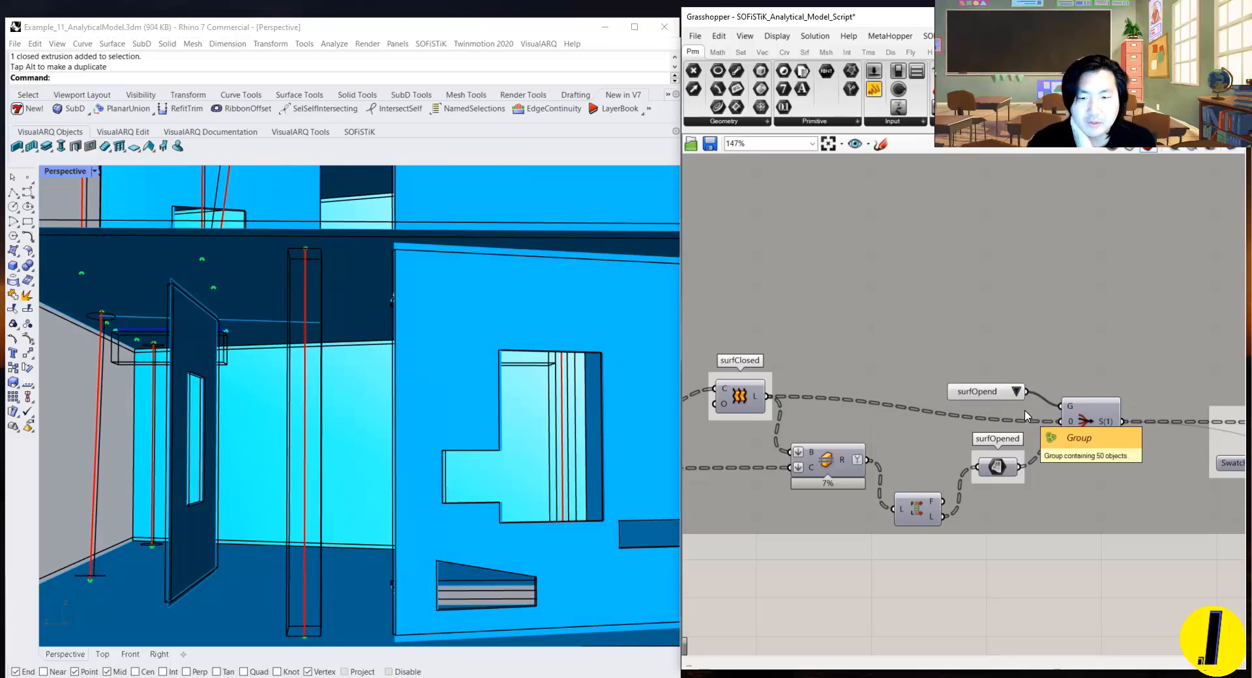
pyautogui.scroll(-10, 377, 306)
pyautogui.moveTo(391, 328); pyautogui.dragTo(389, 413, button='right')
pyautogui.scroll(8, 437, 424)
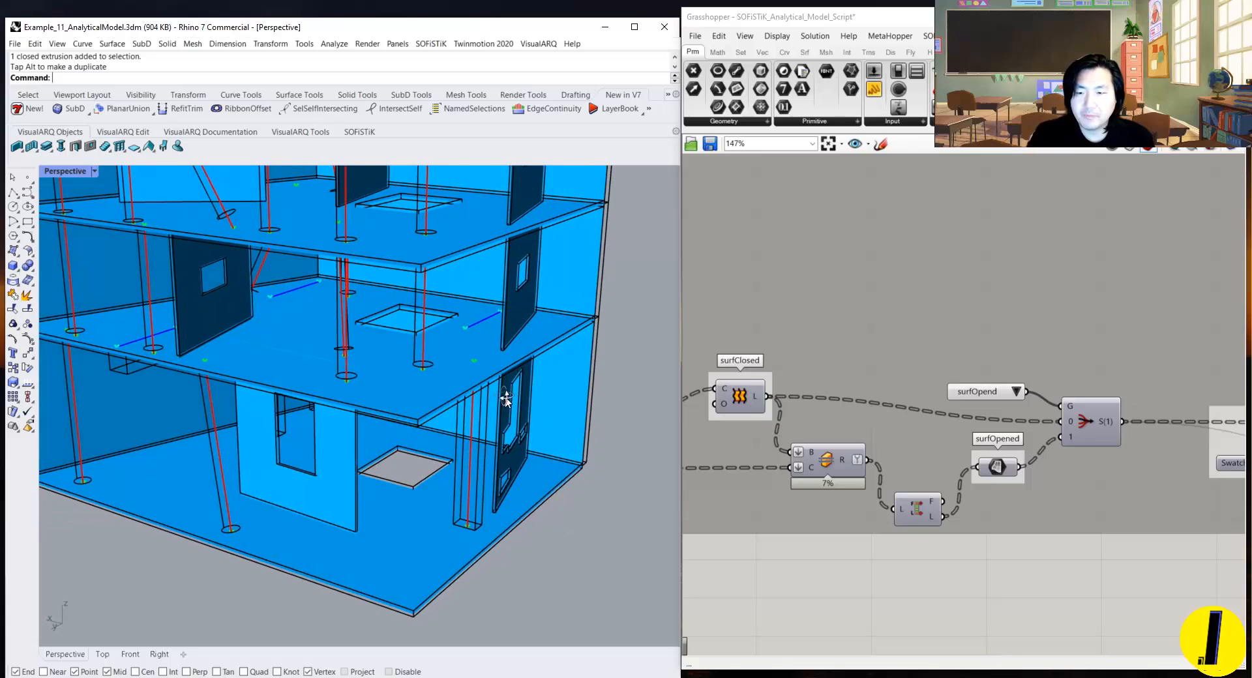
# Step: Move the short beam beneath the ground-floor ceiling slab sideways with the gumball, then deselect it
pyautogui.moveTo(506, 399); pyautogui.dragTo(283, 441, button='right')
pyautogui.scroll(5, 280, 444)
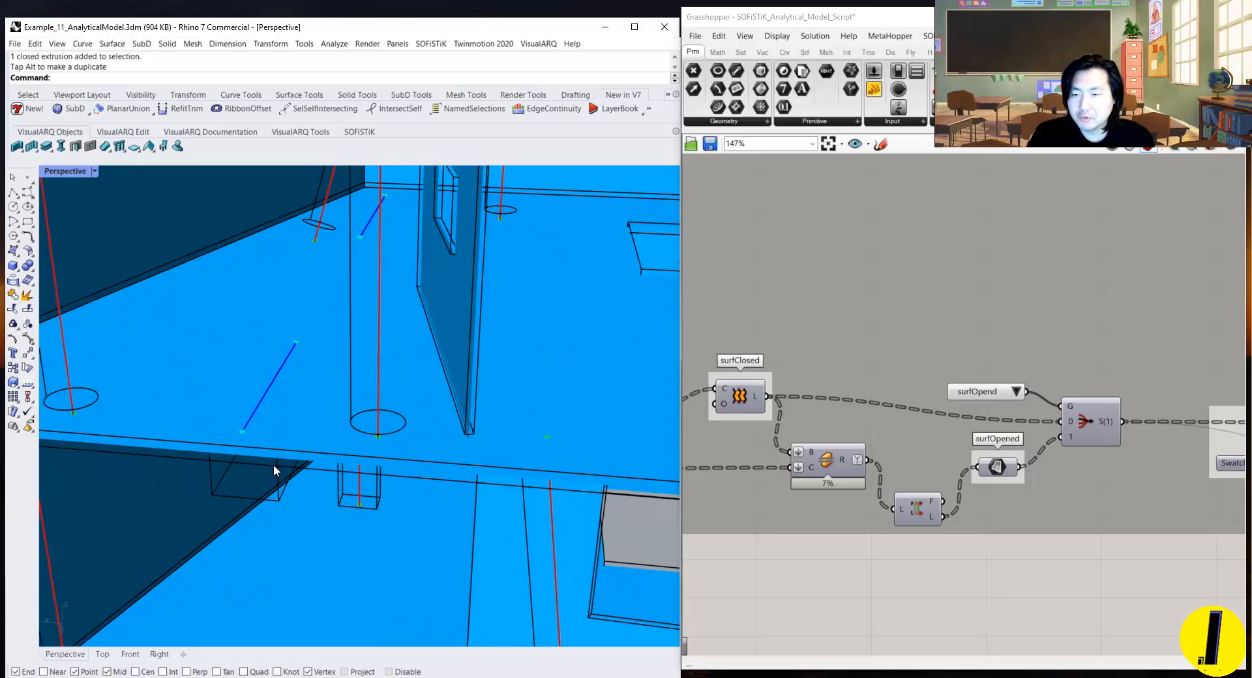
pyautogui.click(278, 478)
pyautogui.moveTo(252, 415); pyautogui.dragTo(175, 411)
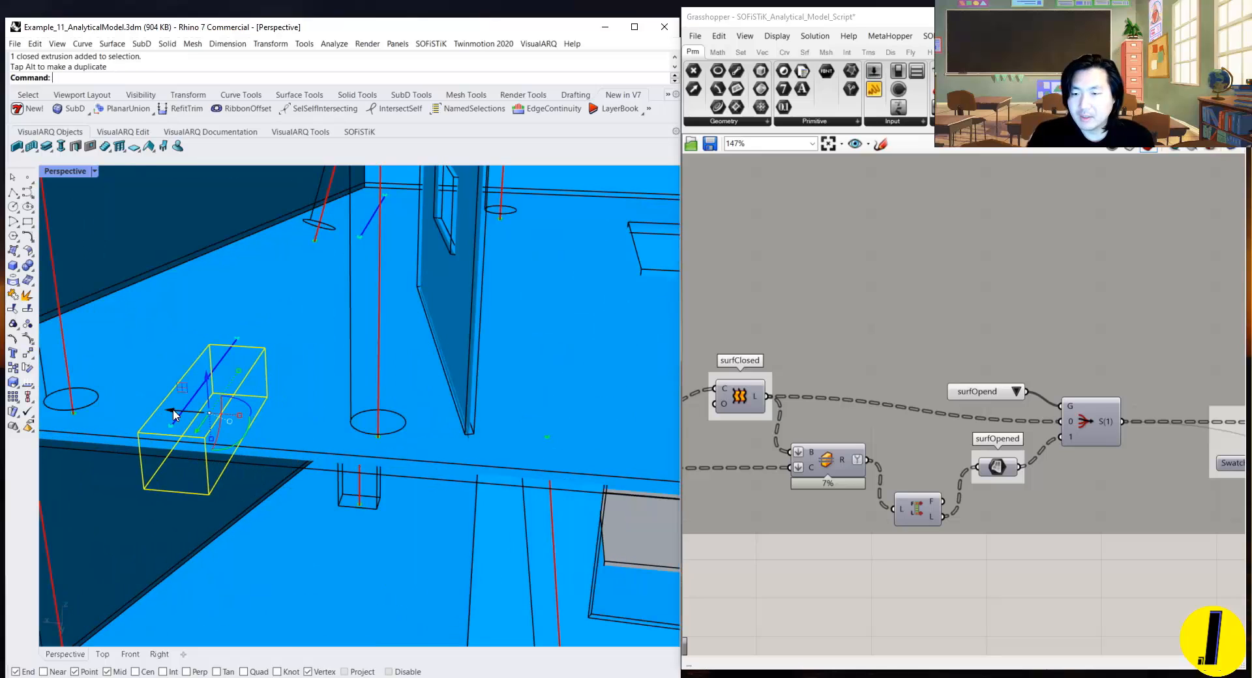
pyautogui.click(307, 424)
# Step: Select the beam framing into the ground-floor column and examine how its analytical line meets the column's analytical axis
pyautogui.scroll(-4, 309, 422)
pyautogui.moveTo(317, 402)
pyautogui.mouseDown(button='right')
pyautogui.moveTo(215, 354)
pyautogui.moveTo(479, 409)
pyautogui.moveTo(620, 378)
pyautogui.moveTo(241, 421)
pyautogui.moveTo(300, 395)
pyautogui.mouseUp(button='right')
pyautogui.scroll(8, 483, 411)
pyautogui.scroll(-5, 240, 422)
pyautogui.scroll(5, 328, 355)
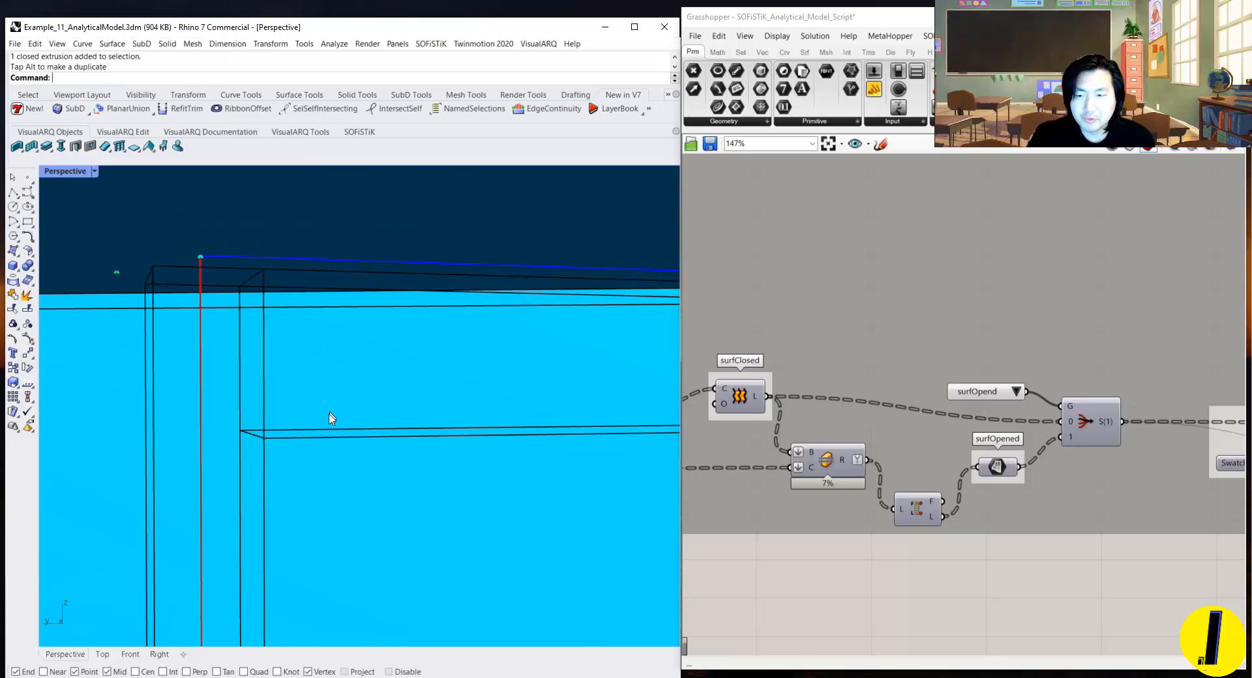
pyautogui.click(320, 438)
pyautogui.scroll(-2, 274, 280)
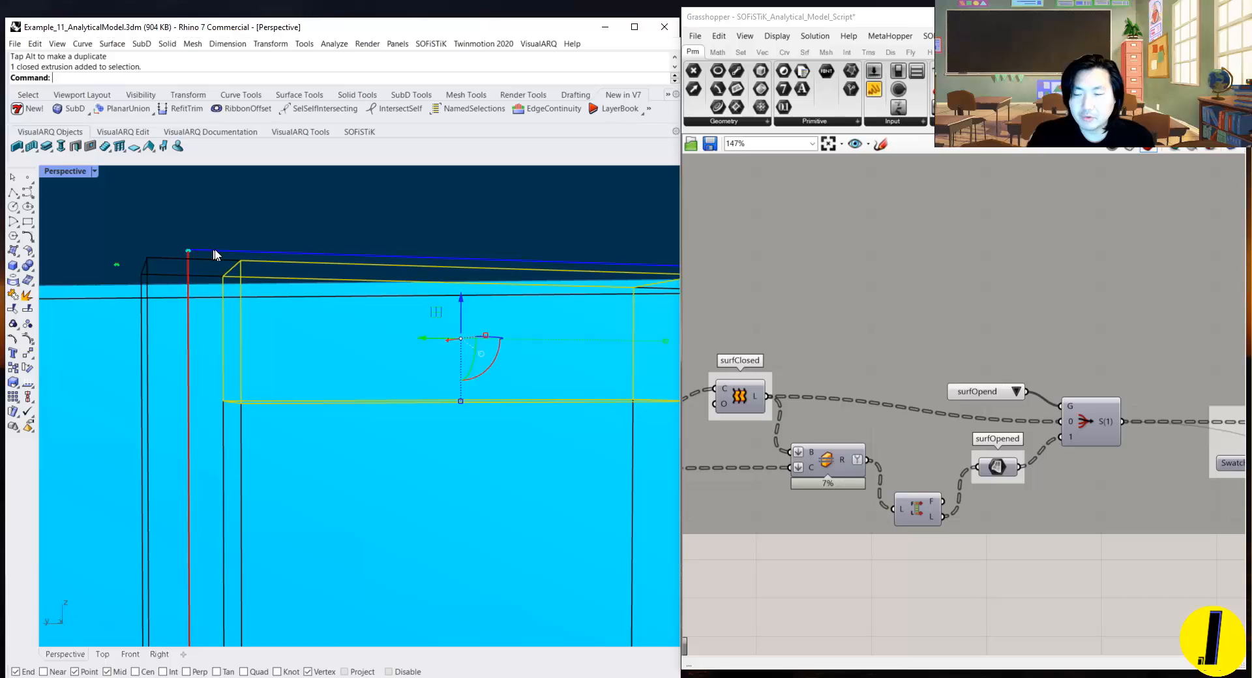
pyautogui.moveTo(464, 252); pyautogui.dragTo(326, 269, button='right')
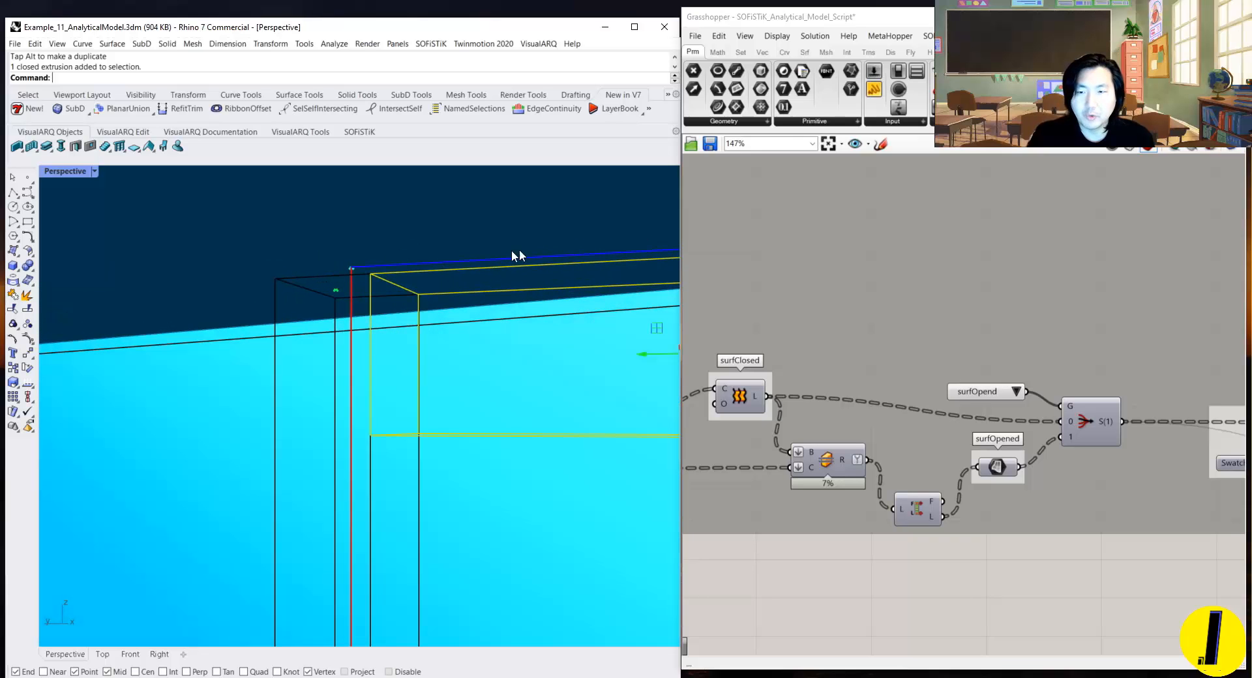
pyautogui.moveTo(512, 251); pyautogui.dragTo(464, 278, button='right')
# Step: Undo the gumball move of the short beam
pyautogui.scroll(-5, 457, 288)
pyautogui.scroll(-10, 464, 278)
pyautogui.hotkey('ctrl', 'z')
pyautogui.moveTo(272, 413); pyautogui.dragTo(332, 433, button='right')
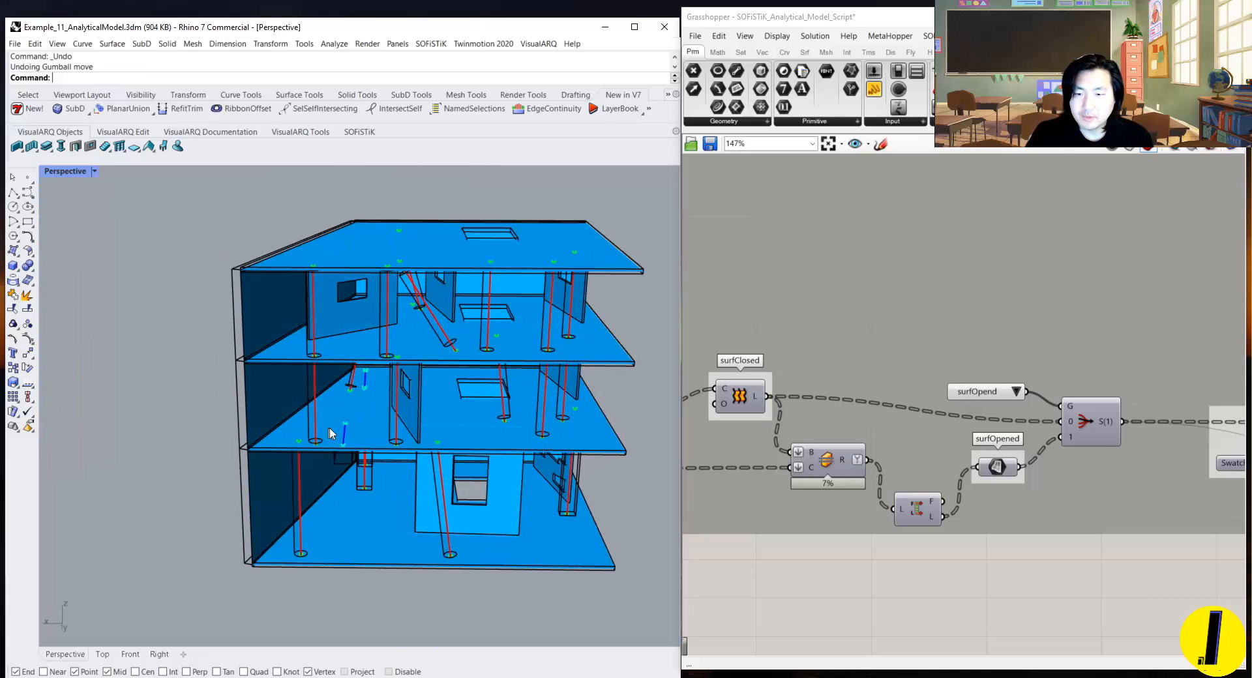
# Step: Tilt the ground-floor interior wall with the rectangular opening by rotating it with the gumball
pyautogui.scroll(8, 330, 433)
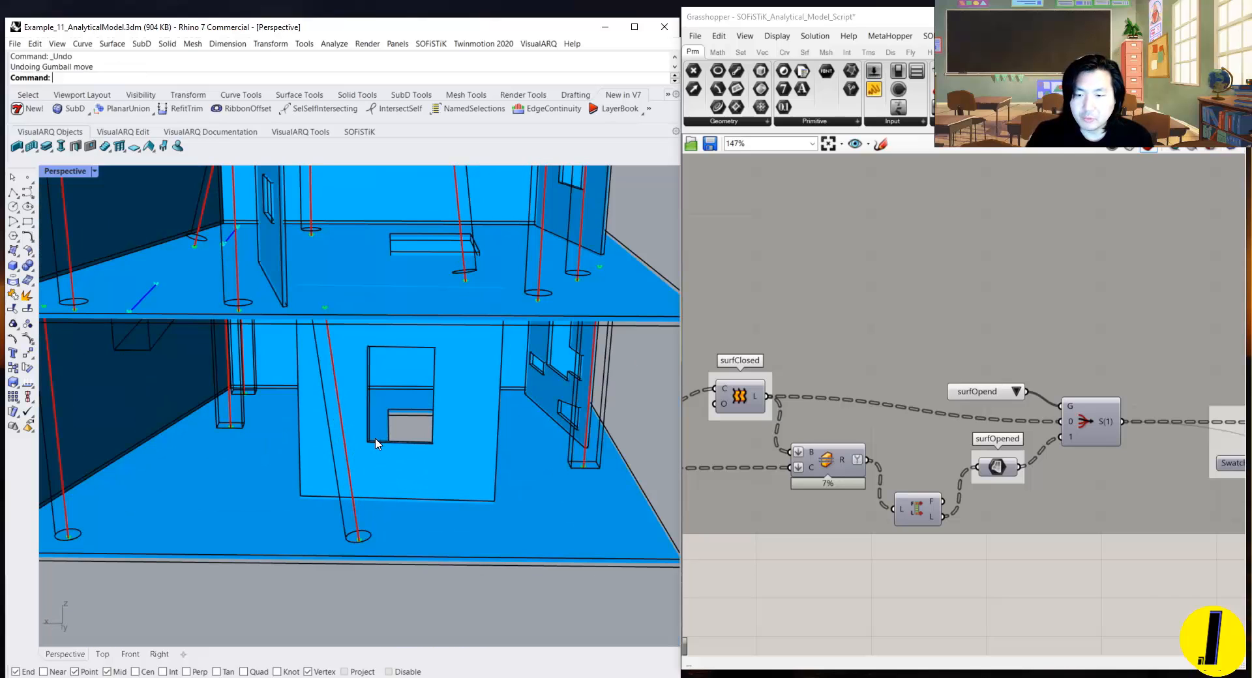
pyautogui.click(375, 444)
pyautogui.moveTo(375, 443); pyautogui.dragTo(383, 408, button='right')
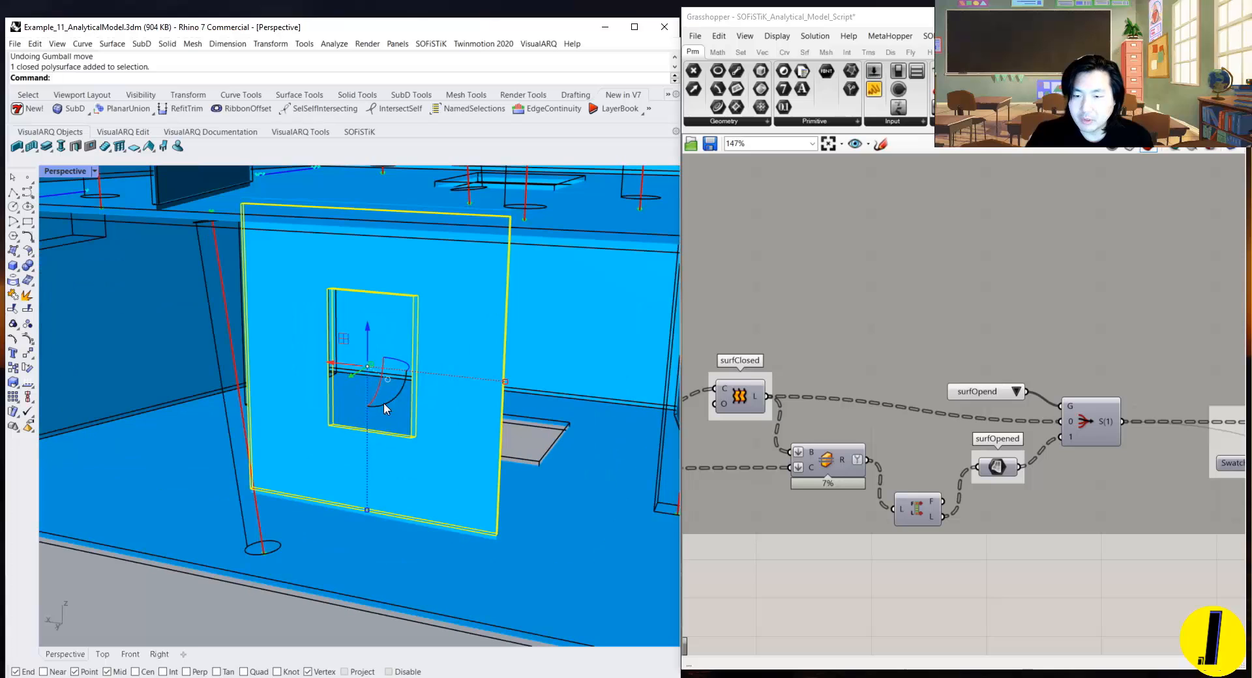
pyautogui.moveTo(374, 401); pyautogui.dragTo(377, 399)
pyautogui.scroll(-5, 377, 399)
pyautogui.moveTo(377, 399); pyautogui.dragTo(317, 362, button='right')
pyautogui.press('Escape')
# Step: Select the tilted ground-floor wall and examine where its analytical surface meets the floor slabs
pyautogui.scroll(4, 334, 368)
pyautogui.scroll(5, 274, 321)
pyautogui.moveTo(274, 321); pyautogui.dragTo(263, 486, button='right')
pyautogui.scroll(-5, 339, 500)
pyautogui.scroll(-6, 323, 392)
pyautogui.moveTo(324, 393); pyautogui.dragTo(305, 368, button='right')
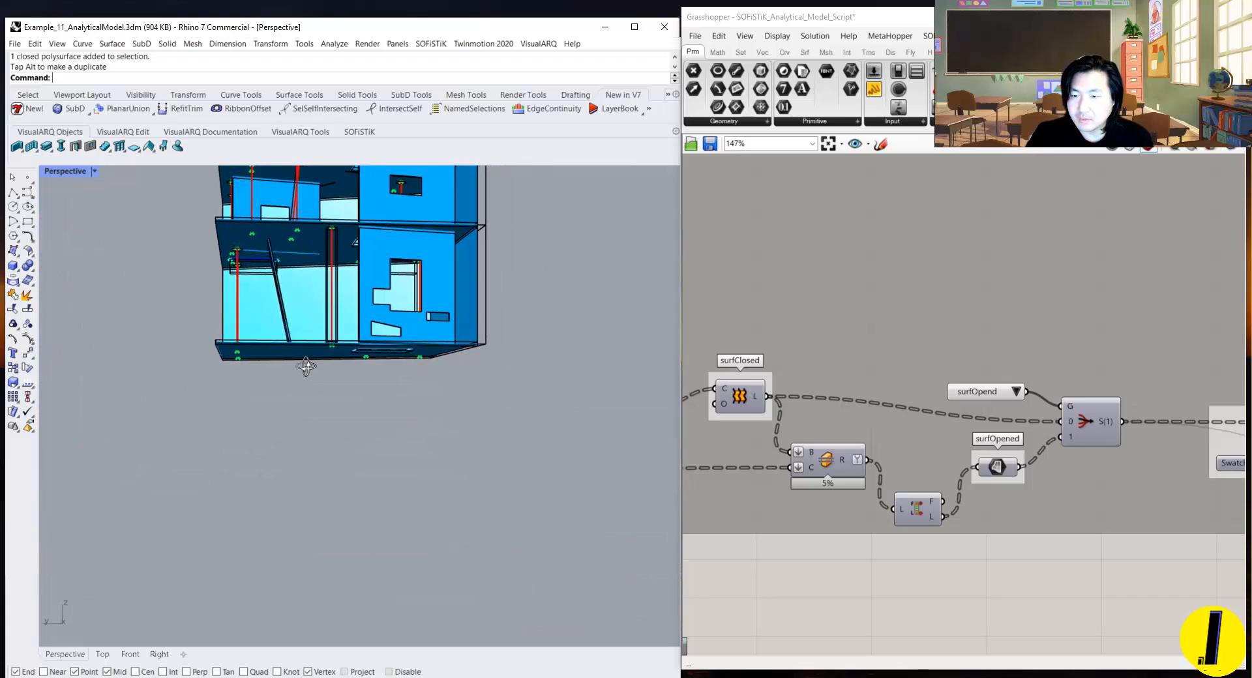
pyautogui.scroll(6, 281, 363)
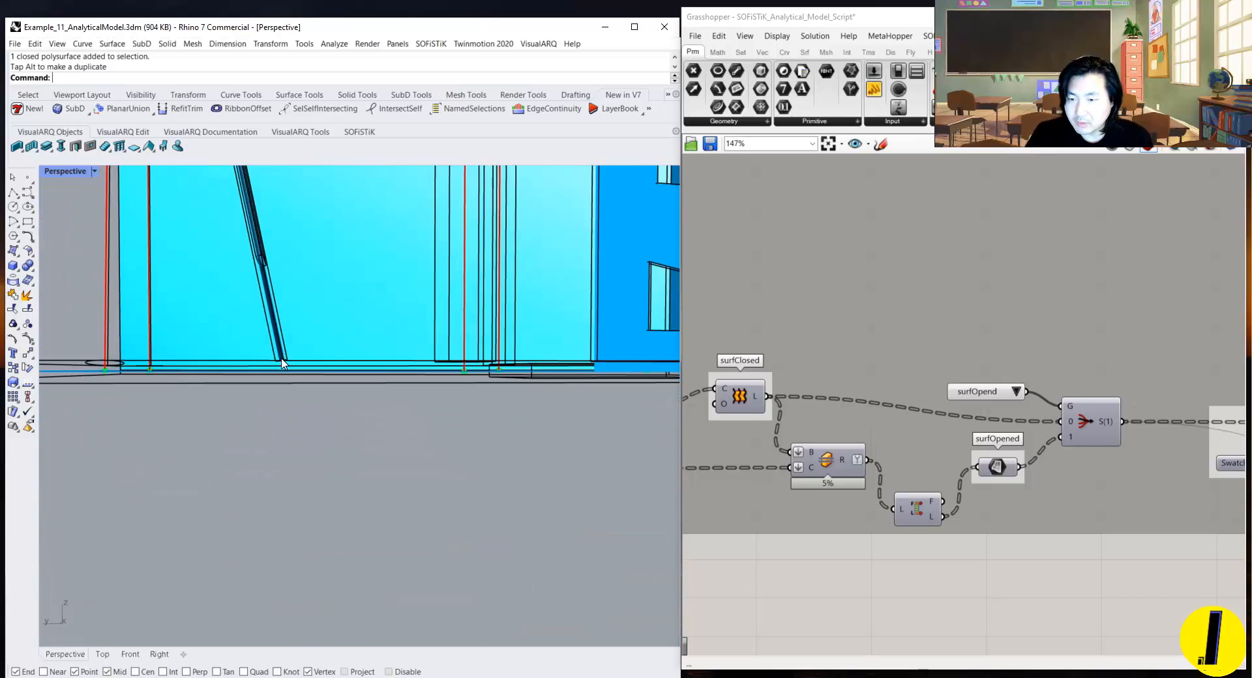
pyautogui.scroll(3, 282, 364)
pyautogui.scroll(-2, 284, 358)
pyautogui.click(281, 356)
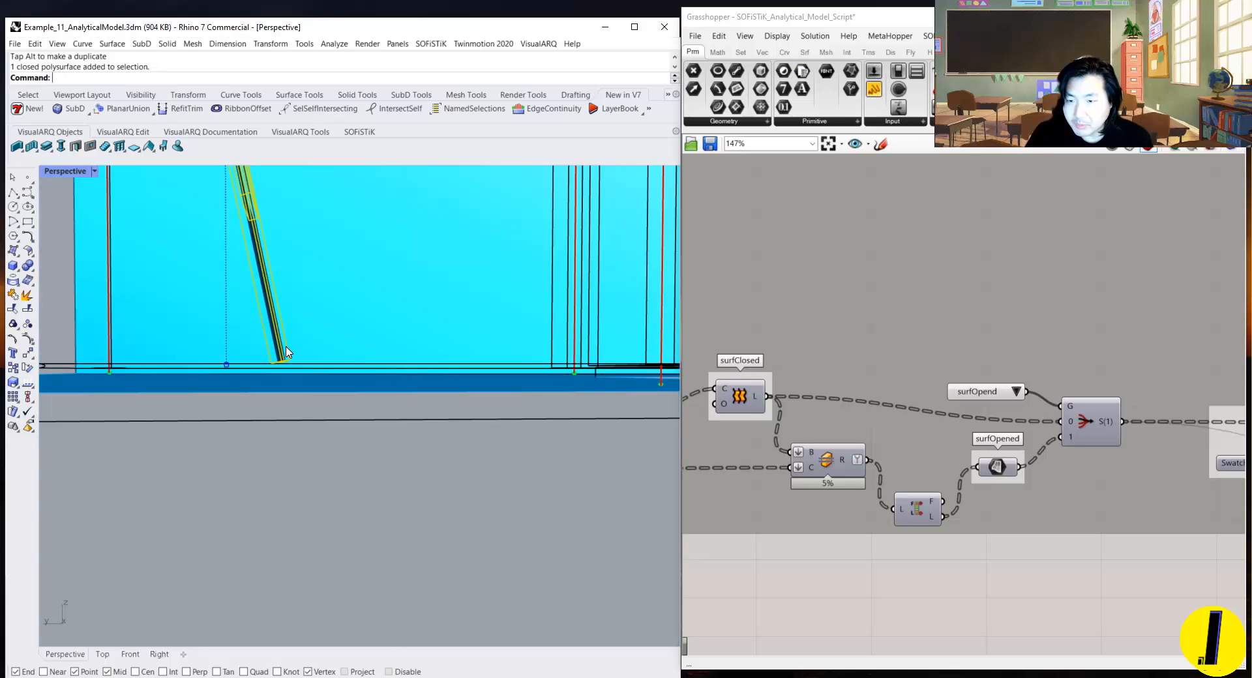
pyautogui.scroll(-5, 281, 365)
pyautogui.moveTo(338, 377); pyautogui.dragTo(264, 364, button='right')
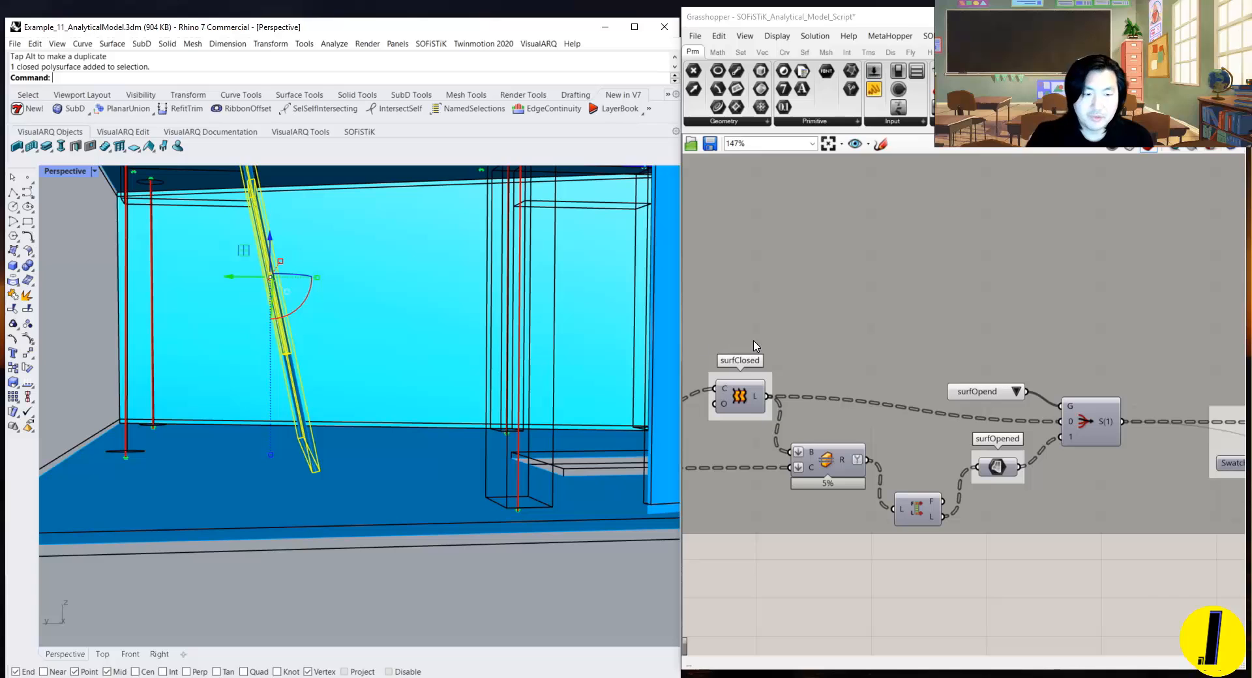
# Step: Set the Scale Z slider feeding the scale component in the Modify_Analytical_Surf_Wall group to 2.2
pyautogui.scroll(-10, 769, 349)
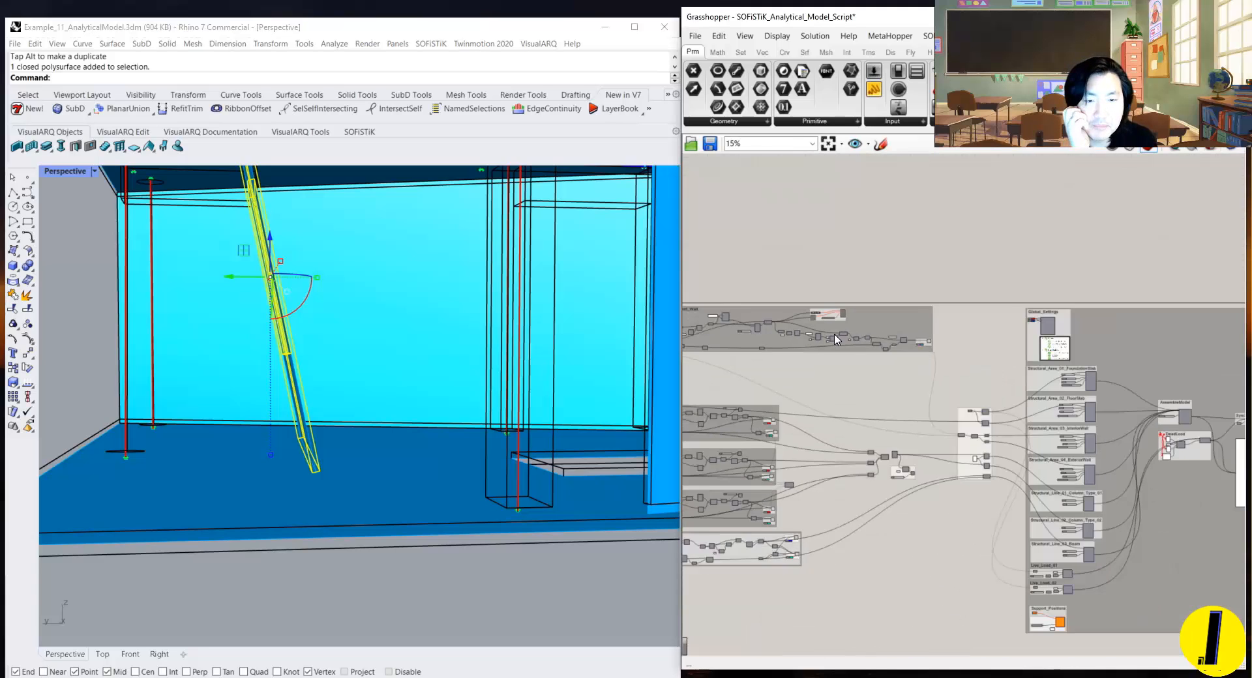
pyautogui.scroll(10, 874, 296)
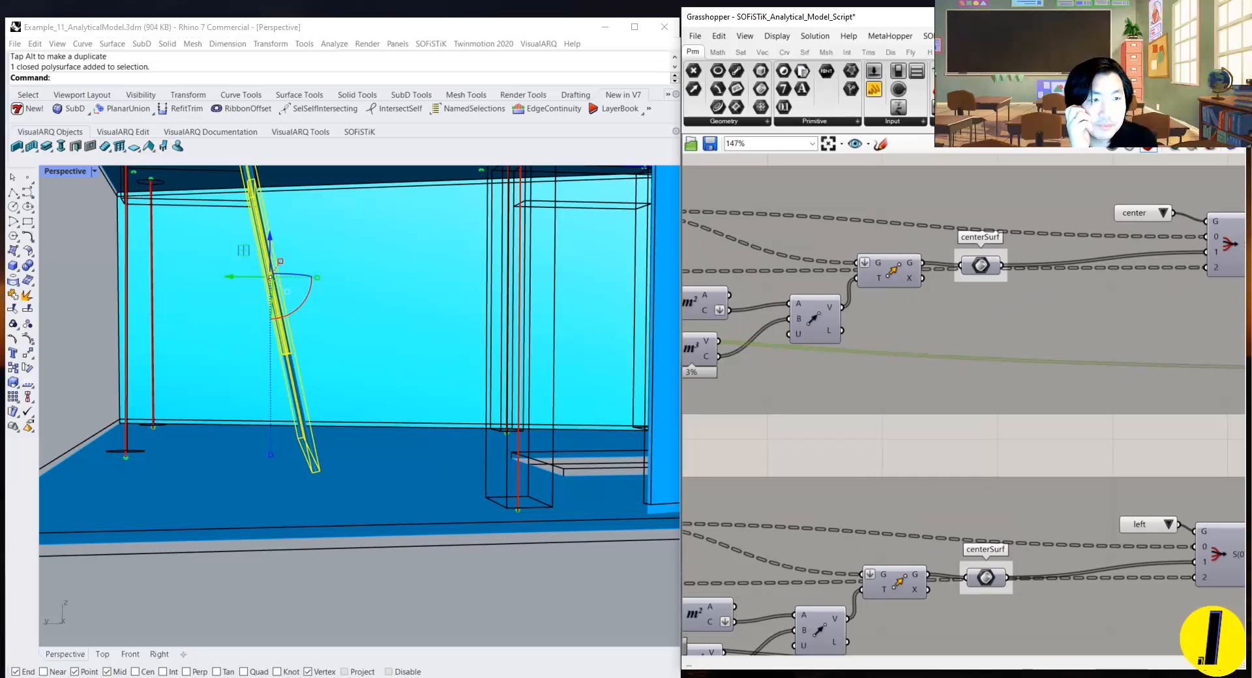
pyautogui.scroll(-4, 867, 306)
pyautogui.scroll(3, 823, 339)
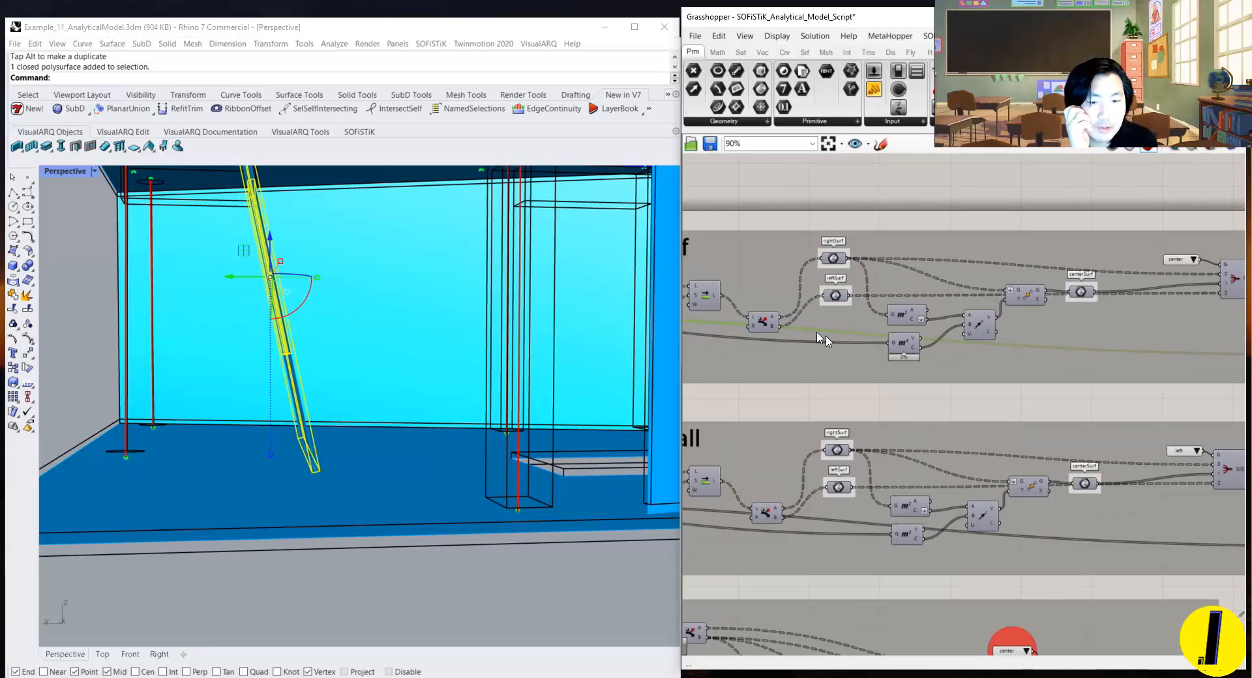
pyautogui.moveTo(1105, 454); pyautogui.dragTo(1030, 434, button='right')
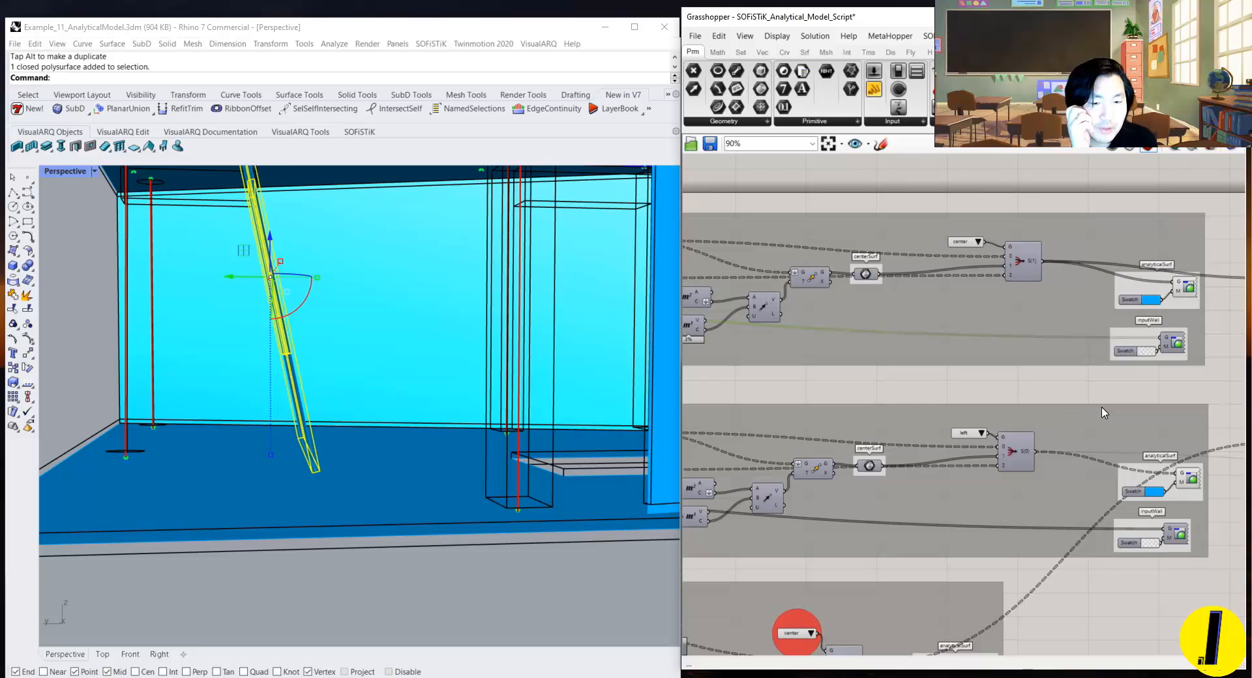
pyautogui.moveTo(1102, 412); pyautogui.dragTo(903, 435, button='right')
pyautogui.scroll(-5, 913, 430)
pyautogui.moveTo(1220, 384); pyautogui.dragTo(919, 415, button='right')
pyautogui.scroll(4, 955, 413)
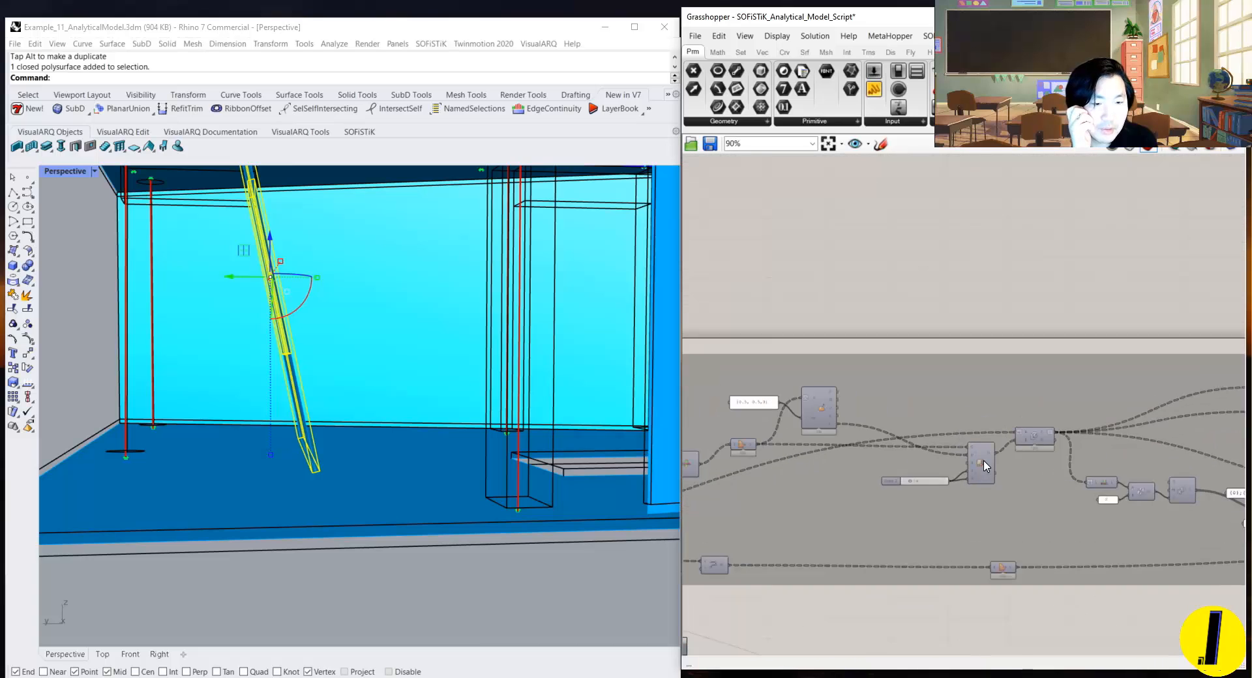
pyautogui.click(982, 463)
pyautogui.scroll(4, 926, 475)
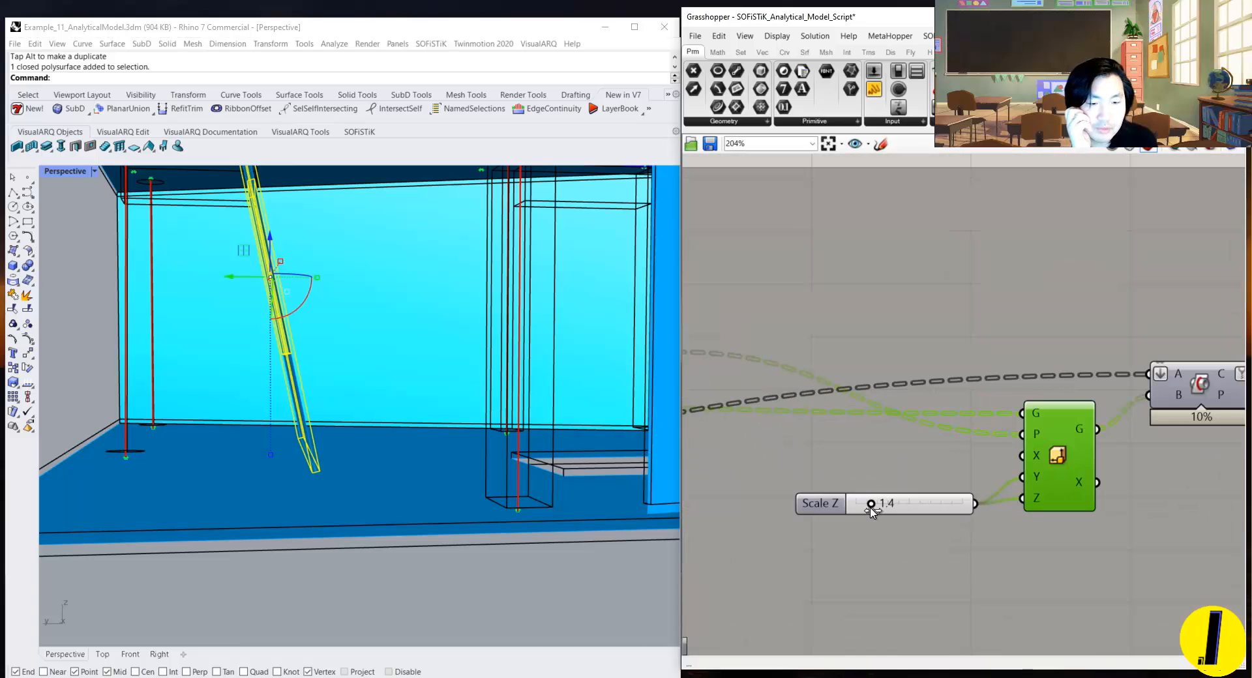
pyautogui.moveTo(872, 504); pyautogui.dragTo(882, 504)
pyautogui.scroll(5, 293, 443)
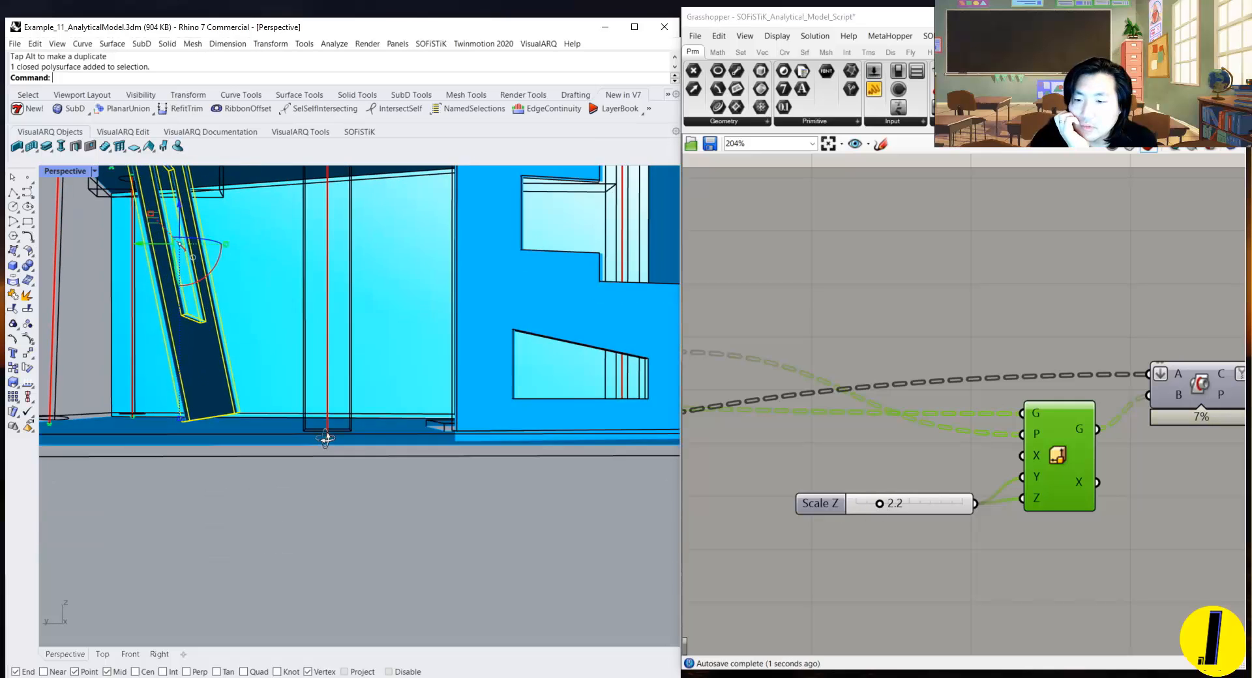
pyautogui.scroll(-5, 204, 407)
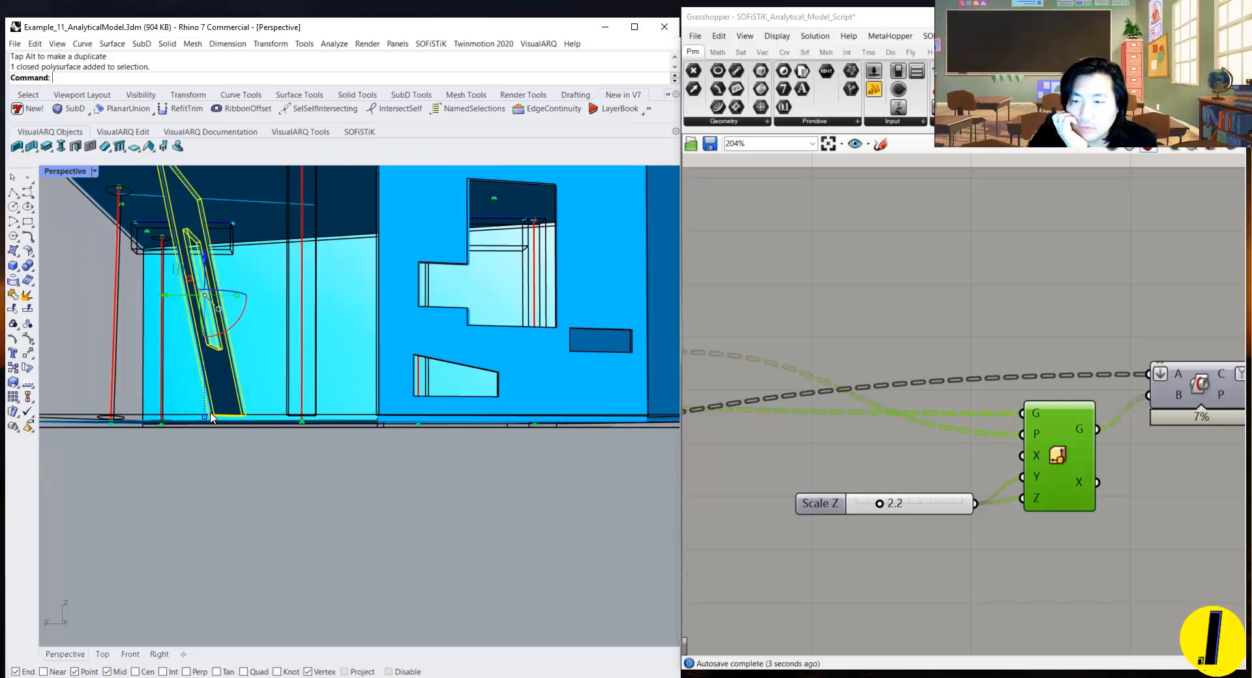
# Step: Preview the scale component's surfaces in the Rhino viewport and reduce its Scale Z slider to 1.1
pyautogui.click(1067, 457)
pyautogui.hotkey('ctrl', 'q')
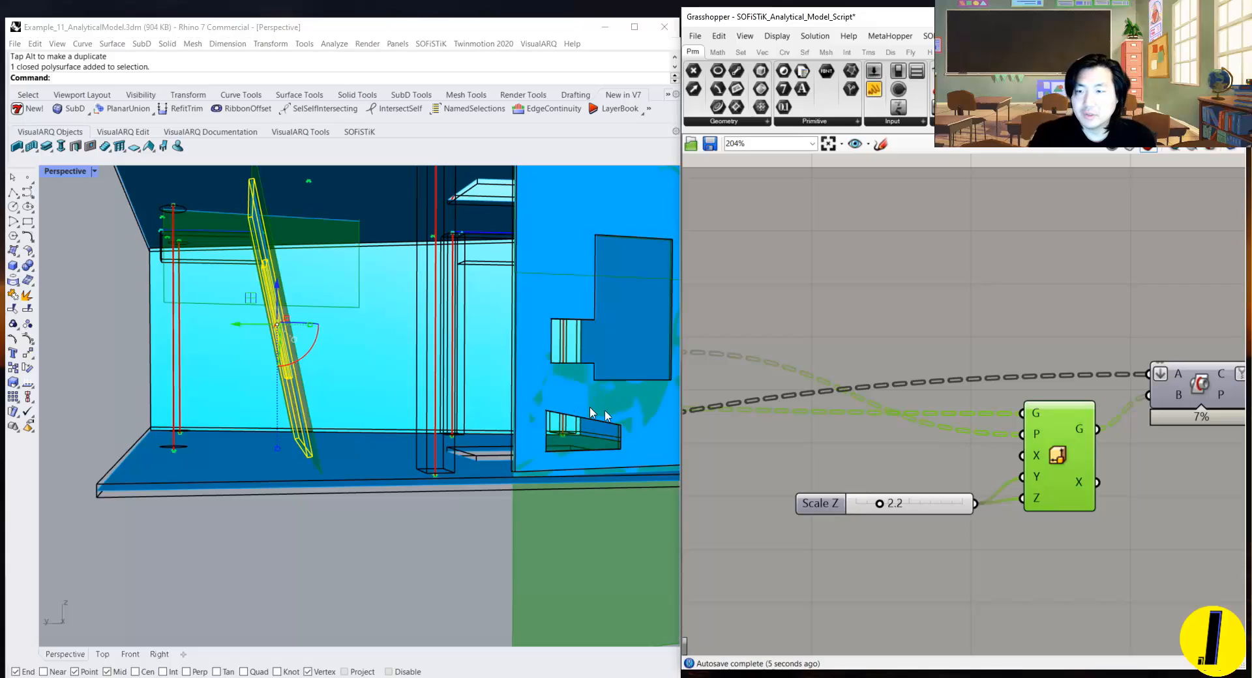
pyautogui.moveTo(363, 371); pyautogui.dragTo(405, 377, button='right')
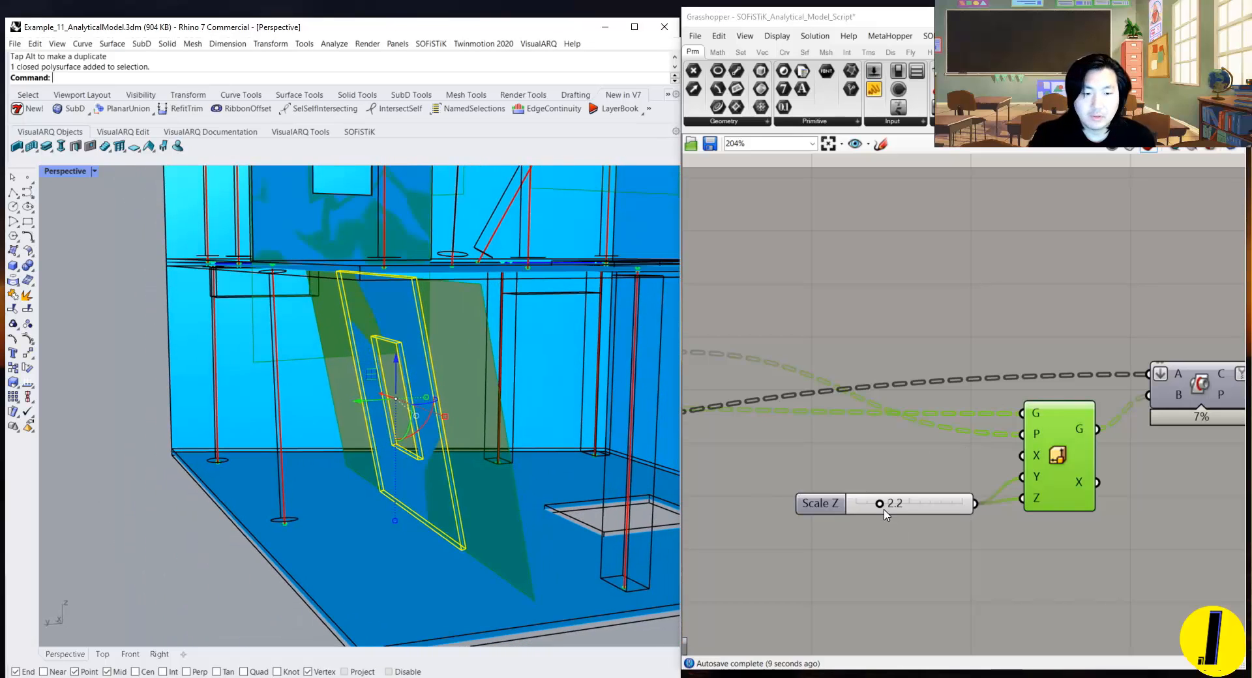
pyautogui.moveTo(880, 507)
pyautogui.mouseDown()
pyautogui.moveTo(894, 506)
pyautogui.moveTo(870, 506)
pyautogui.mouseUp()
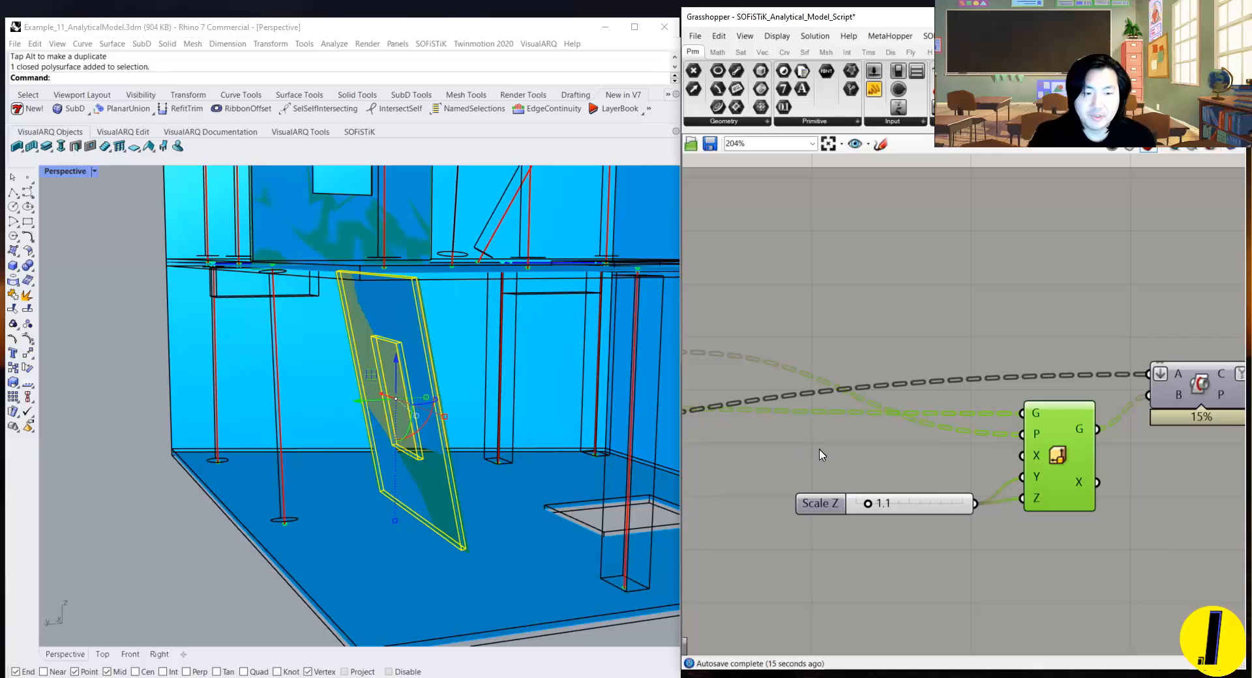
# Step: Undo the reduction of the Scale Z slider and the scale component's preview
pyautogui.hotkey('ctrl', 'z')
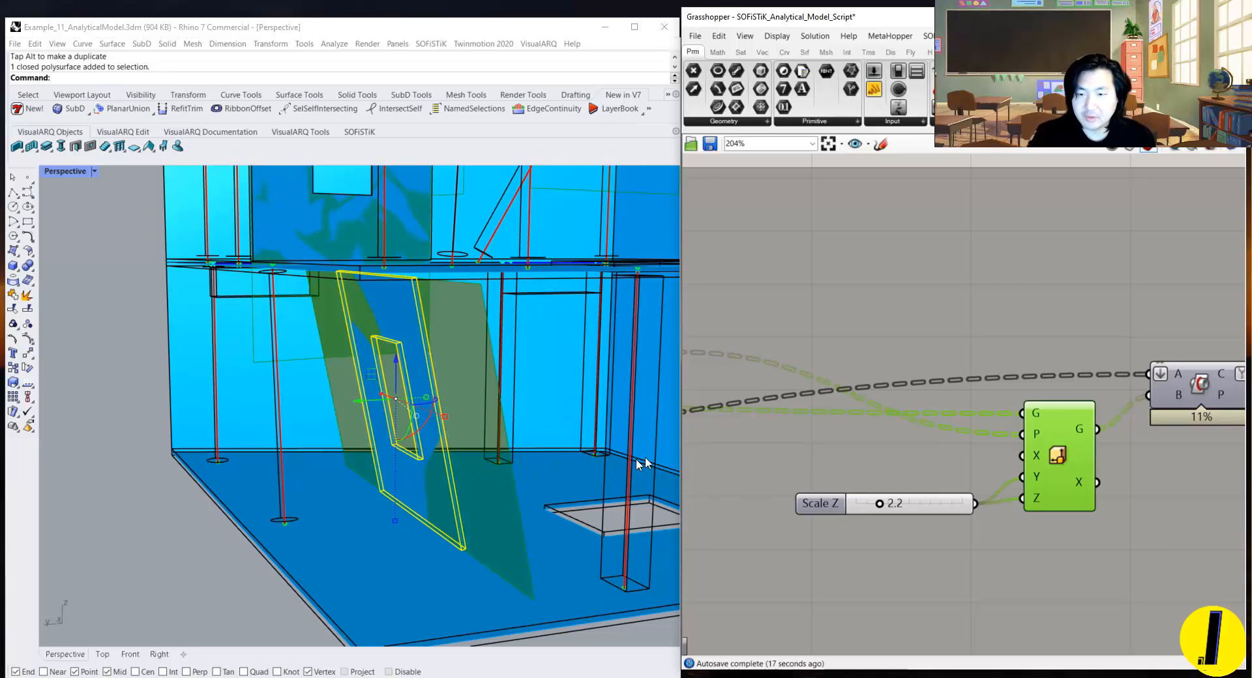
pyautogui.hotkey('ctrl', 'z')
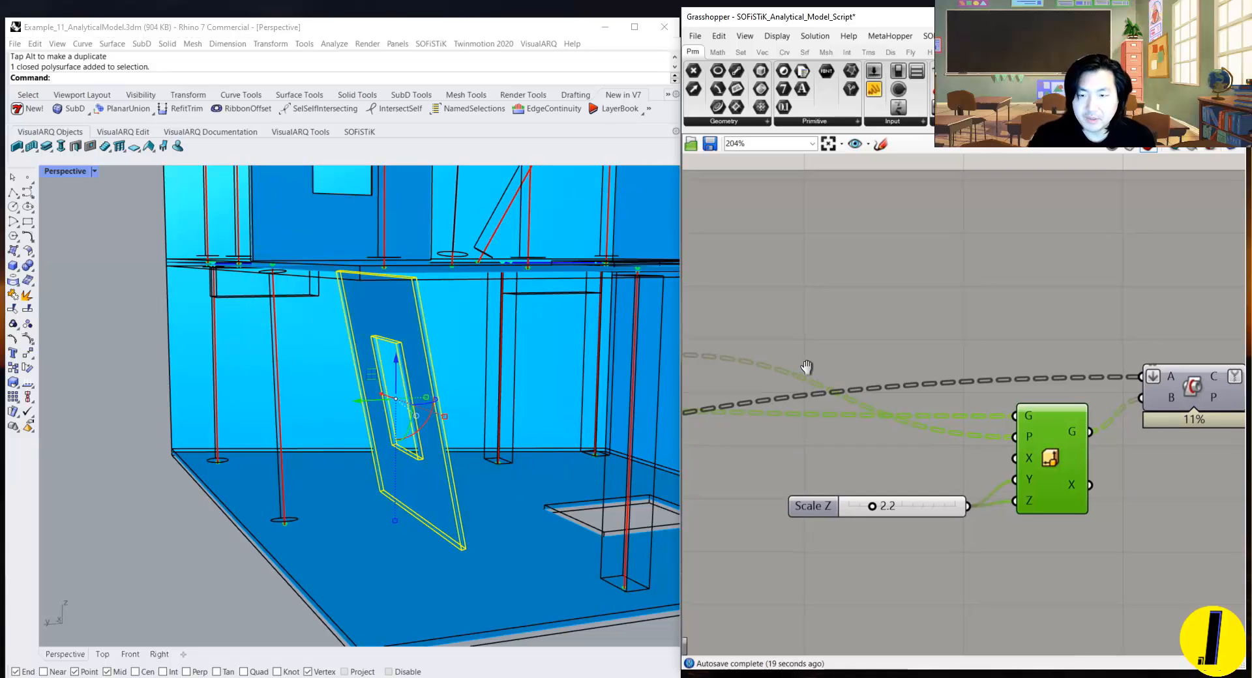
# Step: Undo the ground-floor wall's gumball rotation, deselect the wall and undo the remaining scale slider change
pyautogui.moveTo(439, 413); pyautogui.dragTo(440, 418, button='right')
pyautogui.hotkey('ctrl', 'z')
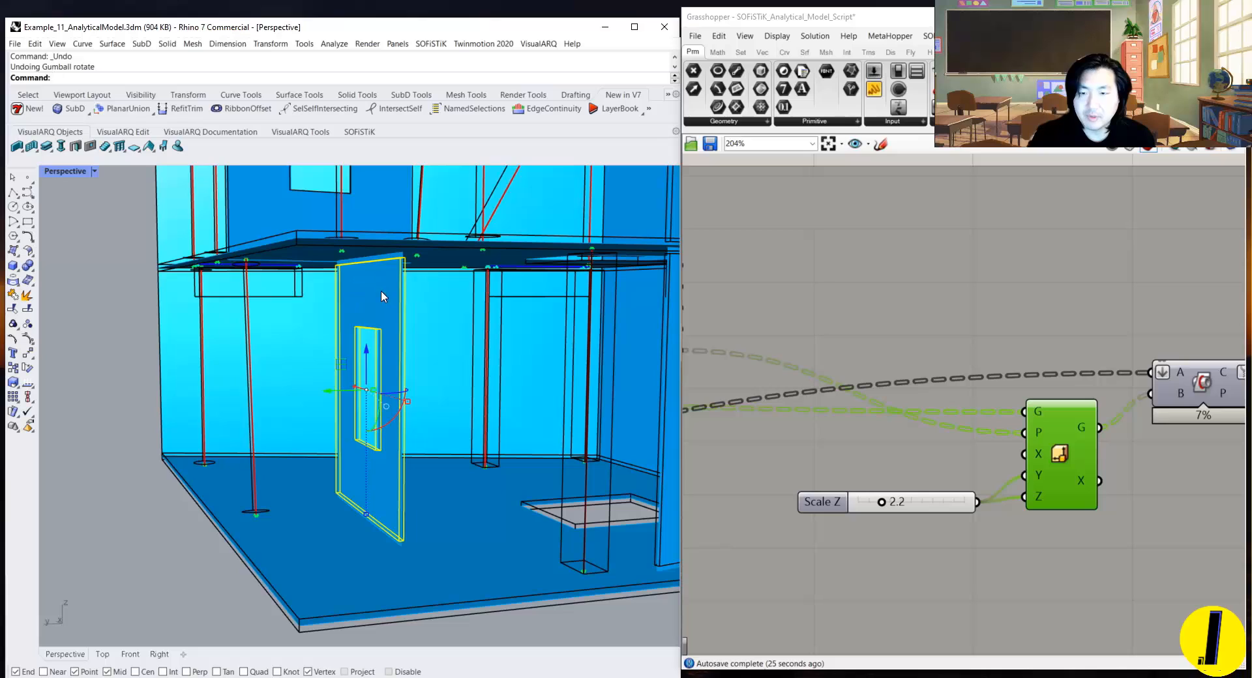
pyautogui.press('Escape')
pyautogui.hotkey('ctrl', 'z')
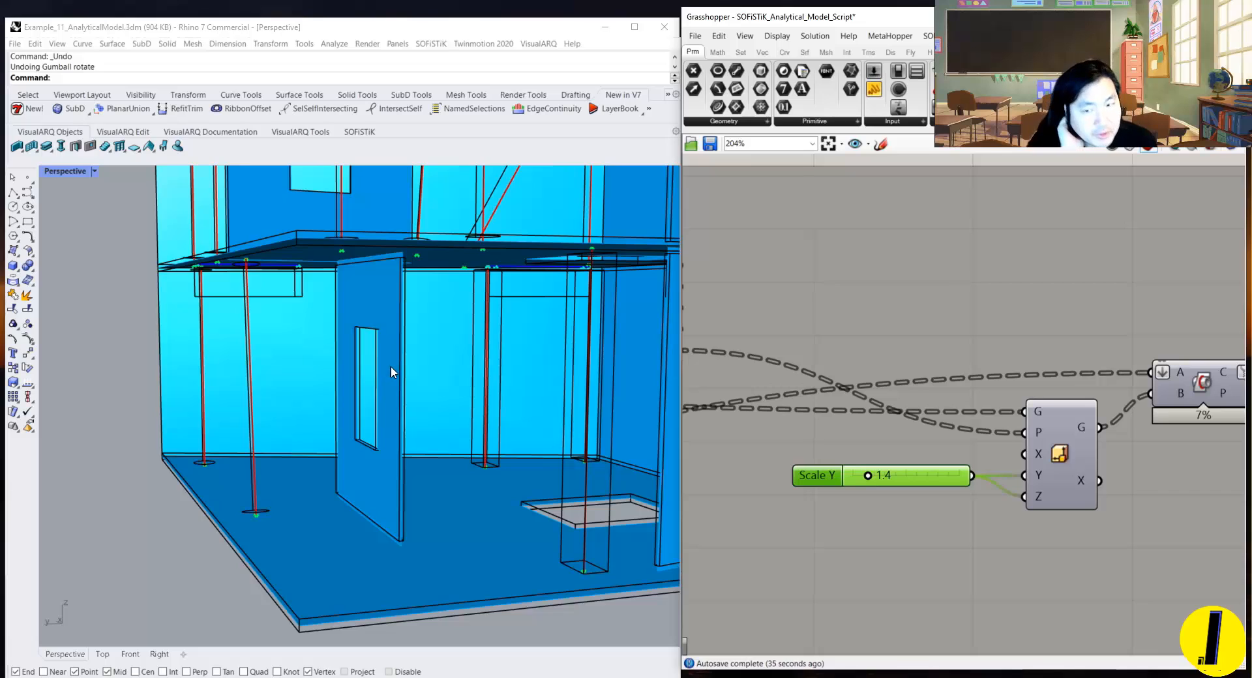
# Step: Examine the script layout from the Modify_Analytical_Surf_Wall group back to the extraction groups for walls, floors, columns and beams
pyautogui.scroll(-5, 390, 369)
pyautogui.scroll(-1, 902, 279)
pyautogui.scroll(-2, 903, 279)
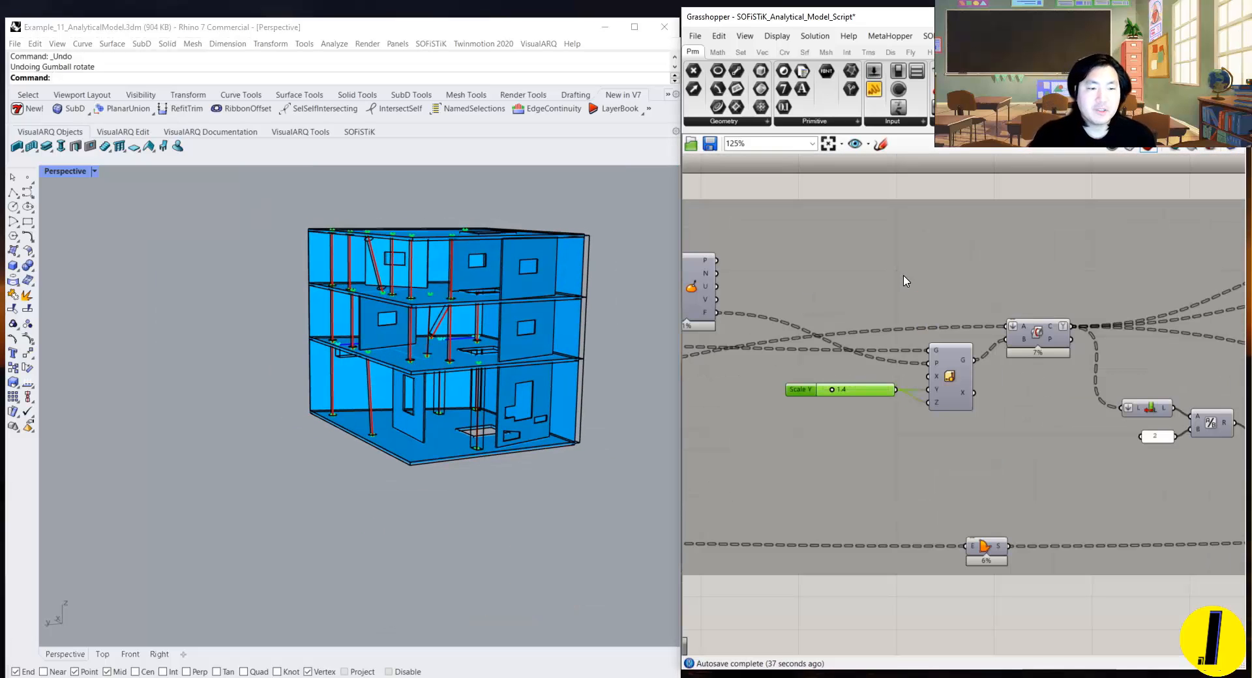
pyautogui.moveTo(577, 286); pyautogui.dragTo(419, 271, button='right')
pyautogui.scroll(-7, 957, 330)
pyautogui.moveTo(1200, 326); pyautogui.dragTo(961, 328, button='right')
pyautogui.moveTo(813, 317); pyautogui.dragTo(952, 328, button='right')
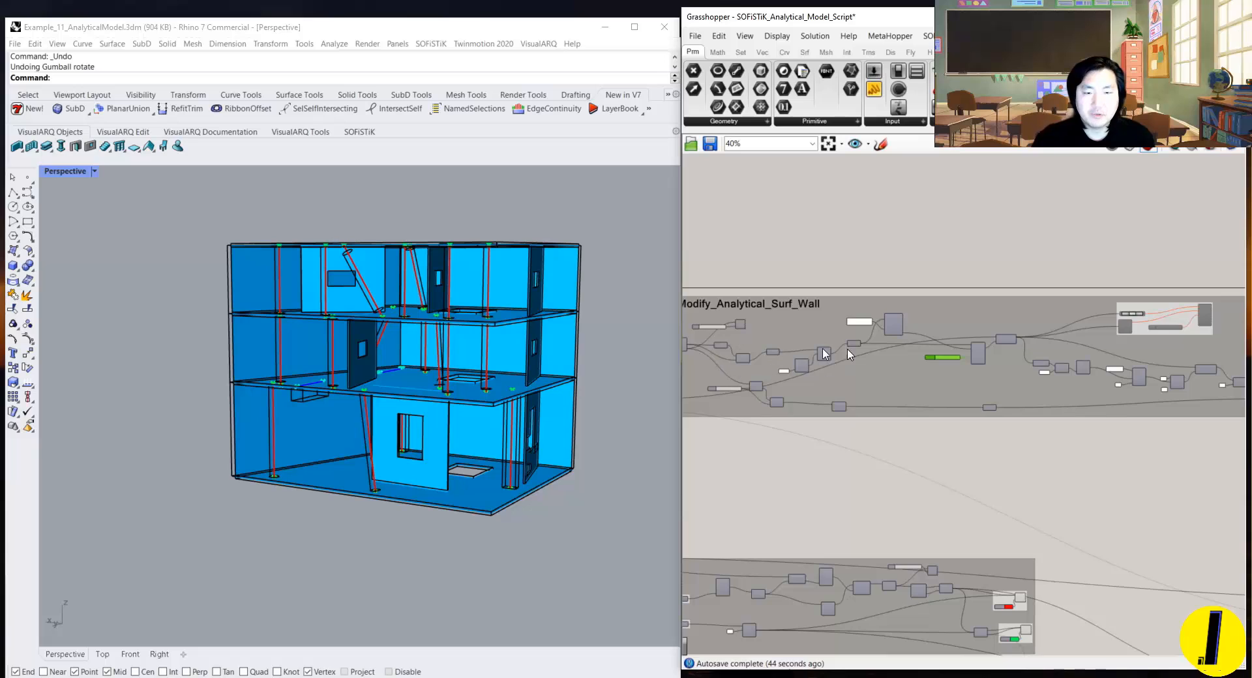
pyautogui.moveTo(850, 354); pyautogui.dragTo(1041, 353, button='right')
pyautogui.scroll(-2, 1041, 353)
pyautogui.moveTo(926, 405); pyautogui.dragTo(1009, 332, button='right')
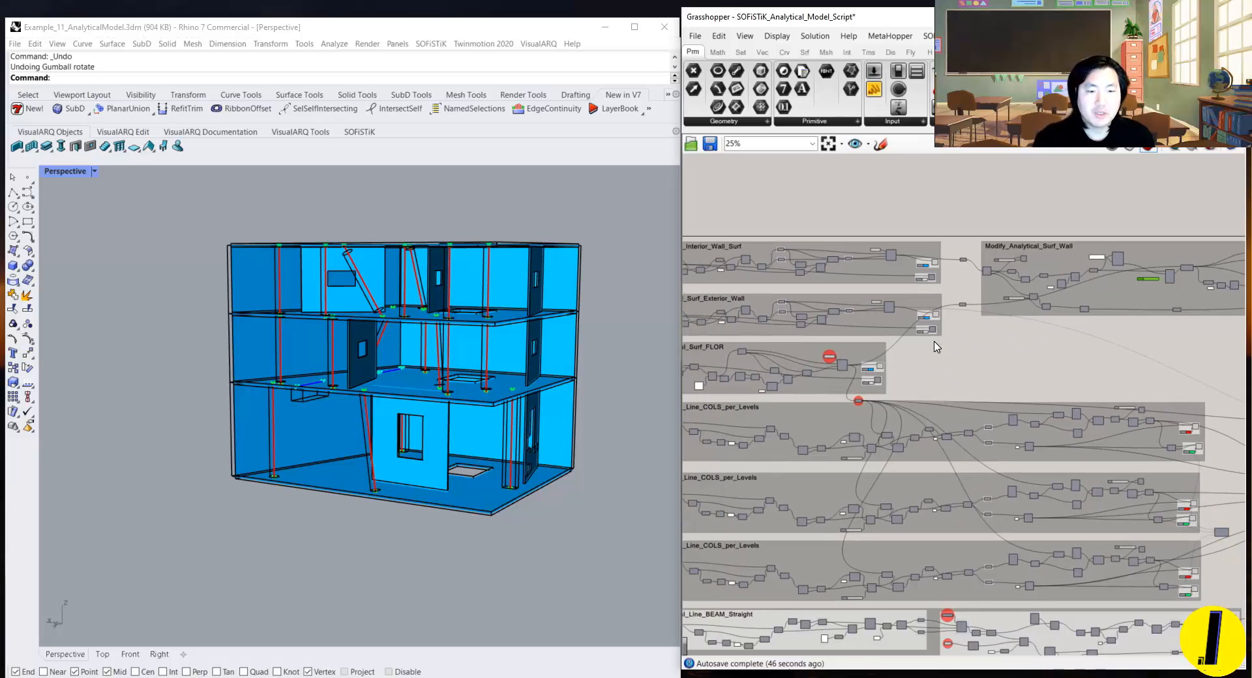
pyautogui.moveTo(935, 341); pyautogui.dragTo(996, 303, button='right')
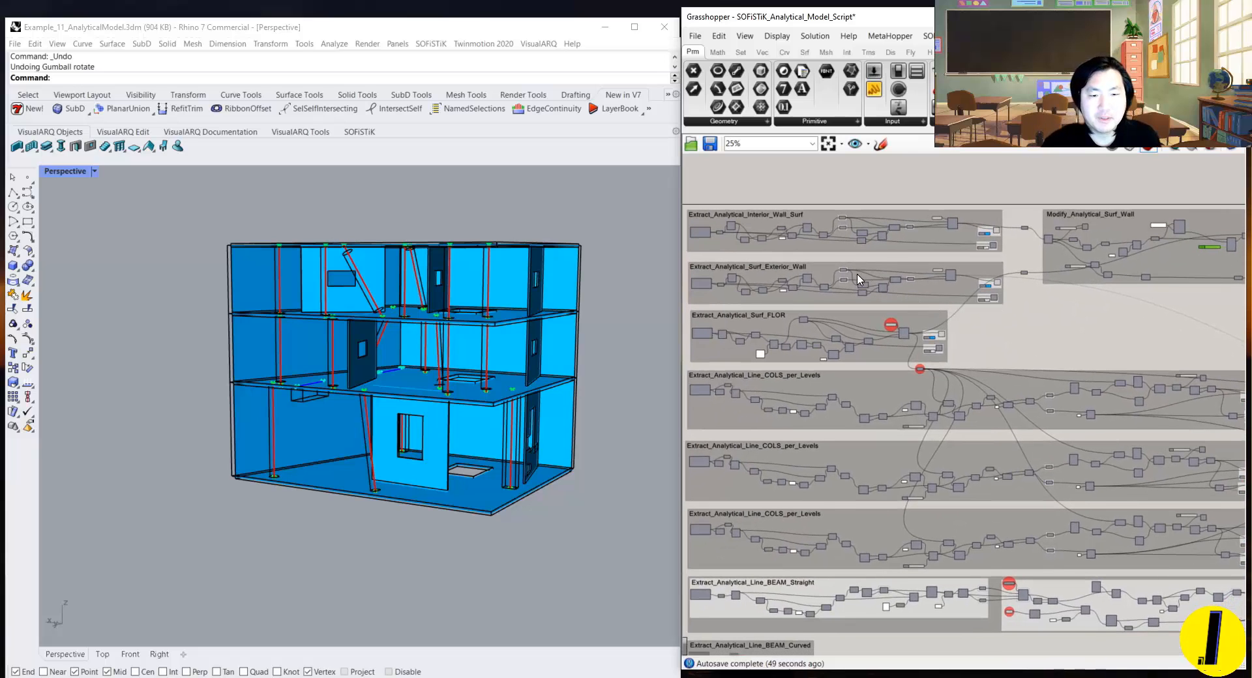
pyautogui.moveTo(846, 320); pyautogui.dragTo(918, 277, button='right')
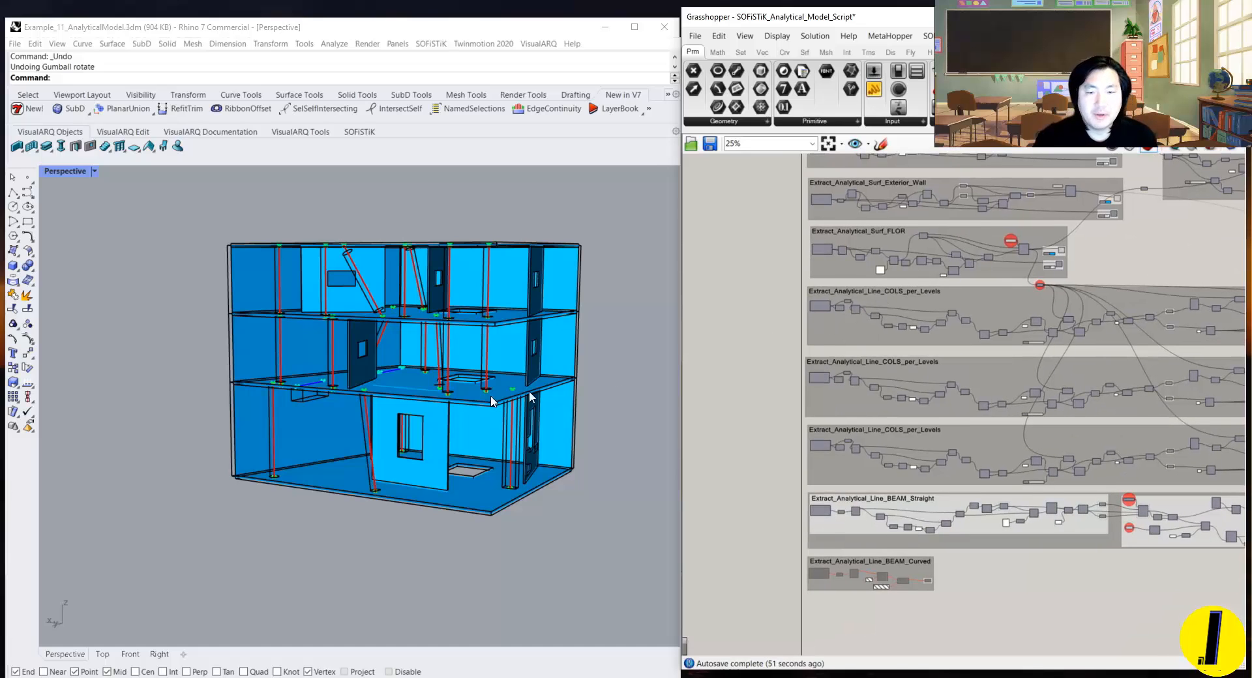
# Step: Draw a box on the ground in front of the closed exterior wall beside the wall with the irregular openings
pyautogui.moveTo(491, 401); pyautogui.dragTo(354, 404, button='right')
pyautogui.scroll(7, 444, 371)
pyautogui.scroll(-9, 443, 372)
pyautogui.moveTo(441, 374); pyautogui.dragTo(293, 411, button='right')
pyautogui.keyDown('shift'); pyautogui.moveTo(293, 411); pyautogui.dragTo(380, 343, button='right'); pyautogui.keyUp('shift')
pyautogui.scroll(10, 355, 411)
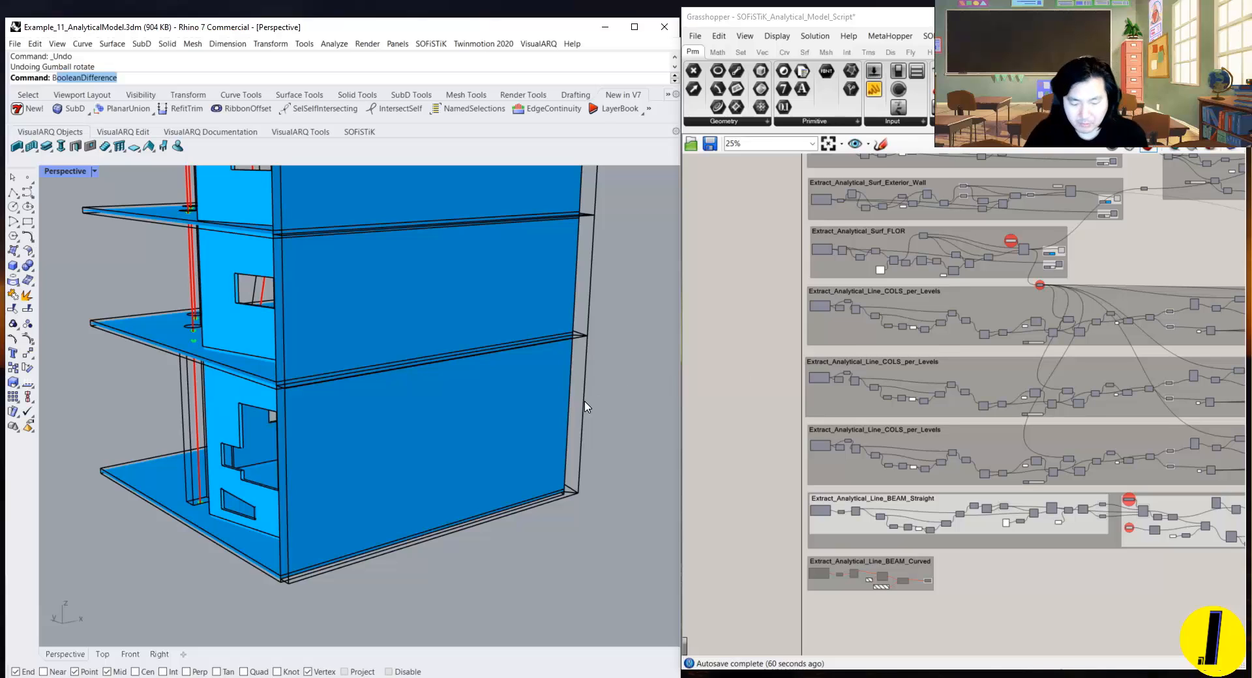
pyautogui.press('Return')
pyautogui.click(350, 579)
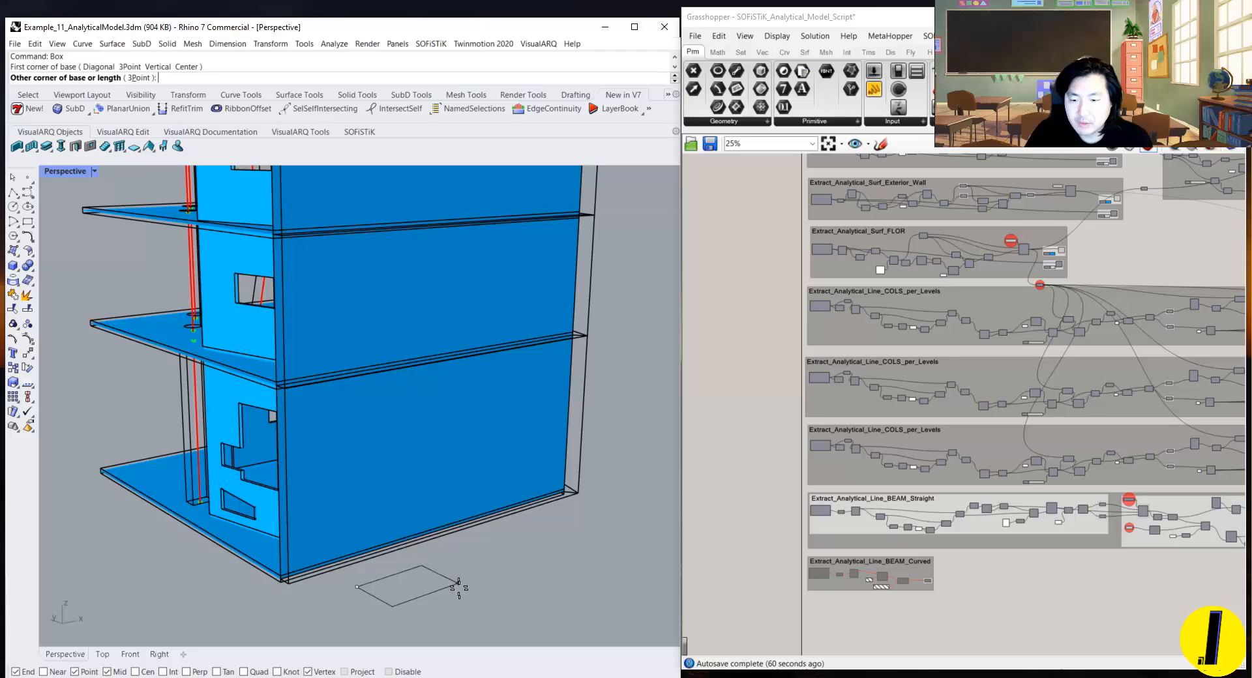
pyautogui.click(499, 590)
pyautogui.click(454, 577)
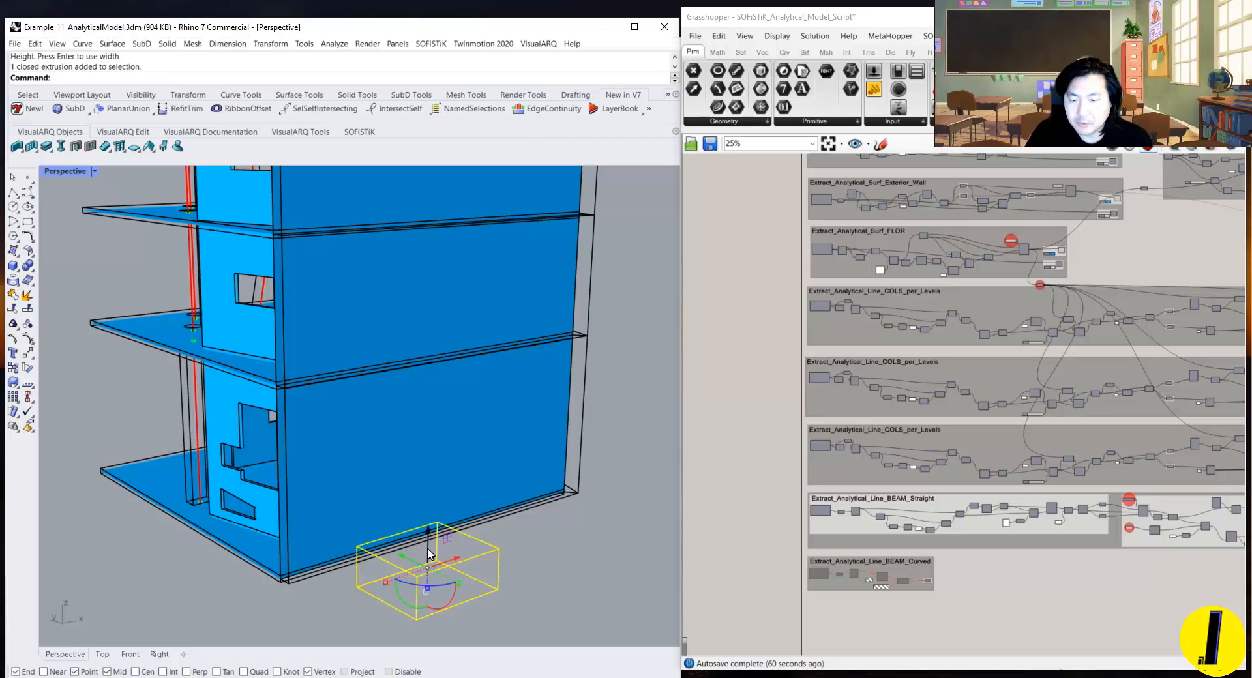
# Step: Move the box into the ground-floor exterior wall and duplicate it so two boxes cross that wall and one crosses the second-storey wall
pyautogui.moveTo(428, 549)
pyautogui.mouseDown()
pyautogui.moveTo(430, 462)
pyautogui.moveTo(365, 448)
pyautogui.mouseUp()
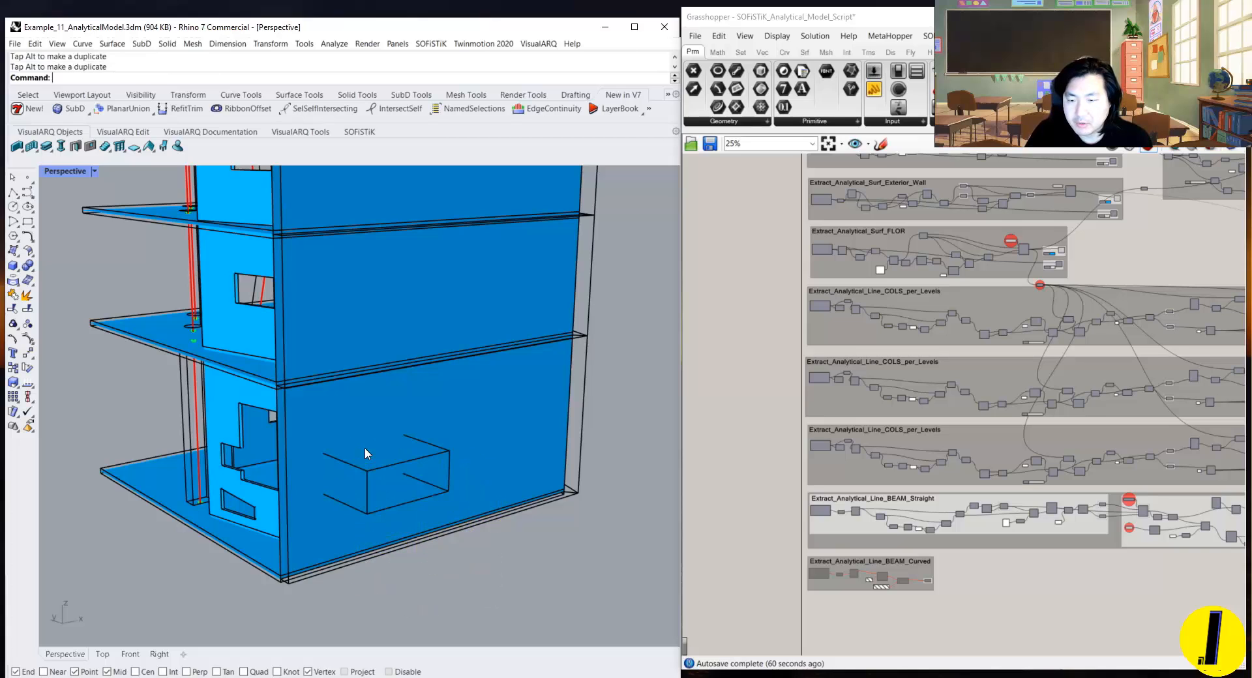
pyautogui.moveTo(365, 447); pyautogui.dragTo(473, 459, button='right')
pyautogui.click(474, 458)
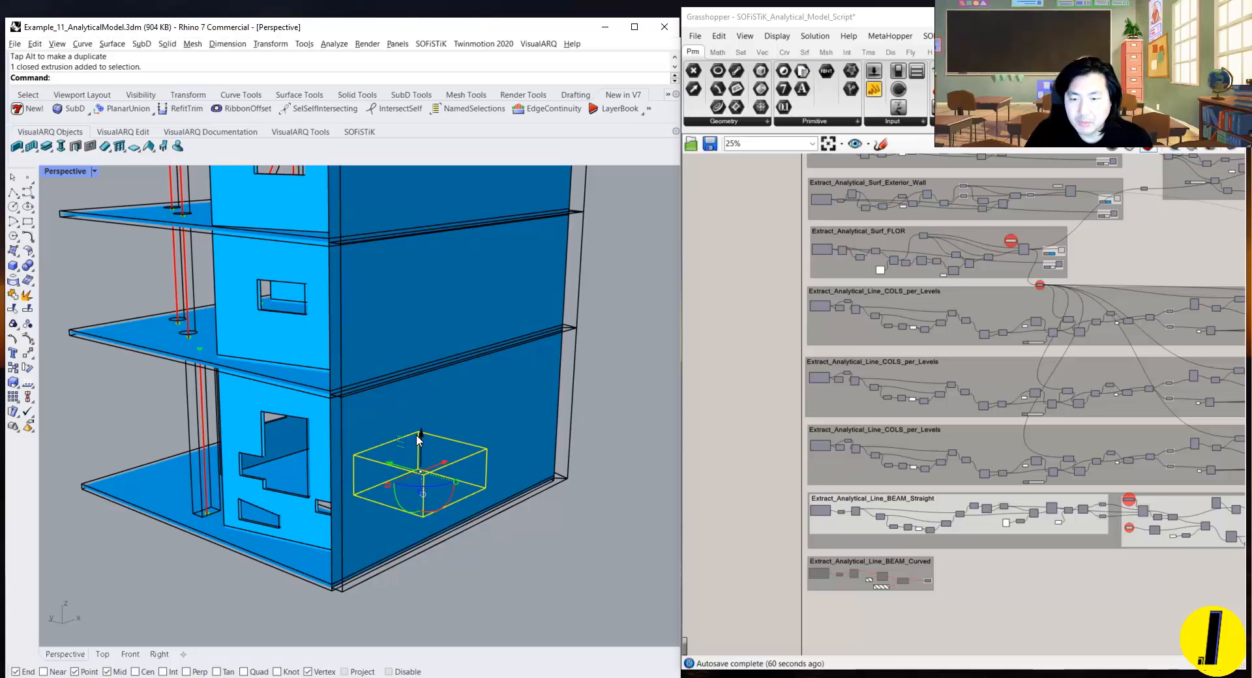
pyautogui.moveTo(418, 440); pyautogui.dragTo(525, 398)
pyautogui.keyDown('alt'); pyautogui.moveTo(506, 358); pyautogui.dragTo(506, 247); pyautogui.keyUp('alt')
pyautogui.press('Escape')
pyautogui.moveTo(515, 308); pyautogui.dragTo(511, 317, button='right')
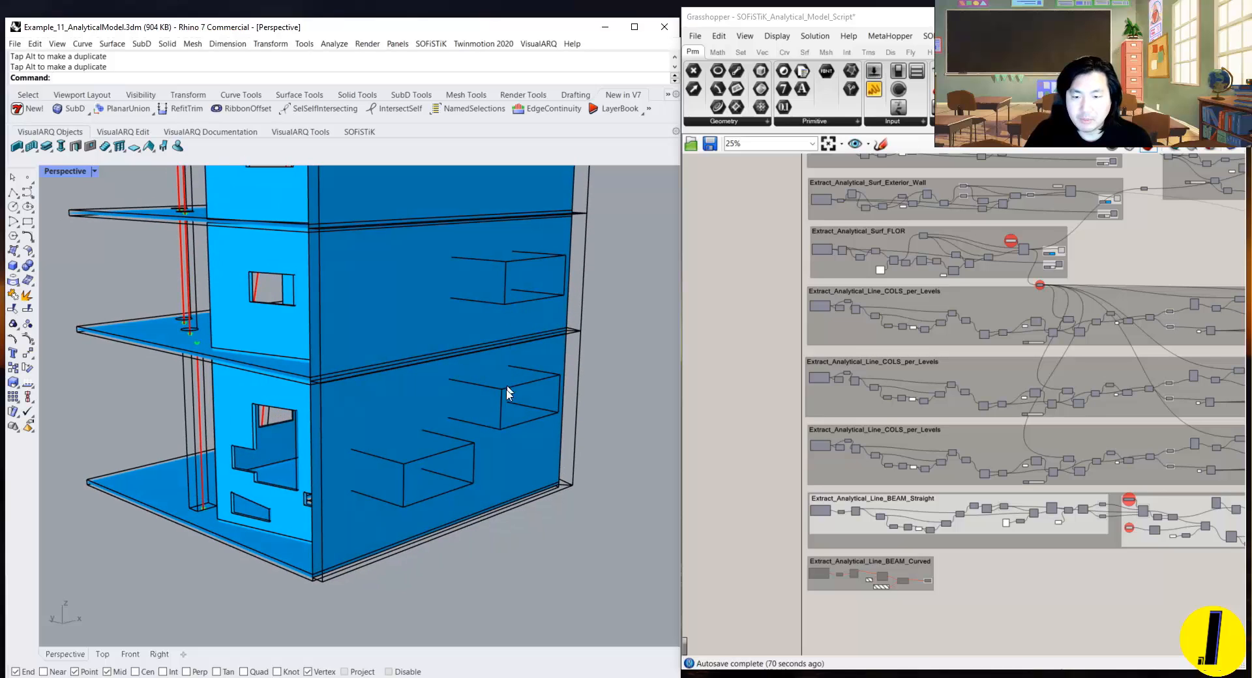
# Step: Try to subtract all three boxes from the ground-floor exterior wall alone with BooleanDifference, and undo the operation
pyautogui.write('BooleanDifference')
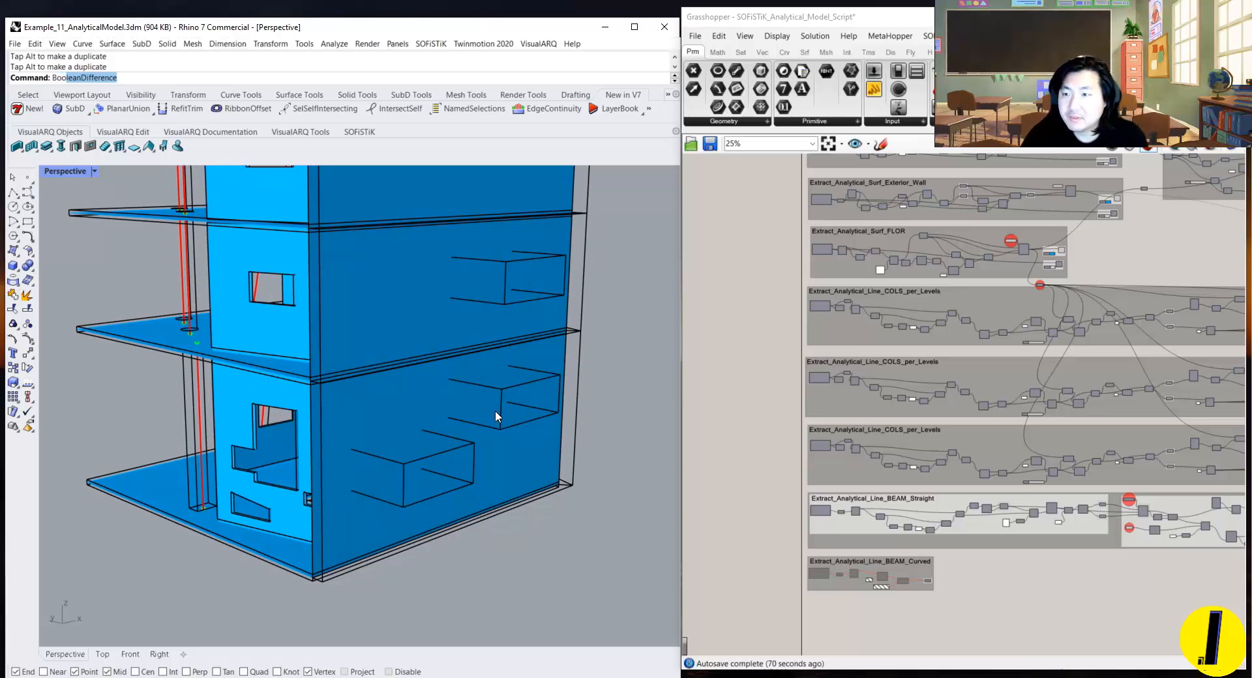
pyautogui.press('Return')
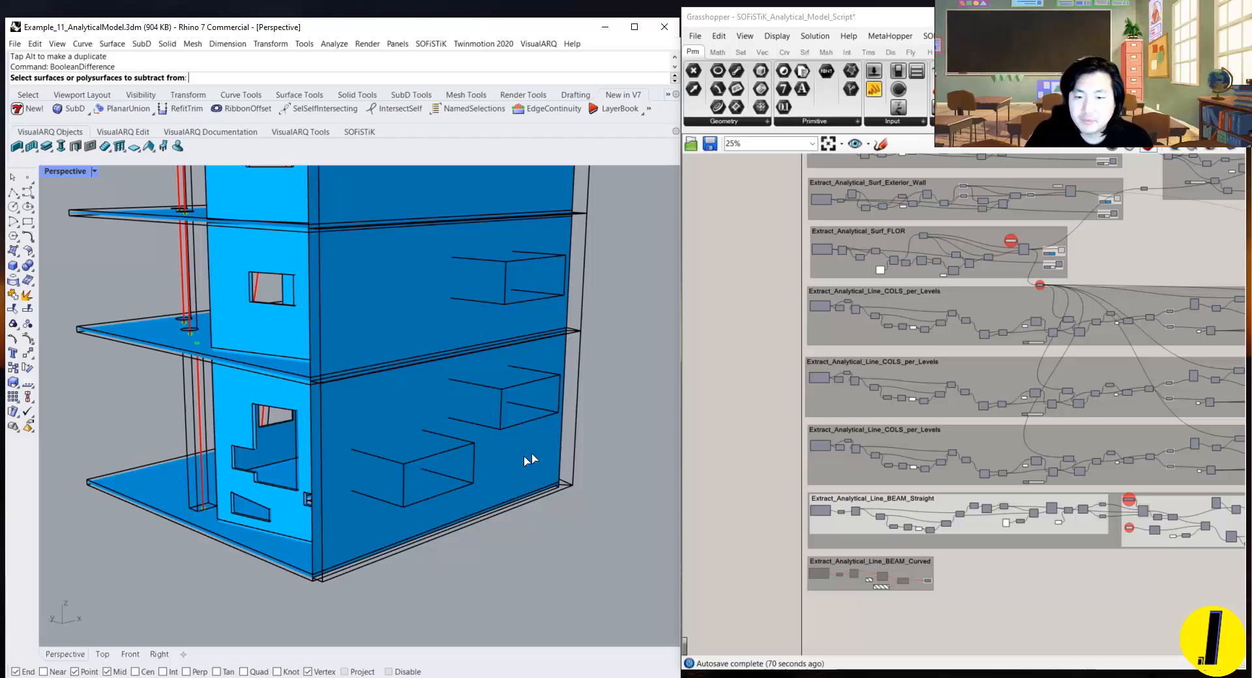
pyautogui.click(314, 423)
pyautogui.press('Return')
pyautogui.click(409, 463)
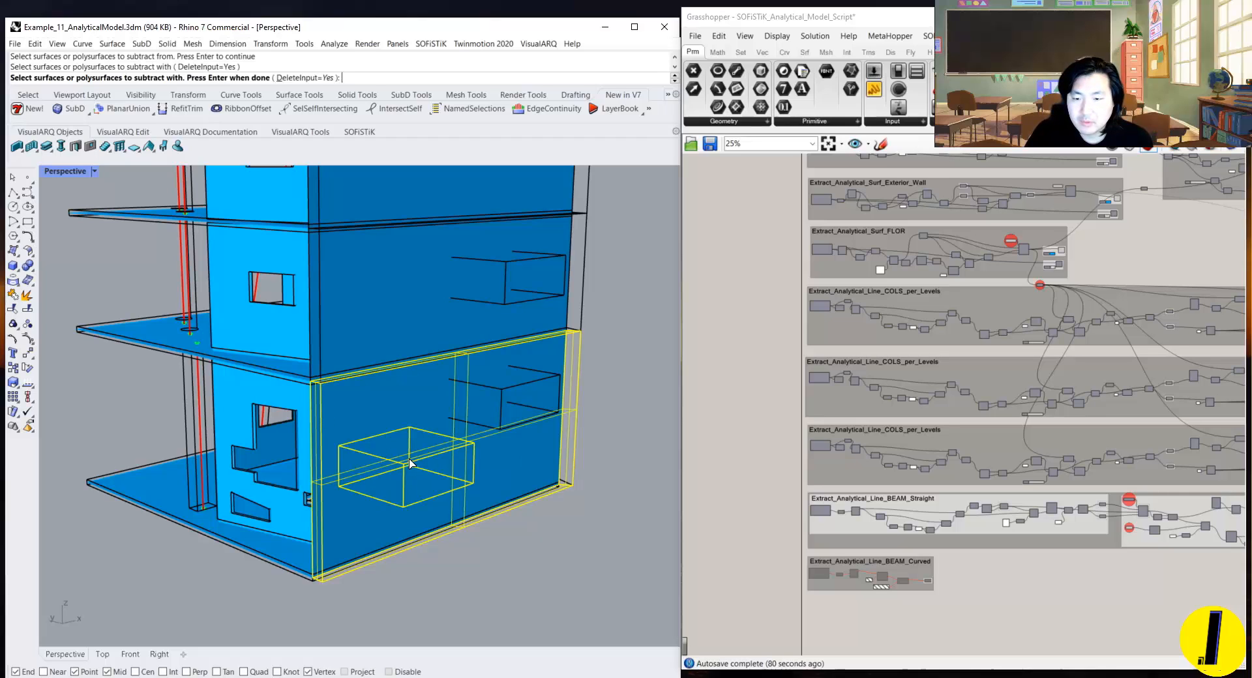
pyautogui.click(490, 401)
pyautogui.click(508, 279)
pyautogui.press('Return')
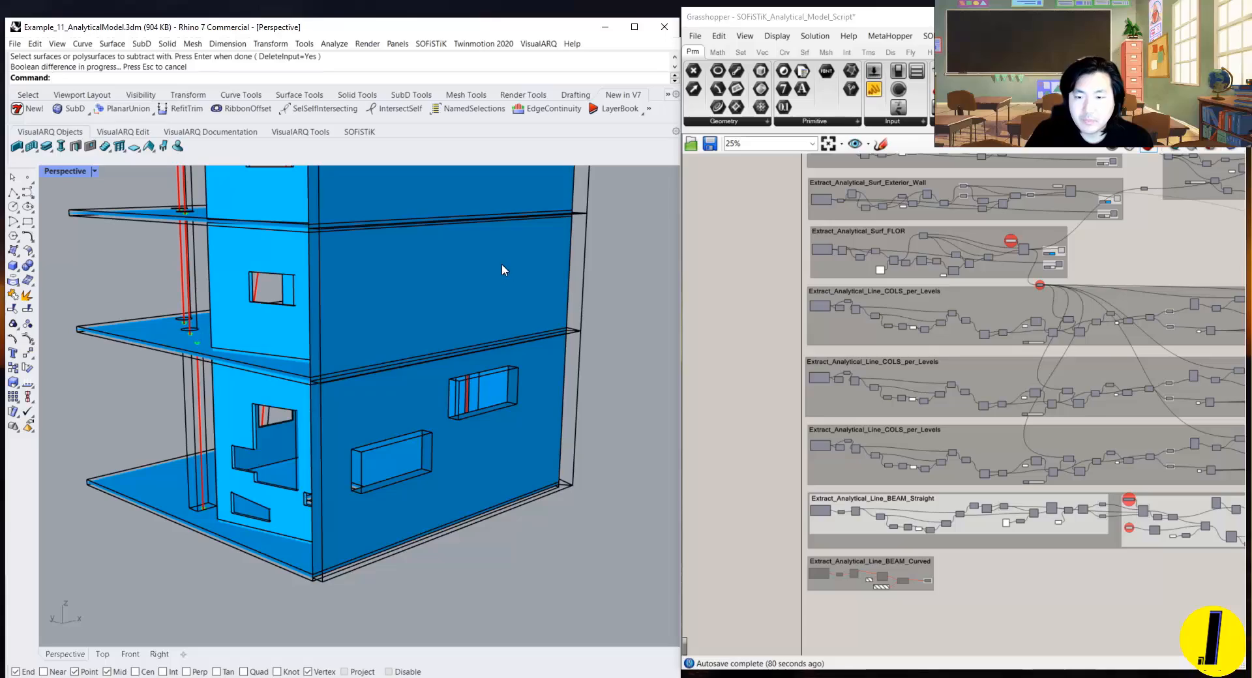
pyautogui.moveTo(502, 268); pyautogui.dragTo(411, 468, button='right')
pyautogui.hotkey('ctrl', 'z')
# Step: Shift the second-storey box slightly along its length through the exterior wall and deselect it
pyautogui.moveTo(448, 402); pyautogui.dragTo(492, 369, button='right')
pyautogui.click(515, 371)
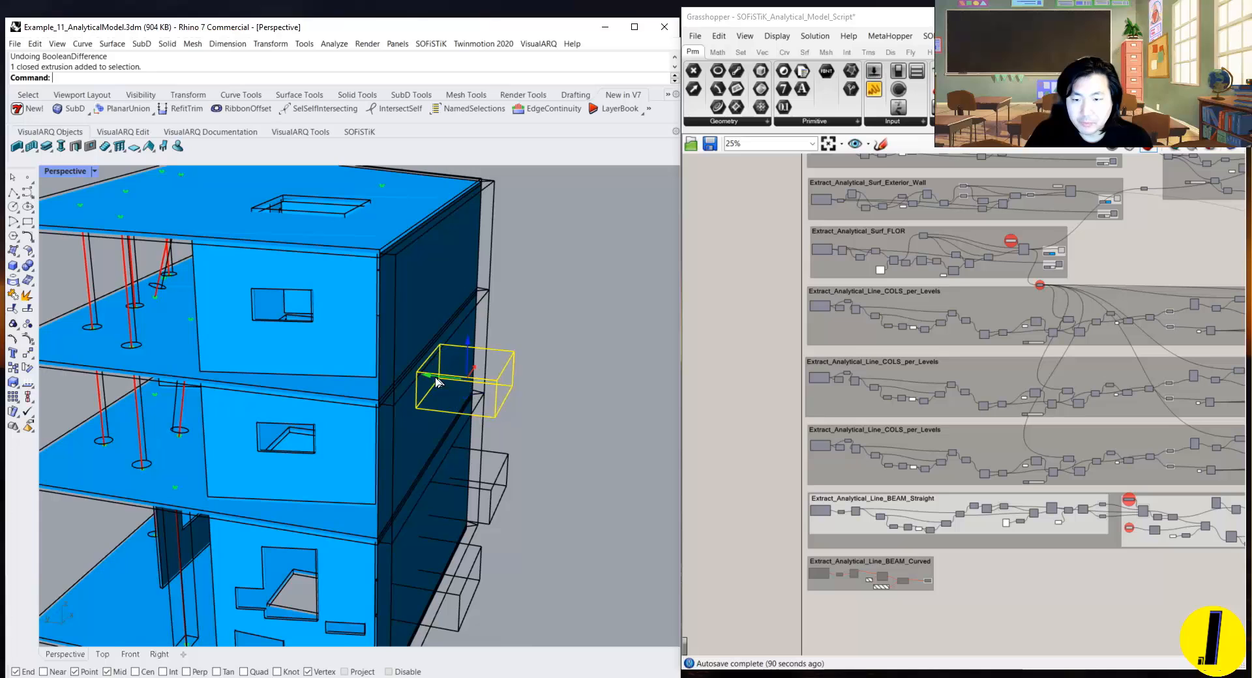
pyautogui.moveTo(435, 378); pyautogui.dragTo(422, 377)
pyautogui.press('Escape')
pyautogui.moveTo(485, 401); pyautogui.dragTo(473, 378, button='right')
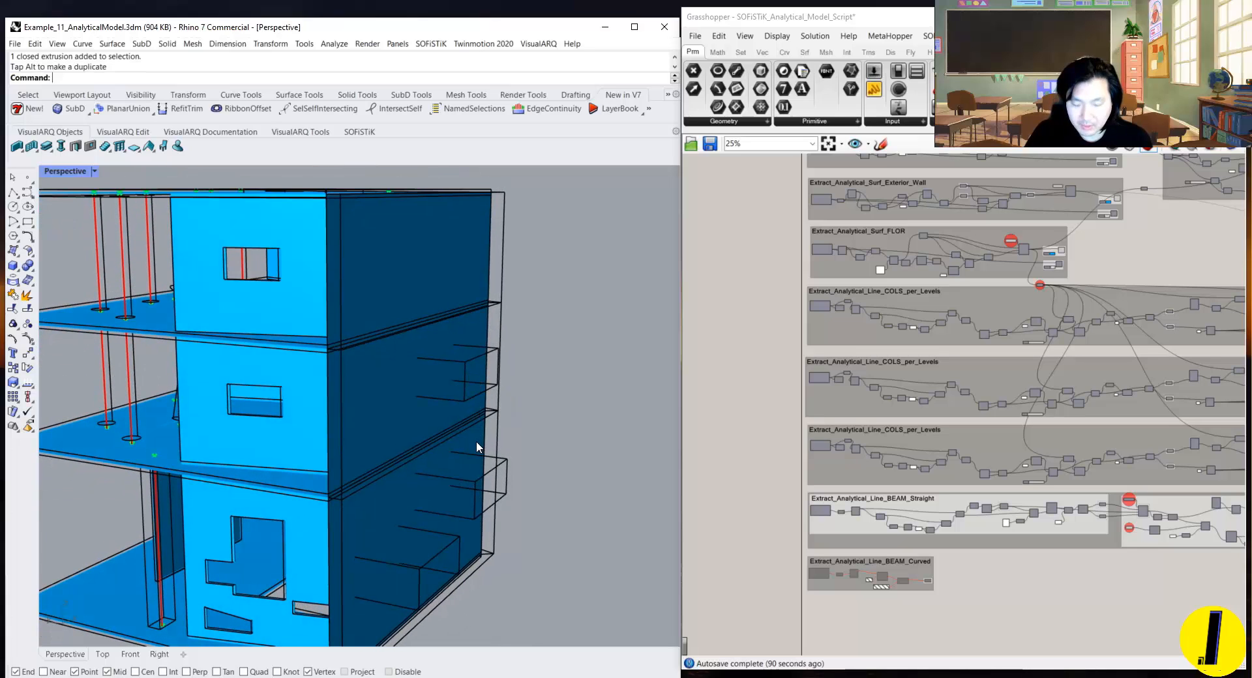
# Step: Subtract the three boxes from the ground-floor and second-storey exterior walls with BooleanDifference
pyautogui.press('Return')
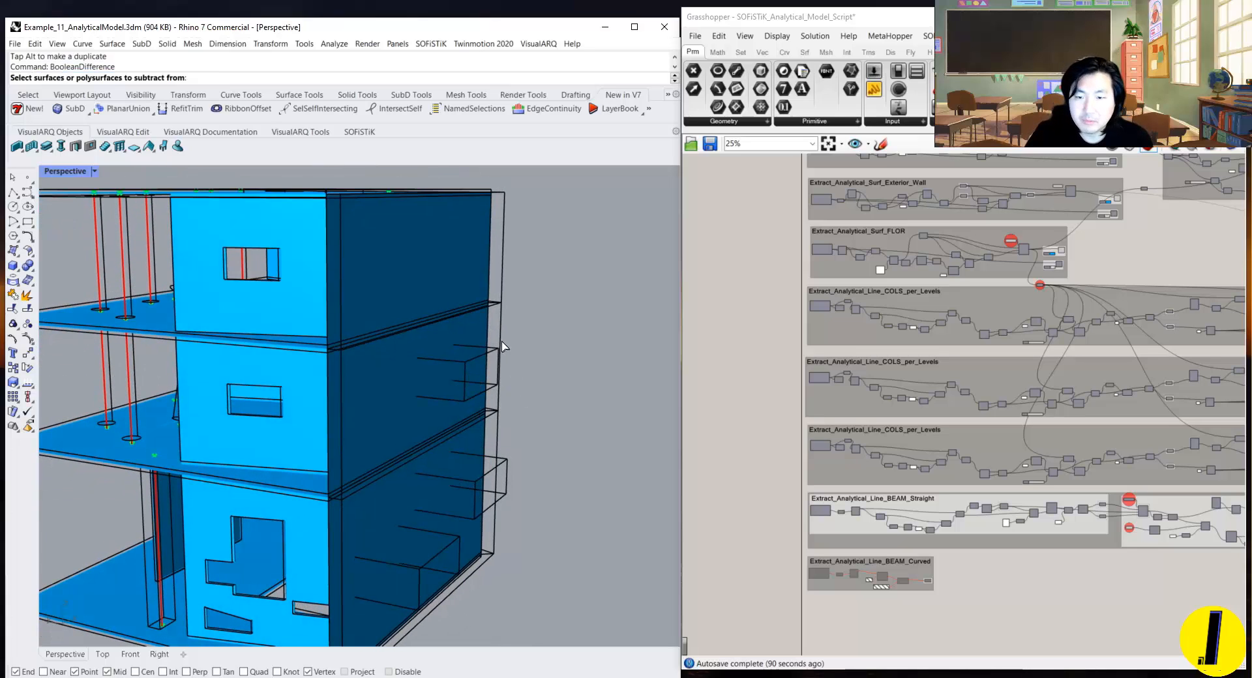
pyautogui.click(499, 323)
pyautogui.click(498, 428)
pyautogui.click(498, 432)
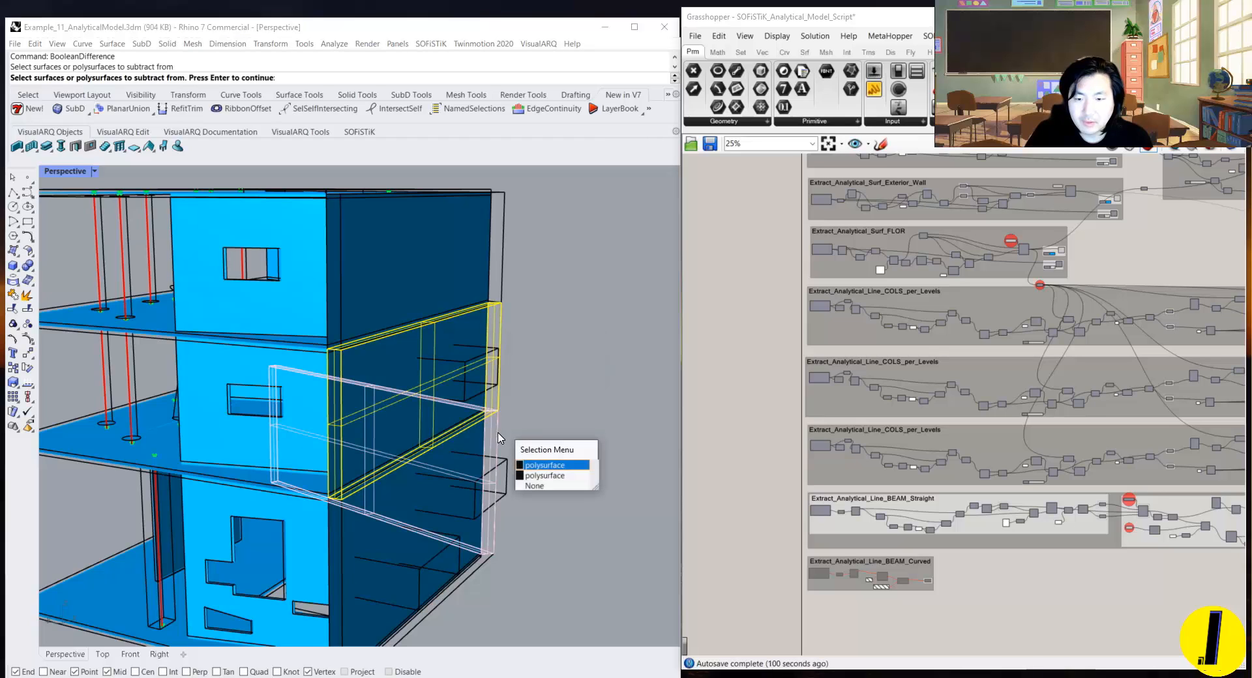
pyautogui.click(529, 475)
pyautogui.press('Return')
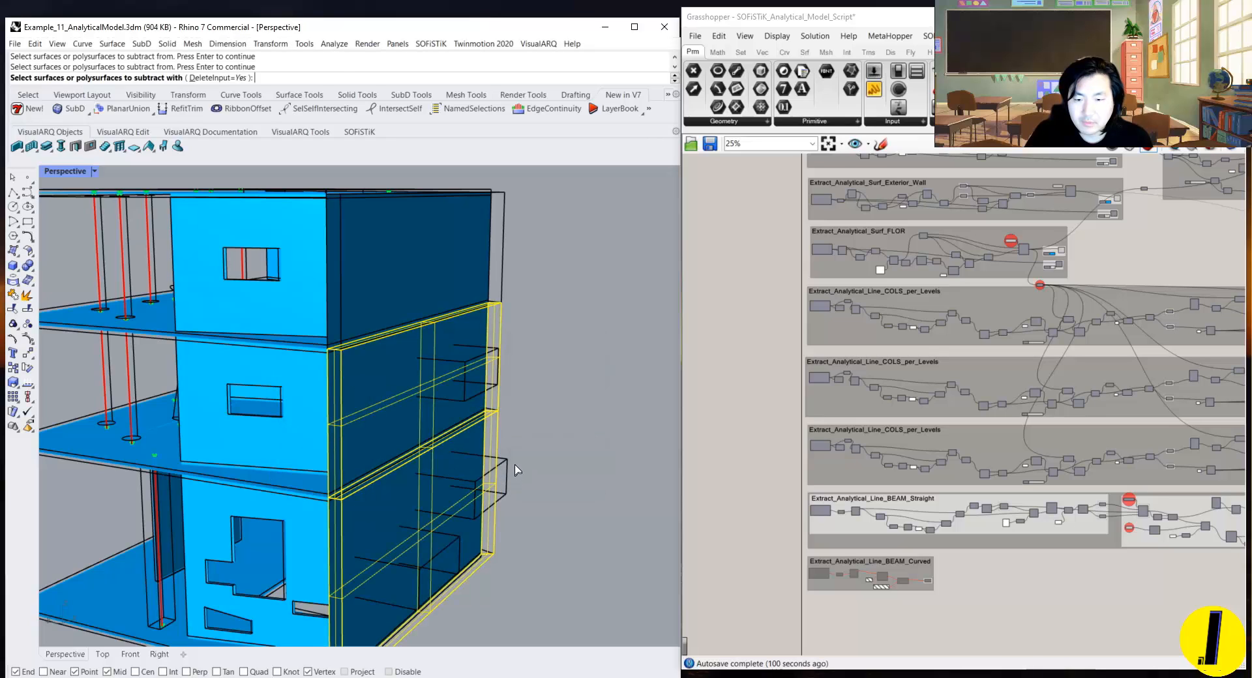
pyautogui.click(435, 518)
pyautogui.click(433, 549)
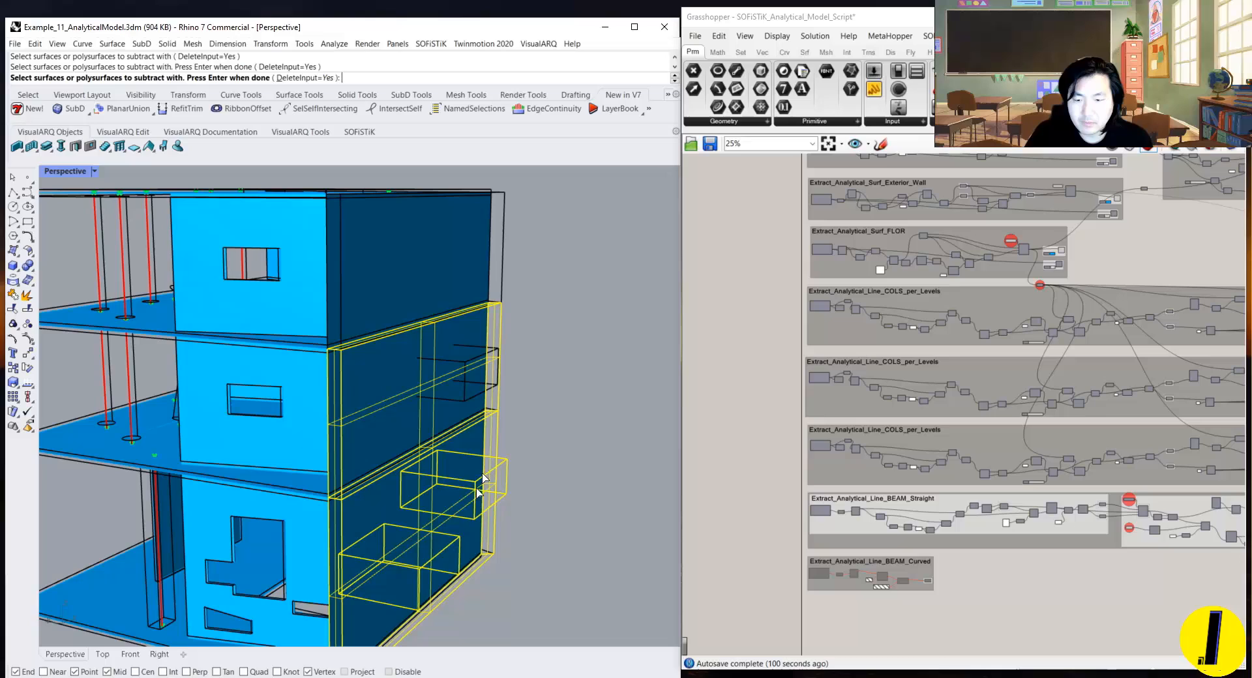
pyautogui.click(487, 356)
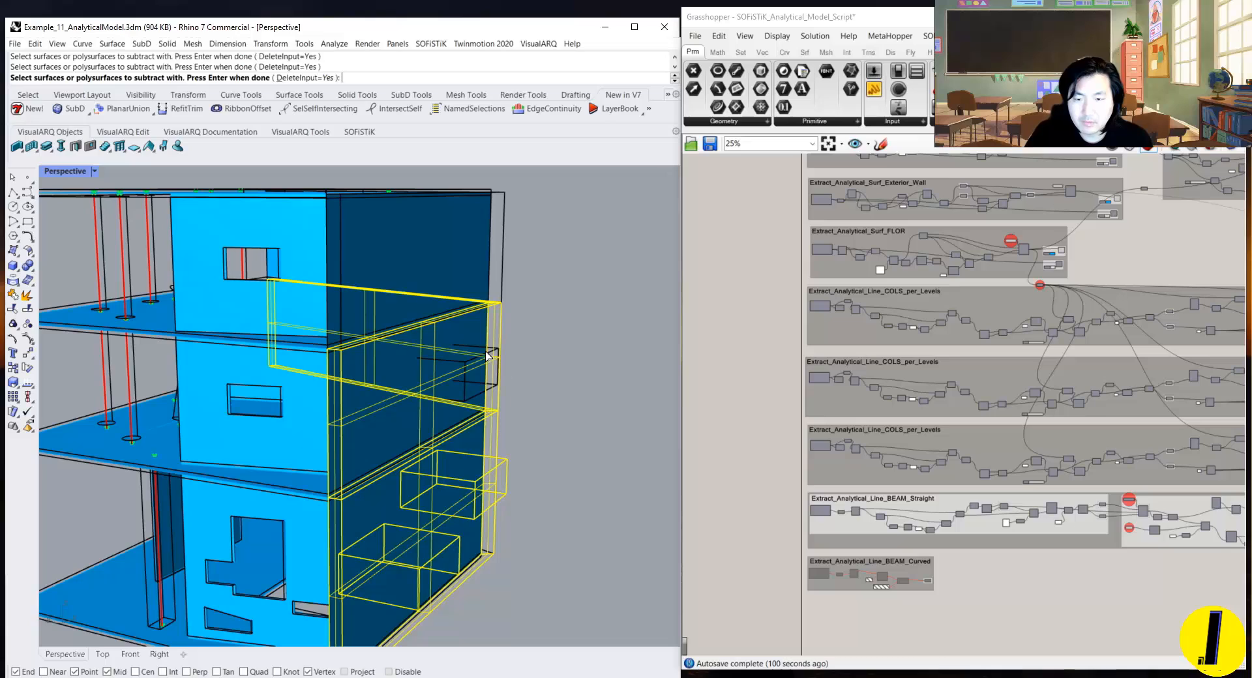
pyautogui.keyDown('ctrl'); pyautogui.click(463, 301); pyautogui.keyUp('ctrl')
pyautogui.click(468, 361)
pyautogui.press('Return')
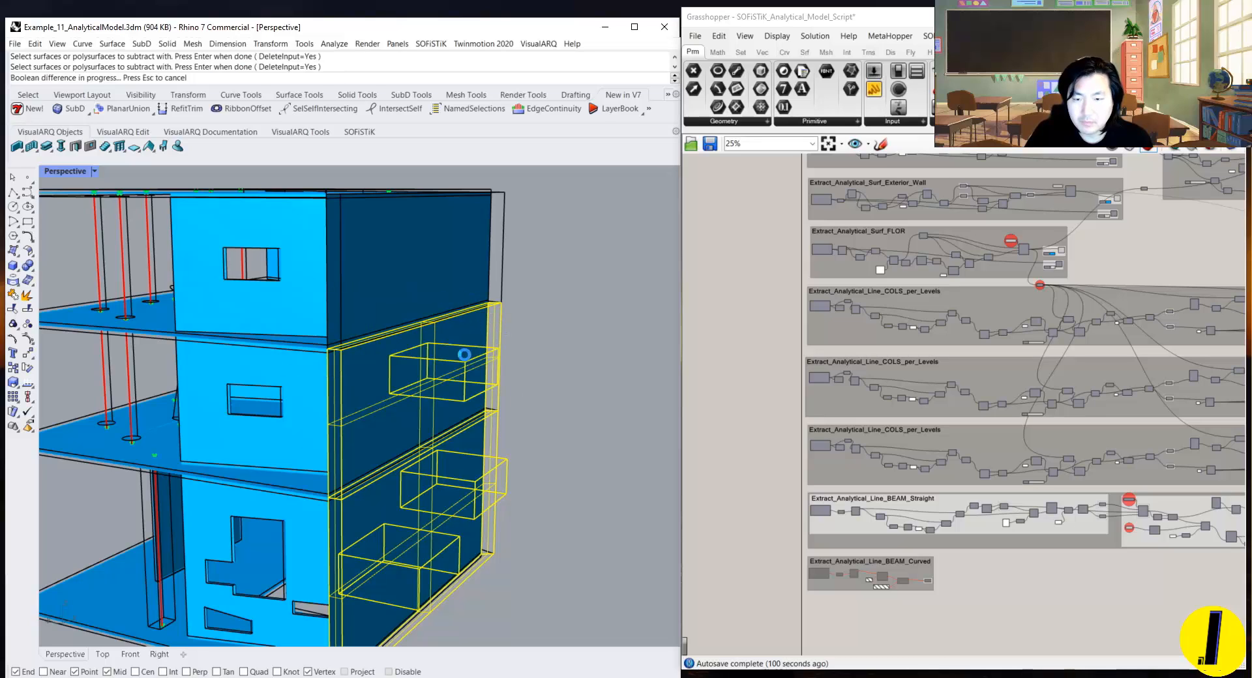
# Step: Draw a box on the ground in front of the adjacent exterior wall that has no openings
pyautogui.moveTo(472, 348); pyautogui.dragTo(296, 412, button='right')
pyautogui.scroll(-6, 175, 362)
pyautogui.scroll(2, 296, 411)
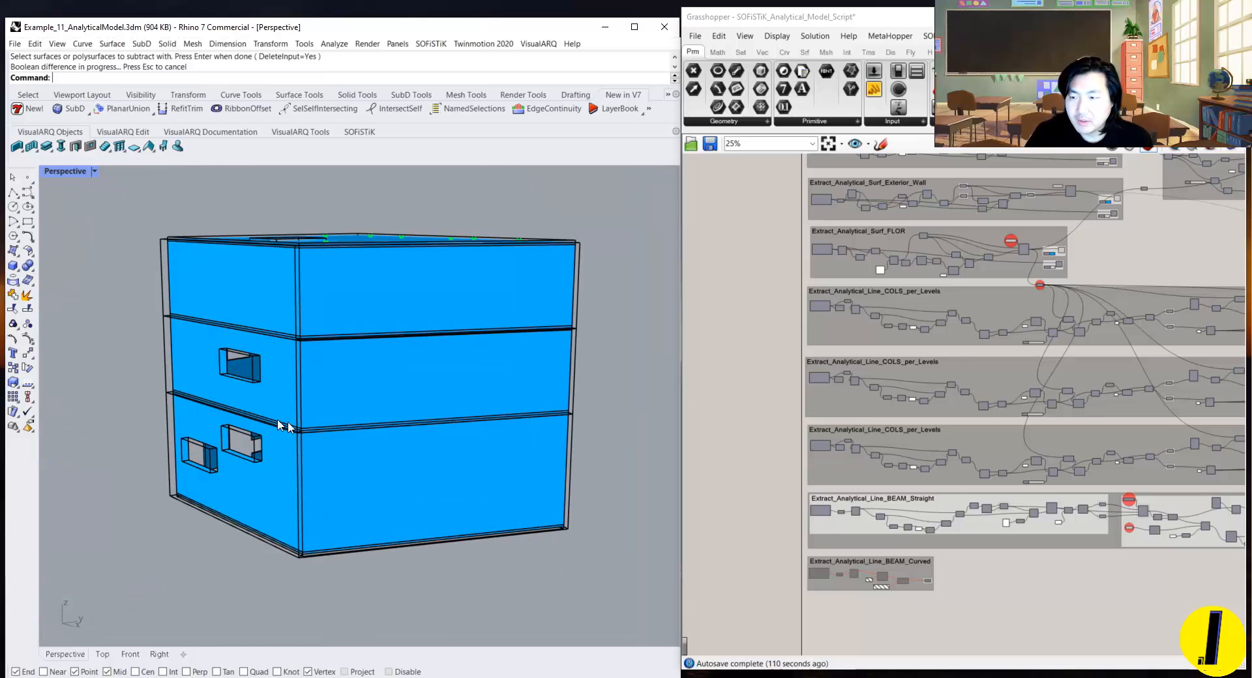
pyautogui.click(12, 265)
pyautogui.click(380, 570)
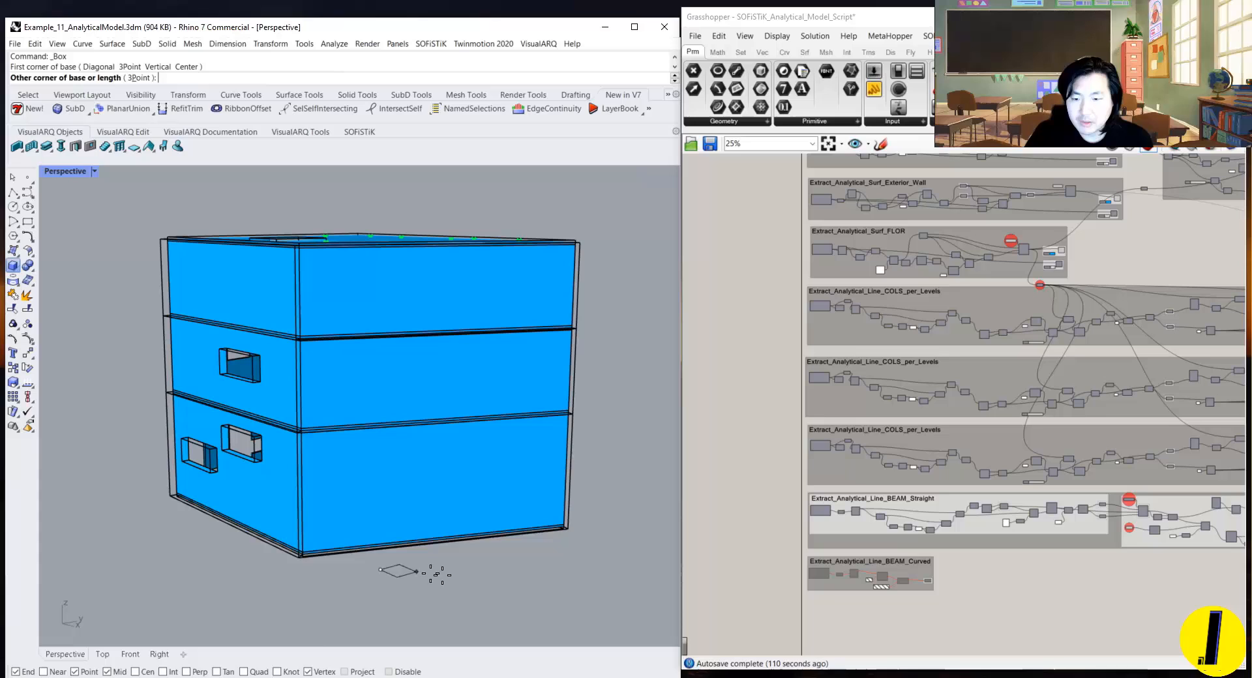
pyautogui.click(519, 579)
pyautogui.click(486, 515)
pyautogui.scroll(3, 457, 528)
pyautogui.press('Escape')
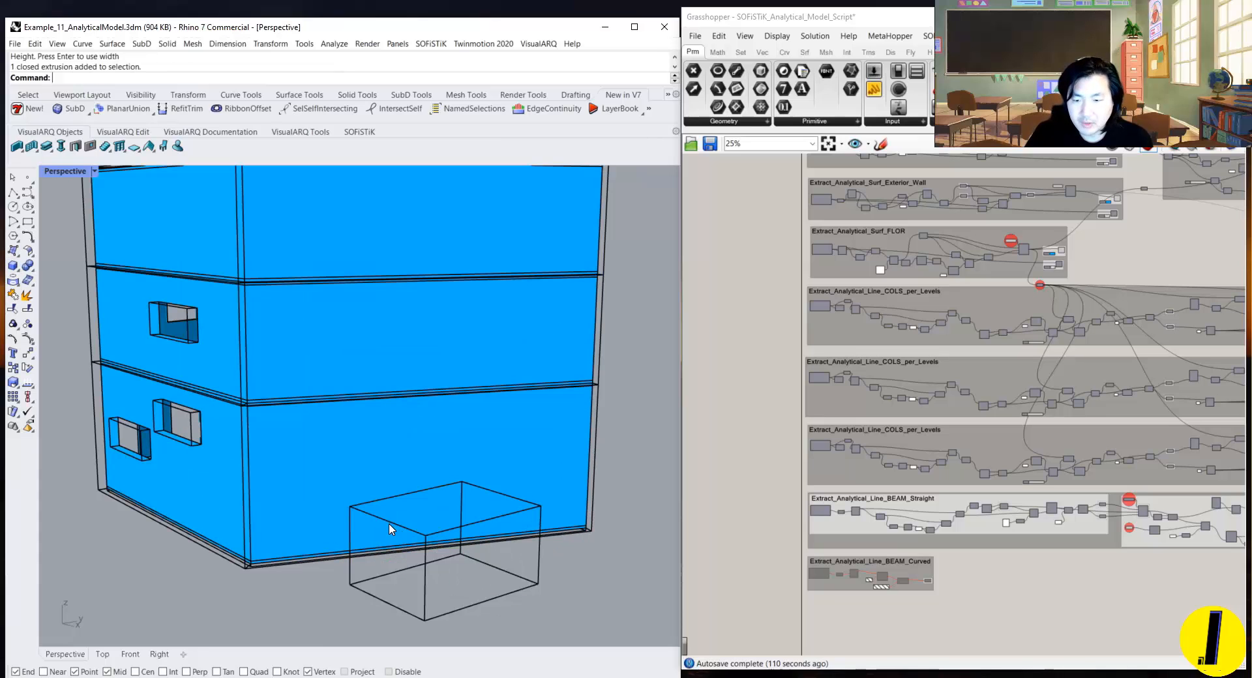
# Step: Lower one upper edge of the new box to give it a sloping top
pyautogui.keyDown('ctrl'); pyautogui.keyDown('shift'); pyautogui.click(392, 530); pyautogui.keyUp('shift'); pyautogui.keyUp('ctrl')
pyautogui.click(393, 502)
pyautogui.moveTo(386, 498); pyautogui.dragTo(386, 556)
# Step: Raise the sloped solid and push it through the ground-floor exterior wall, clear of the floor
pyautogui.click(479, 555)
pyautogui.moveTo(448, 515); pyautogui.dragTo(435, 440)
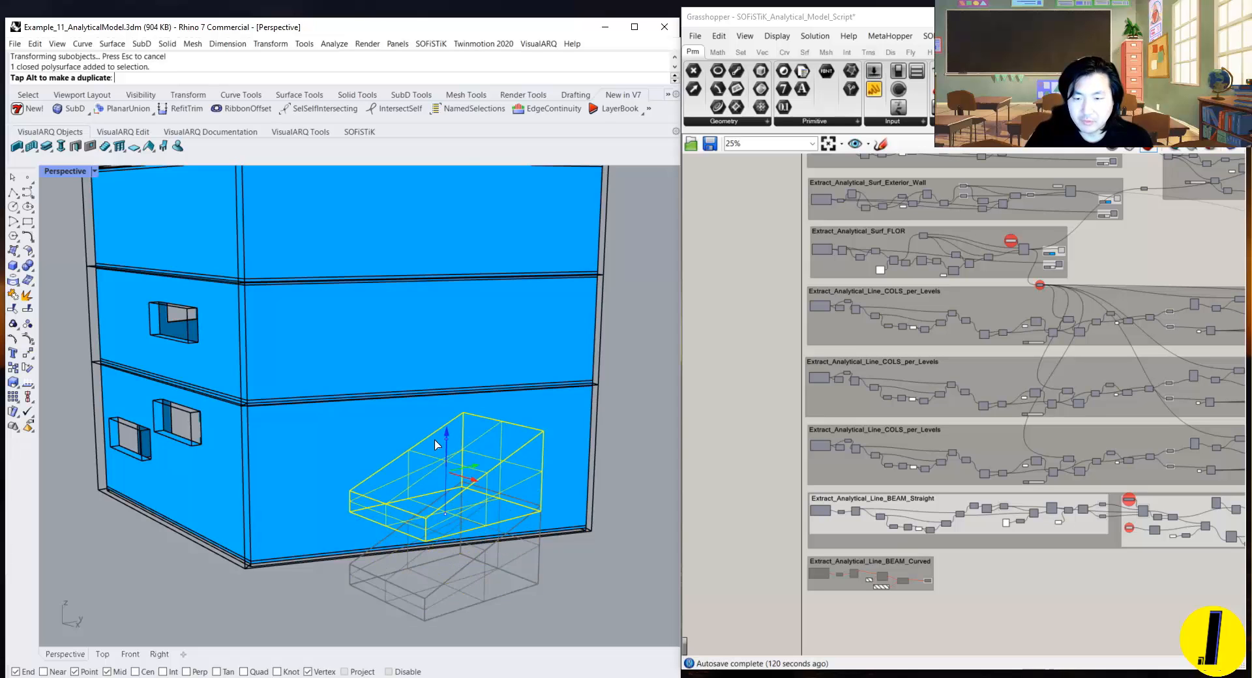
pyautogui.moveTo(435, 440); pyautogui.dragTo(492, 481, button='right')
pyautogui.moveTo(589, 504); pyautogui.dragTo(515, 502)
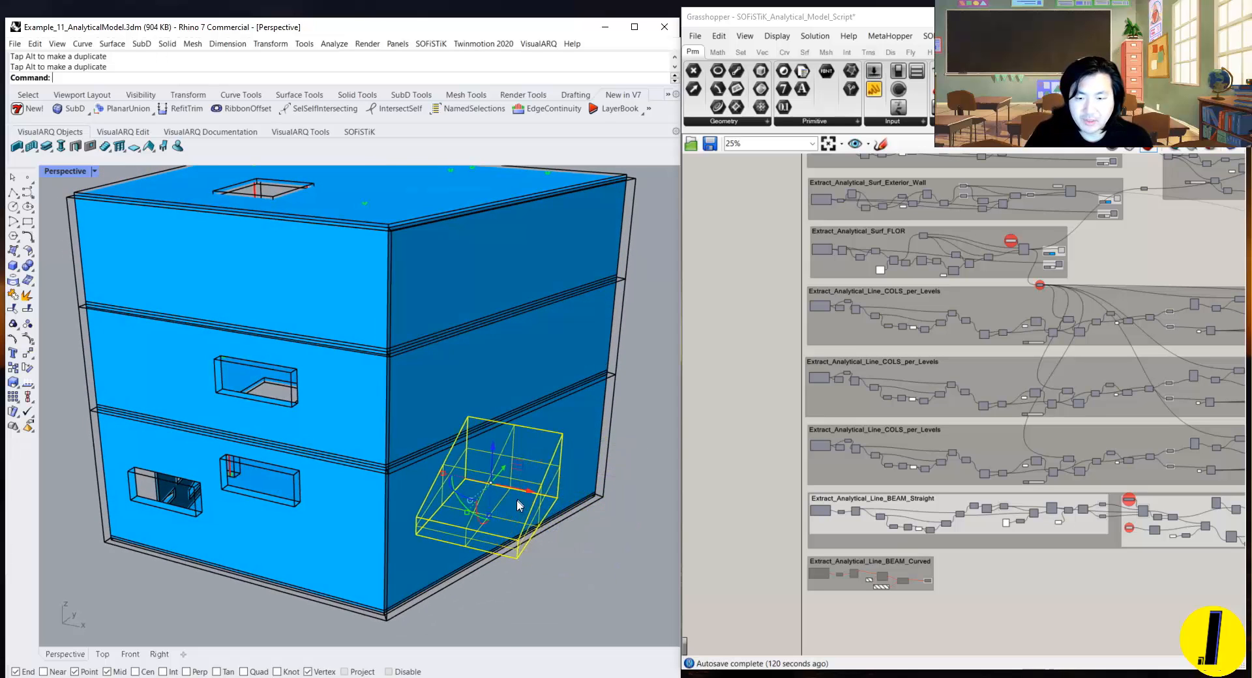
pyautogui.click(560, 537)
pyautogui.moveTo(558, 536); pyautogui.dragTo(442, 495, button='right')
pyautogui.click(409, 470)
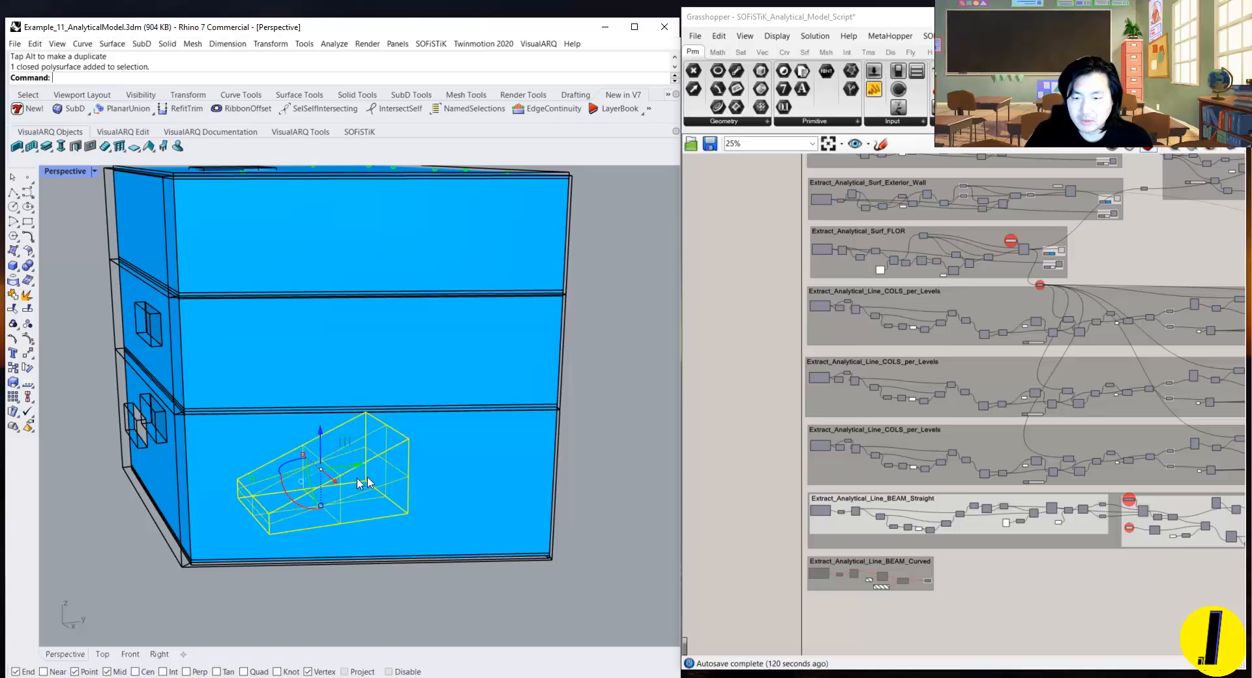
pyautogui.click(326, 470)
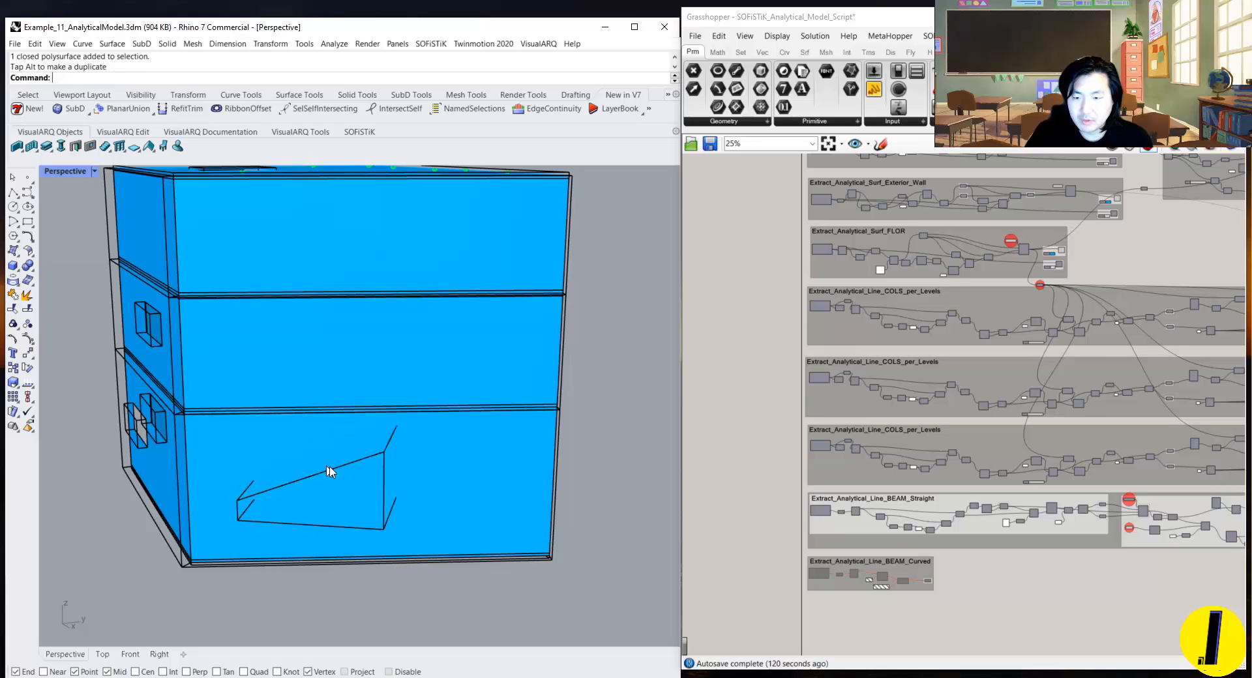
# Step: Subtract the sloped solid from the ground-floor exterior wall with BooleanDifference
pyautogui.moveTo(326, 469); pyautogui.dragTo(388, 470, button='right')
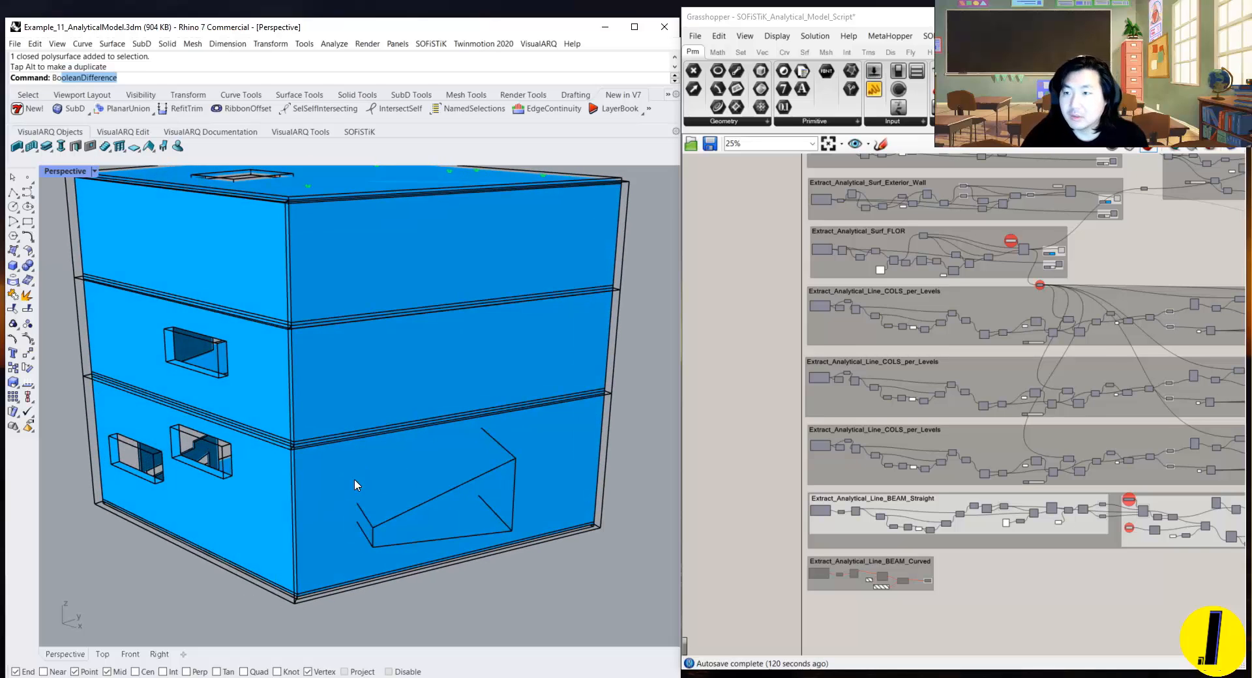
pyautogui.write('Bo')
pyautogui.press('Return')
pyautogui.click(612, 429)
pyautogui.press('Return')
pyautogui.click(514, 461)
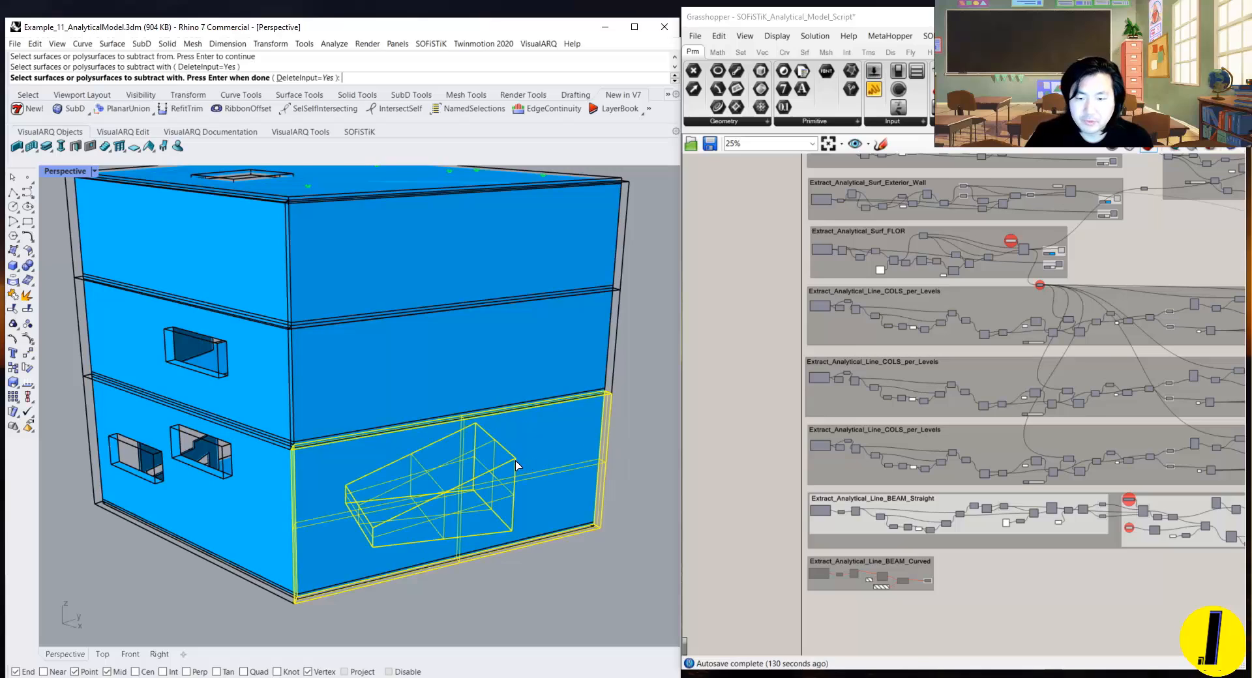
pyautogui.press('Return')
# Step: Examine the new wall openings from inside the building and from the open side of all three storeys
pyautogui.moveTo(515, 460); pyautogui.dragTo(365, 437, button='right')
pyautogui.scroll(6, 271, 442)
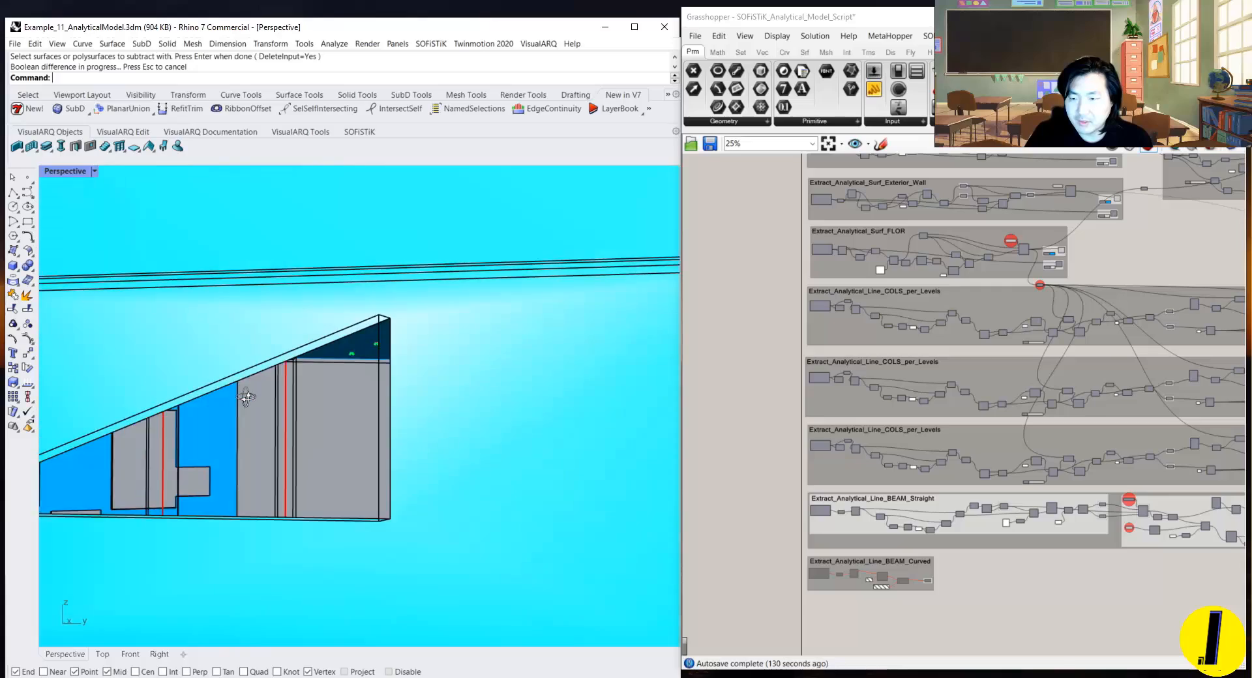
pyautogui.moveTo(246, 394); pyautogui.dragTo(53, 410, button='right')
pyautogui.scroll(-5, 382, 421)
pyautogui.moveTo(384, 421); pyautogui.dragTo(475, 444, button='right')
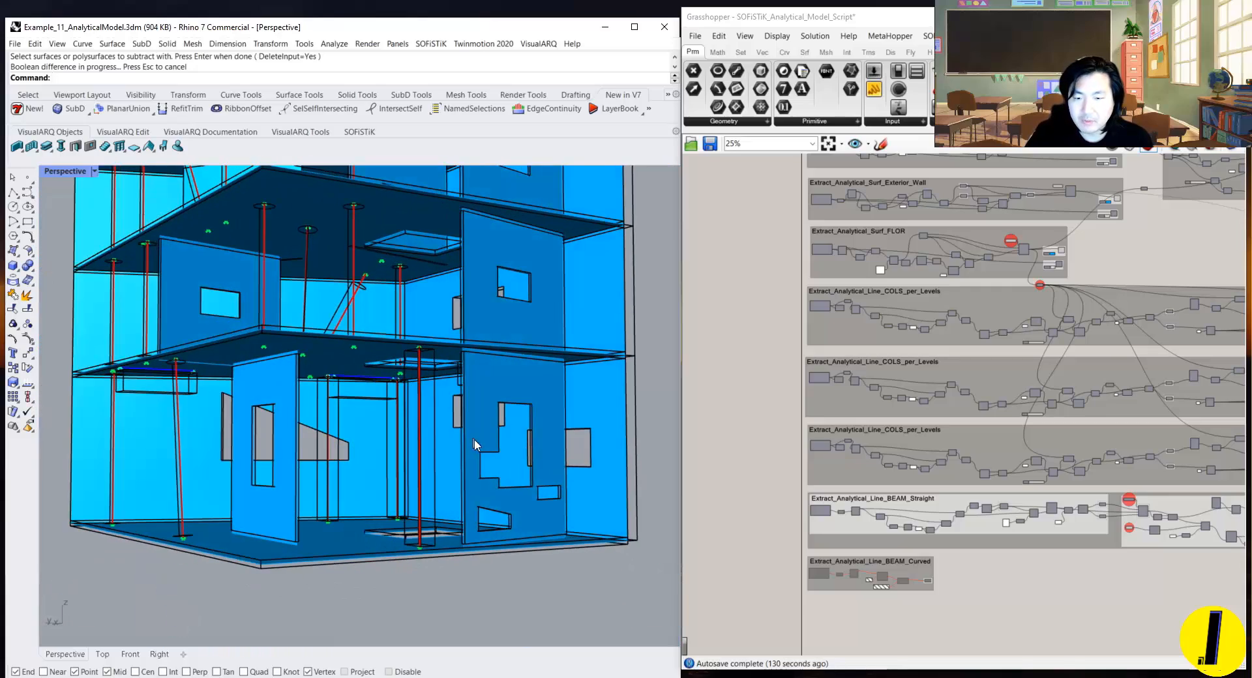
pyautogui.moveTo(305, 479)
pyautogui.mouseDown(button='right')
pyautogui.moveTo(300, 508)
pyautogui.moveTo(309, 485)
pyautogui.mouseUp(button='right')
pyautogui.press('Escape')
pyautogui.scroll(-6, 323, 368)
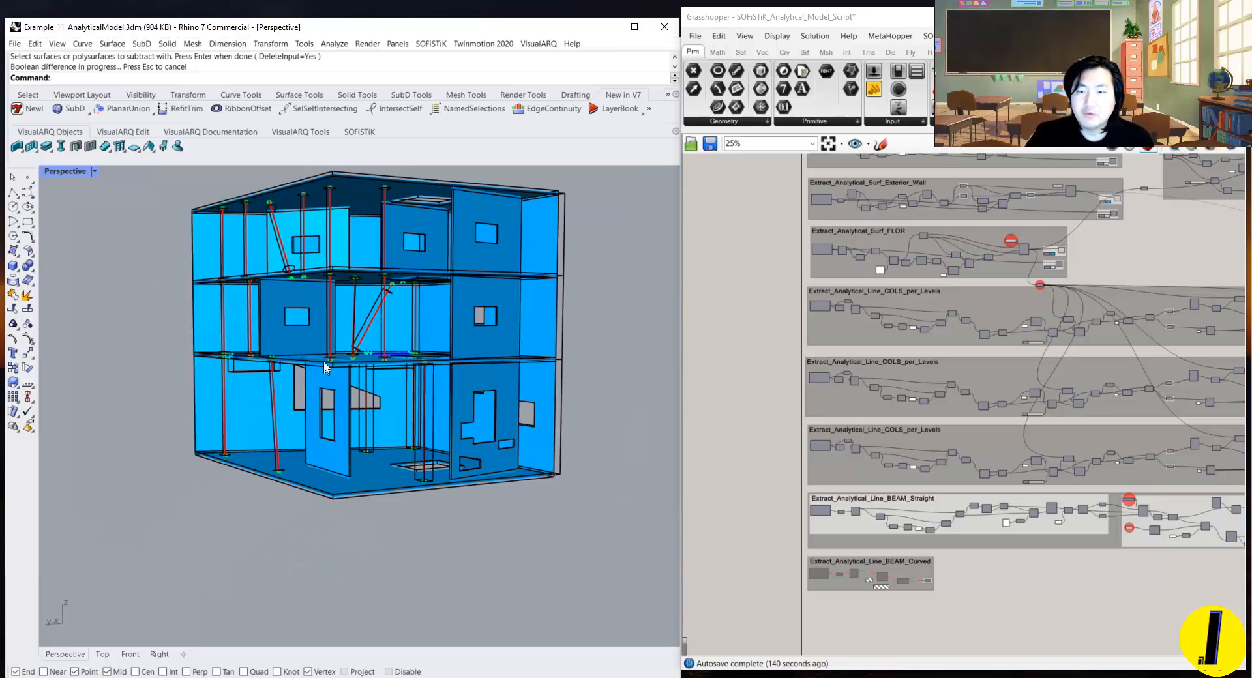
# Step: In Grasshopper, turn on the preview for the SOFiSTiK structural area, line, load, support, AssembleModel and DeadLoad components
pyautogui.moveTo(324, 364); pyautogui.dragTo(619, 235, button='right')
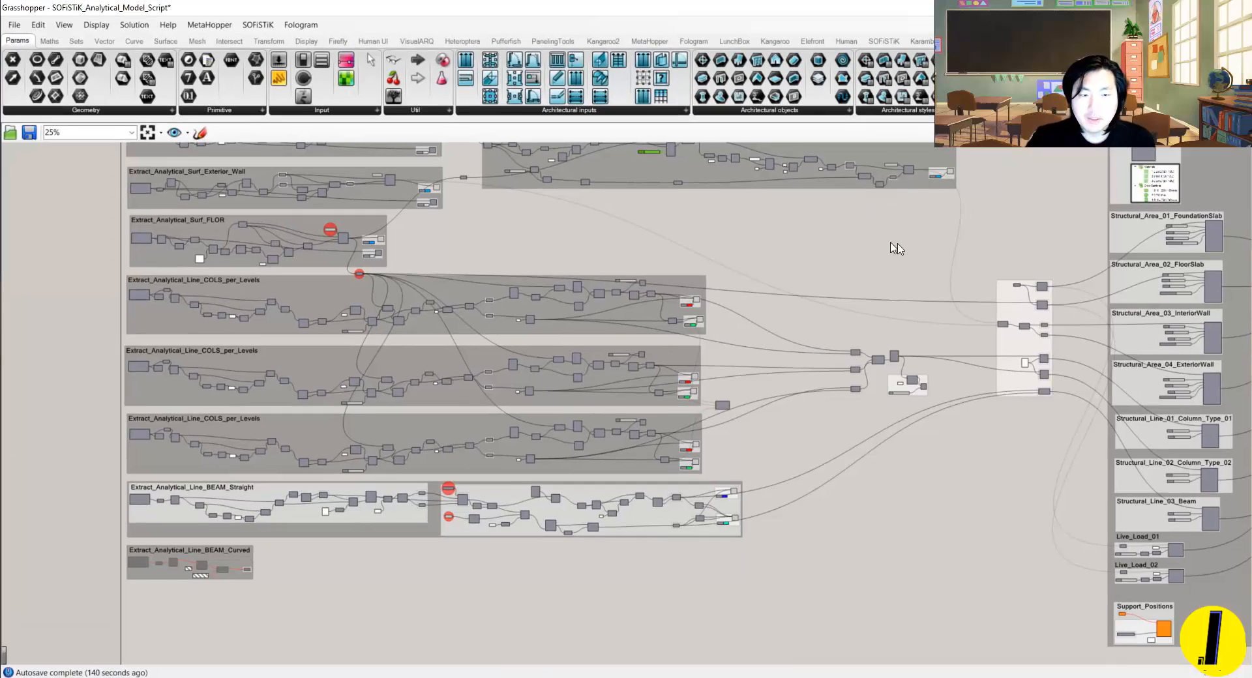
pyautogui.scroll(2, 565, 292)
pyautogui.scroll(-2, 734, 367)
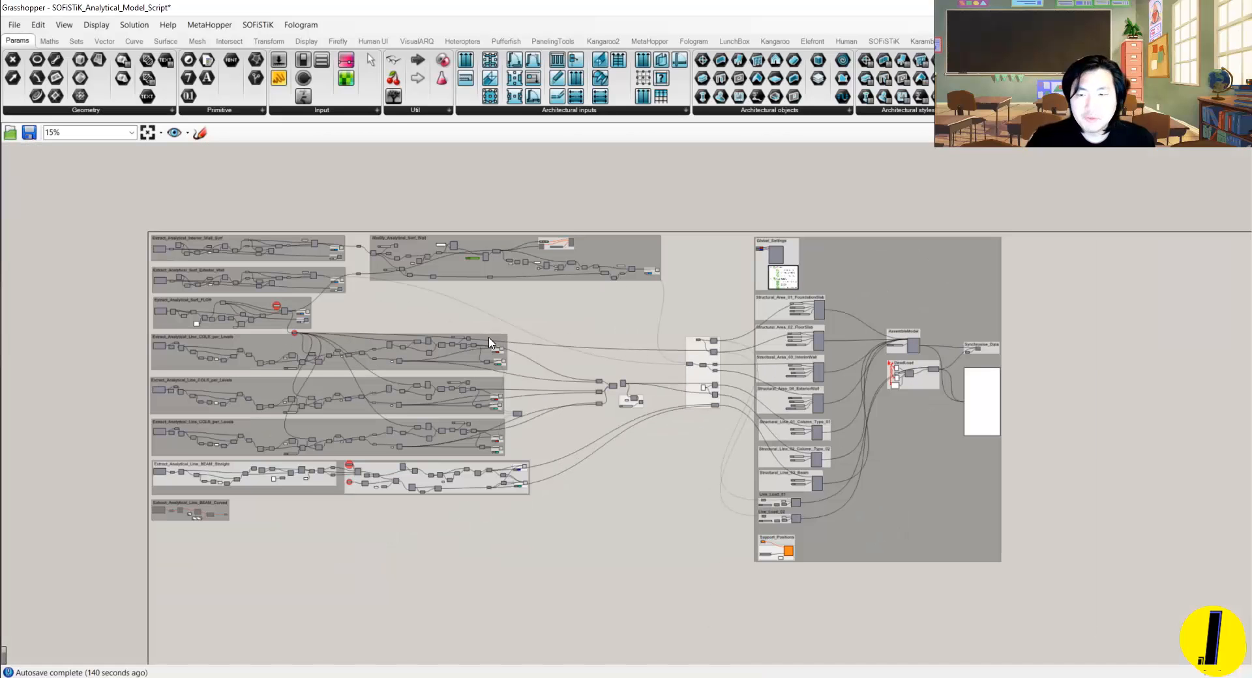
pyautogui.scroll(2, 475, 352)
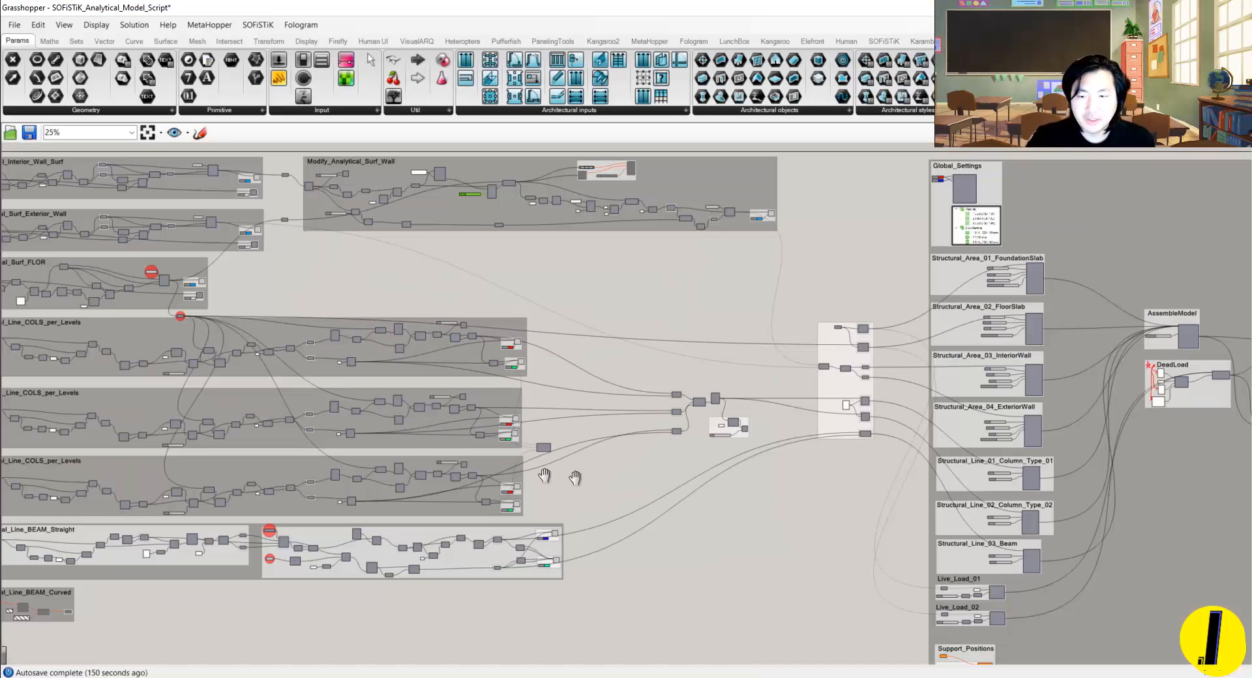
pyautogui.moveTo(545, 476); pyautogui.dragTo(446, 429, button='right')
pyautogui.scroll(-2, 725, 374)
pyautogui.moveTo(714, 350); pyautogui.dragTo(650, 372, button='right')
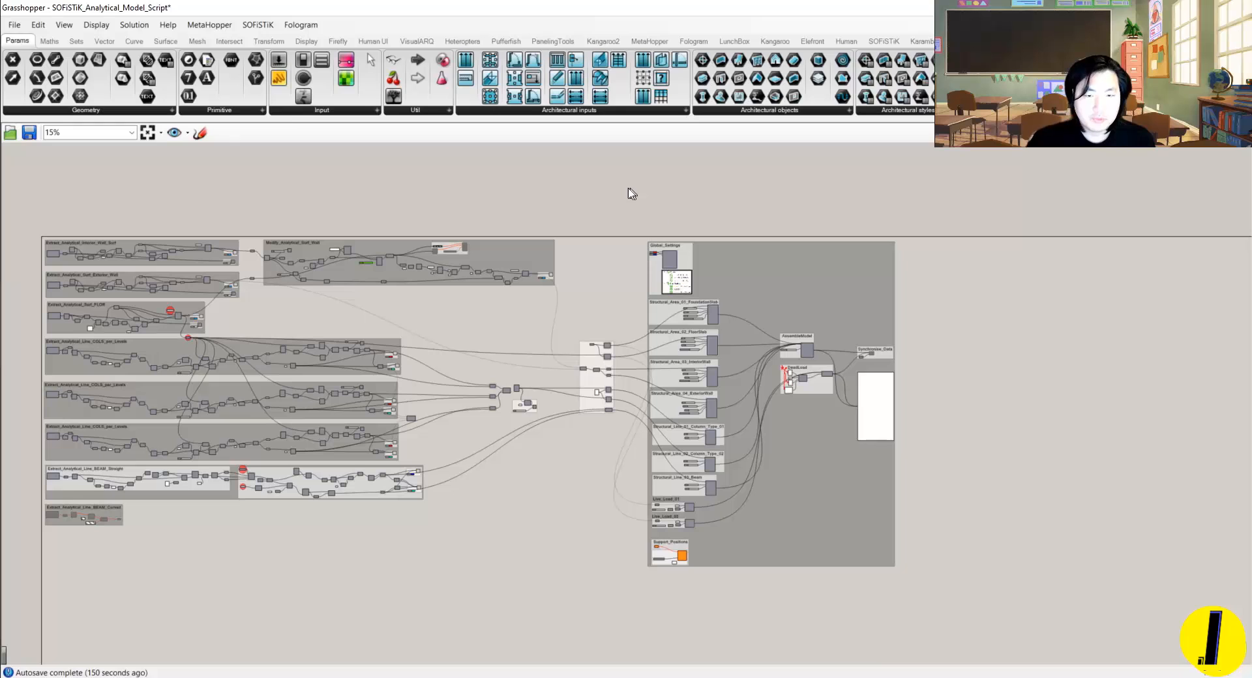
pyautogui.moveTo(629, 189); pyautogui.dragTo(851, 590)
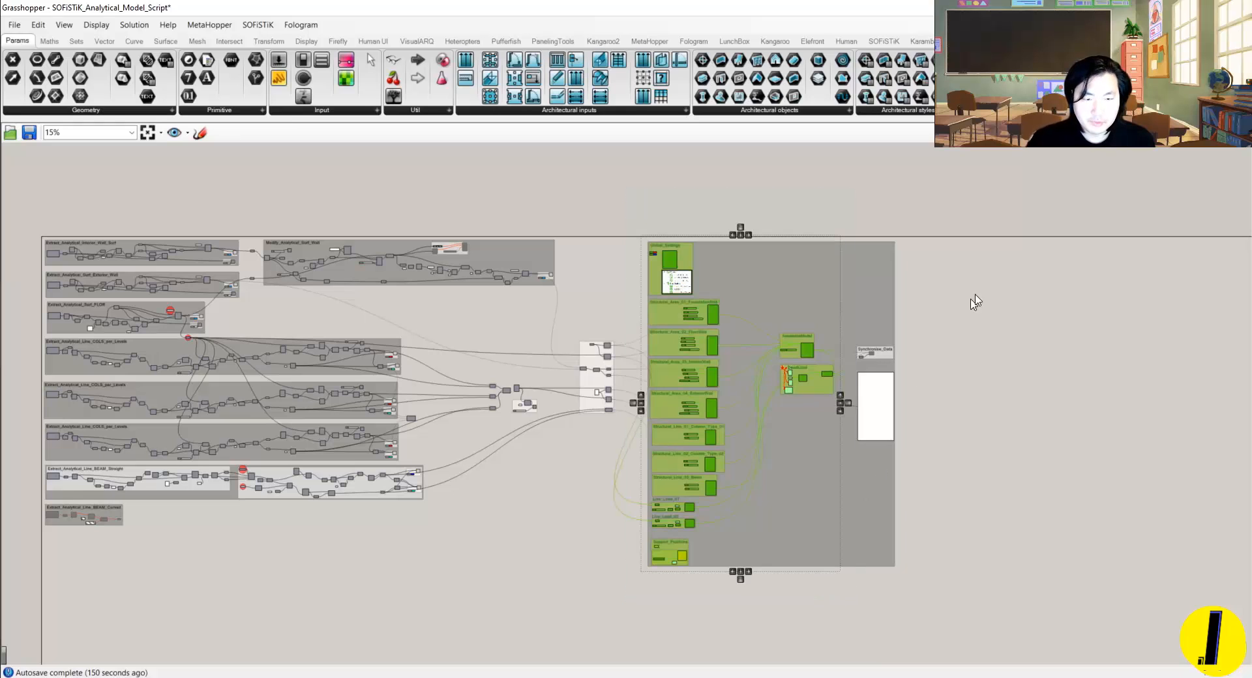
pyautogui.rightClick(974, 297)
pyautogui.click(1013, 294)
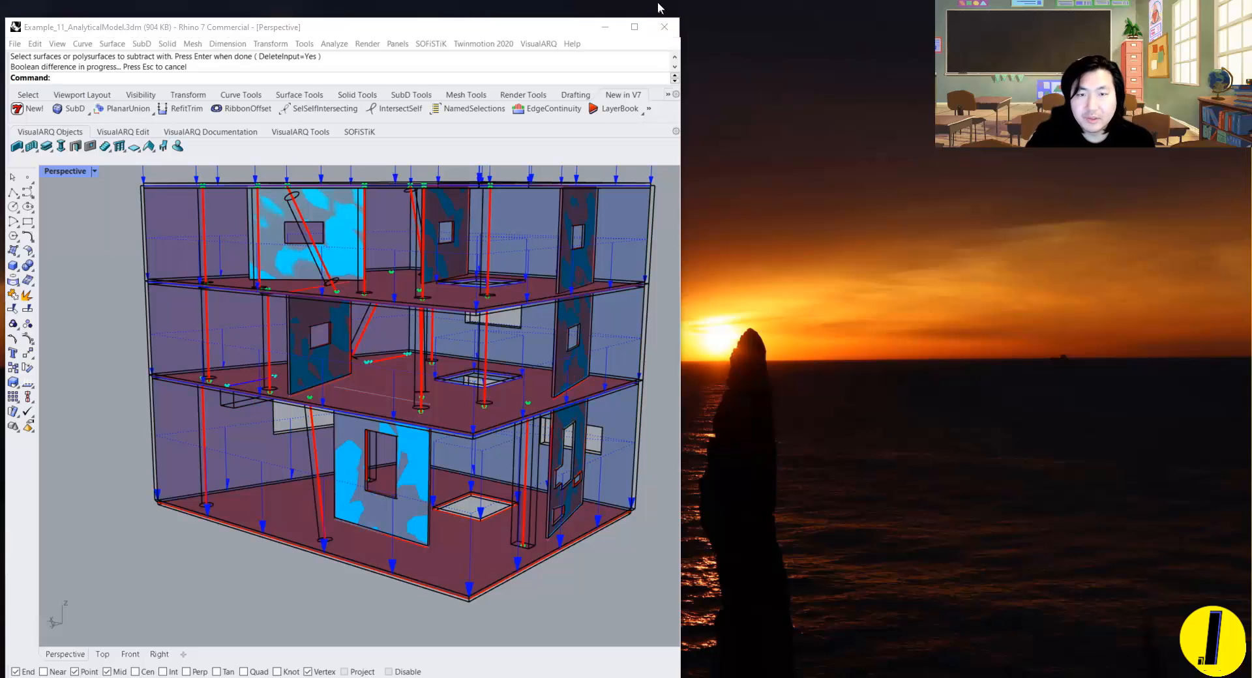
# Step: Switch to Rhino in full size and examine the previewed analytical model, including its loads and ground-floor exterior wall openings
pyautogui.click(633, 26)
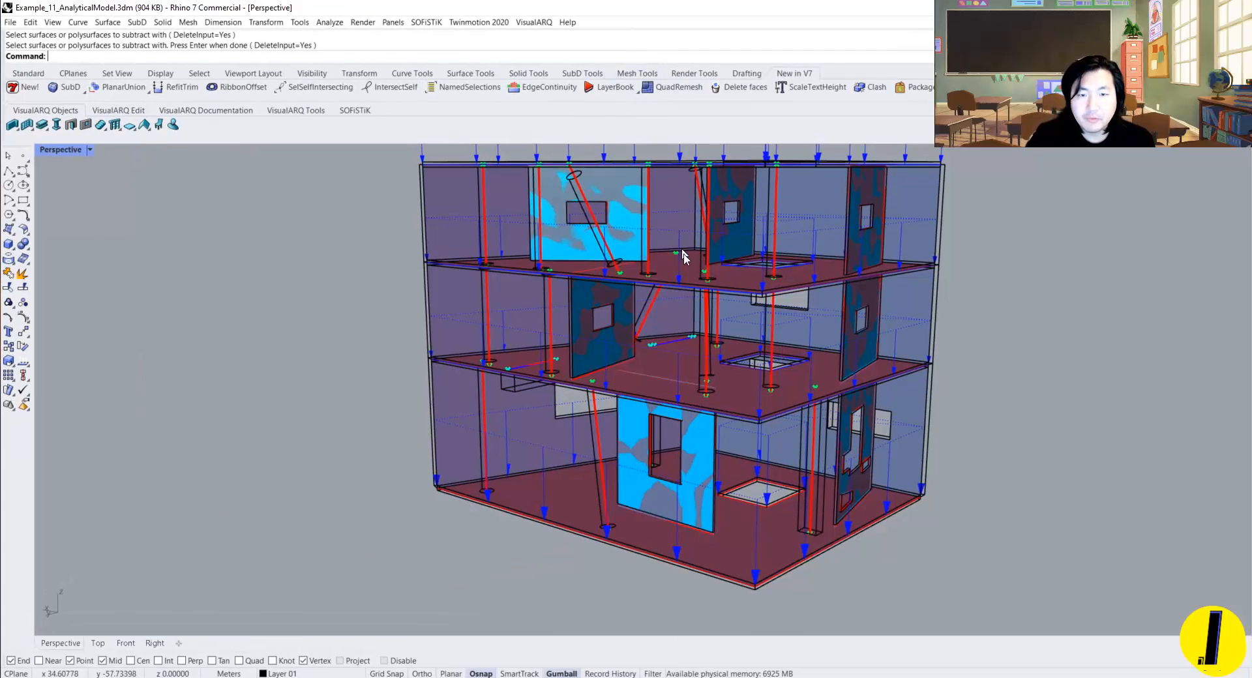
pyautogui.moveTo(678, 257); pyautogui.dragTo(628, 309, button='right')
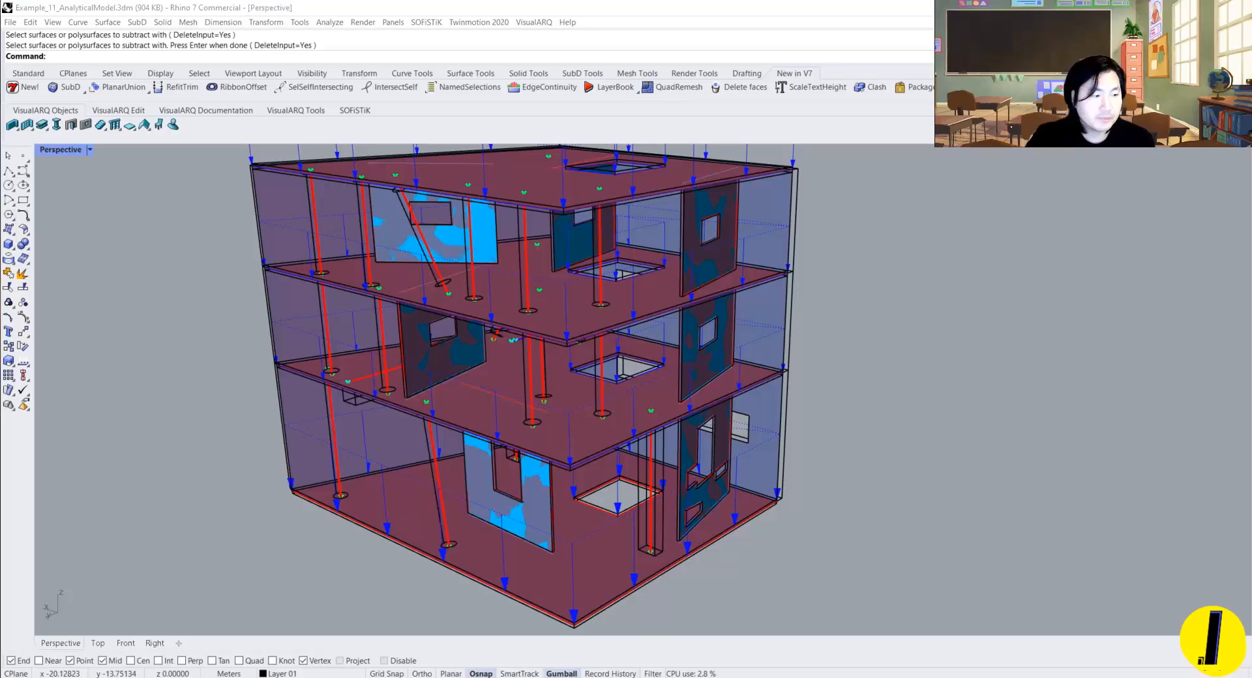
pyautogui.moveTo(535, 368); pyautogui.dragTo(712, 399, button='right')
pyautogui.scroll(6, 558, 374)
pyautogui.scroll(-5, 579, 413)
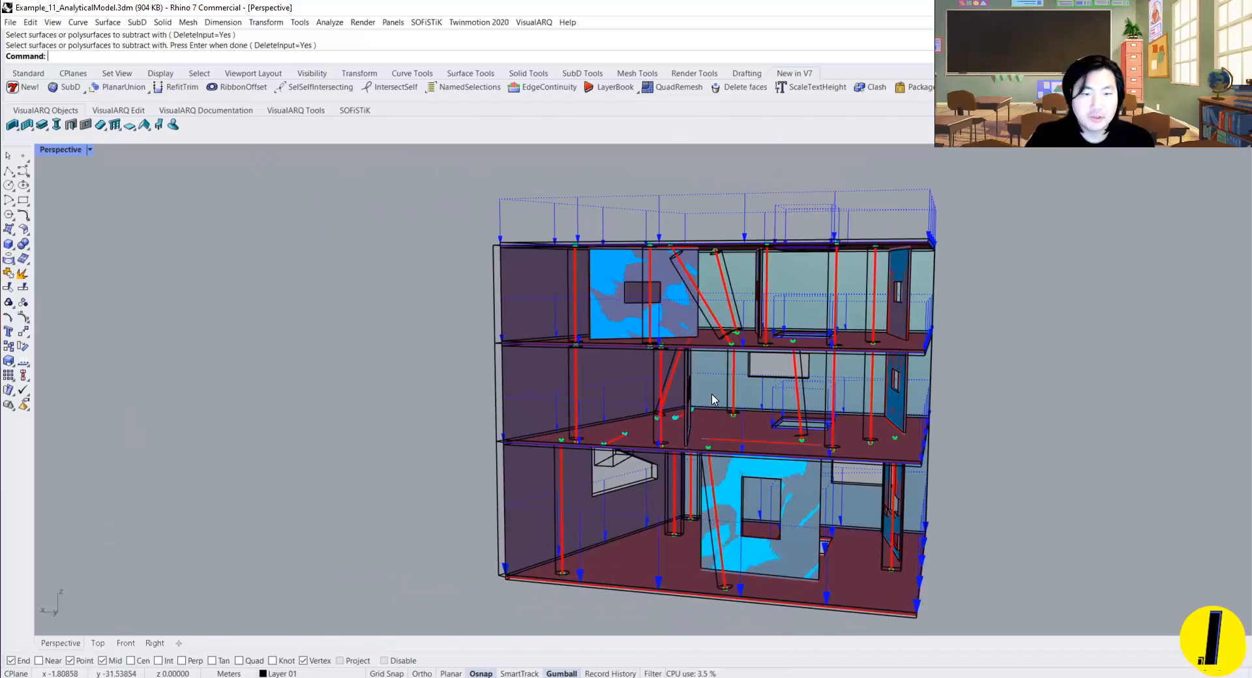
# Step: In Grasshopper, enable the DAT text export component in the Synchronise_Data group and check its connected file path parameter
pyautogui.moveTo(1251, 242); pyautogui.dragTo(928, 1)
pyautogui.scroll(10, 960, 321)
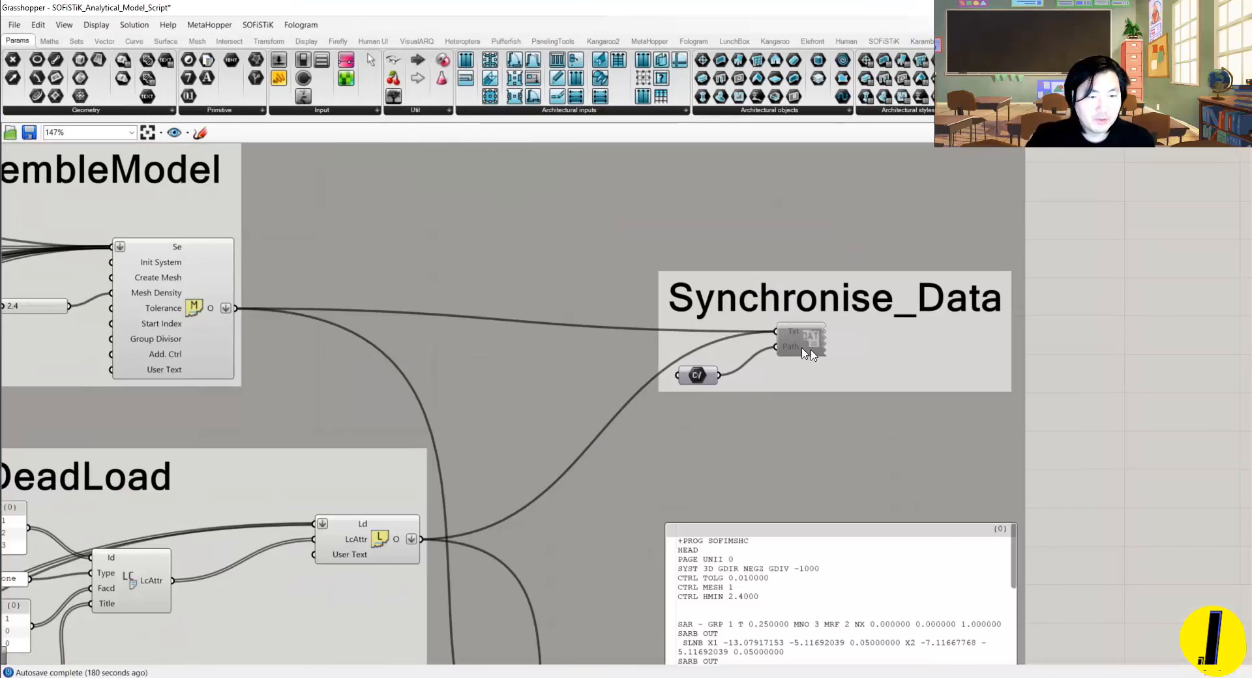
pyautogui.click(780, 338)
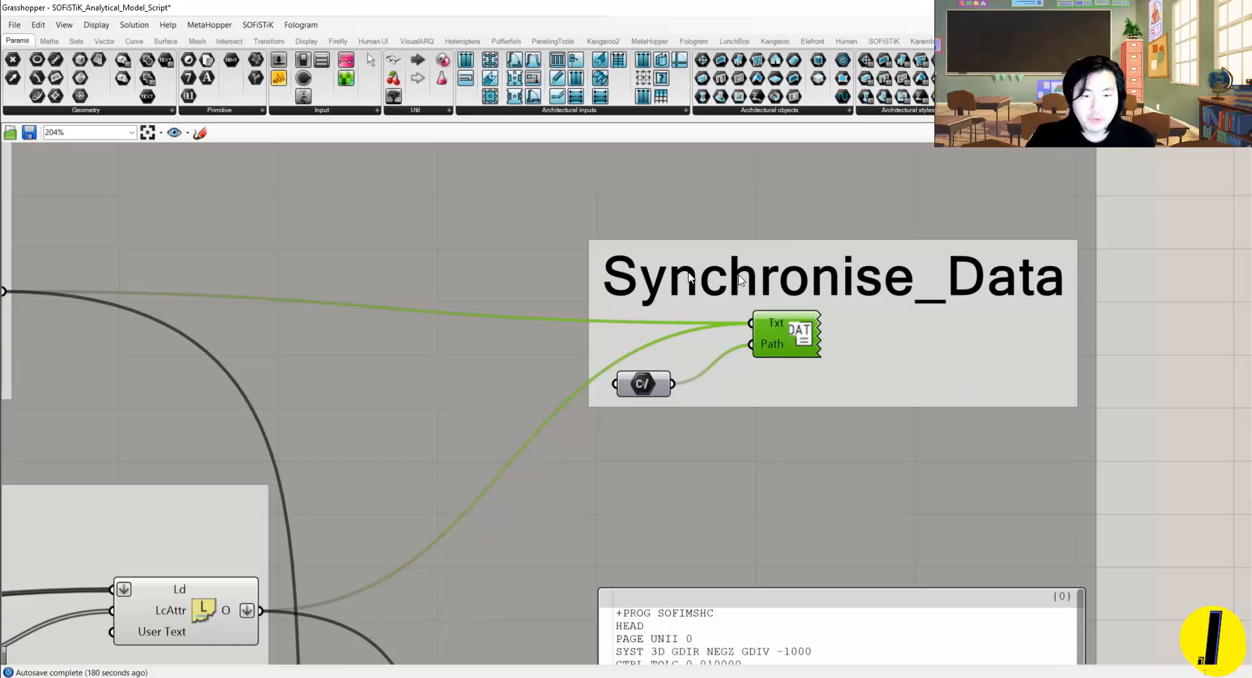
pyautogui.click(656, 386)
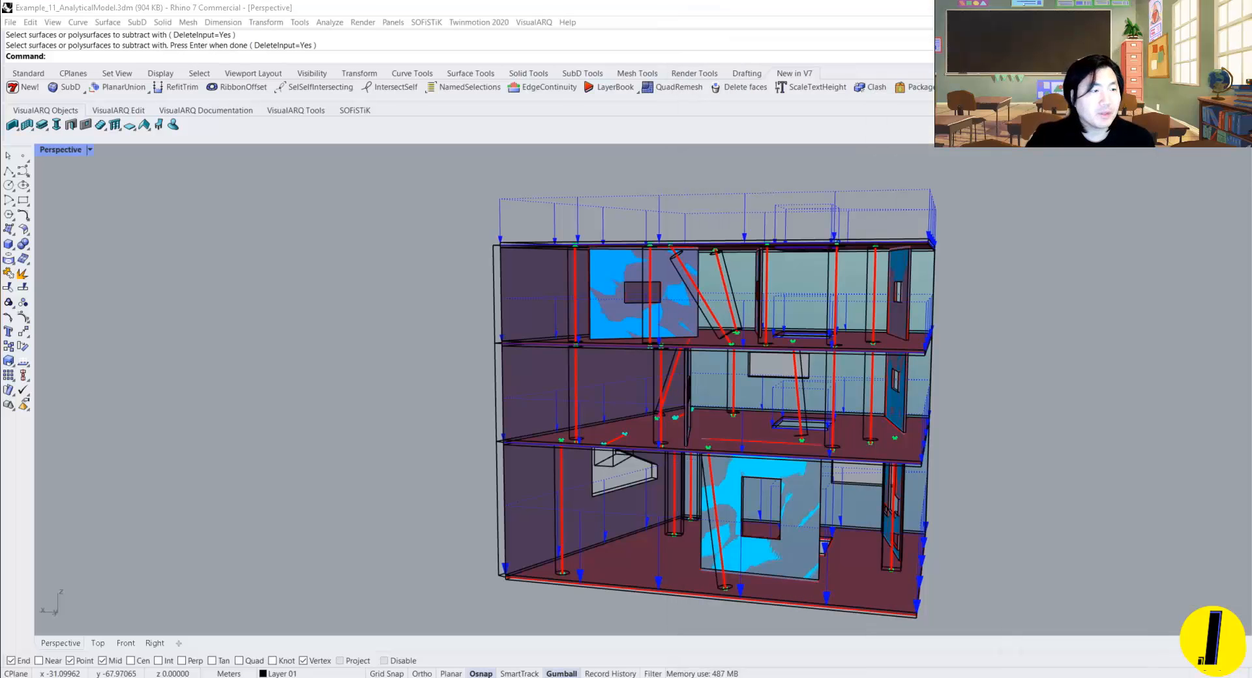
pyautogui.moveTo(672, 322); pyautogui.dragTo(668, 325, button='right')
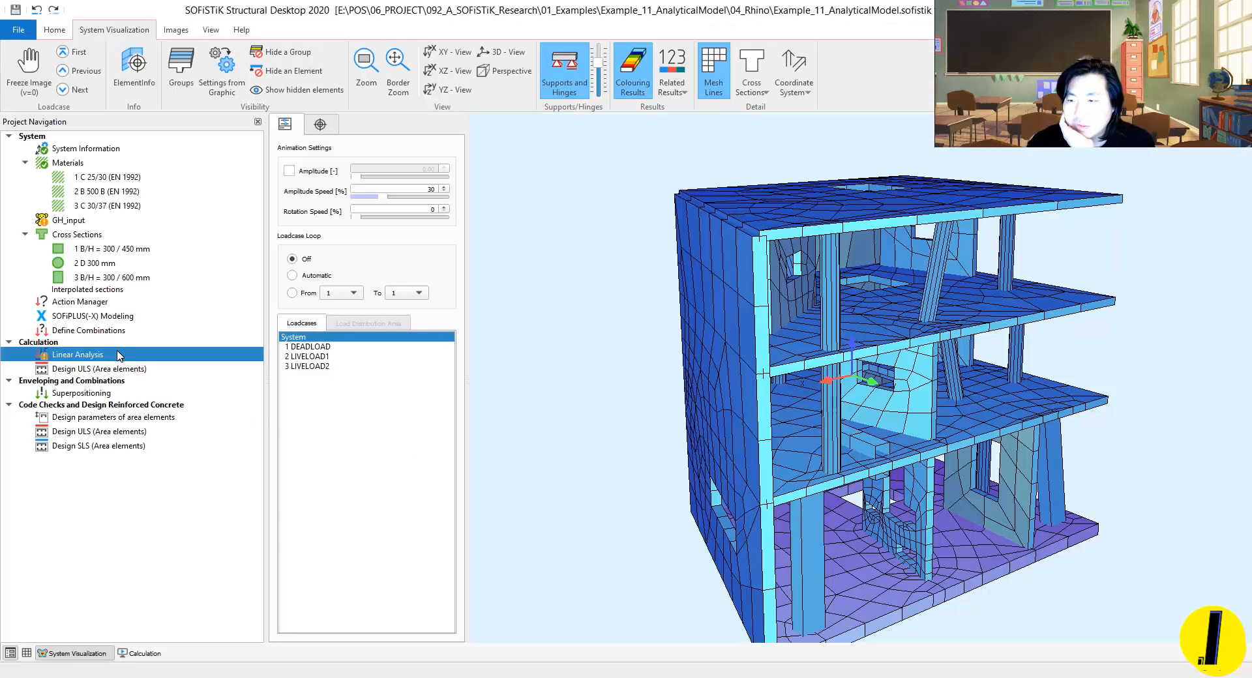
# Step: In SOFiSTiK Structural Desktop, calculate the GH_input task, followed by the Linear Analysis task
pyautogui.rightClick(118, 355)
pyautogui.rightClick(100, 221)
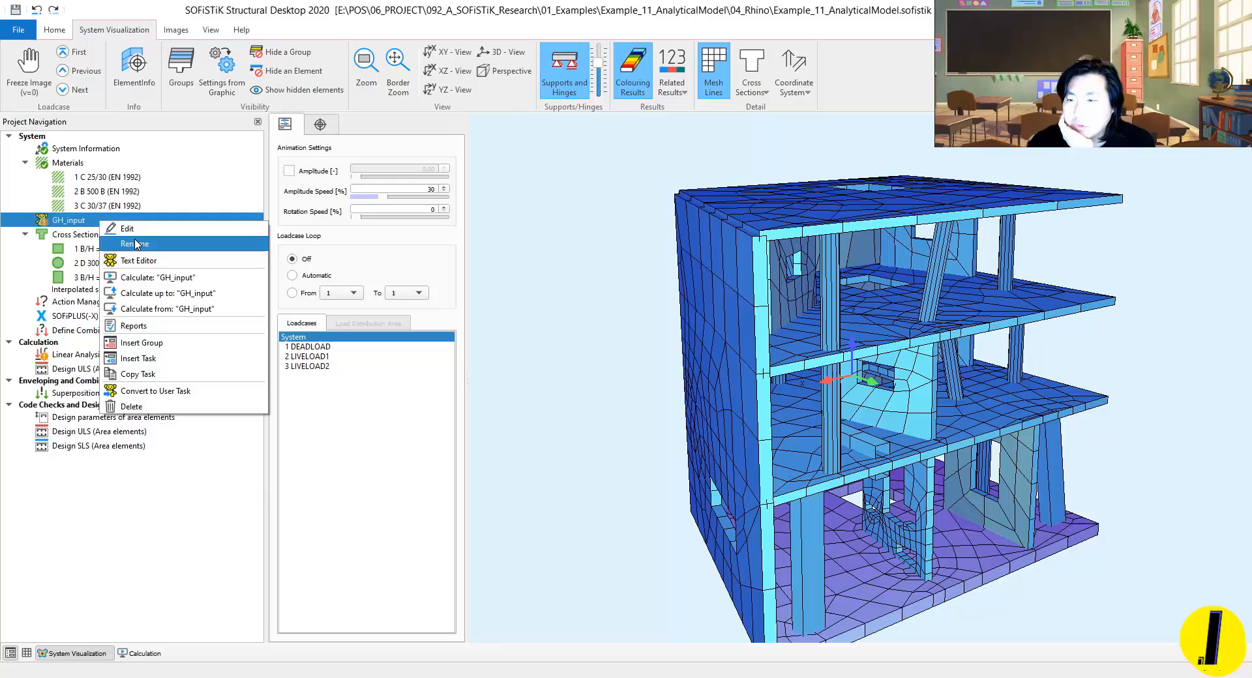
pyautogui.click(149, 274)
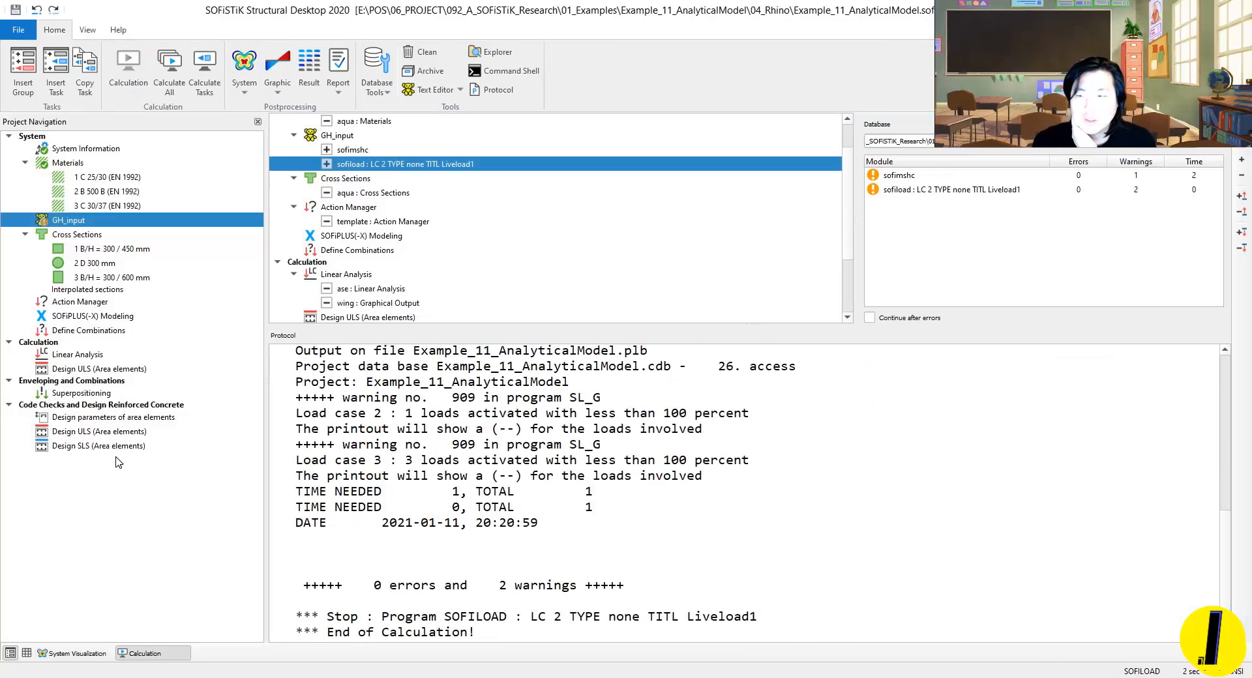
pyautogui.rightClick(95, 358)
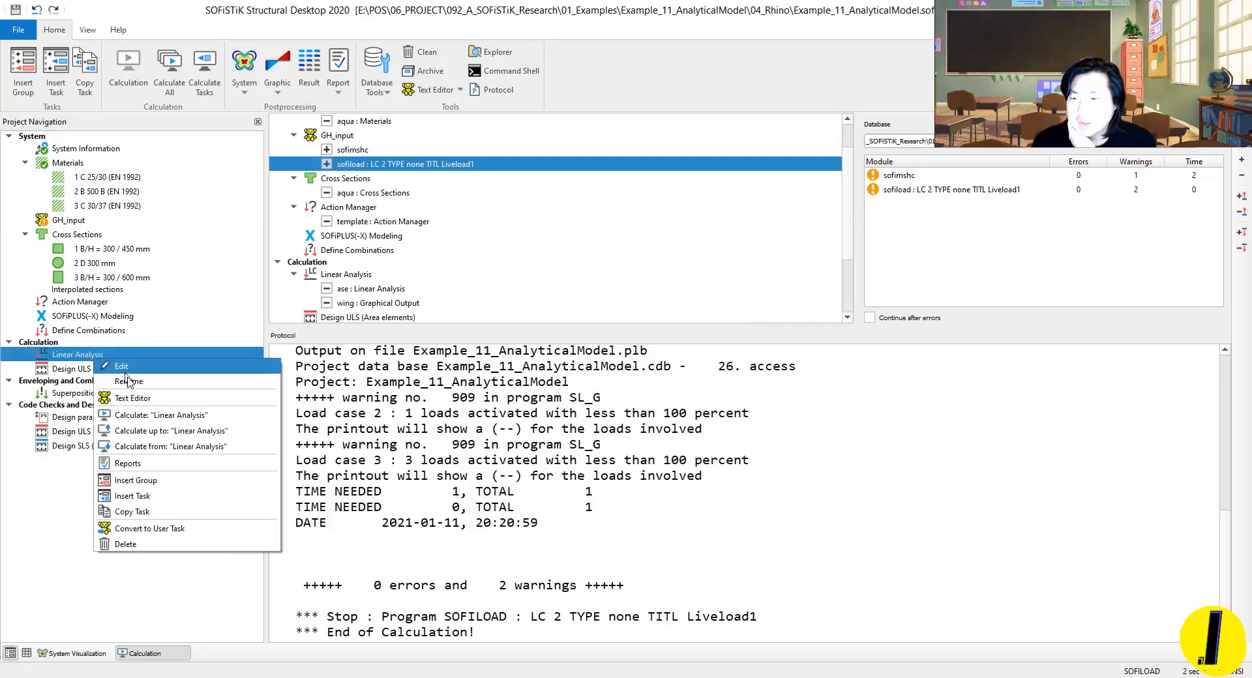
pyautogui.click(150, 413)
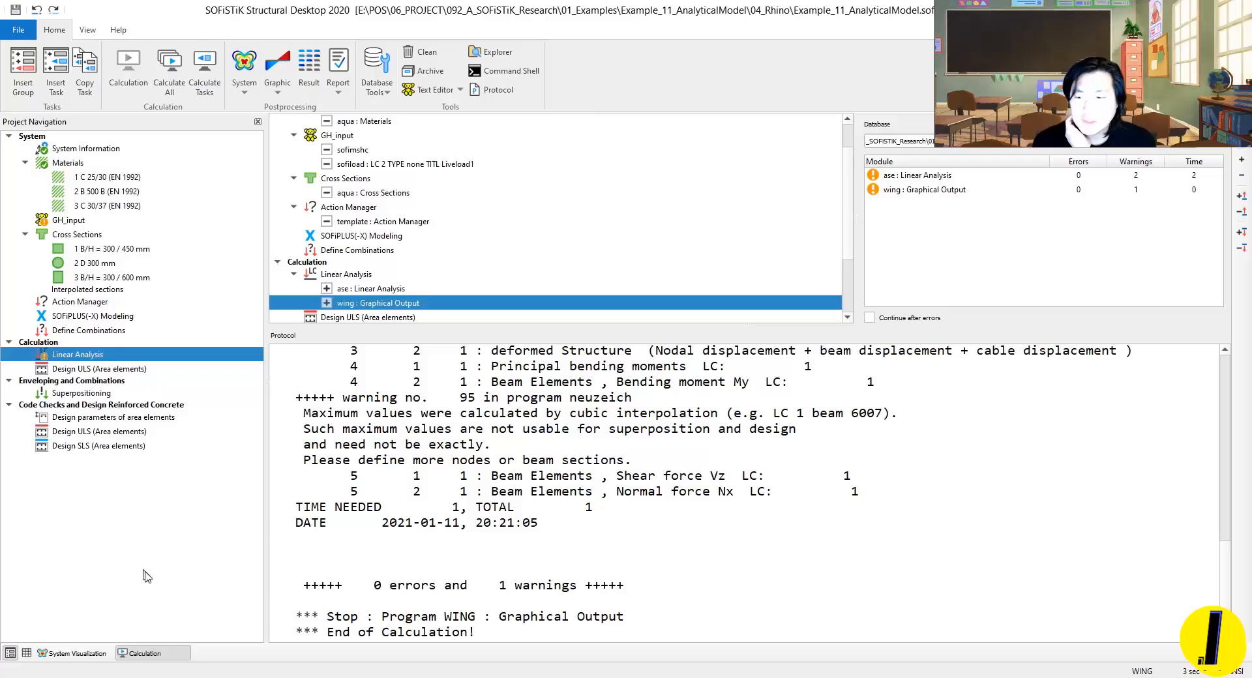
# Step: Arrange Rhino and the SOFiSTiK system visualization side by side, with the Rhino viewport in Shaded display
pyautogui.click(73, 653)
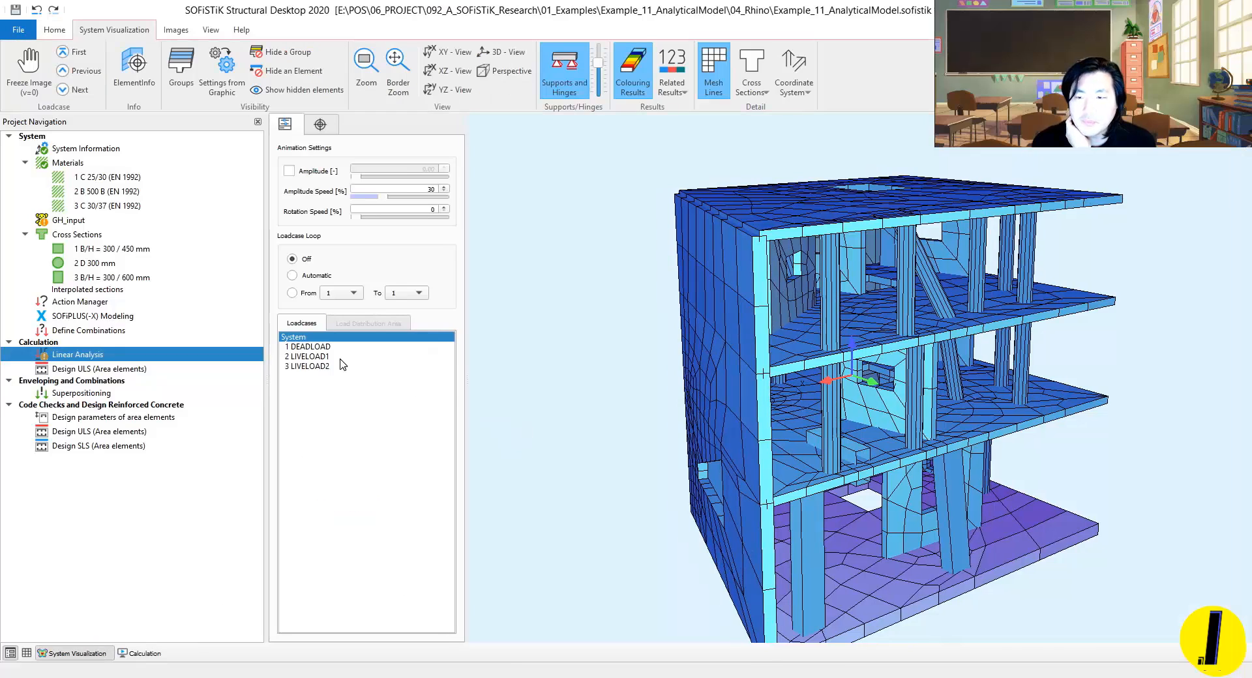
pyautogui.moveTo(793, 342); pyautogui.dragTo(747, 278)
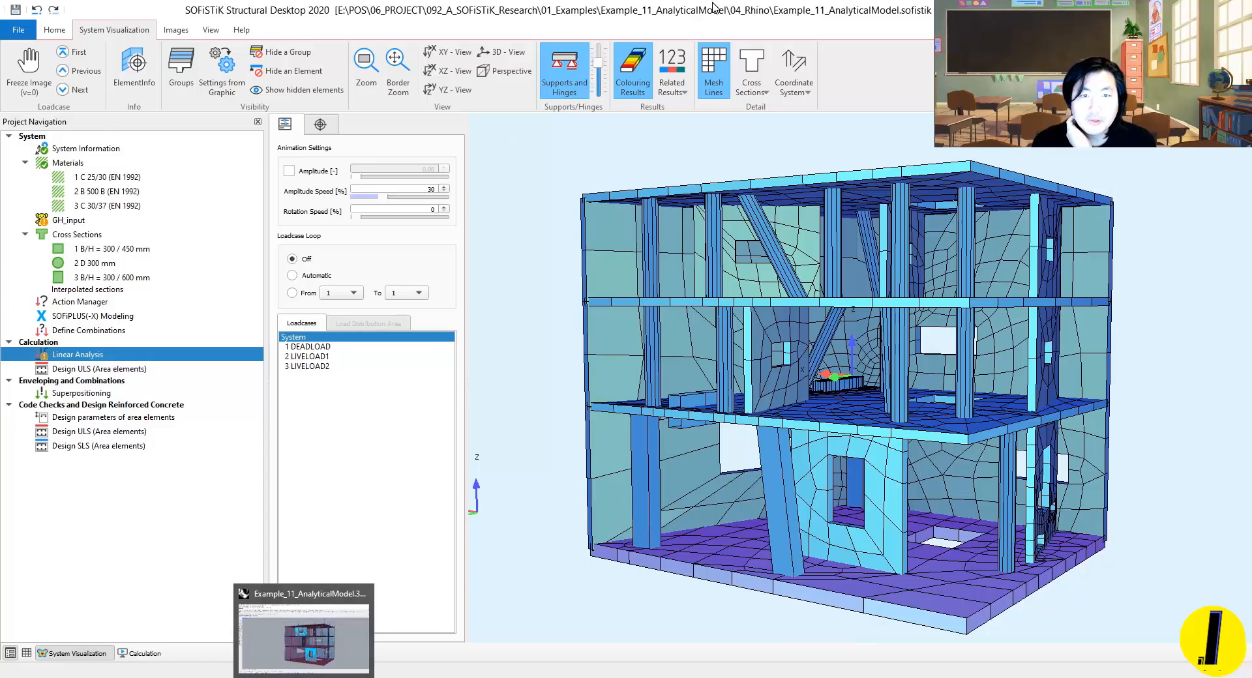
pyautogui.click(305, 635)
pyautogui.moveTo(997, 12); pyautogui.dragTo(1029, 25)
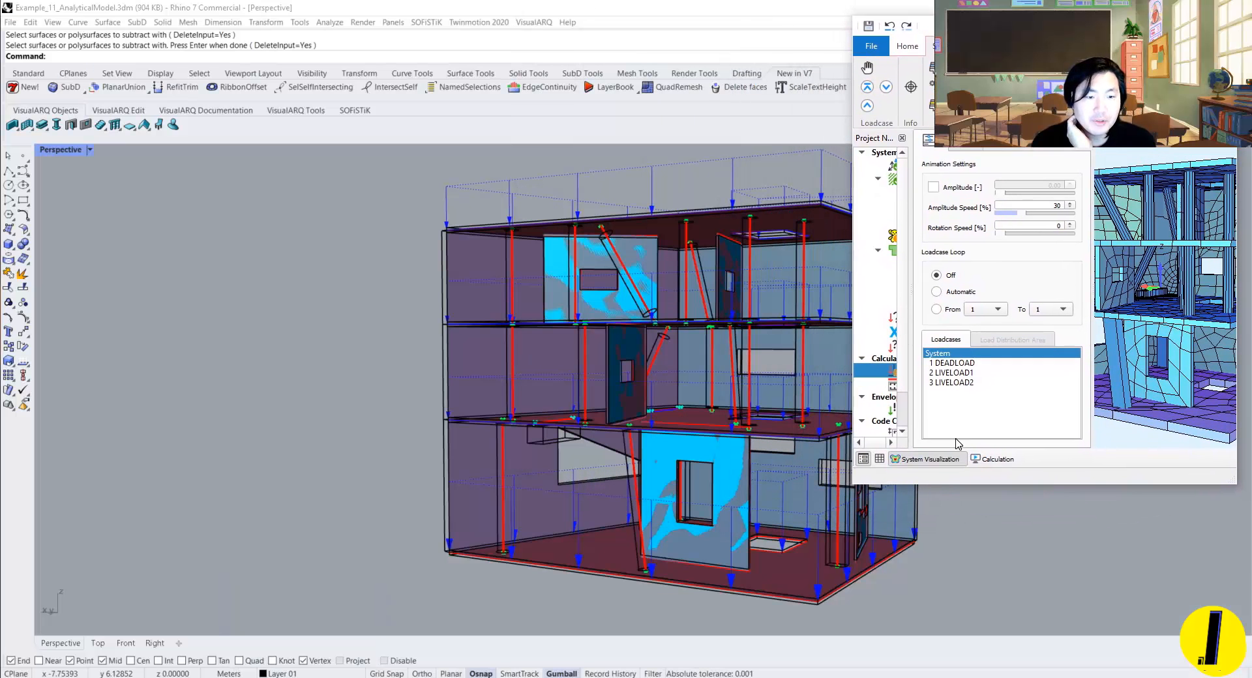
pyautogui.moveTo(828, 518); pyautogui.dragTo(693, 674)
pyautogui.moveTo(483, 8); pyautogui.dragTo(321, 16)
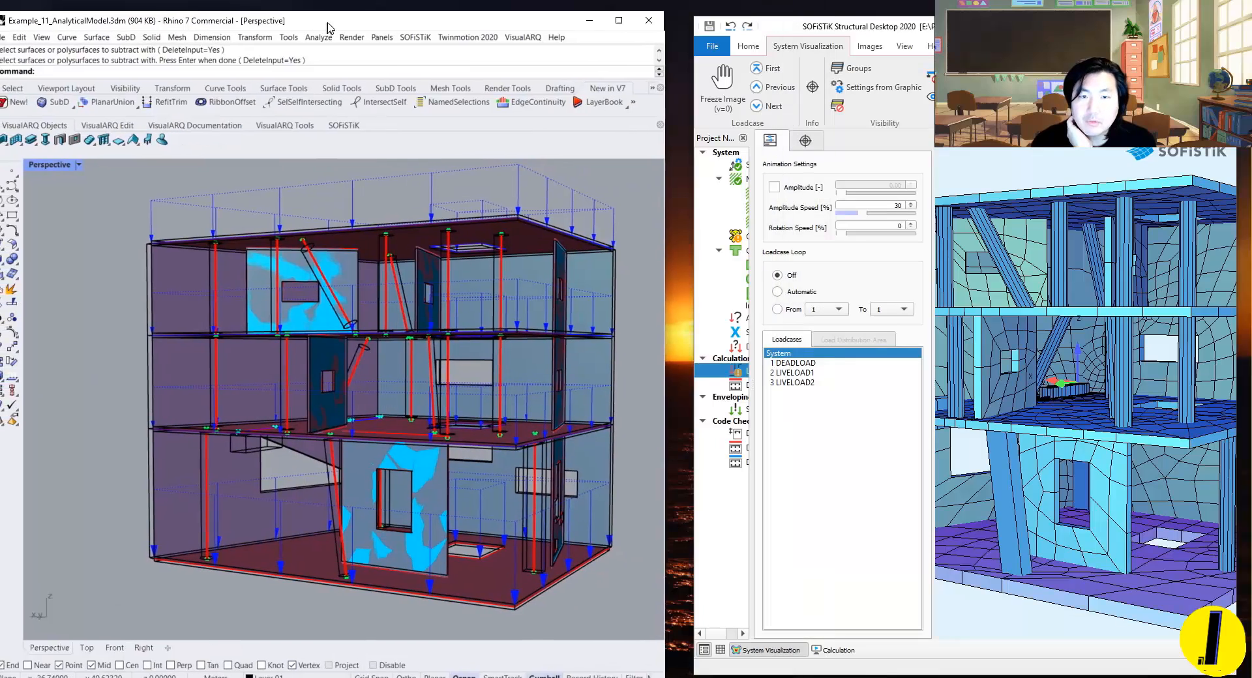
pyautogui.moveTo(790, 23); pyautogui.dragTo(765, 12)
pyautogui.moveTo(315, 333)
pyautogui.mouseDown(button='right')
pyautogui.moveTo(335, 311)
pyautogui.moveTo(386, 356)
pyautogui.moveTo(354, 336)
pyautogui.moveTo(319, 350)
pyautogui.mouseUp(button='right')
pyautogui.hotkey('ctrl', 'alt', 's')
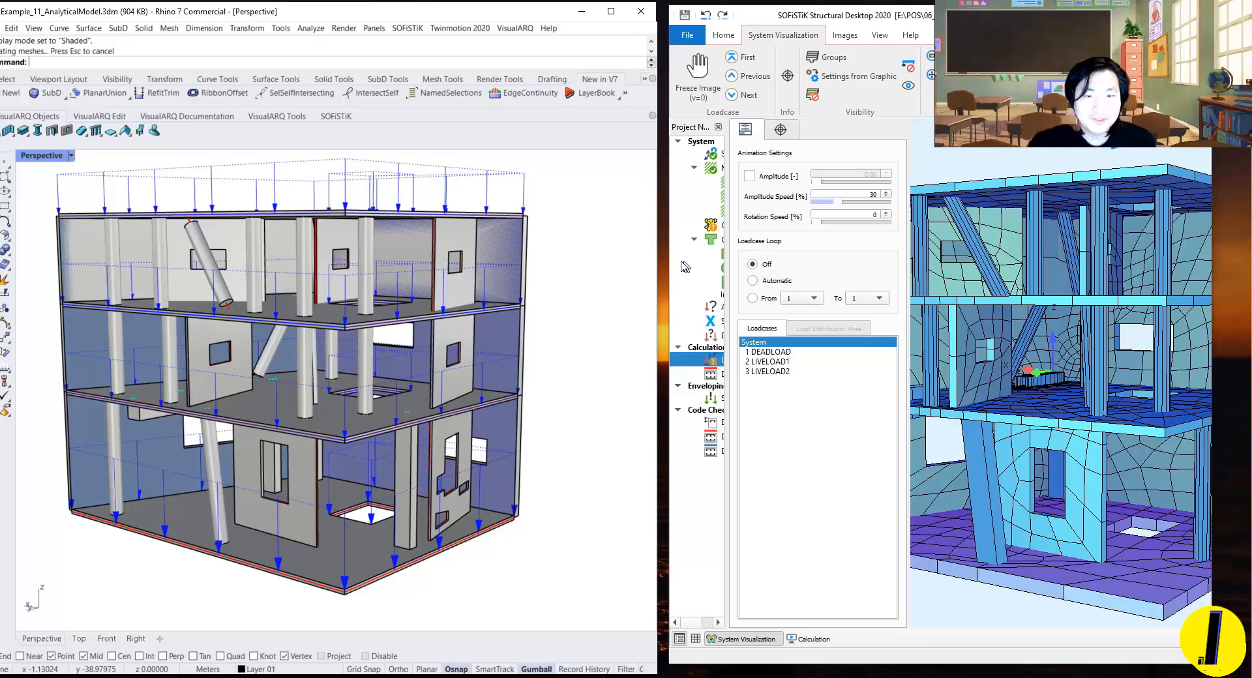
pyautogui.moveTo(673, 261); pyautogui.dragTo(669, 261)
# Step: Compare the columns, floors and wall openings of the Rhino building with the SOFiSTiK finite-element mesh from matching viewpoints
pyautogui.rightClick(957, 313)
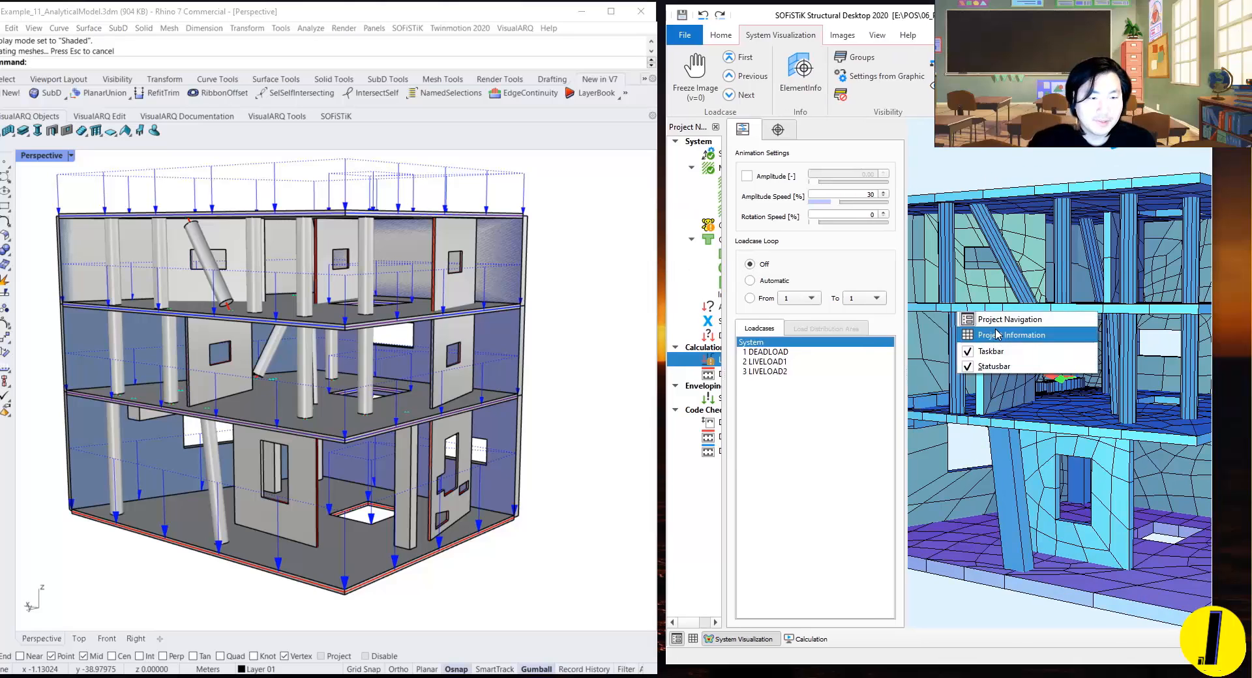
pyautogui.scroll(-5, 993, 197)
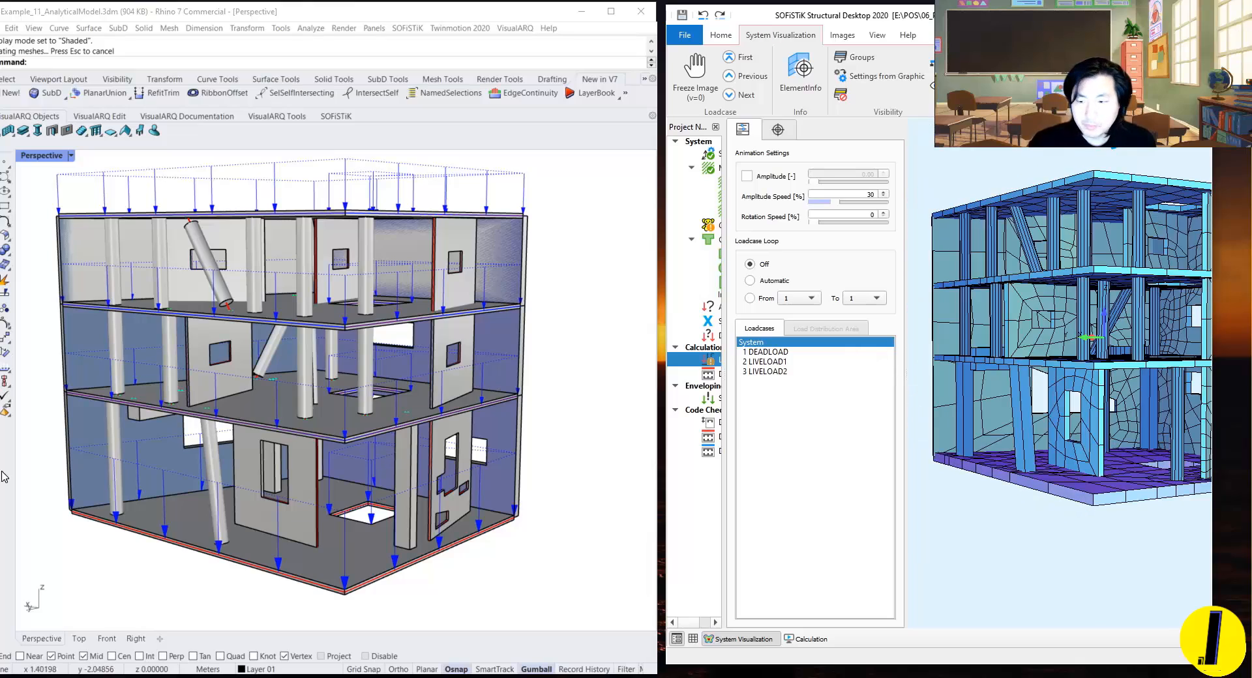
pyautogui.scroll(6, 1031, 397)
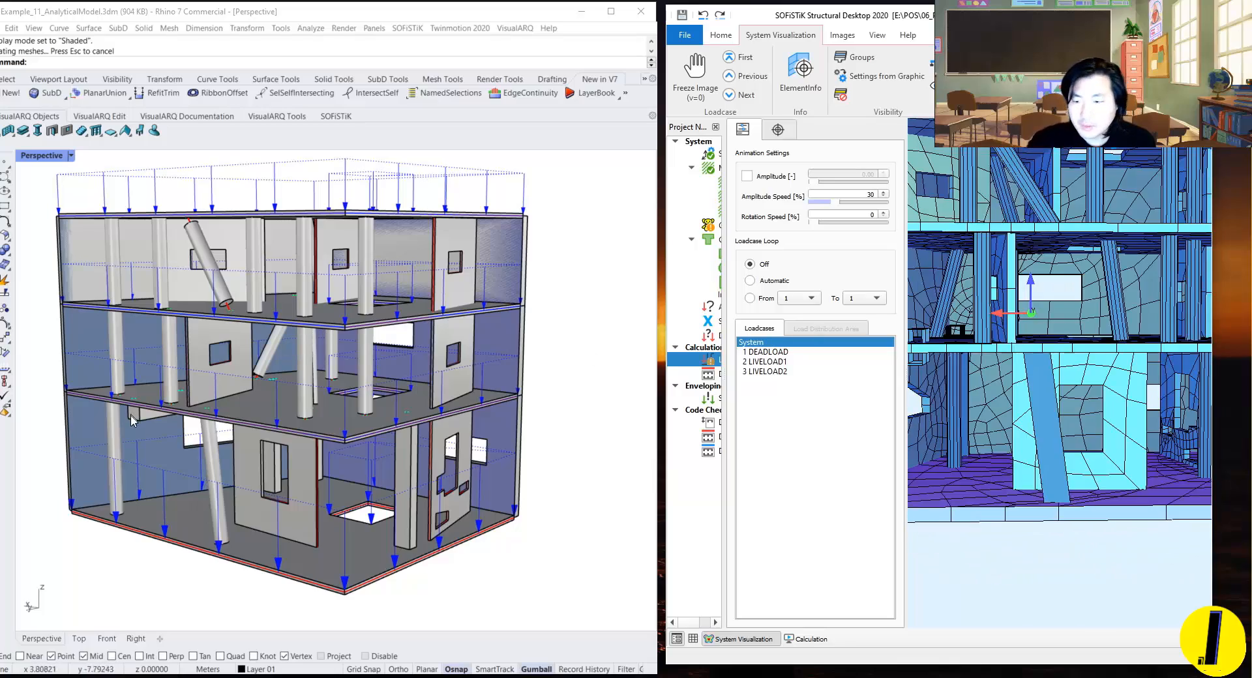
pyautogui.moveTo(133, 420); pyautogui.dragTo(193, 409, button='right')
pyautogui.scroll(-5, 1082, 420)
pyautogui.click(1043, 427)
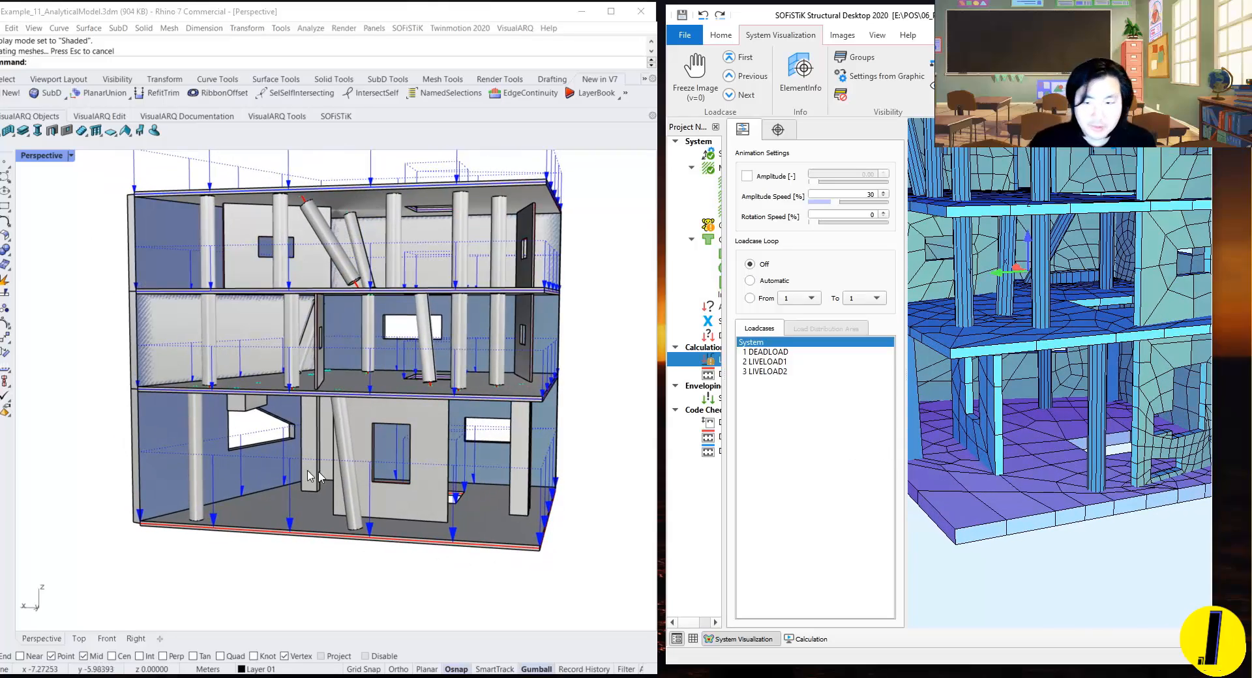
pyautogui.moveTo(291, 468)
pyautogui.mouseDown()
pyautogui.moveTo(273, 474)
pyautogui.moveTo(287, 468)
pyautogui.mouseUp()
pyautogui.press('Escape')
pyautogui.moveTo(312, 464); pyautogui.dragTo(261, 466, button='right')
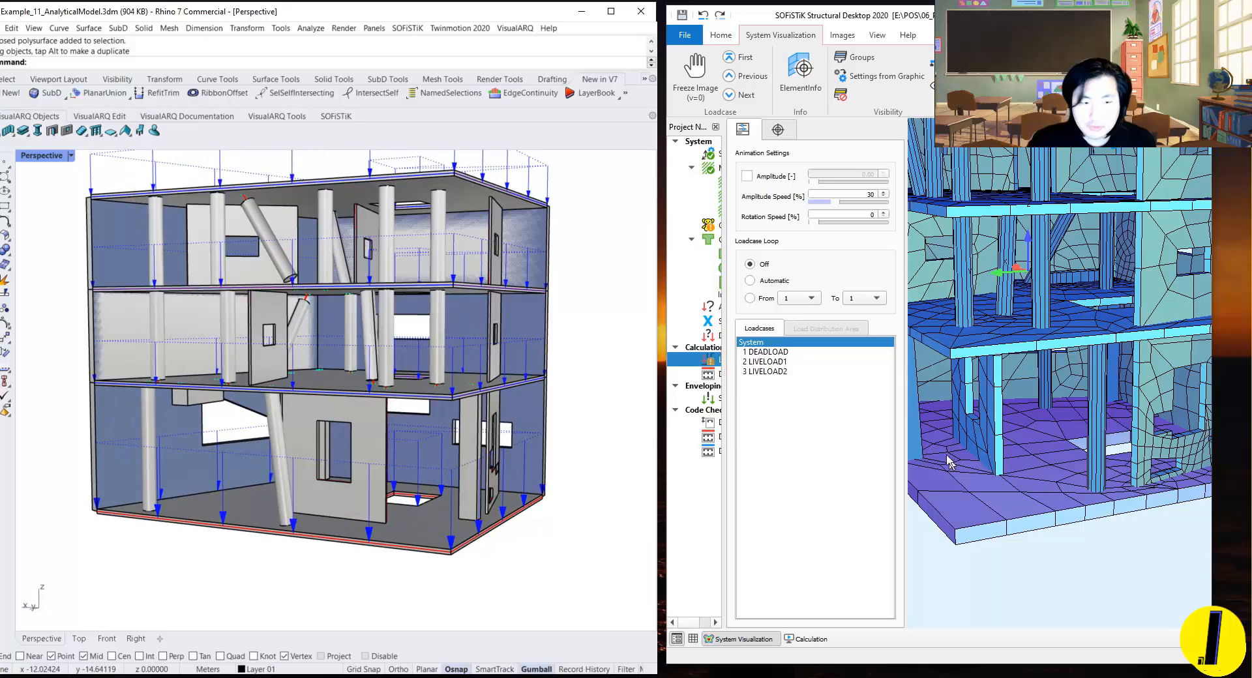
pyautogui.moveTo(978, 427); pyautogui.dragTo(1004, 426, button='middle')
pyautogui.moveTo(1004, 426); pyautogui.dragTo(945, 422)
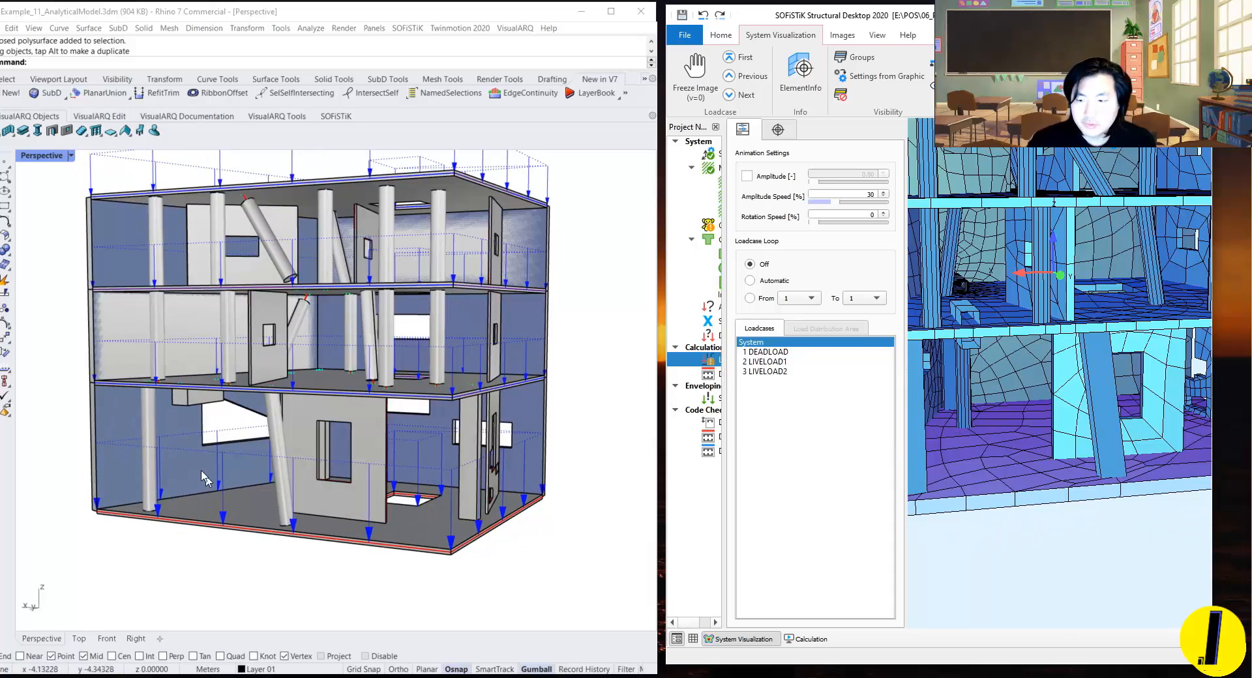
pyautogui.moveTo(202, 479); pyautogui.dragTo(193, 427, button='right')
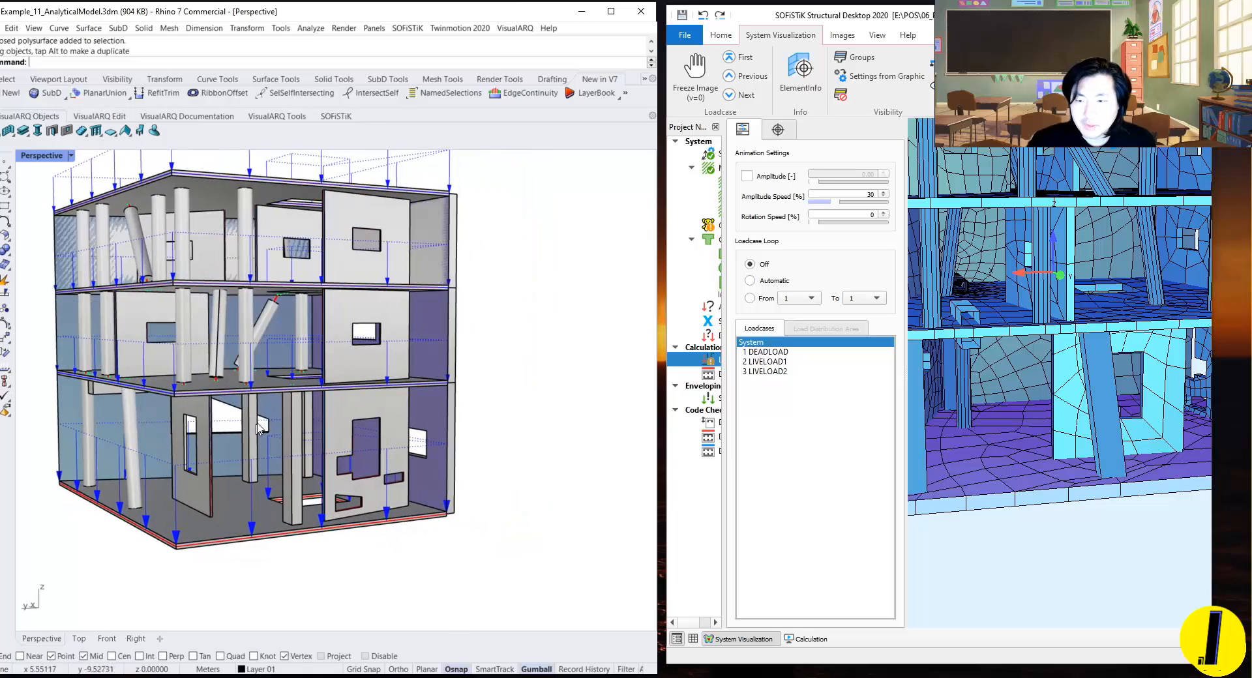
pyautogui.moveTo(1021, 428); pyautogui.dragTo(1019, 374)
pyautogui.scroll(8, 1039, 345)
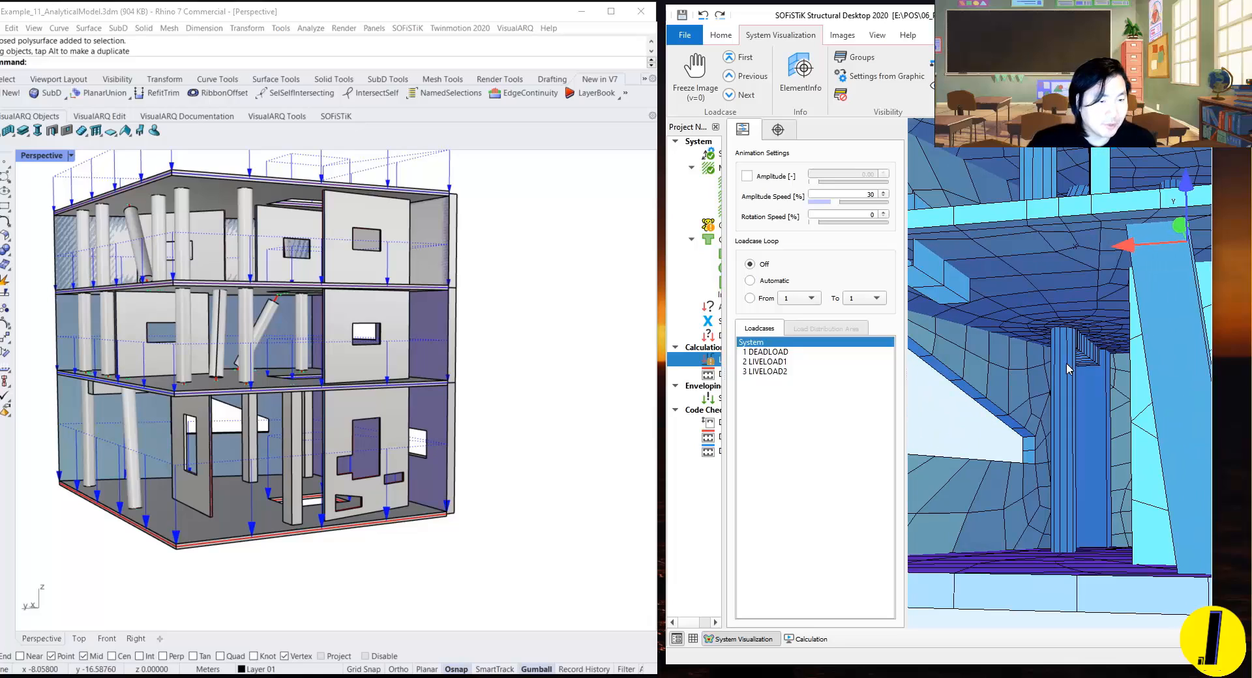
pyautogui.scroll(-10, 1067, 369)
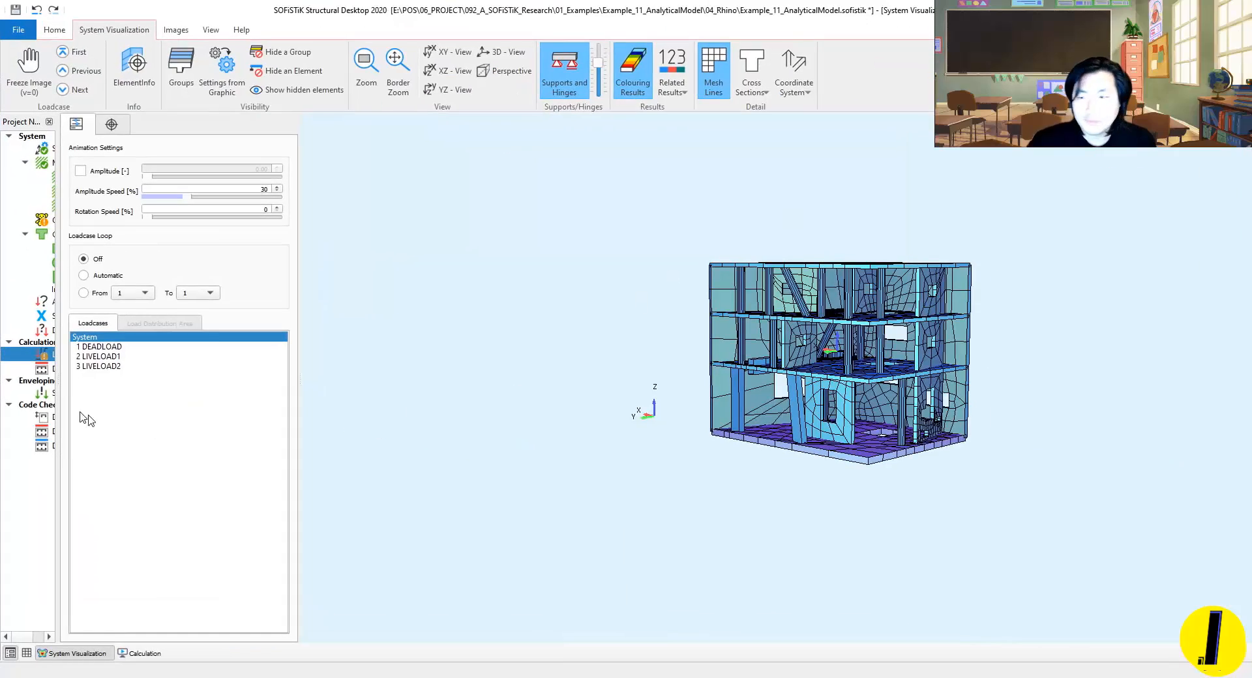
# Step: With SOFiSTiK in full size, examine the building's coloured results for load cases 1 DEADLOAD and 2 LIVELOAD1
pyautogui.click(110, 350)
pyautogui.scroll(5, 847, 342)
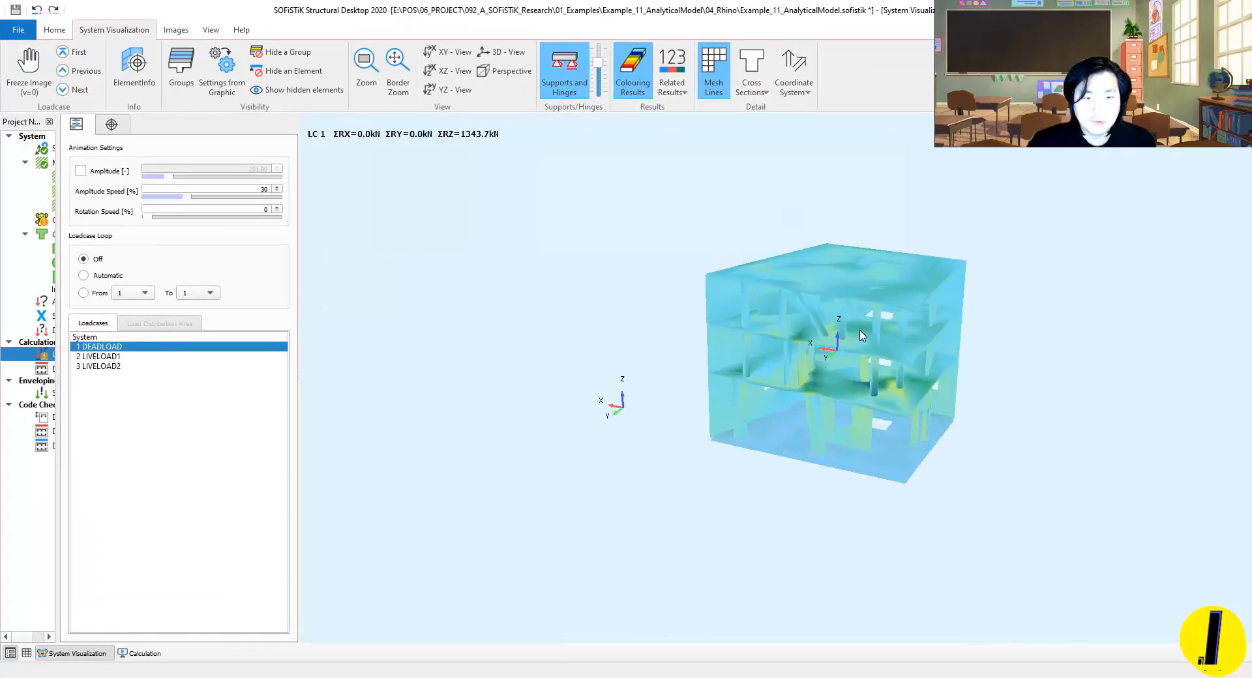
pyautogui.moveTo(847, 337); pyautogui.dragTo(626, 302)
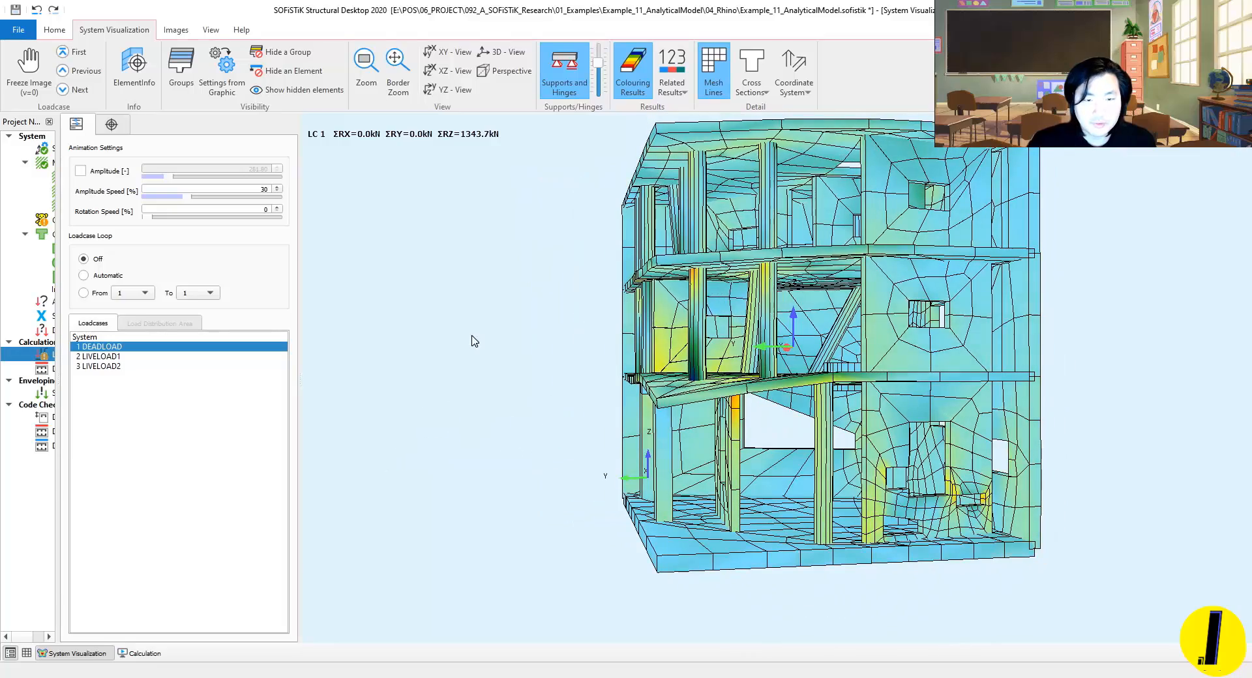
pyautogui.click(111, 357)
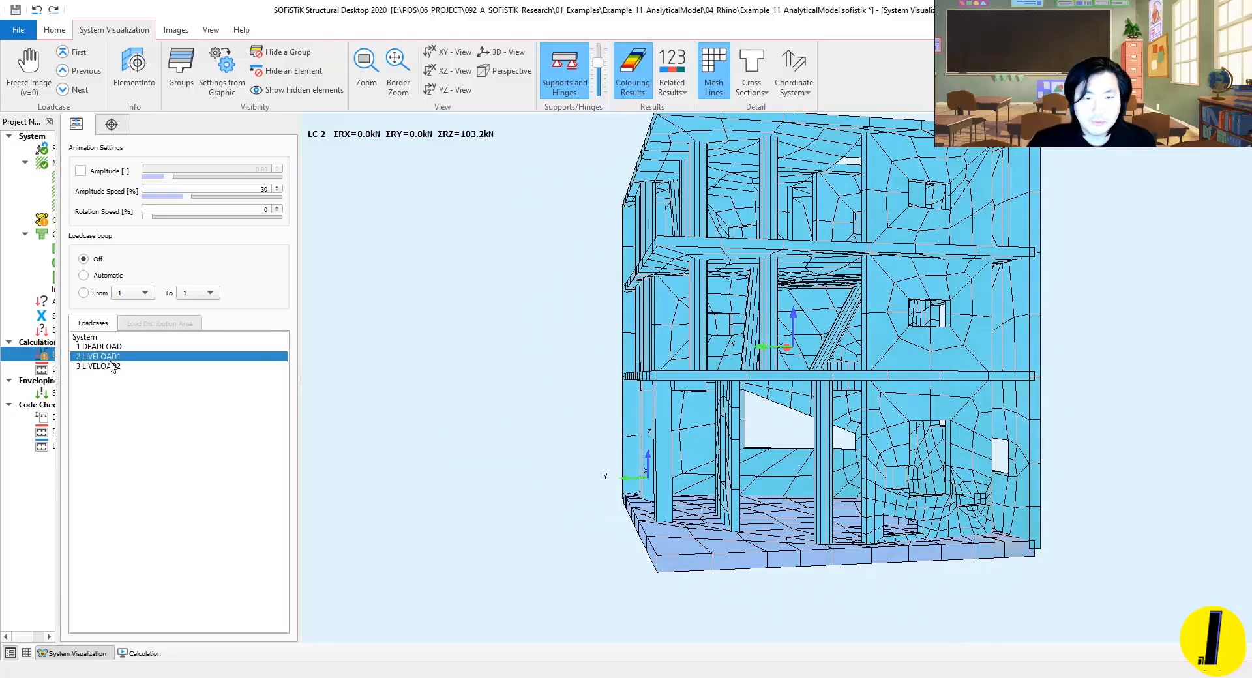
pyautogui.moveTo(906, 334); pyautogui.dragTo(979, 363)
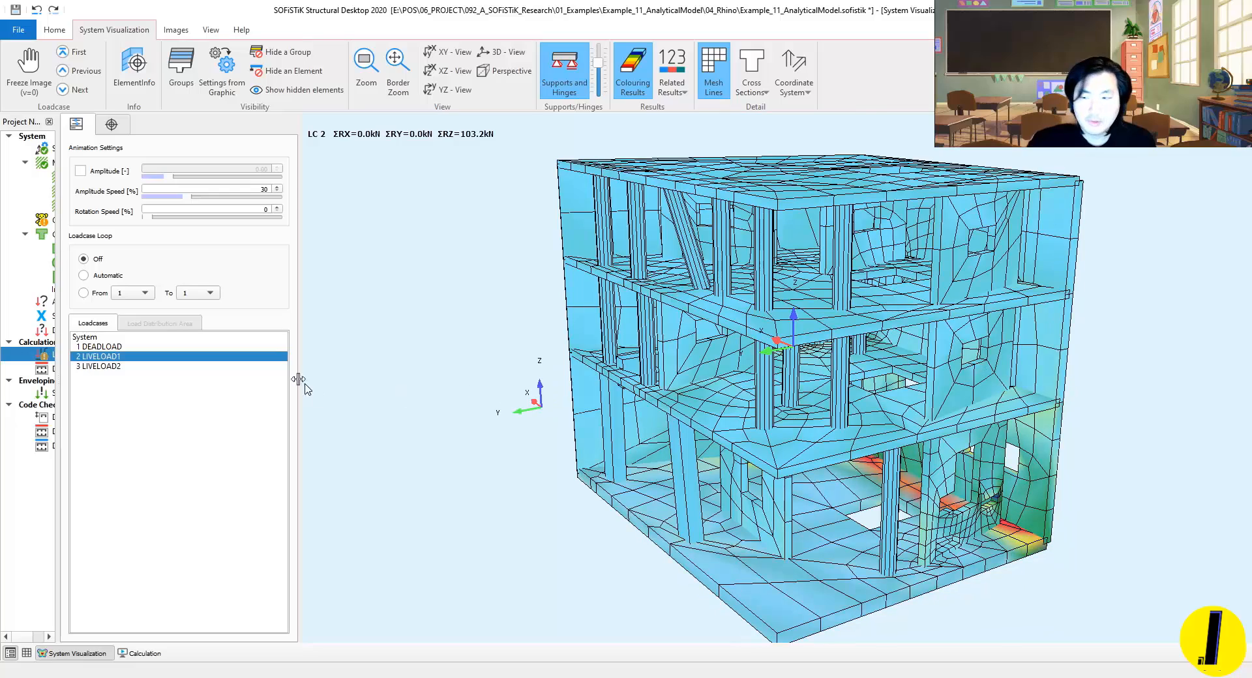
# Step: Display the building's coloured results for load case 3 LIVELOAD2
pyautogui.click(140, 367)
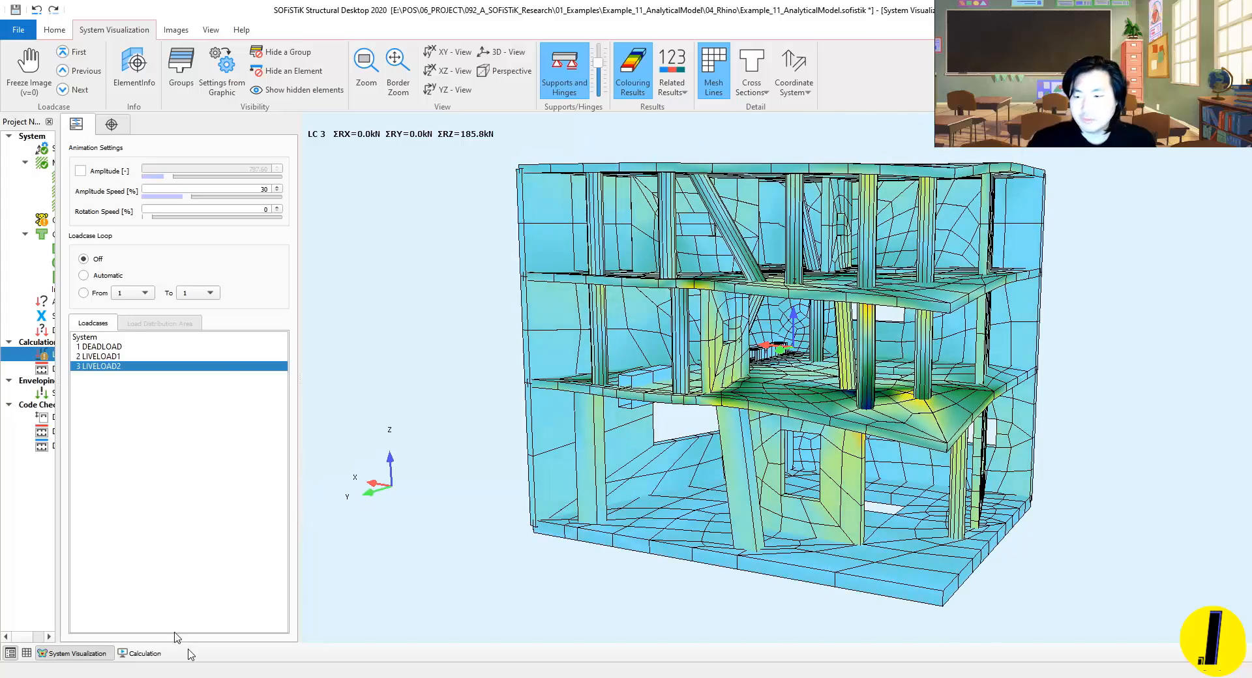
# Step: Switch to Rhino in full size, rotate the ground-floor interior wall about its vertical axis, and use Wireframe display
pyautogui.hotkey('alt', 'Tab')
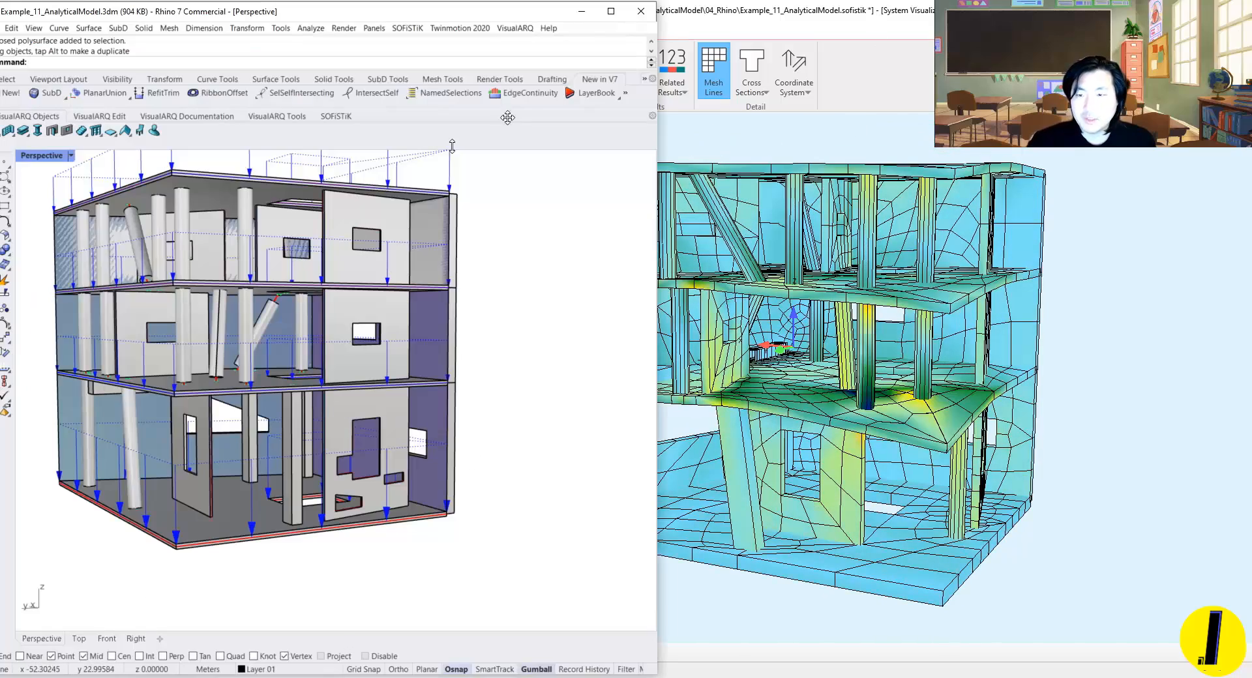
pyautogui.click(611, 11)
pyautogui.scroll(5, 495, 456)
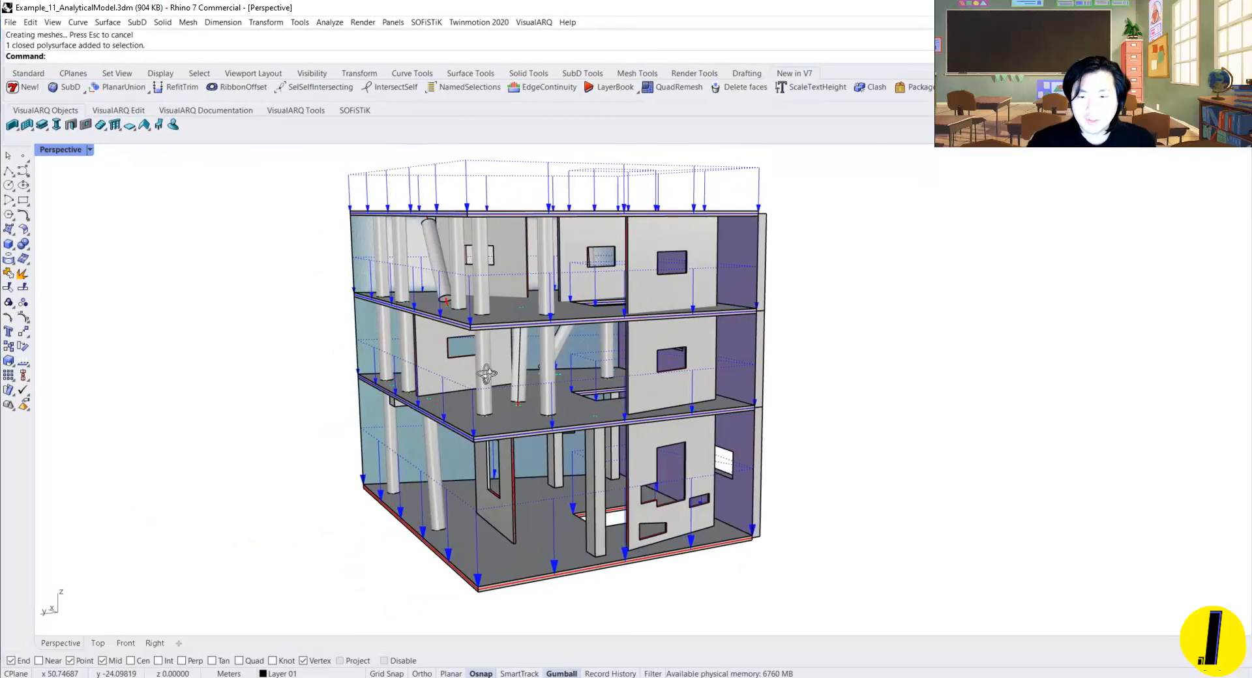
pyautogui.click(547, 461)
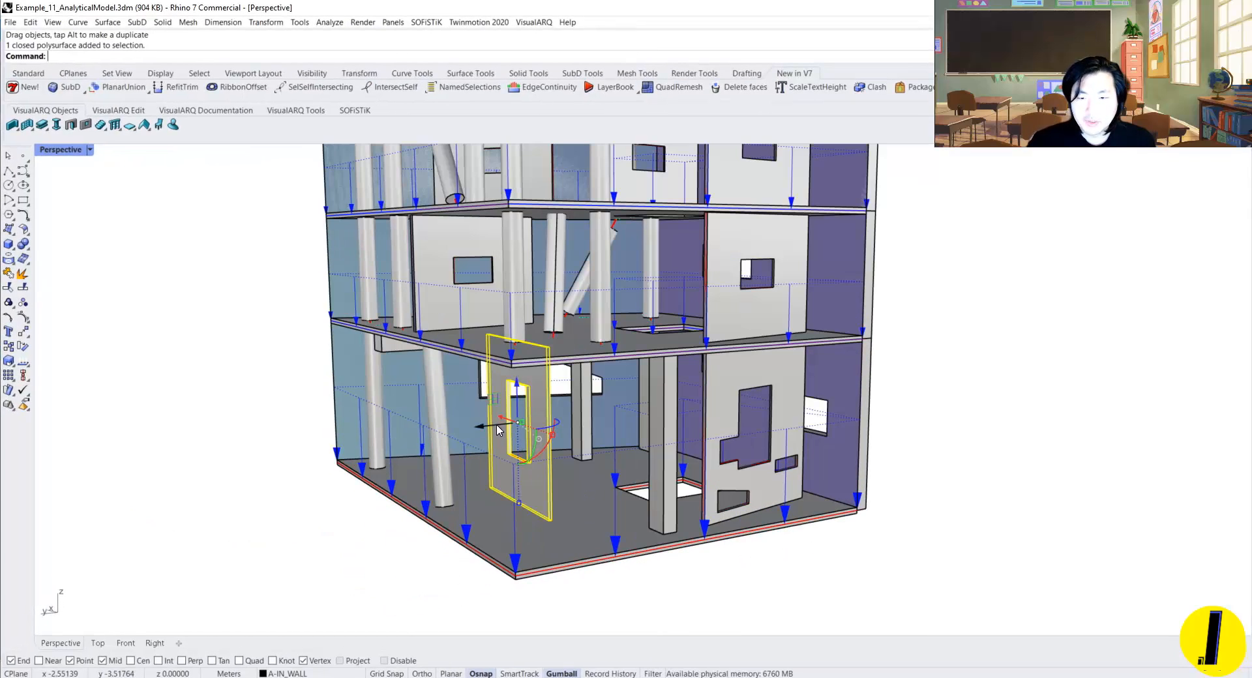
pyautogui.moveTo(497, 430); pyautogui.dragTo(551, 439)
pyautogui.hotkey('ctrl', 'alt', 'w')
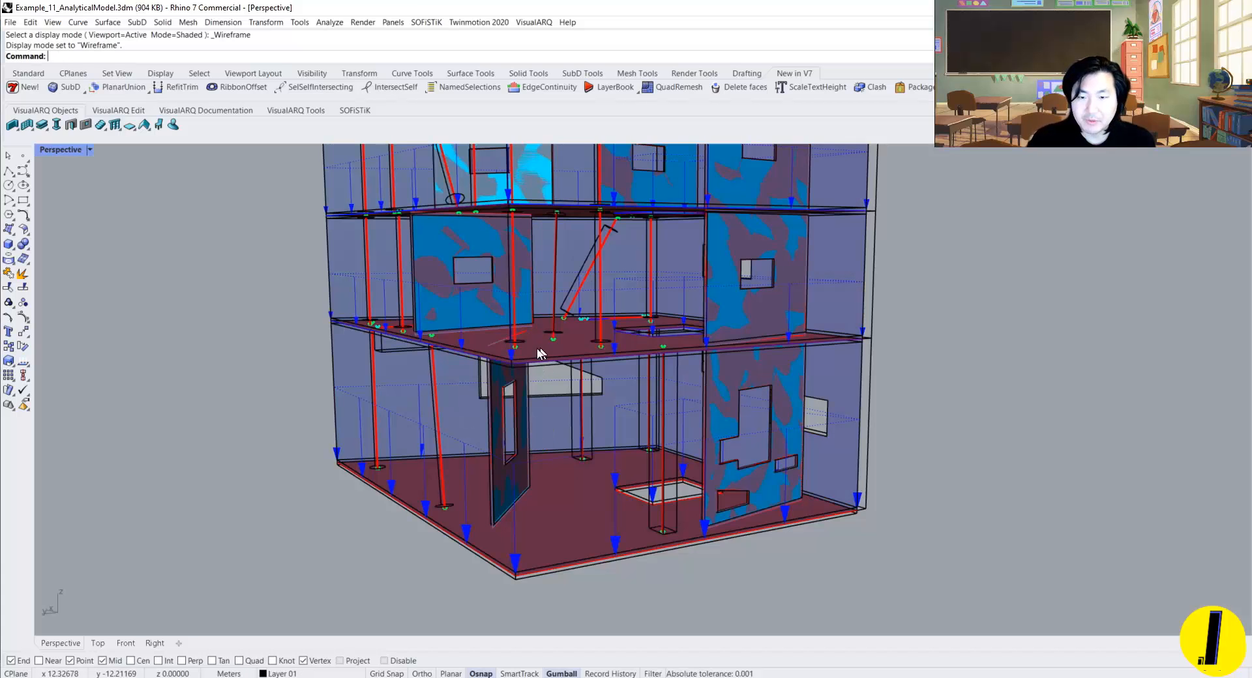
# Step: Delete one round column from the middle storey of the building
pyautogui.scroll(6, 559, 385)
pyautogui.click(624, 394)
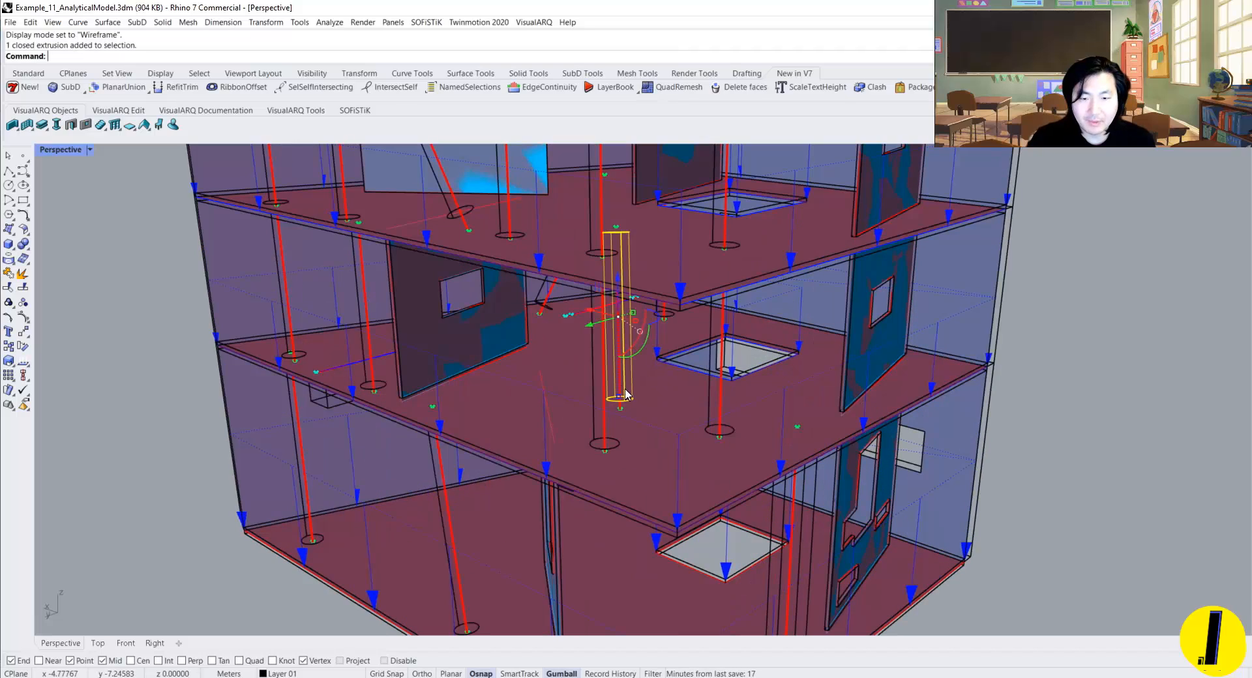
pyautogui.moveTo(625, 394); pyautogui.dragTo(659, 372, button='right')
pyautogui.press('Delete')
# Step: Tilt the round middle-storey column in front of the floor opening strongly out of vertical
pyautogui.click(792, 321)
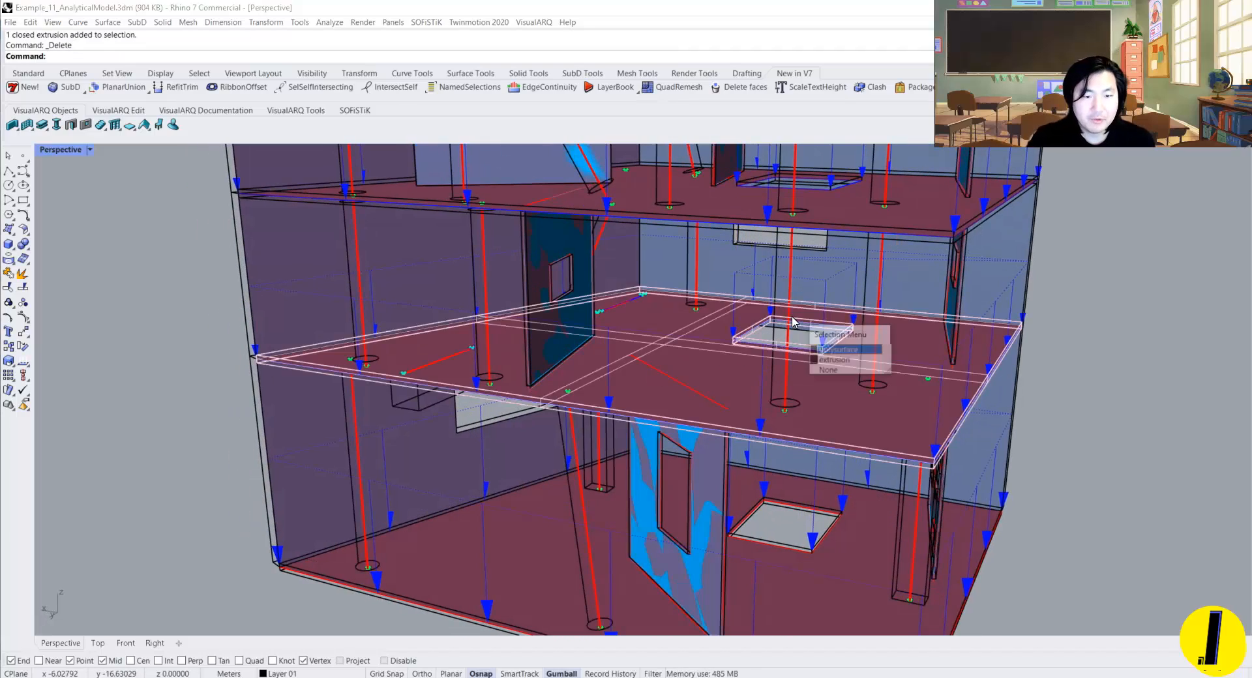
pyautogui.click(781, 353)
pyautogui.click(774, 384)
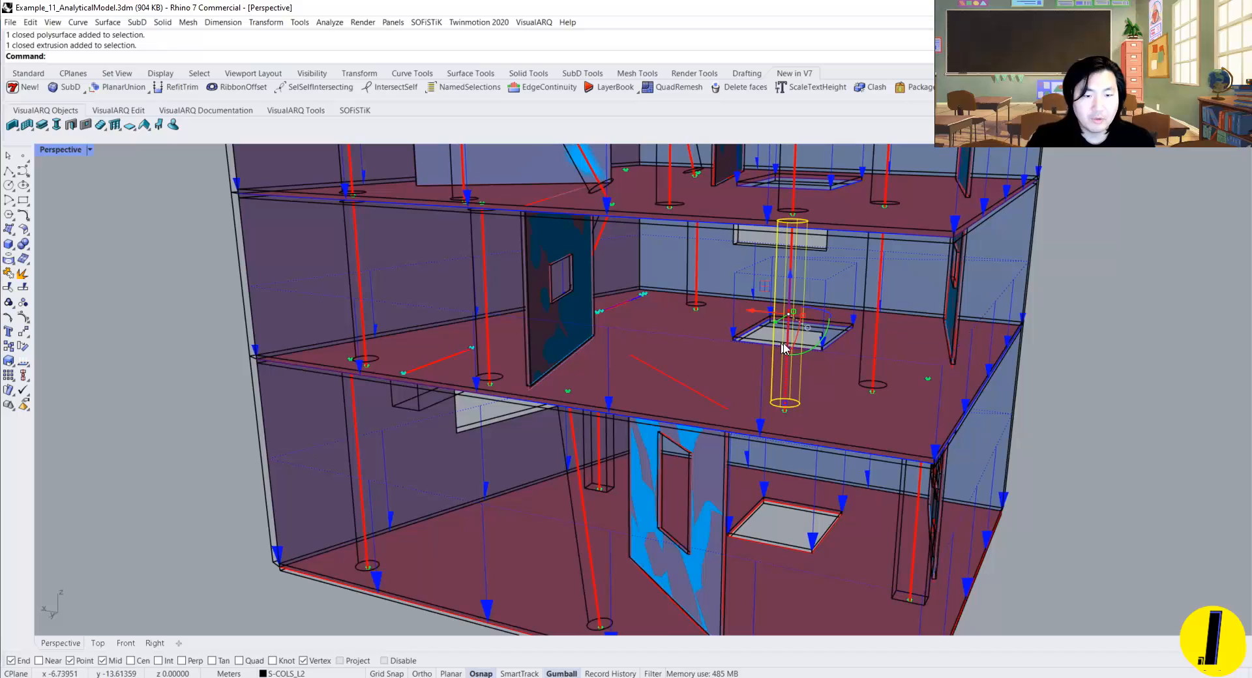
pyautogui.moveTo(817, 350); pyautogui.dragTo(798, 353)
pyautogui.press('Escape')
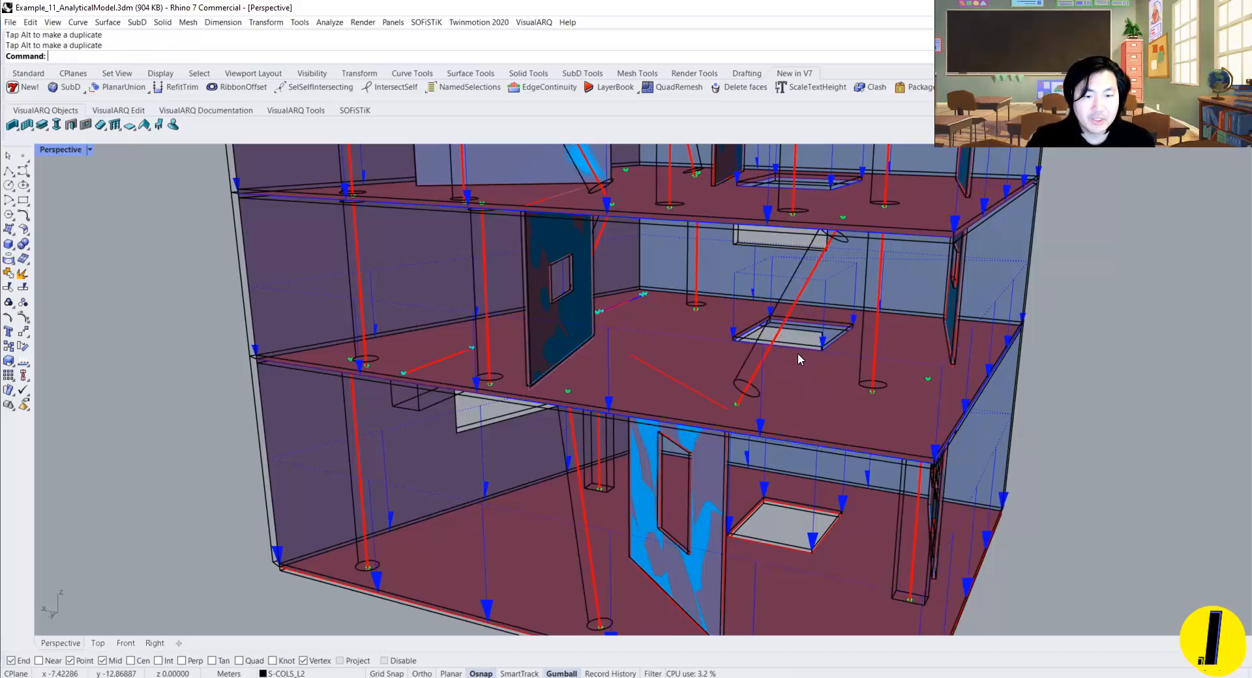
# Step: Tilt the middle-storey column beside the interior wall slightly out of vertical
pyautogui.moveTo(797, 354); pyautogui.dragTo(677, 378, button='right')
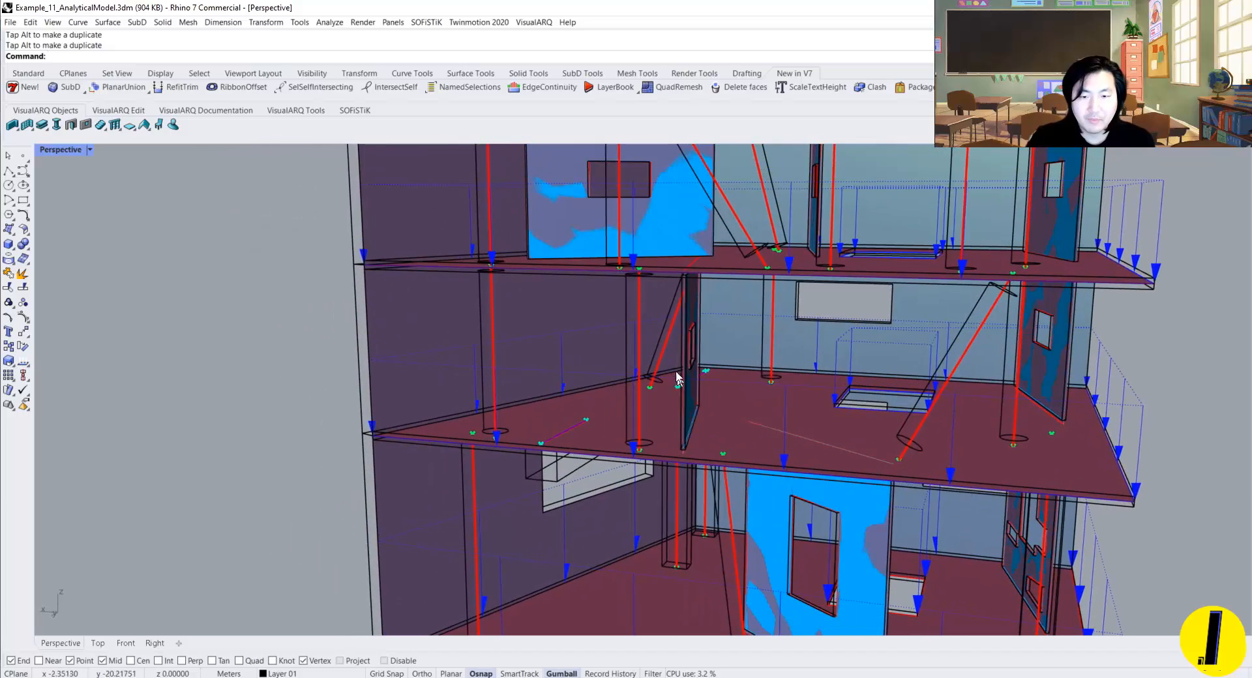
pyautogui.click(623, 301)
pyautogui.moveTo(622, 300); pyautogui.dragTo(566, 331, button='right')
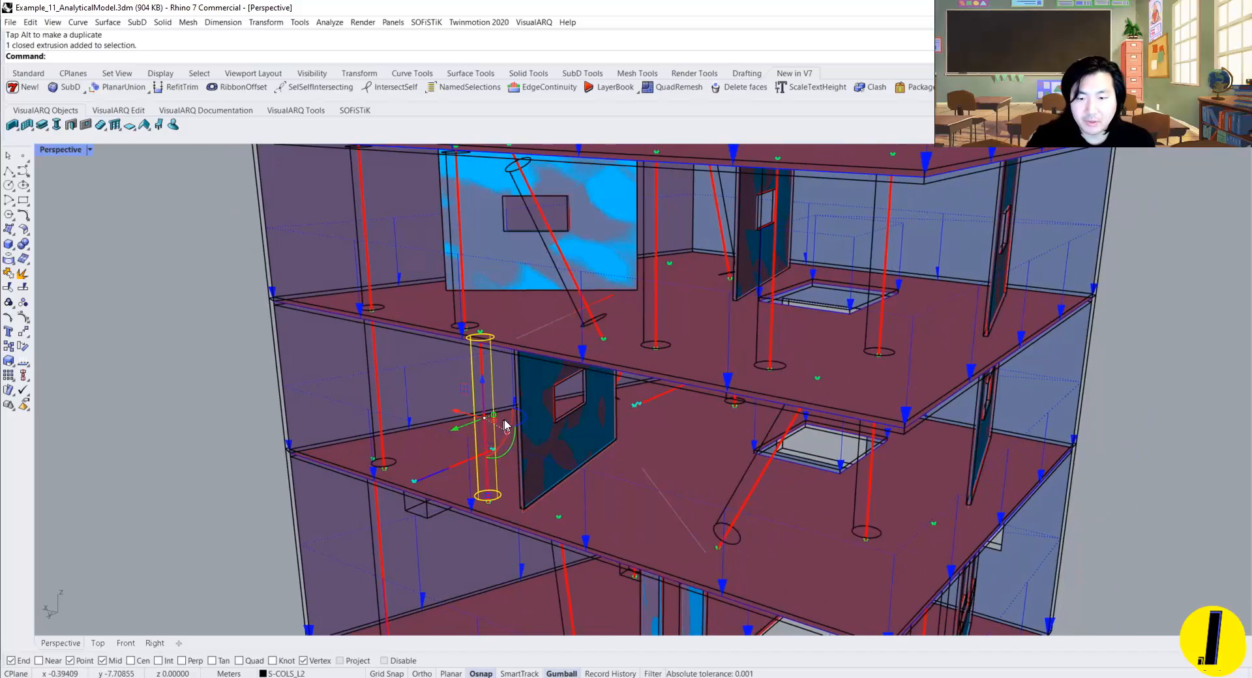
pyautogui.moveTo(509, 428); pyautogui.dragTo(494, 429)
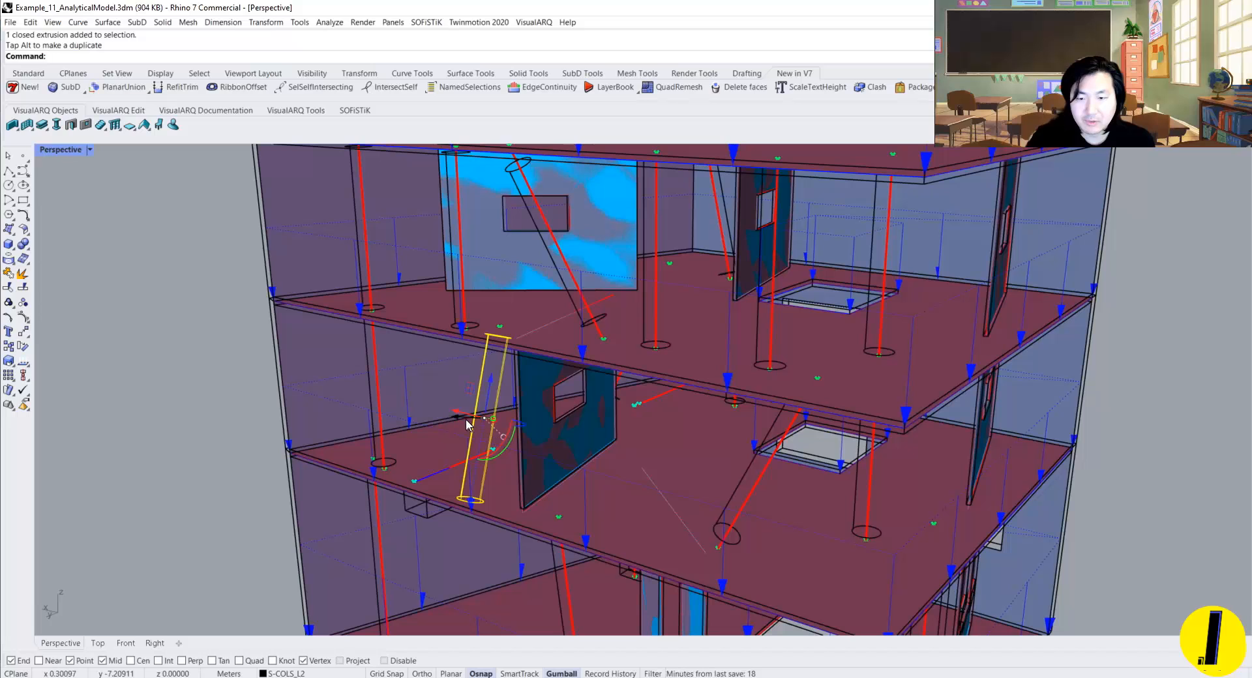
pyautogui.moveTo(494, 428); pyautogui.dragTo(649, 397, button='right')
# Step: Rotate the middle-storey interior wall with the window opening about its vertical axis
pyautogui.click(666, 393)
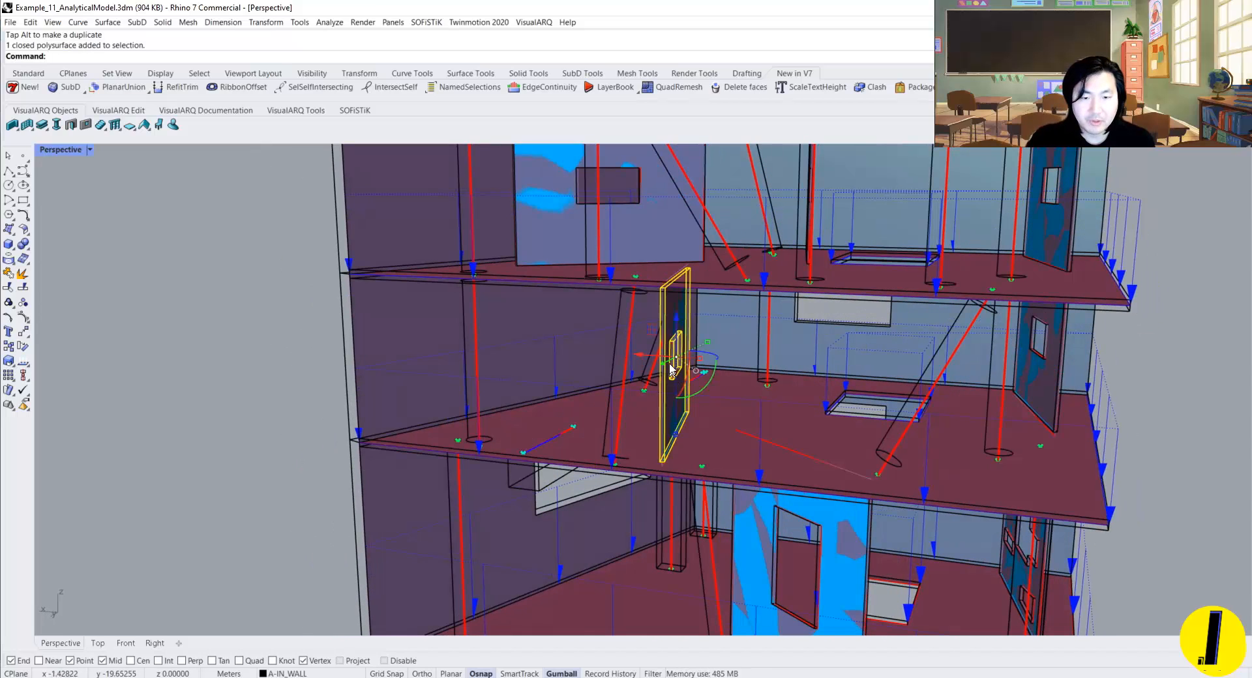
pyautogui.moveTo(650, 361); pyautogui.dragTo(742, 370)
pyautogui.press('Escape')
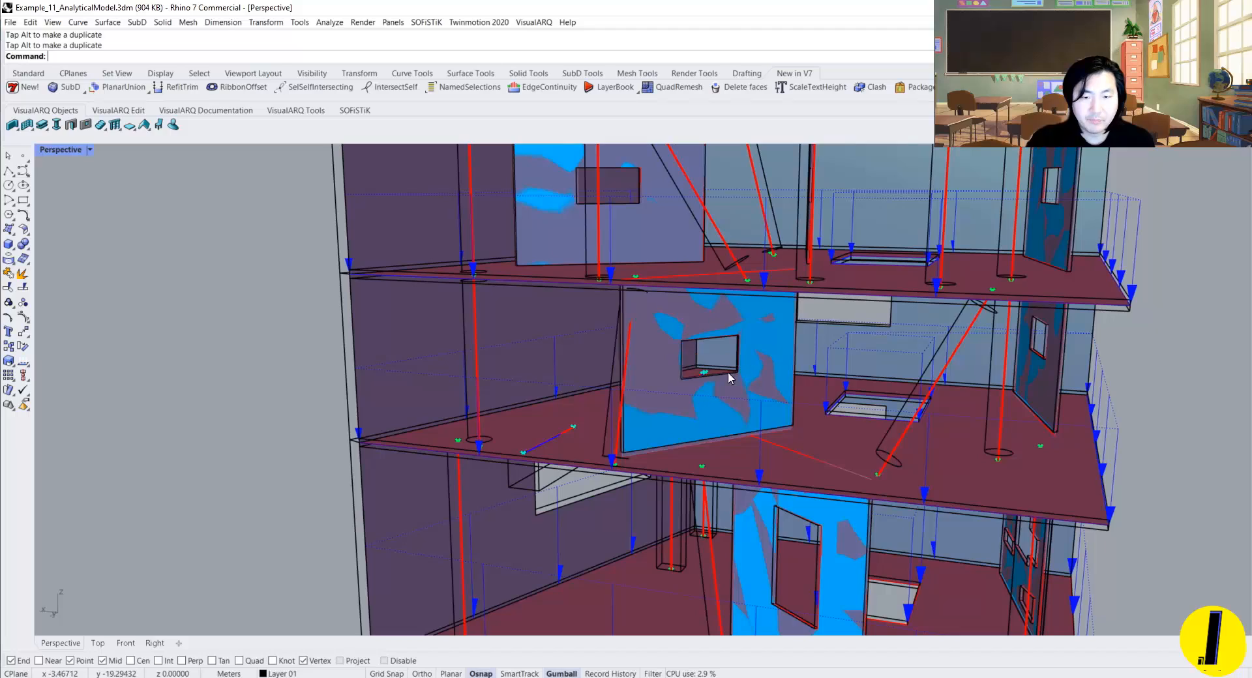
pyautogui.moveTo(730, 378); pyautogui.dragTo(757, 385, button='right')
pyautogui.scroll(-3, 773, 382)
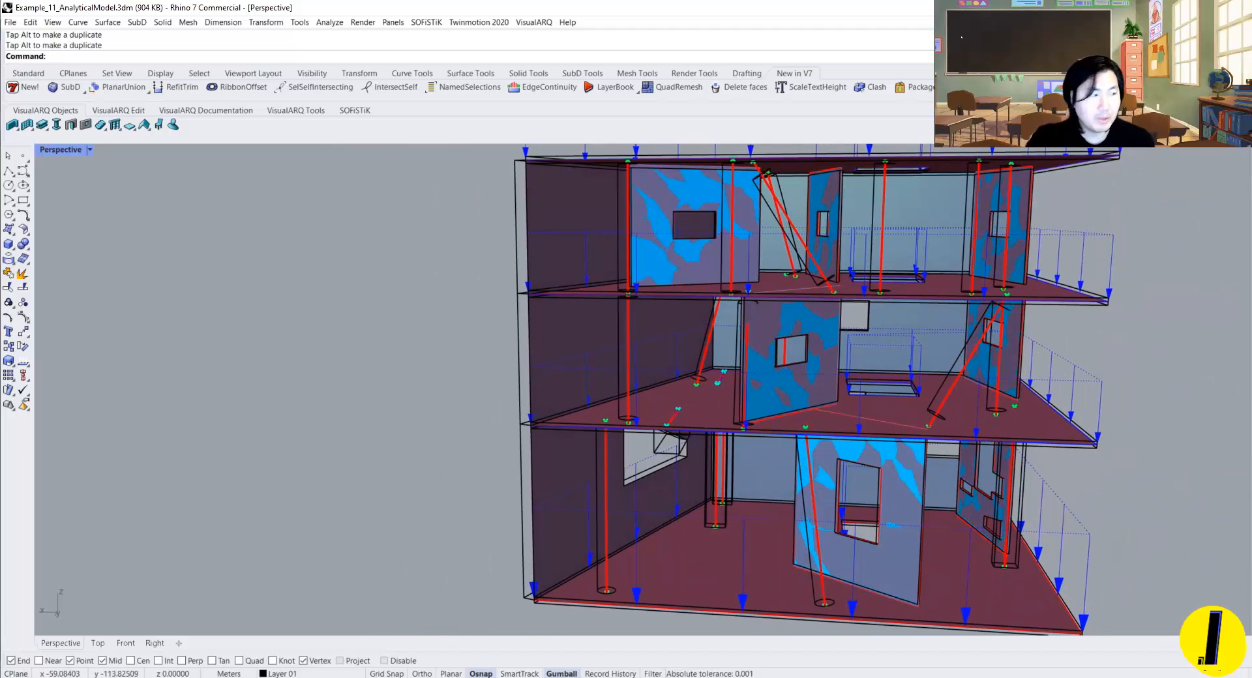
# Step: Create a sphere by its diameter on the ground floor and move it into the middle-storey exterior wall
pyautogui.click(9, 244)
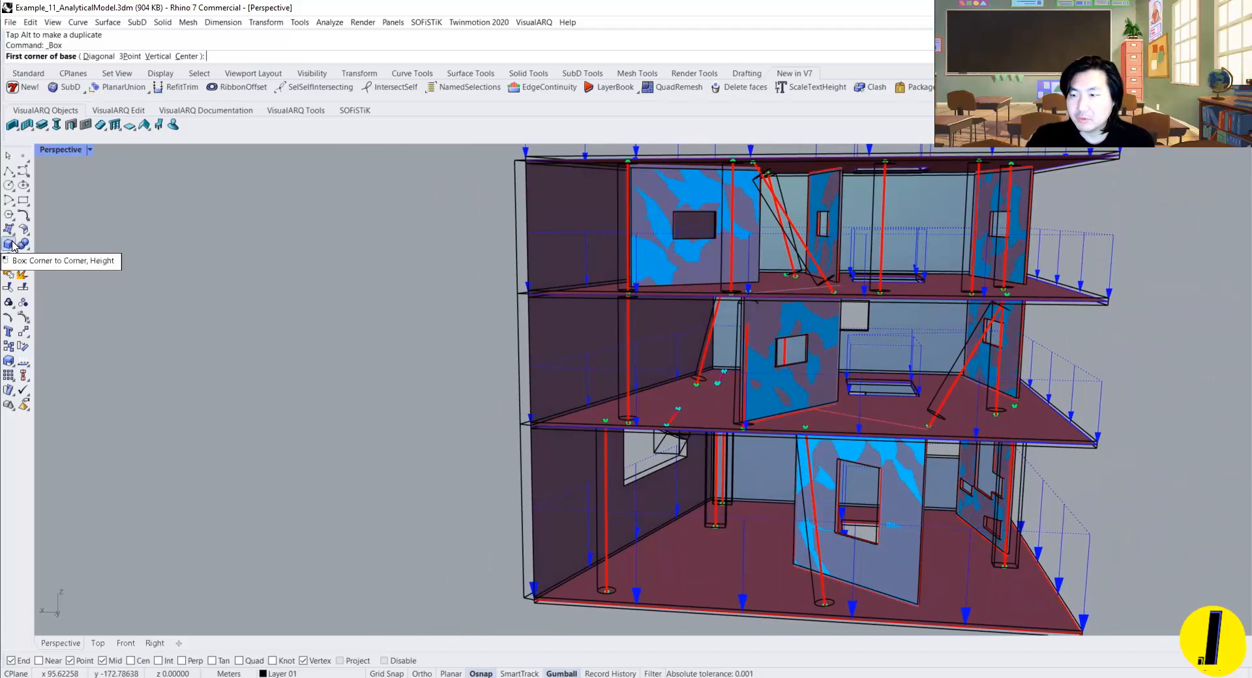
pyautogui.click(13, 251)
pyautogui.click(54, 252)
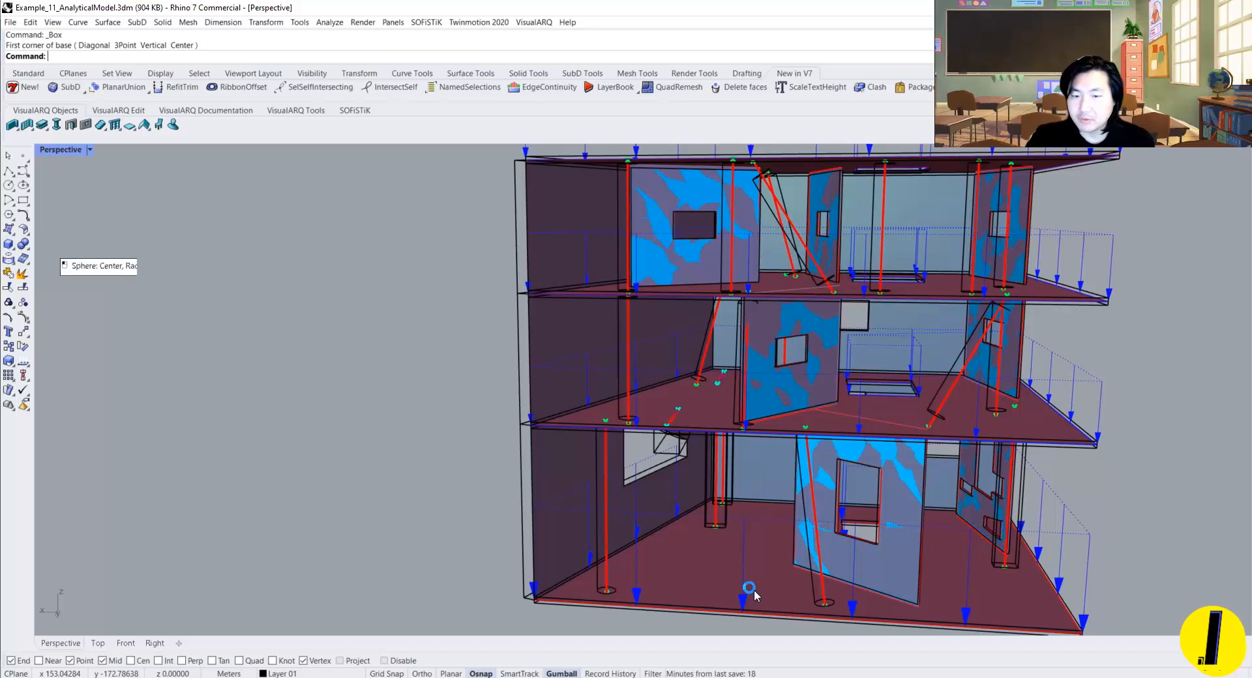
pyautogui.click(695, 566)
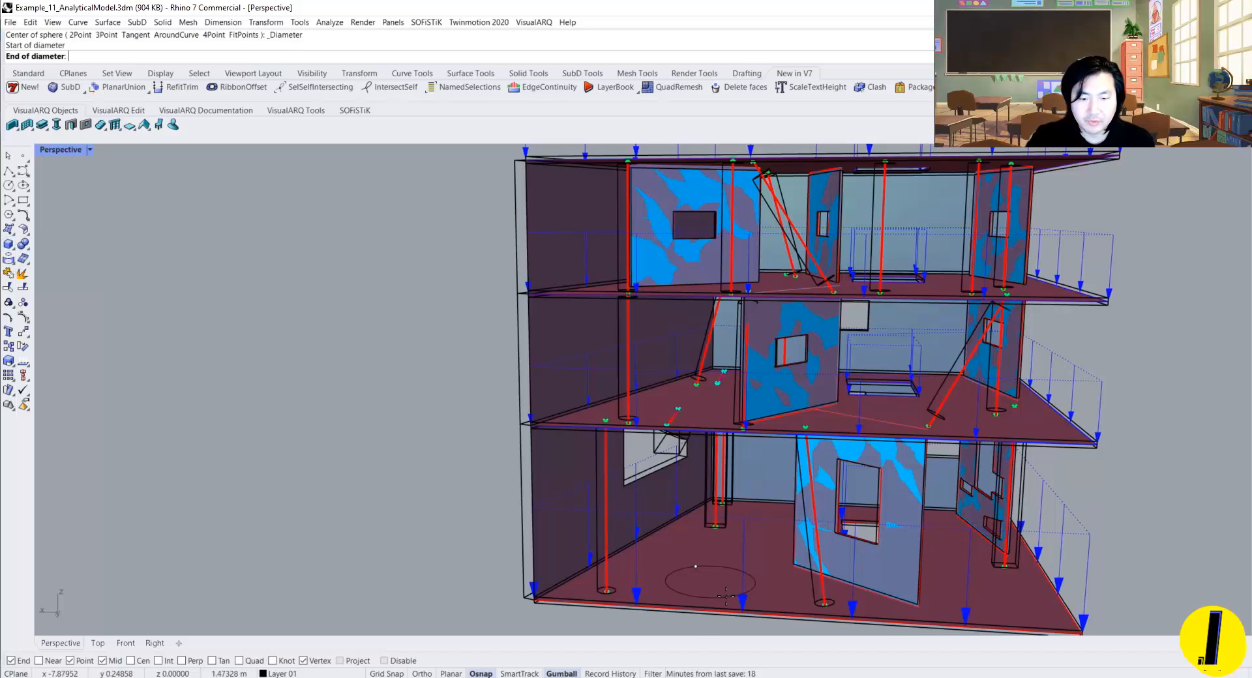
pyautogui.click(687, 550)
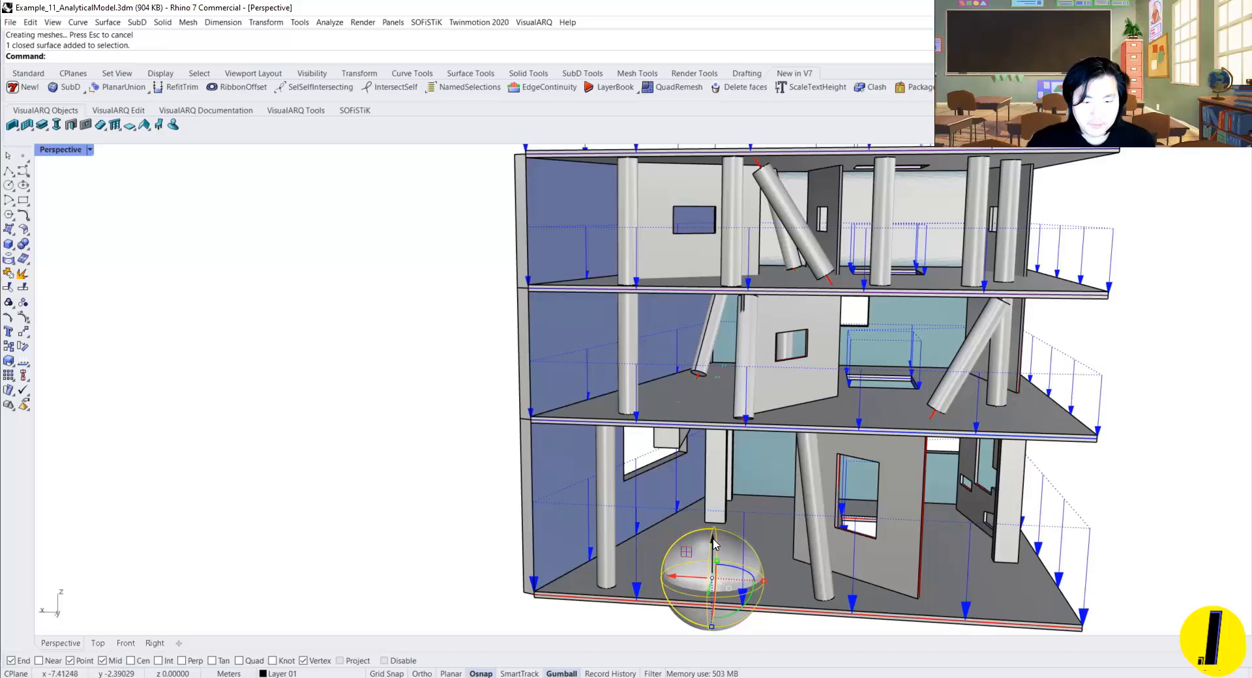
pyautogui.moveTo(714, 550); pyautogui.dragTo(548, 348)
pyautogui.press('Escape')
# Step: Subtract the sphere from the middle-storey exterior wall with BooleanDifference to cut a round opening, and return to Wireframe display
pyautogui.moveTo(538, 382); pyautogui.dragTo(729, 393, button='right')
pyautogui.keyDown('shift'); pyautogui.moveTo(729, 393); pyautogui.dragTo(615, 408, button='right'); pyautogui.keyUp('shift')
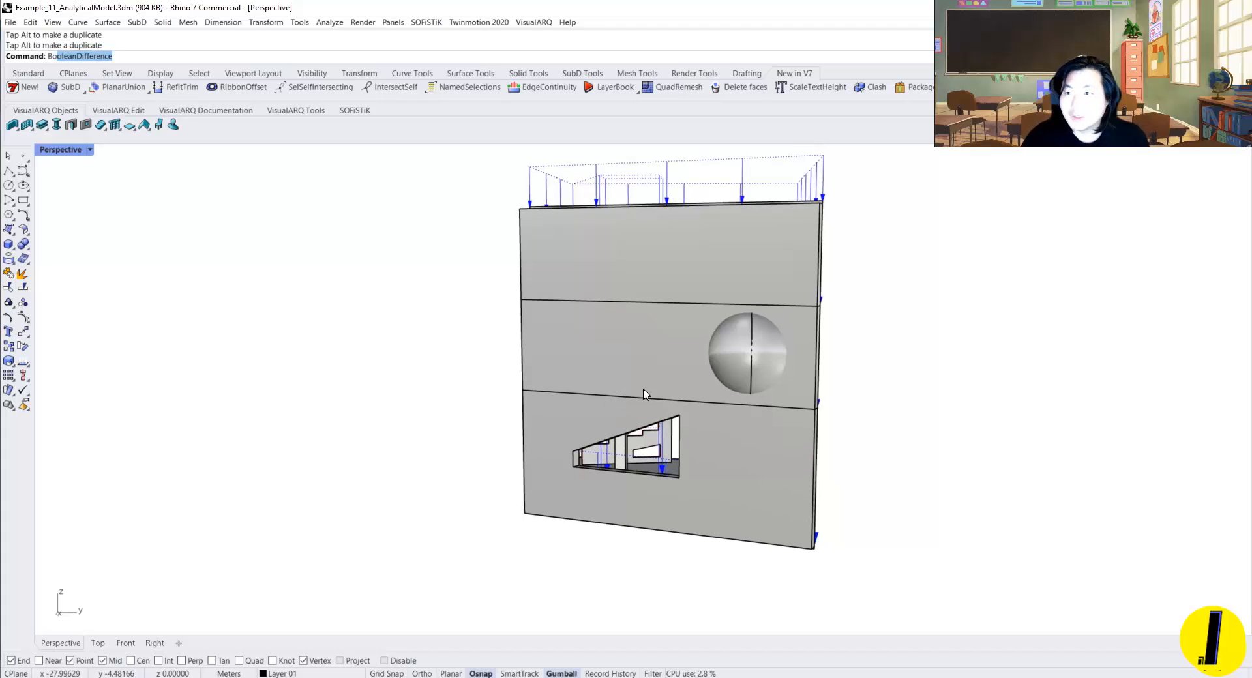
pyautogui.click(676, 342)
pyautogui.press('Return')
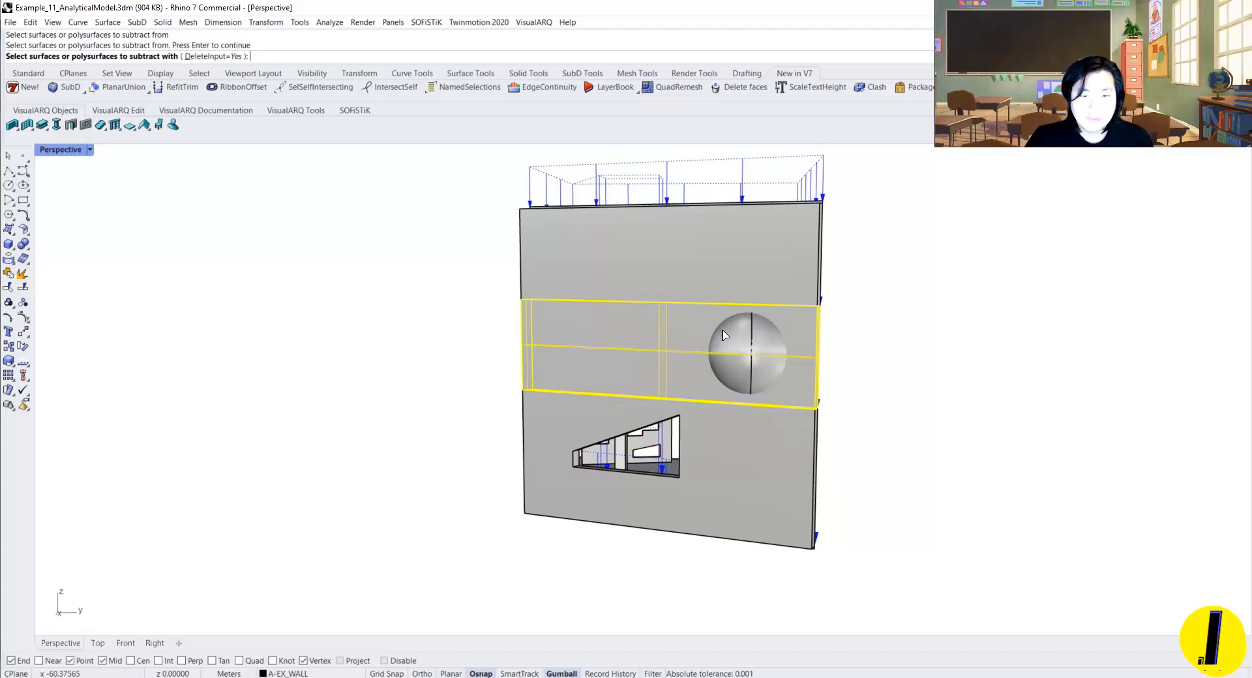
pyautogui.press('Return')
pyautogui.hotkey('ctrl', 'alt', 'w')
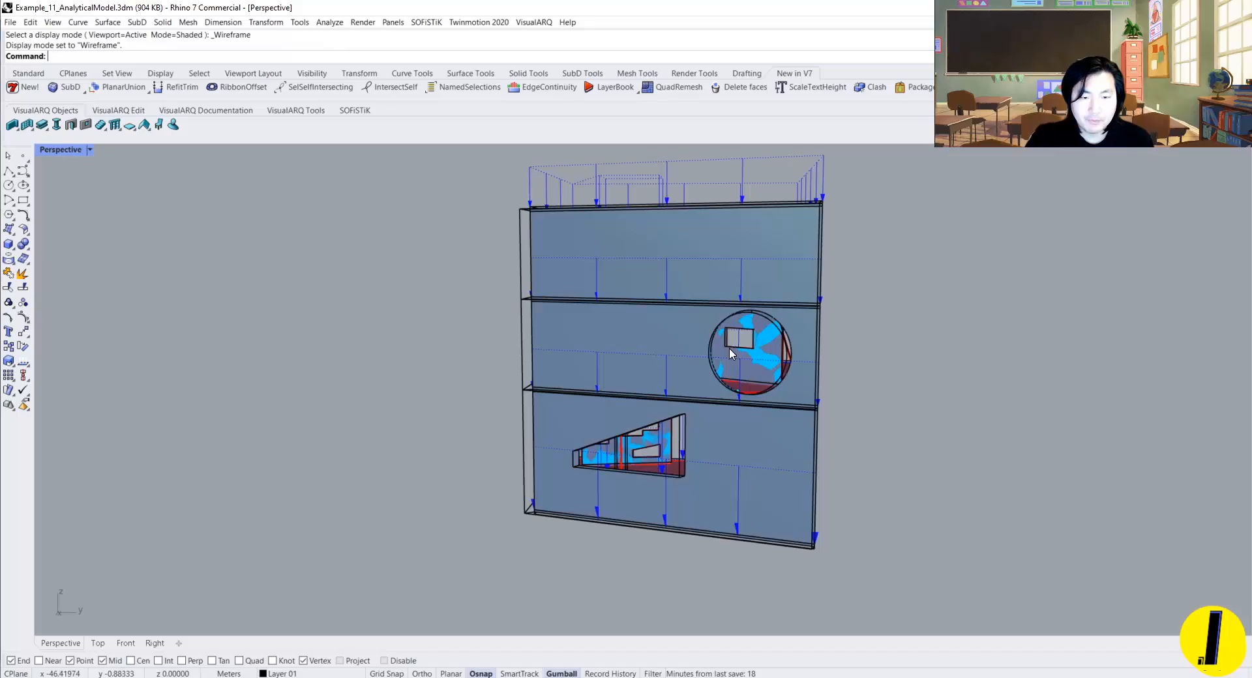
pyautogui.moveTo(729, 348)
pyautogui.mouseDown(button='right')
pyautogui.moveTo(620, 377)
pyautogui.moveTo(550, 341)
pyautogui.moveTo(552, 352)
pyautogui.moveTo(489, 391)
pyautogui.mouseUp(button='right')
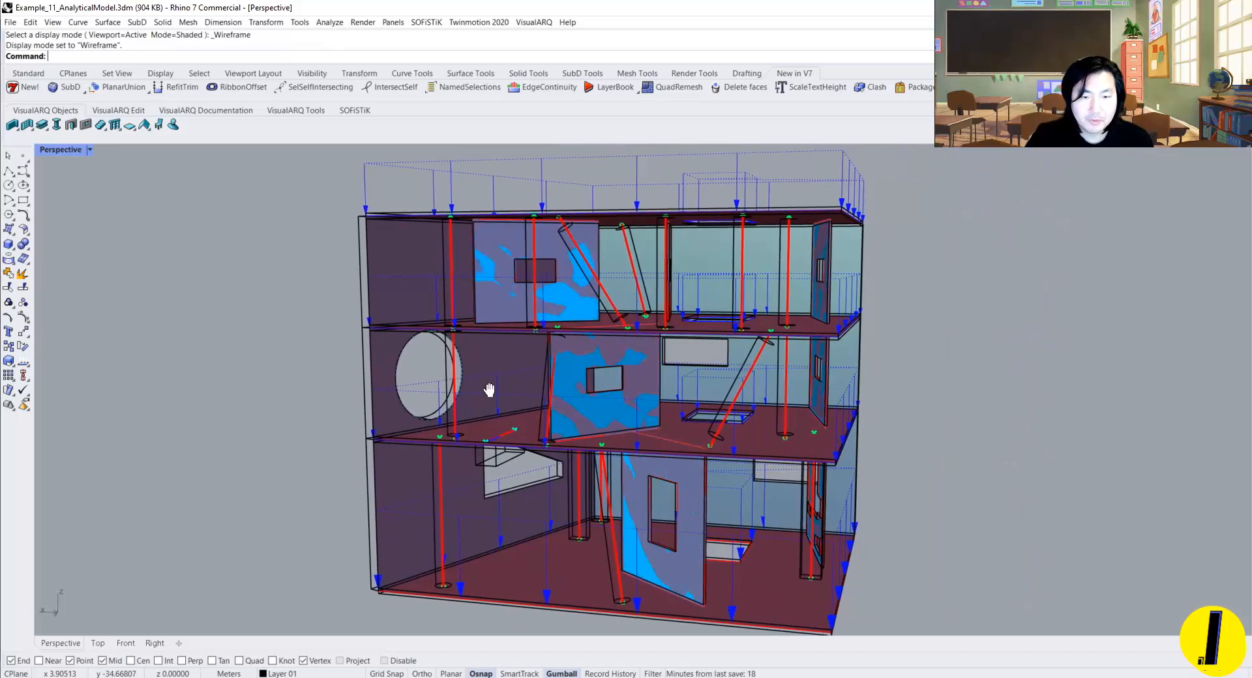
# Step: Create a small sphere by its diameter and place it through the base of the ground-floor interior wall, using Shaded display
pyautogui.click(12, 253)
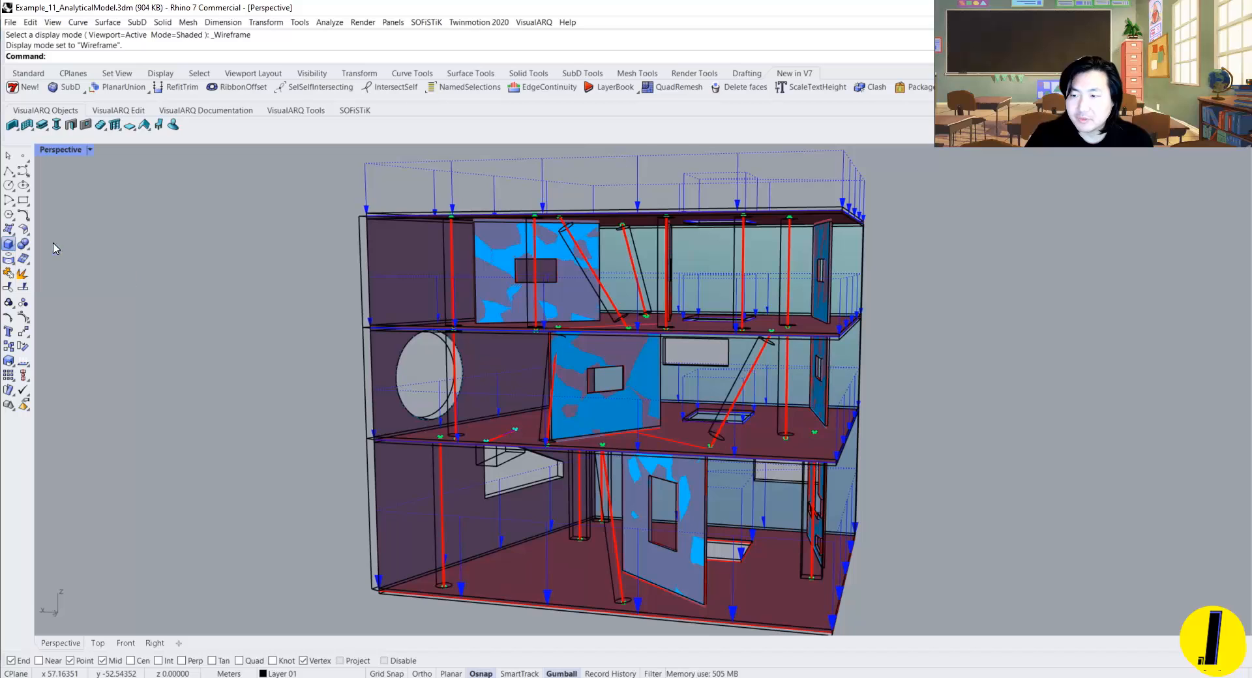
pyautogui.click(658, 587)
pyautogui.click(675, 588)
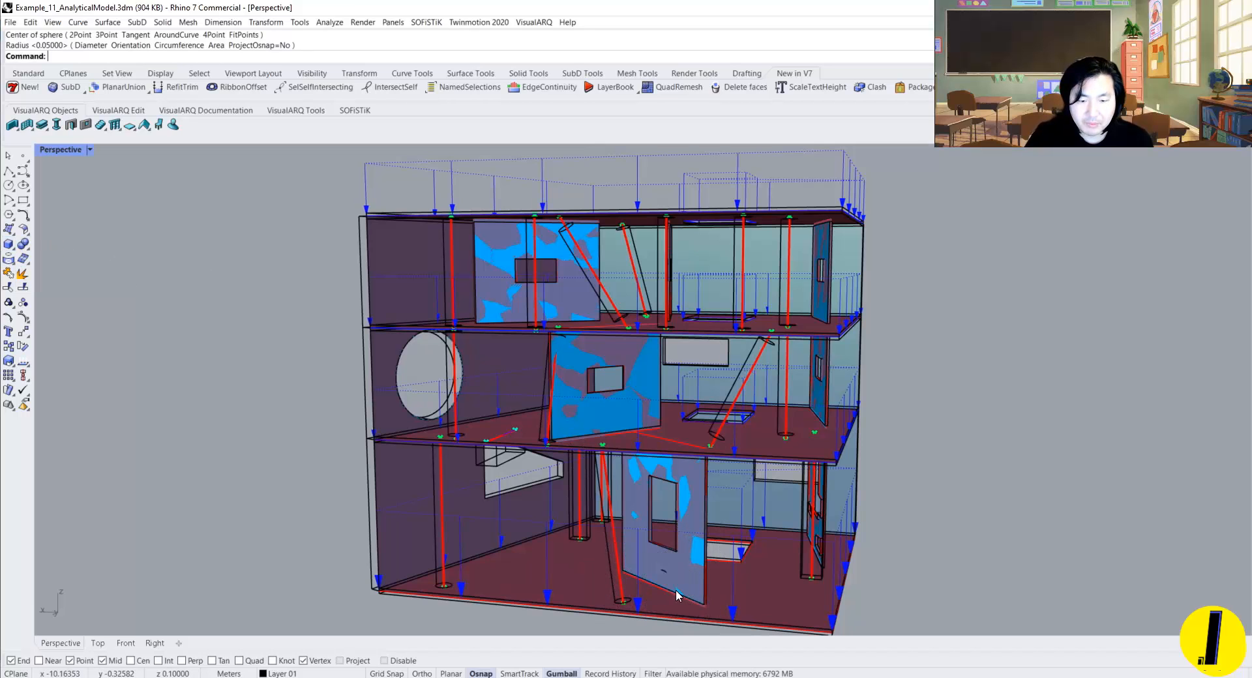
pyautogui.scroll(5, 675, 590)
pyautogui.hotkey('ctrl', 'alt', 's')
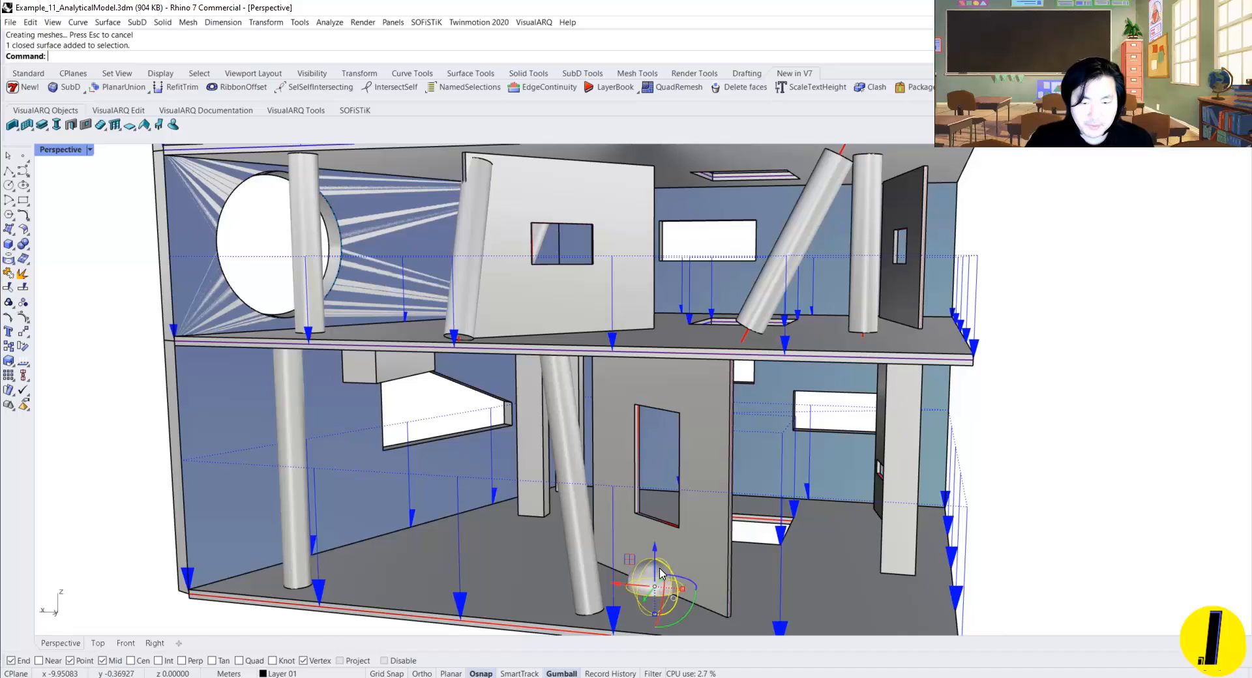
pyautogui.moveTo(656, 550); pyautogui.dragTo(666, 522)
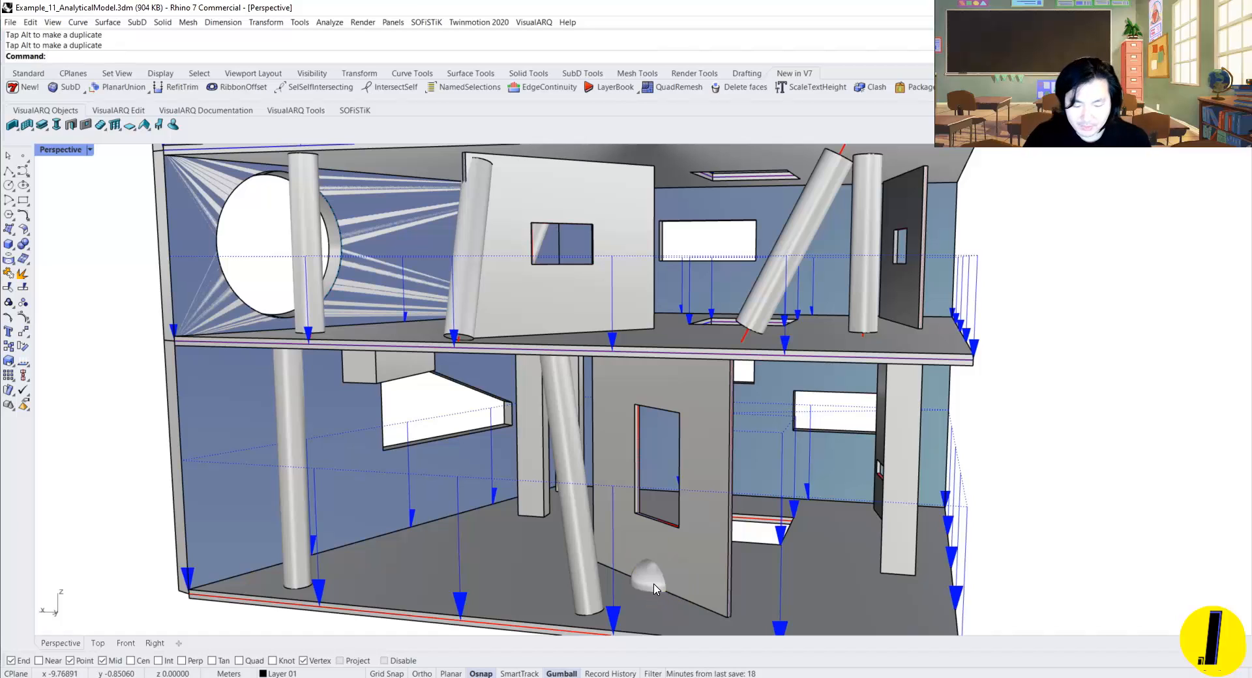
# Step: Subtract the small sphere from the ground-floor interior wall with BooleanDifference to cut an arched notch, and return to Wireframe display
pyautogui.click(690, 557)
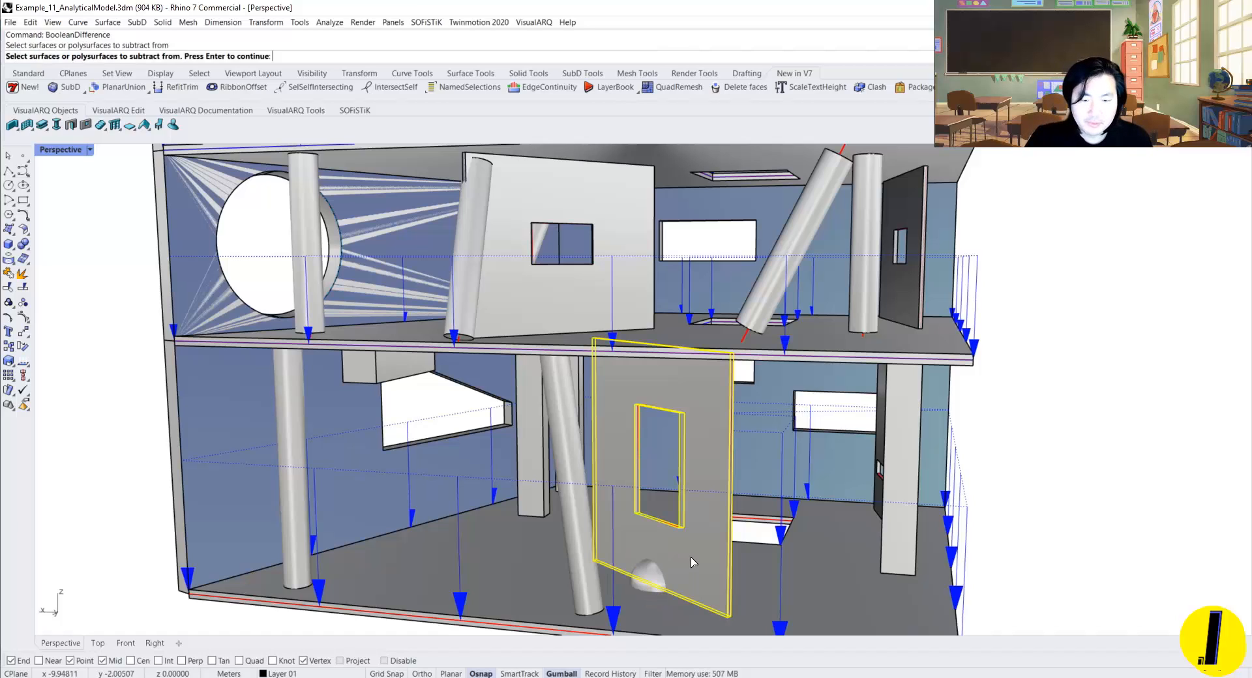
pyautogui.press('Return')
pyautogui.click(652, 577)
pyautogui.press('Return')
pyautogui.hotkey('ctrl', 'alt', 'w')
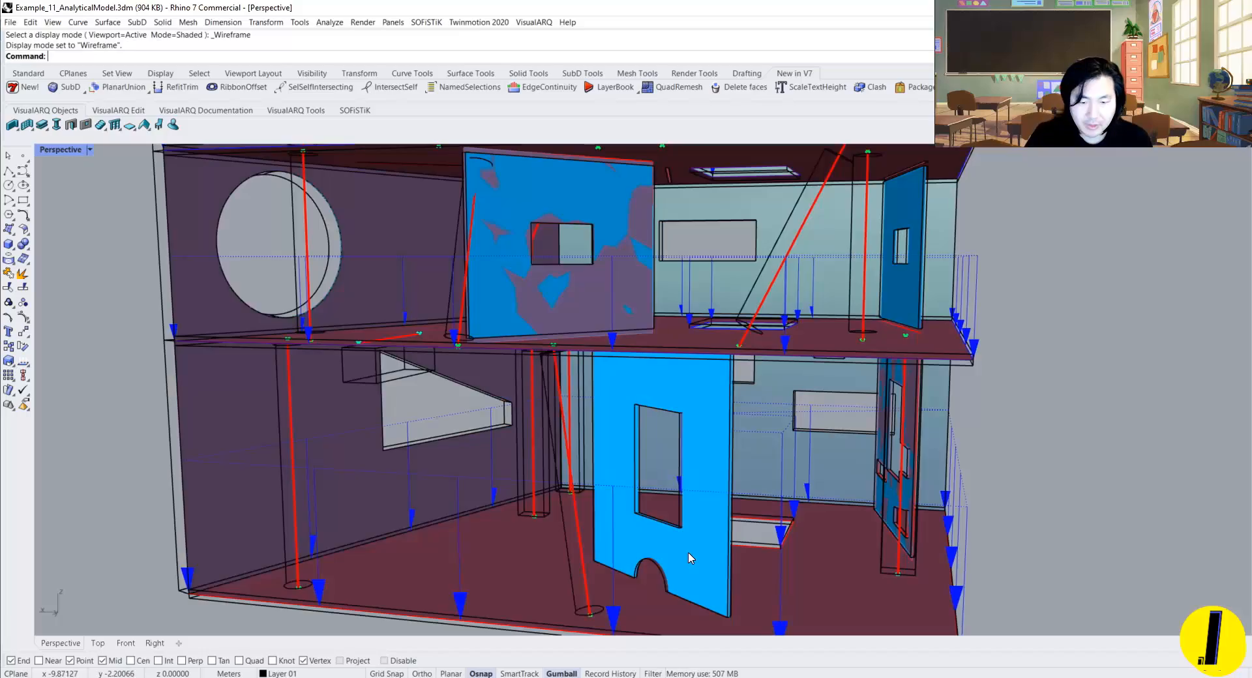
pyautogui.scroll(-5, 711, 549)
pyautogui.moveTo(711, 549); pyautogui.dragTo(630, 543, button='right')
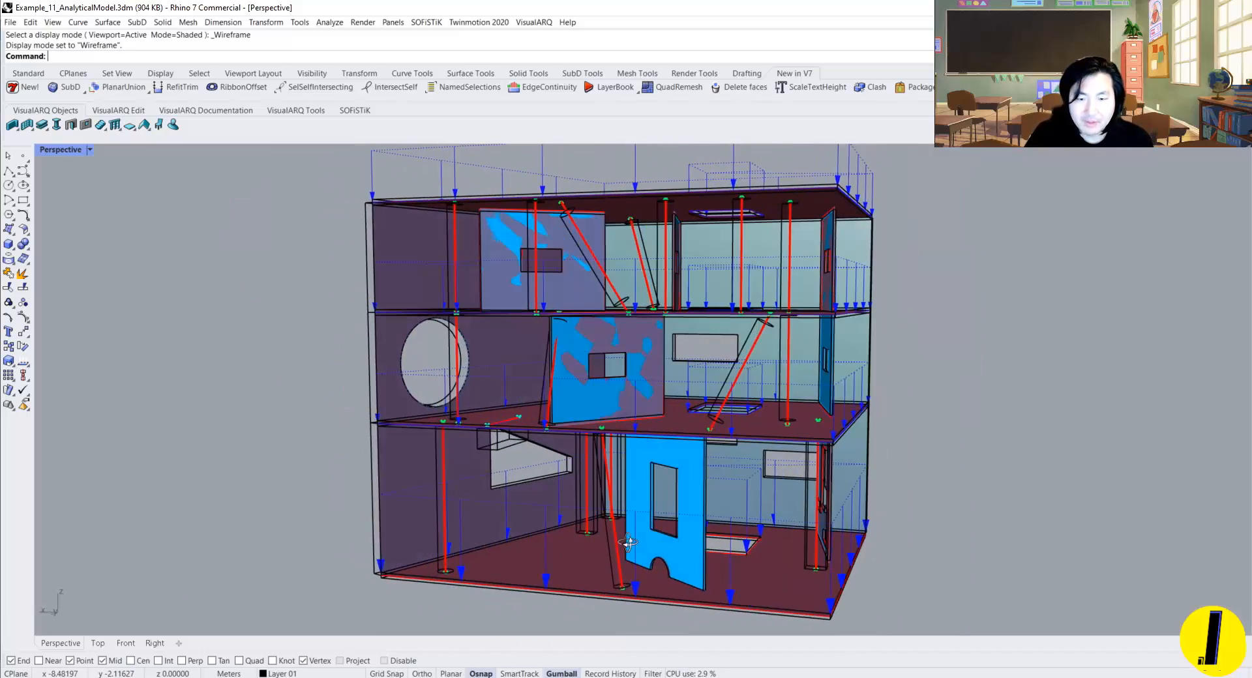
# Step: Lower the short edge at one upper corner of the middle-storey interior wall's window to make the opening's top edge slope
pyautogui.moveTo(618, 366)
pyautogui.mouseDown(button='right')
pyautogui.moveTo(587, 393)
pyautogui.moveTo(595, 373)
pyautogui.mouseUp(button='right')
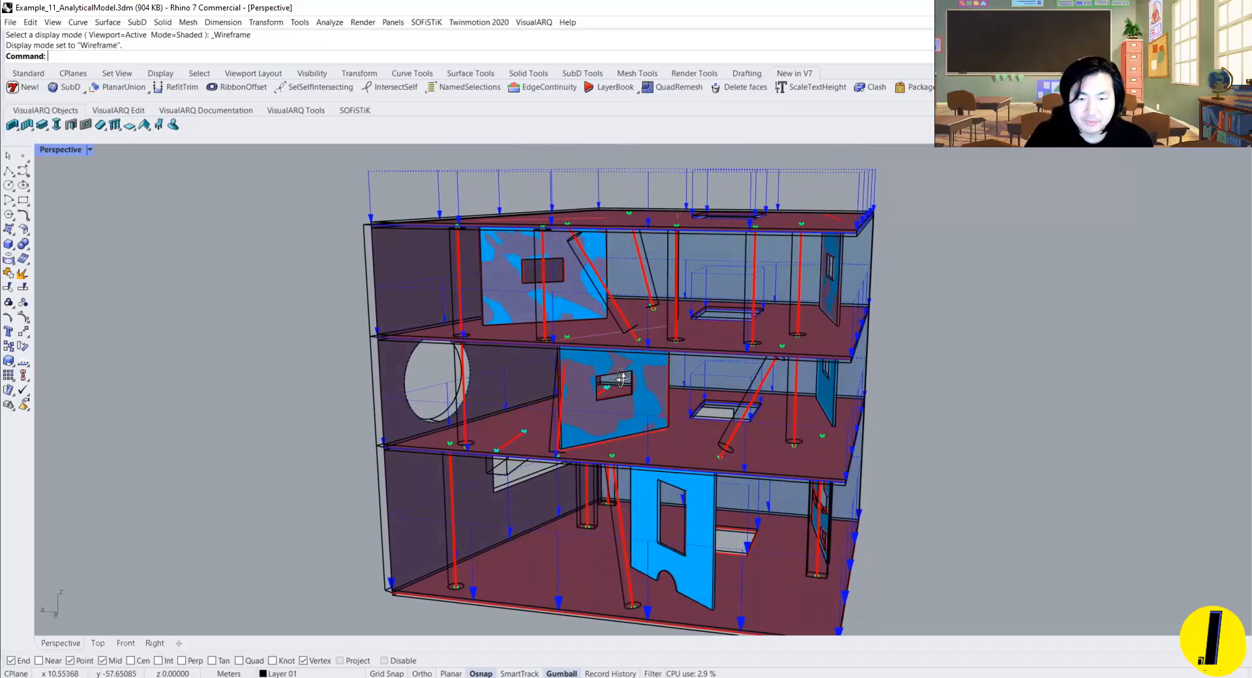
pyautogui.scroll(4, 594, 369)
pyautogui.scroll(6, 653, 375)
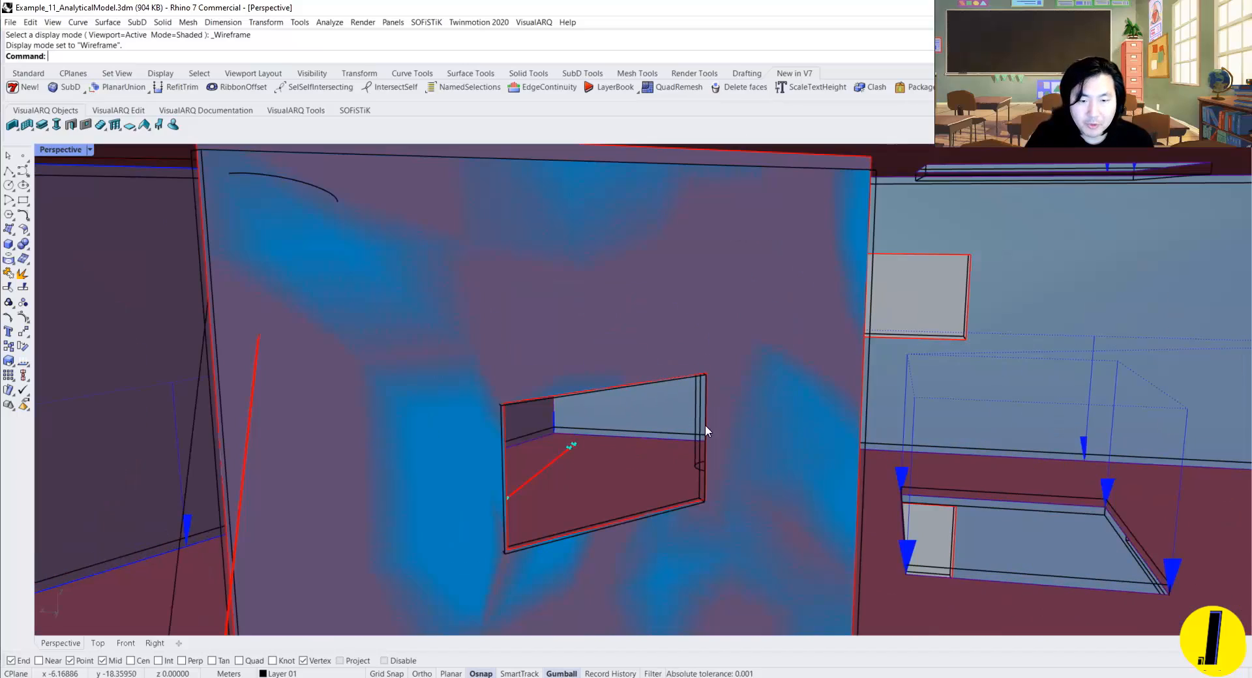
pyautogui.moveTo(705, 426); pyautogui.dragTo(723, 424, button='right')
pyautogui.keyDown('ctrl'); pyautogui.keyDown('shift'); pyautogui.click(808, 381); pyautogui.keyUp('shift'); pyautogui.keyUp('ctrl')
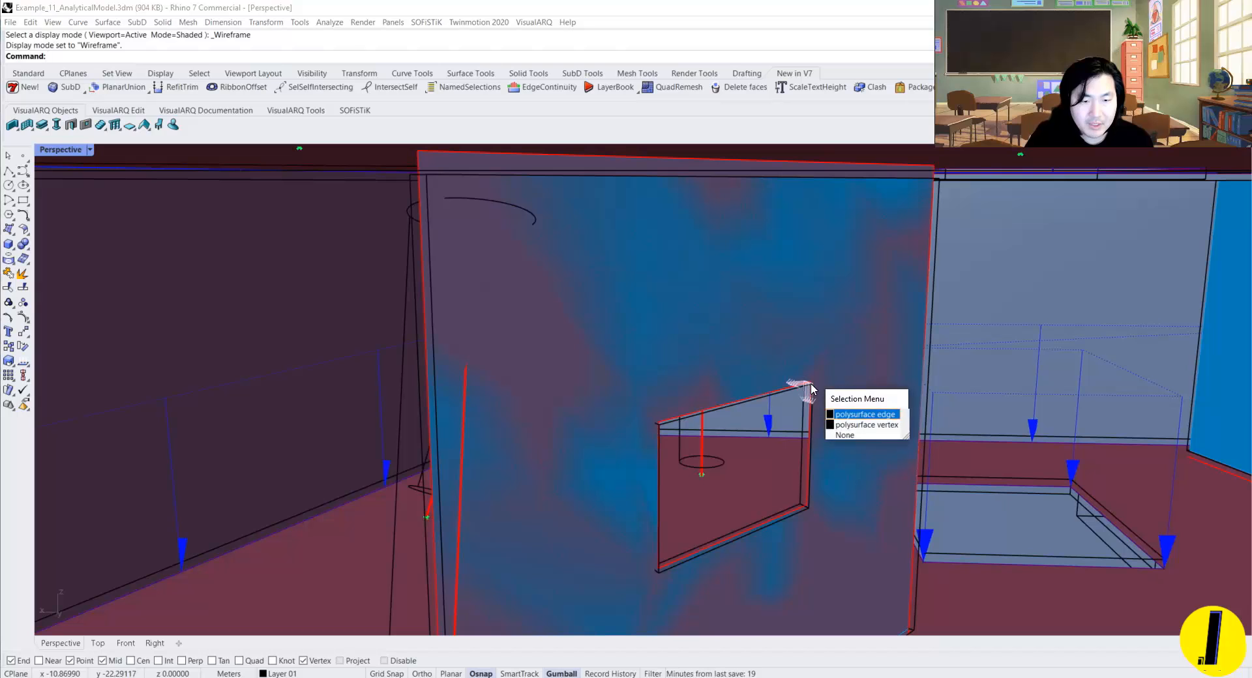
pyautogui.click(845, 407)
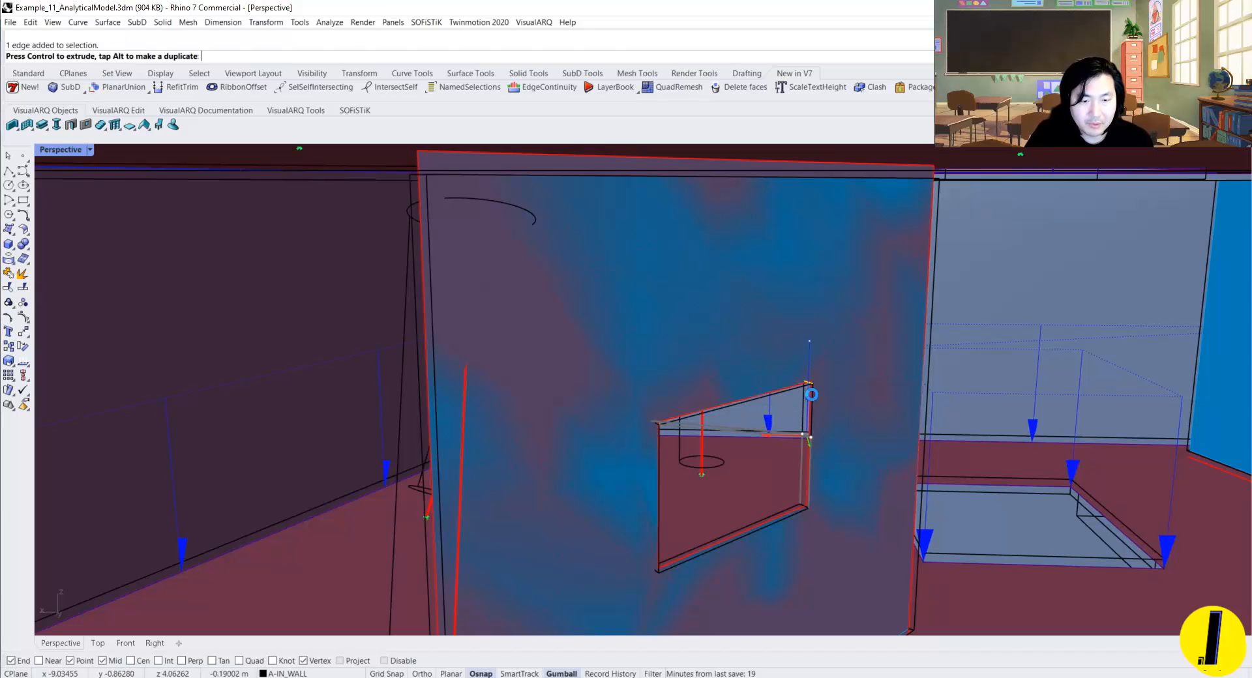
pyautogui.moveTo(811, 394); pyautogui.dragTo(817, 408)
pyautogui.press('Escape')
pyautogui.scroll(-3, 813, 444)
pyautogui.moveTo(813, 444); pyautogui.dragTo(732, 467, button='right')
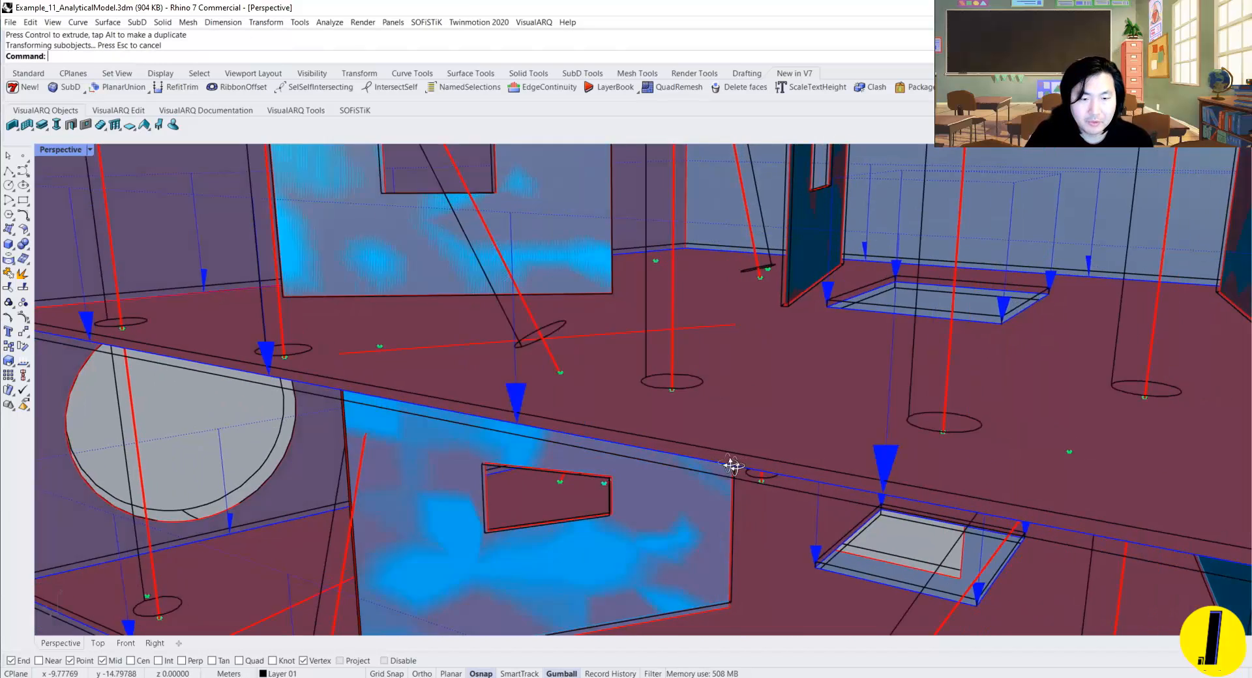
# Step: Shift the middle-storey interior wall with the sloped window to a new position on its slab
pyautogui.scroll(-3, 539, 481)
pyautogui.moveTo(540, 480); pyautogui.dragTo(749, 287, button='right')
pyautogui.click(719, 311)
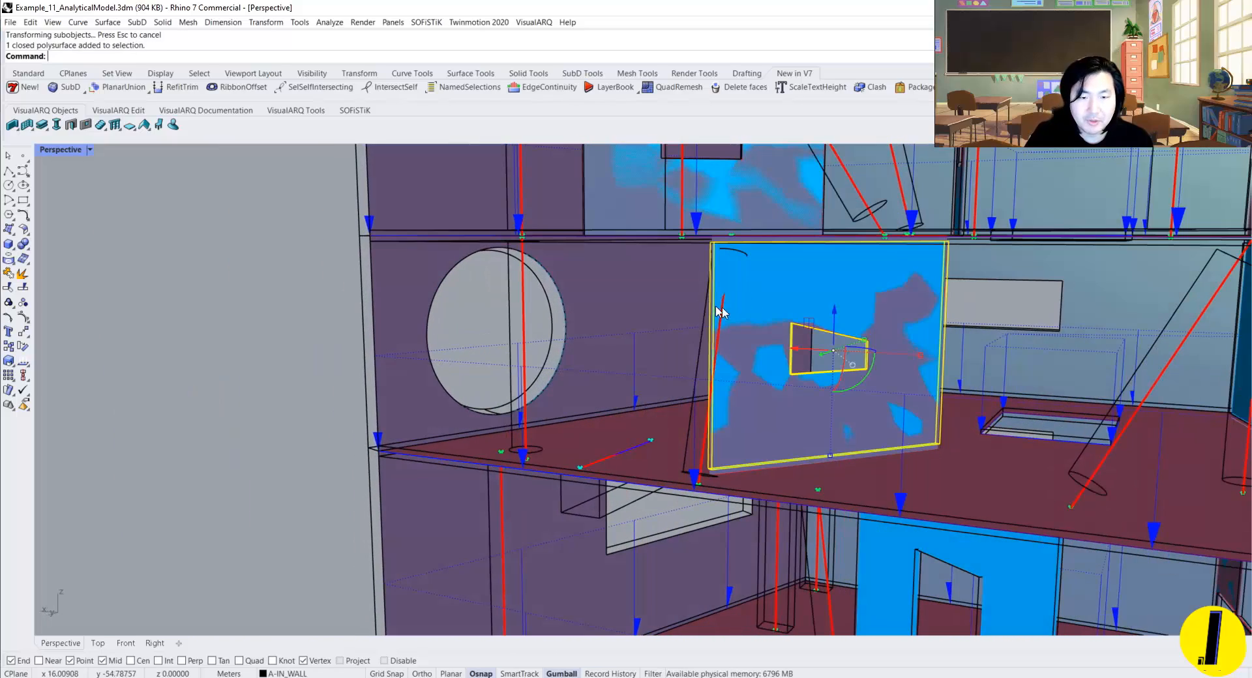
pyautogui.click(812, 346)
pyautogui.click(780, 338)
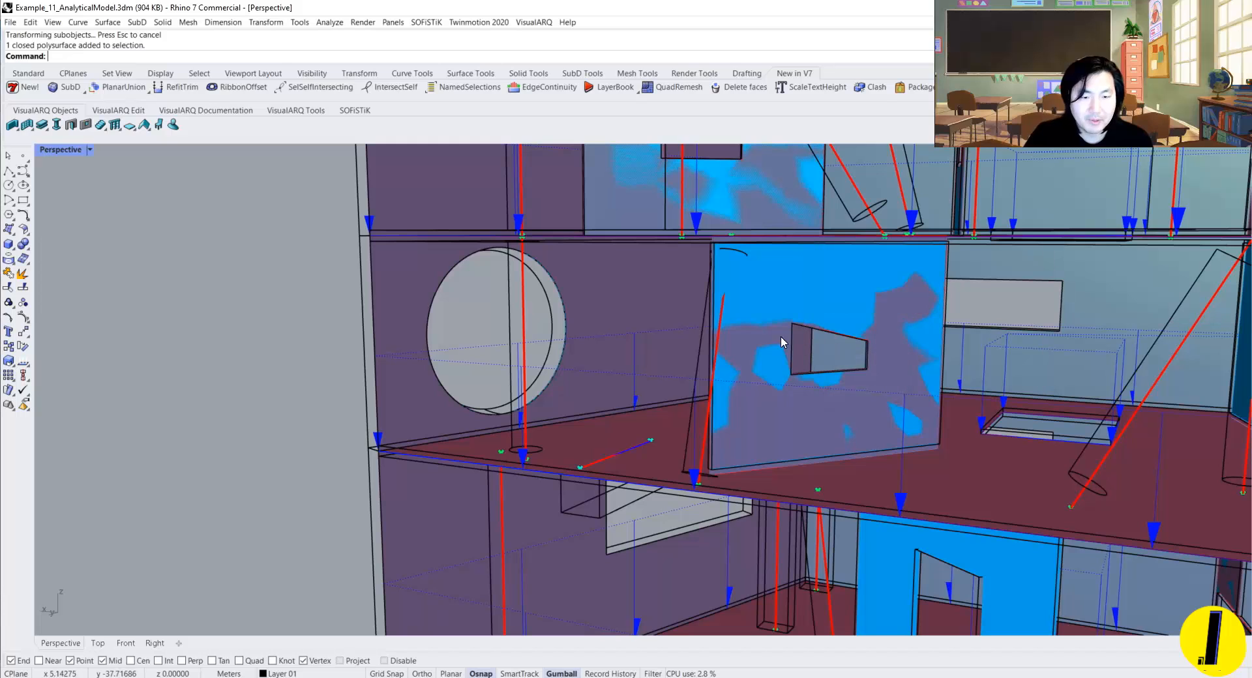
pyautogui.moveTo(788, 342); pyautogui.dragTo(820, 367)
pyautogui.press('Escape')
pyautogui.moveTo(813, 362); pyautogui.dragTo(841, 371, button='right')
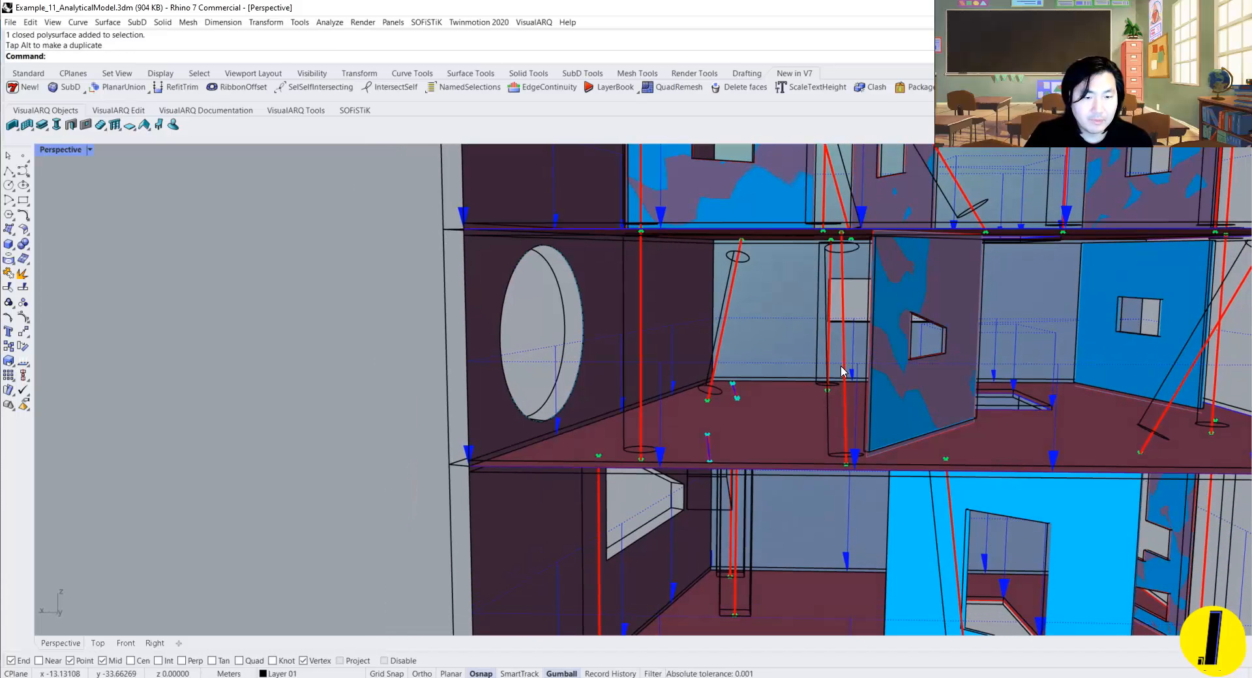
# Step: Reposition the middle-storey round column beside the interior wall, and delete the upright top-storey column in front of the upper interior wall
pyautogui.click(838, 420)
pyautogui.moveTo(838, 421); pyautogui.dragTo(850, 434, button='right')
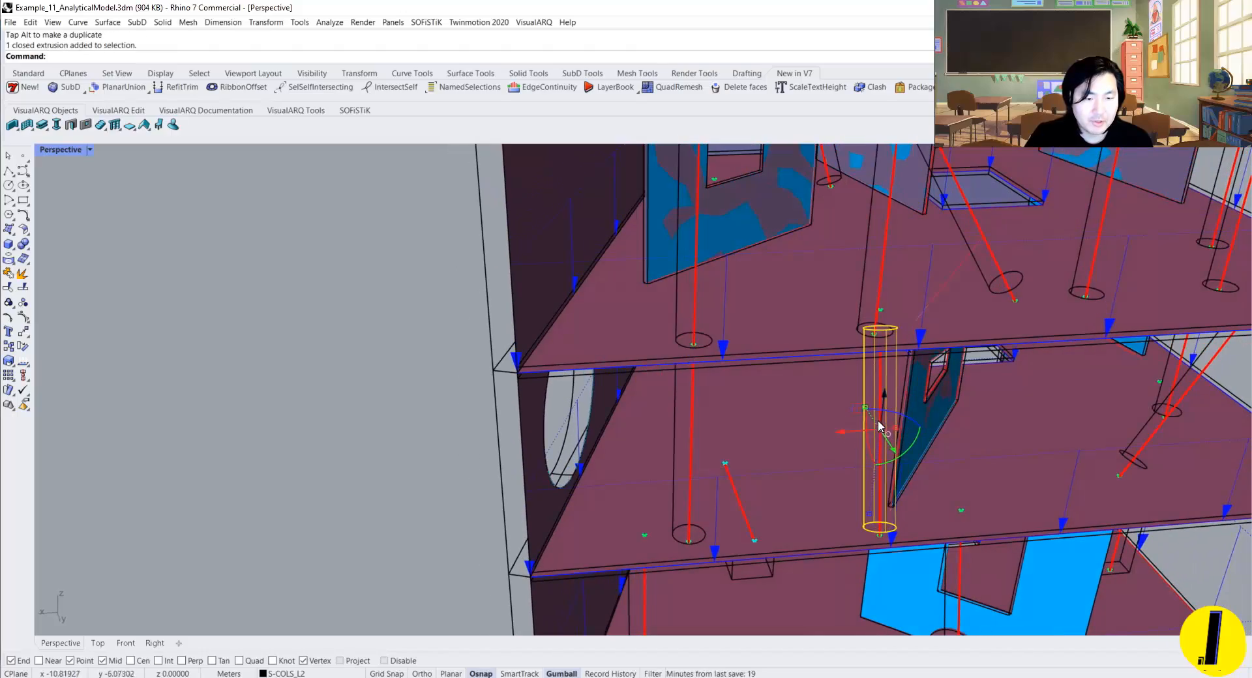
pyautogui.moveTo(879, 421); pyautogui.dragTo(879, 435)
pyautogui.press('Escape')
pyautogui.moveTo(851, 399); pyautogui.dragTo(752, 363, button='right')
pyautogui.scroll(-4, 796, 360)
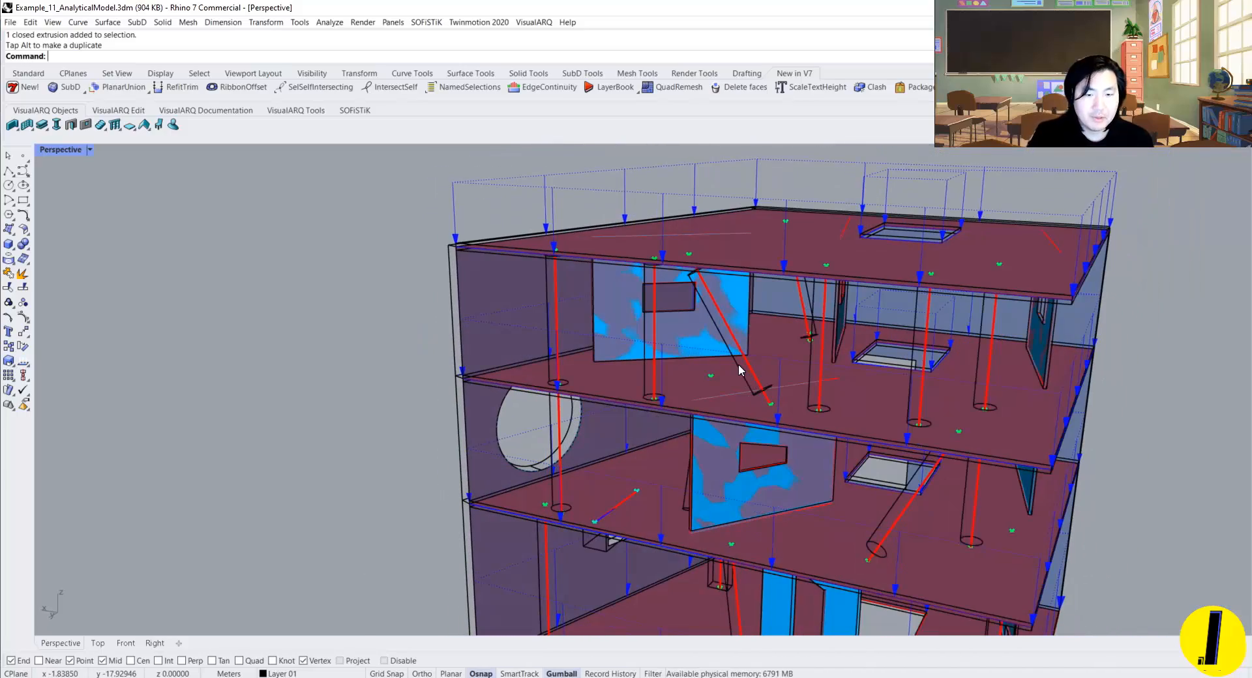
pyautogui.press('Delete')
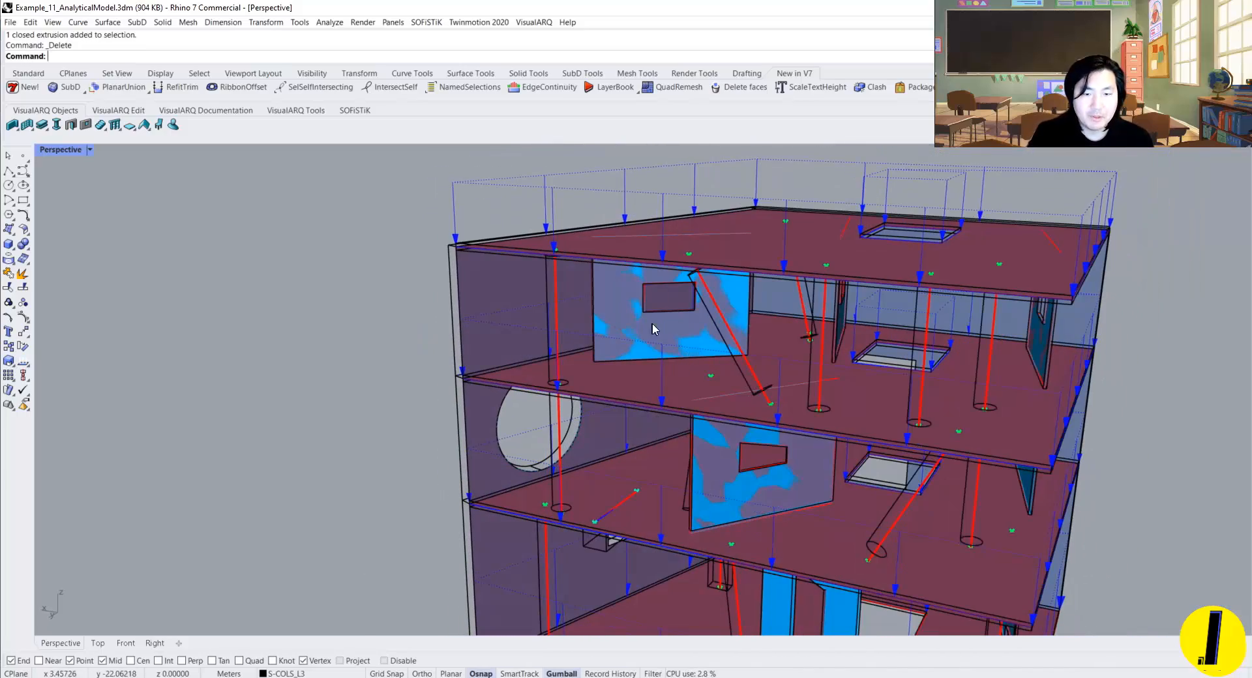
# Step: Tilt the upright top-storey column that stands in front of the floor opening
pyautogui.moveTo(648, 326); pyautogui.dragTo(905, 346, button='right')
pyautogui.click(833, 324)
pyautogui.press('Escape')
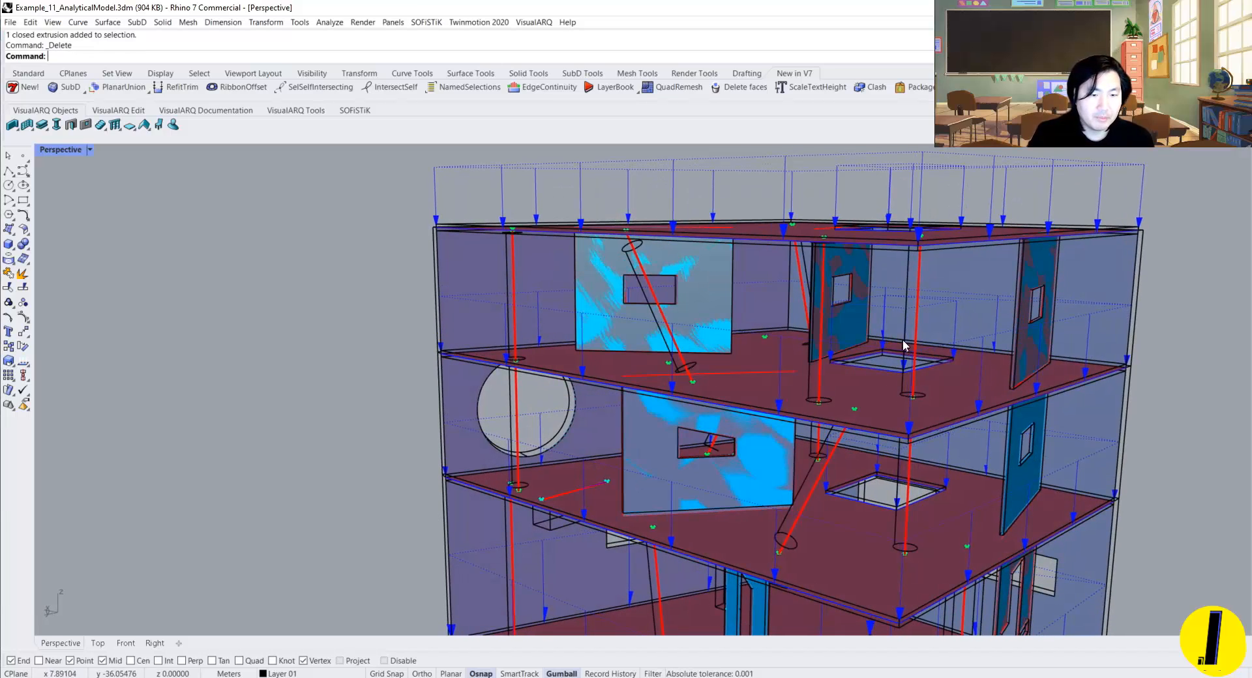
pyautogui.moveTo(951, 340); pyautogui.dragTo(949, 349)
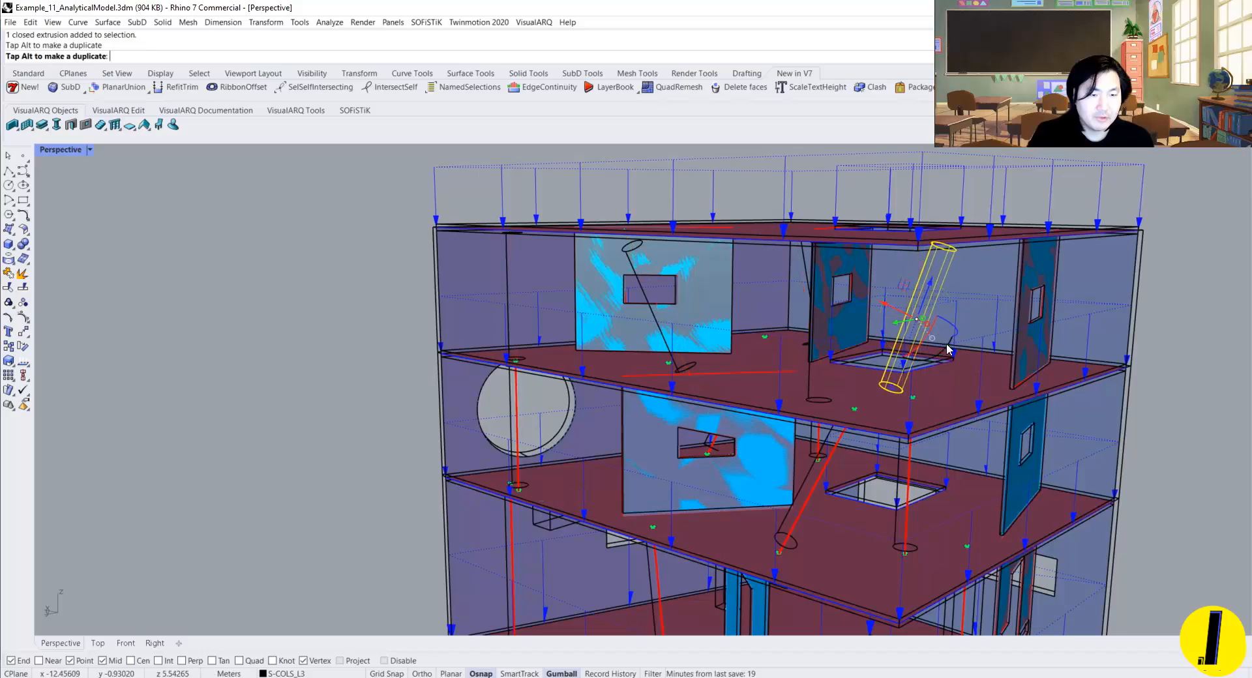
pyautogui.press('Escape')
pyautogui.scroll(-6, 870, 359)
pyautogui.moveTo(841, 367); pyautogui.dragTo(767, 378, button='right')
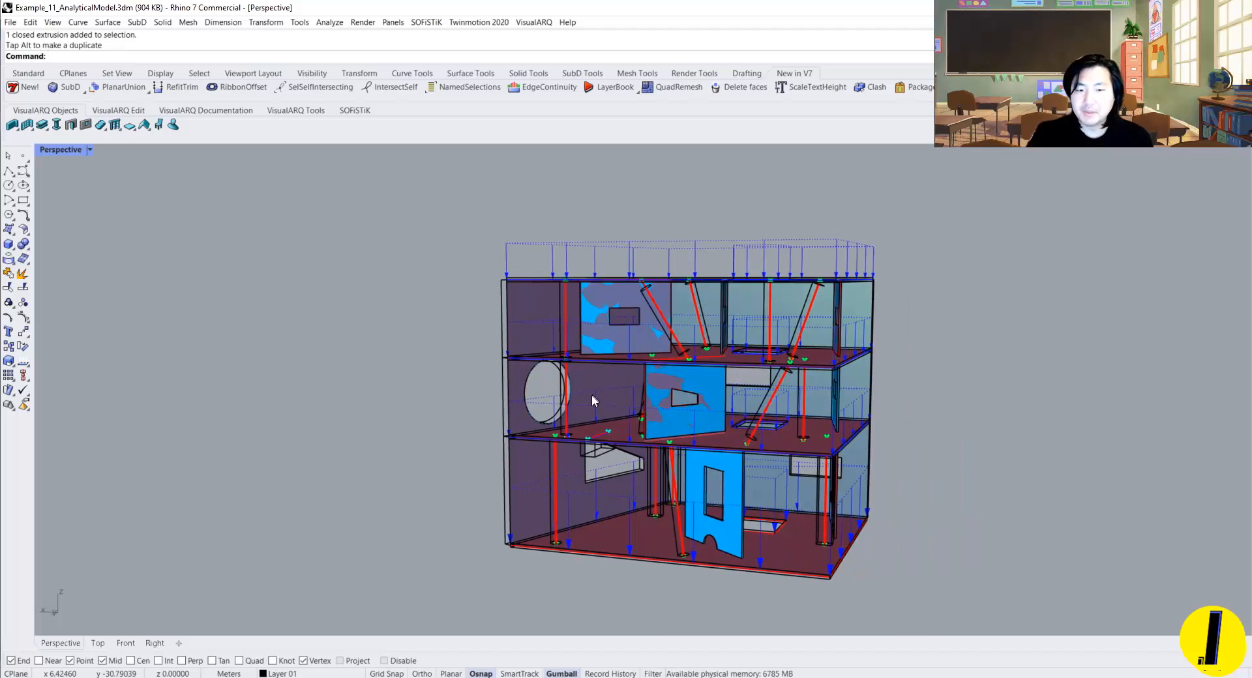
# Step: Move the two vertical corner edges on one side of the middle-storey floor opening outward to widen the opening
pyautogui.scroll(10, 789, 406)
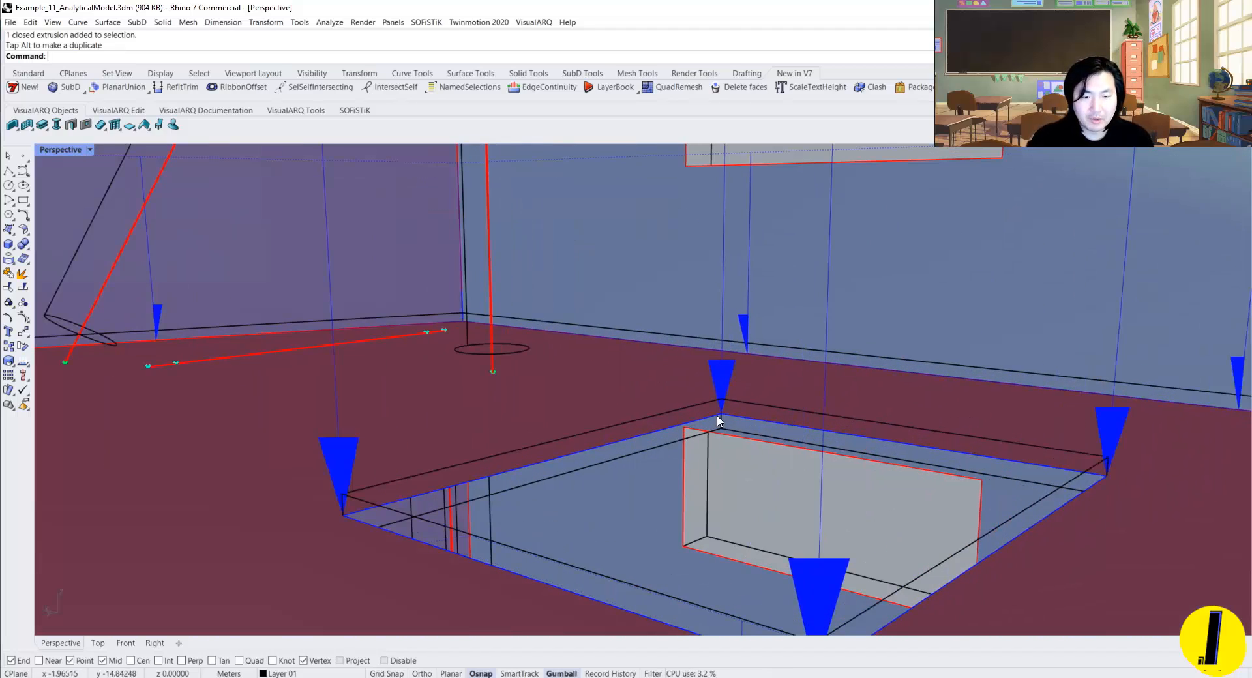
pyautogui.click(718, 415)
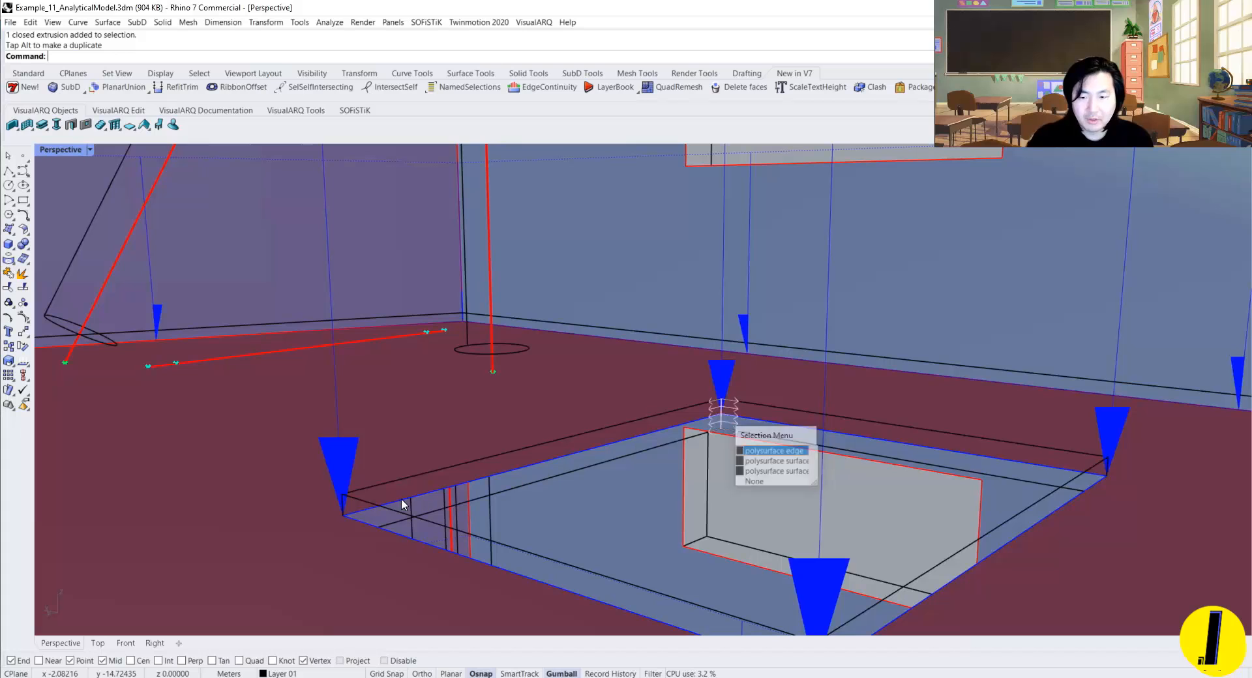
pyautogui.click(347, 513)
pyautogui.click(345, 515)
pyautogui.scroll(-4, 347, 514)
pyautogui.moveTo(362, 510); pyautogui.dragTo(406, 493, button='right')
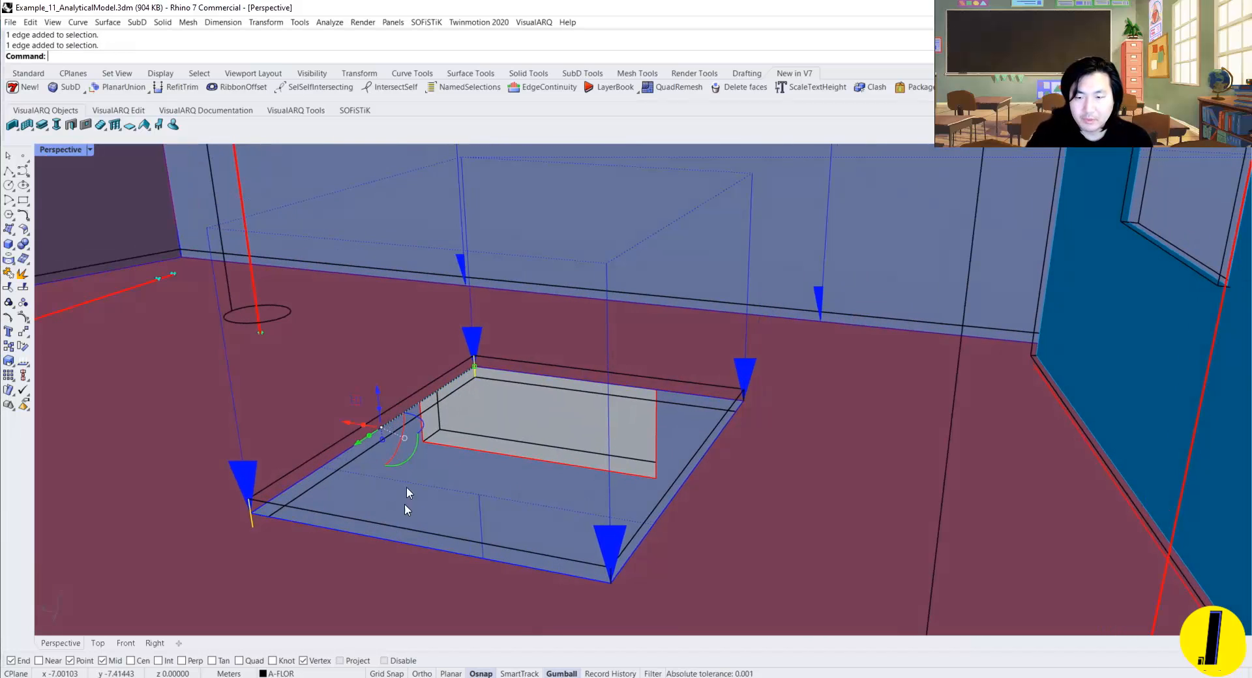
pyautogui.moveTo(349, 428); pyautogui.dragTo(249, 403)
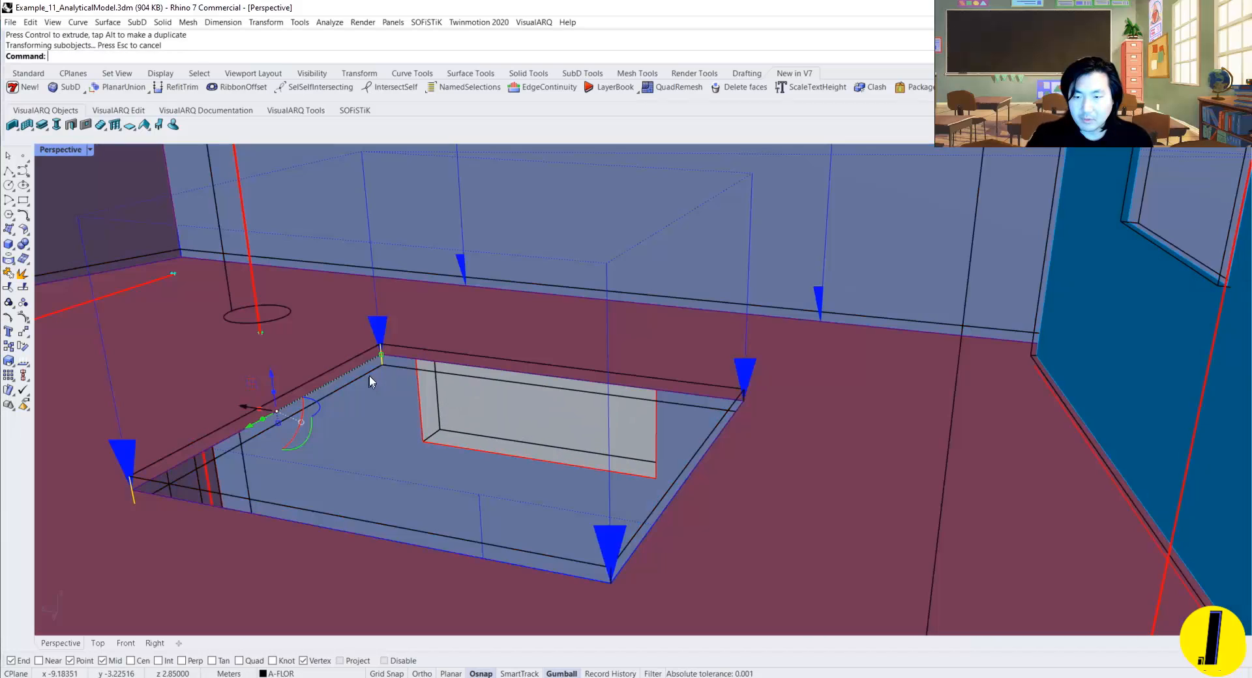
# Step: Move a single vertical corner edge of the widened floor opening along its side to skew the opening's outline
pyautogui.click(381, 357)
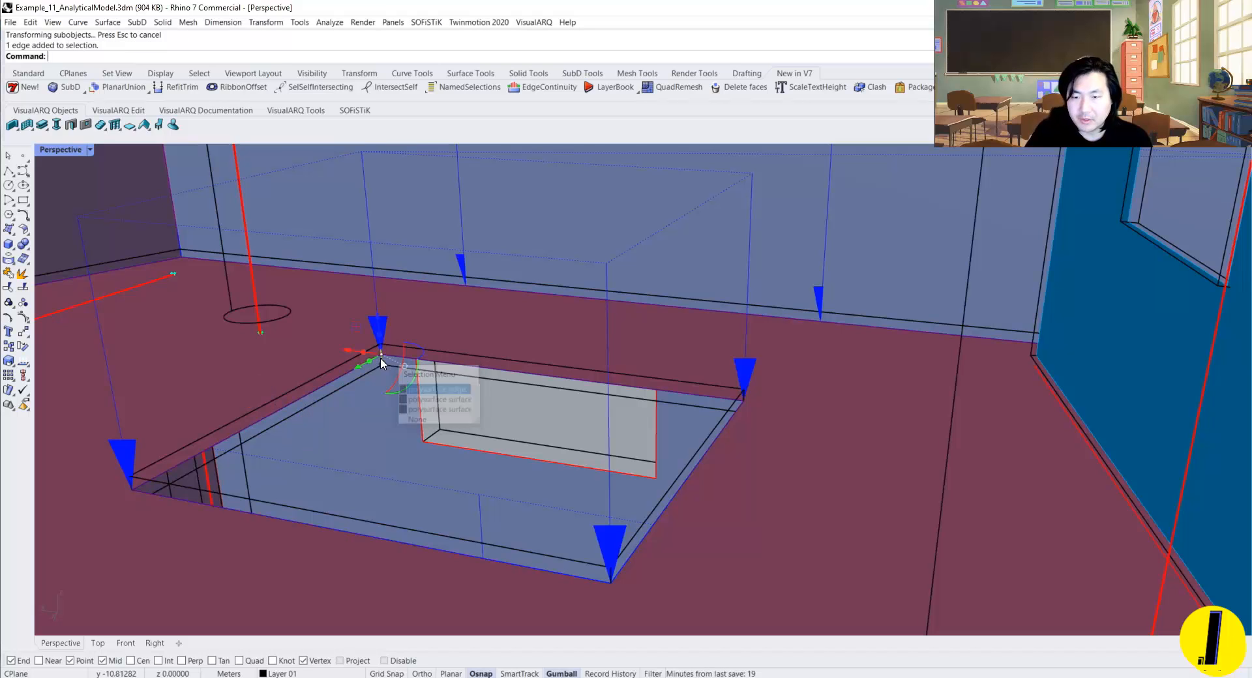
pyautogui.moveTo(360, 367); pyautogui.dragTo(296, 436)
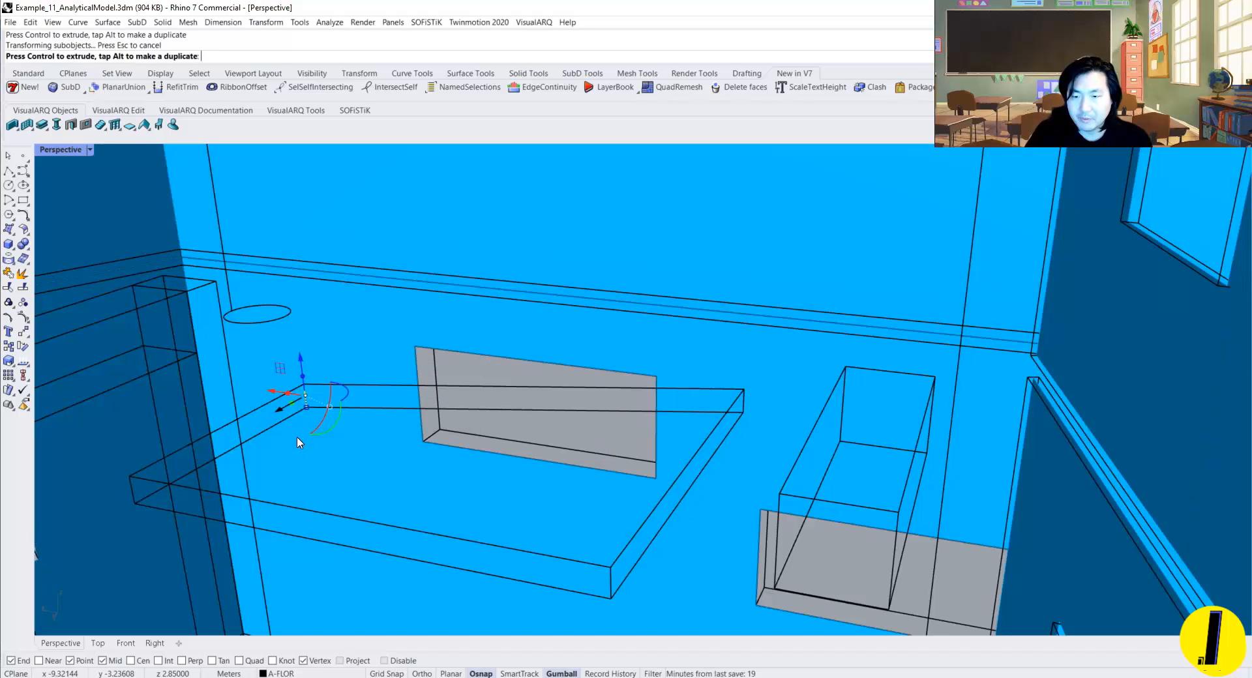
pyautogui.press('Escape')
# Step: Examine the modified building and its updated analytical lines, loads and openings from several sides
pyautogui.scroll(-12, 417, 463)
pyautogui.keyDown('shift'); pyautogui.moveTo(391, 441); pyautogui.dragTo(692, 320, button='right'); pyautogui.keyUp('shift')
pyautogui.moveTo(672, 471); pyautogui.dragTo(699, 485, button='right')
pyautogui.scroll(-4, 722, 506)
pyautogui.scroll(2, 699, 484)
pyautogui.scroll(3, 699, 483)
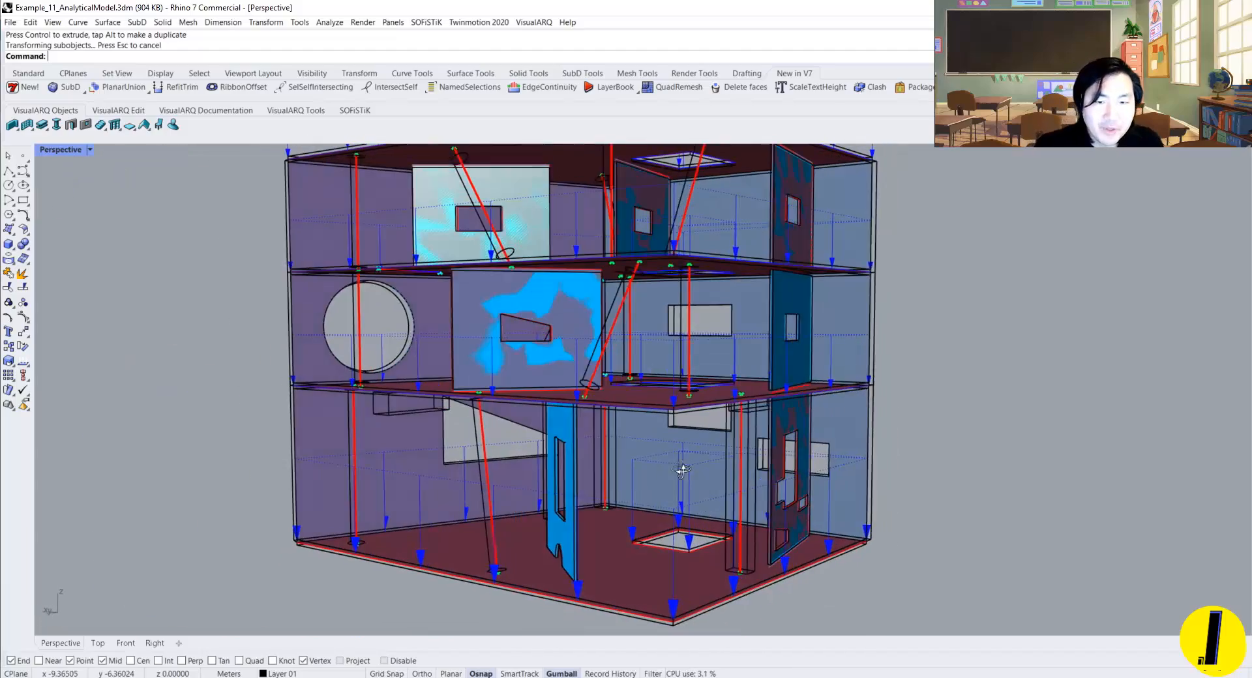
pyautogui.moveTo(698, 400); pyautogui.dragTo(542, 408, button='right')
pyautogui.scroll(-4, 542, 408)
pyautogui.moveTo(617, 448); pyautogui.dragTo(515, 379, button='right')
pyautogui.scroll(3, 667, 354)
# Step: Switch to Grasshopper and examine the Synchronise_Data group and the Structural_Area_01_FoundationSlab inputs
pyautogui.moveTo(1251, 98); pyautogui.dragTo(889, 9)
pyautogui.doubleClick(888, 9)
pyautogui.scroll(-3, 770, 393)
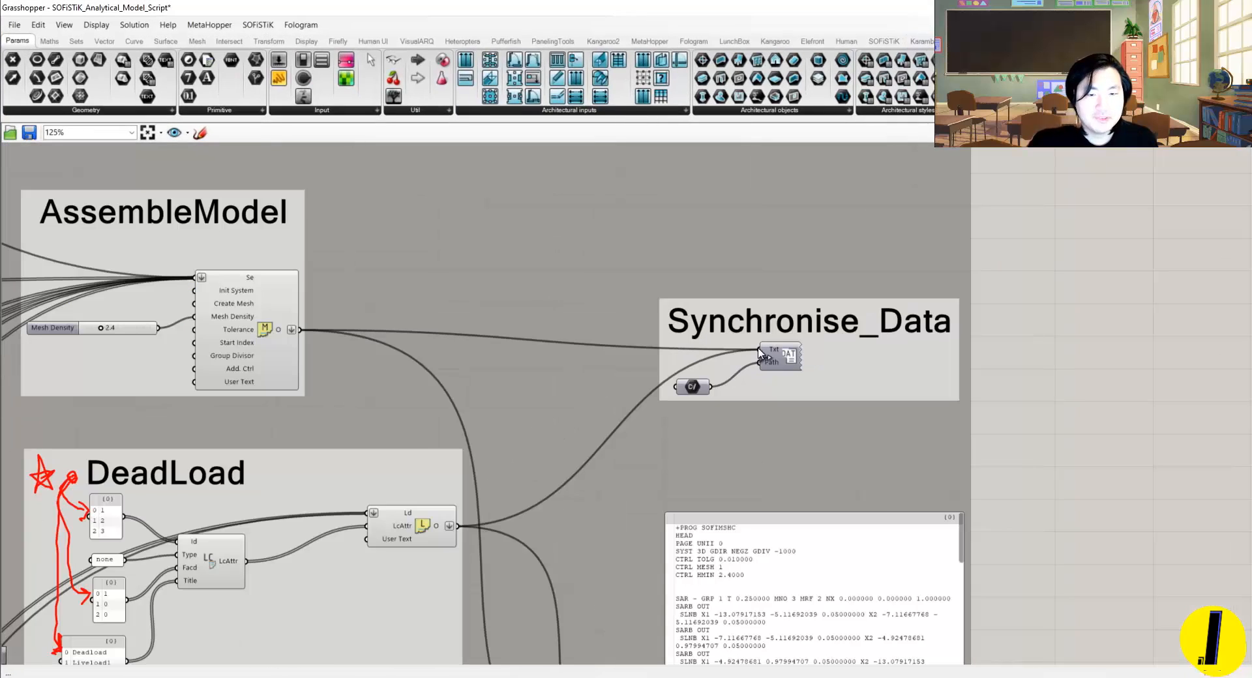
pyautogui.scroll(-6, 681, 377)
pyautogui.moveTo(450, 331); pyautogui.dragTo(729, 304, button='right')
pyautogui.moveTo(536, 186); pyautogui.dragTo(541, 299, button='right')
pyautogui.scroll(7, 533, 332)
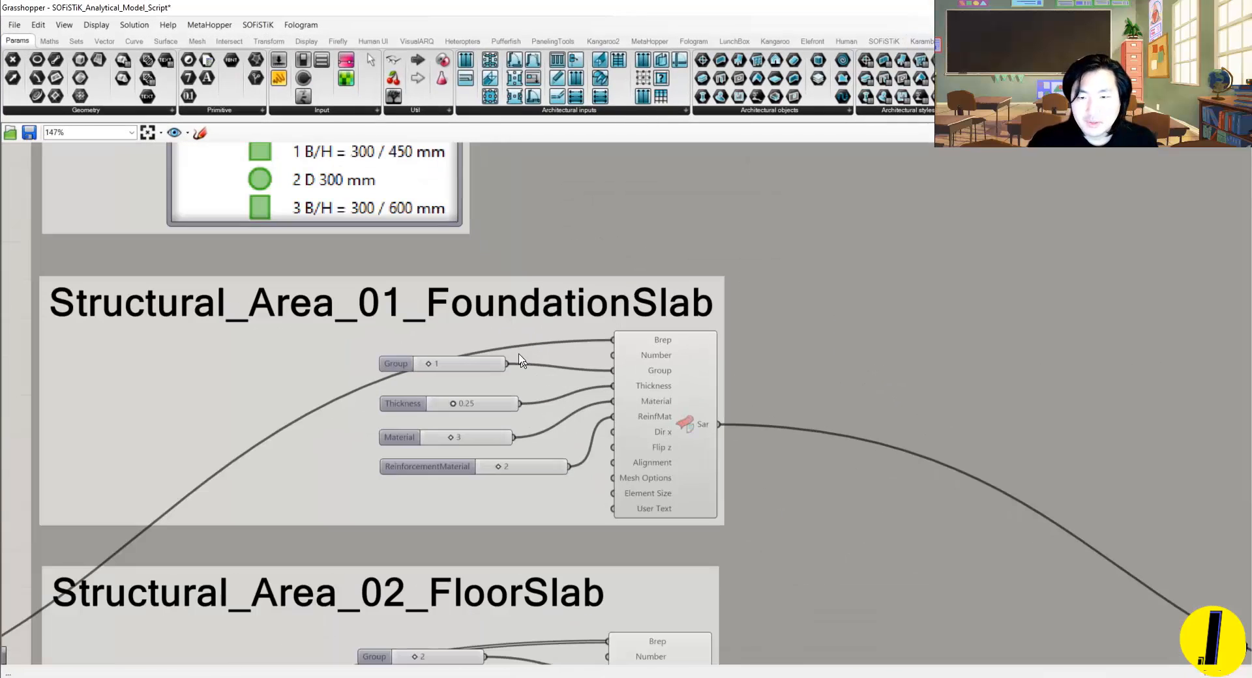
pyautogui.moveTo(331, 312); pyautogui.dragTo(420, 264, button='right')
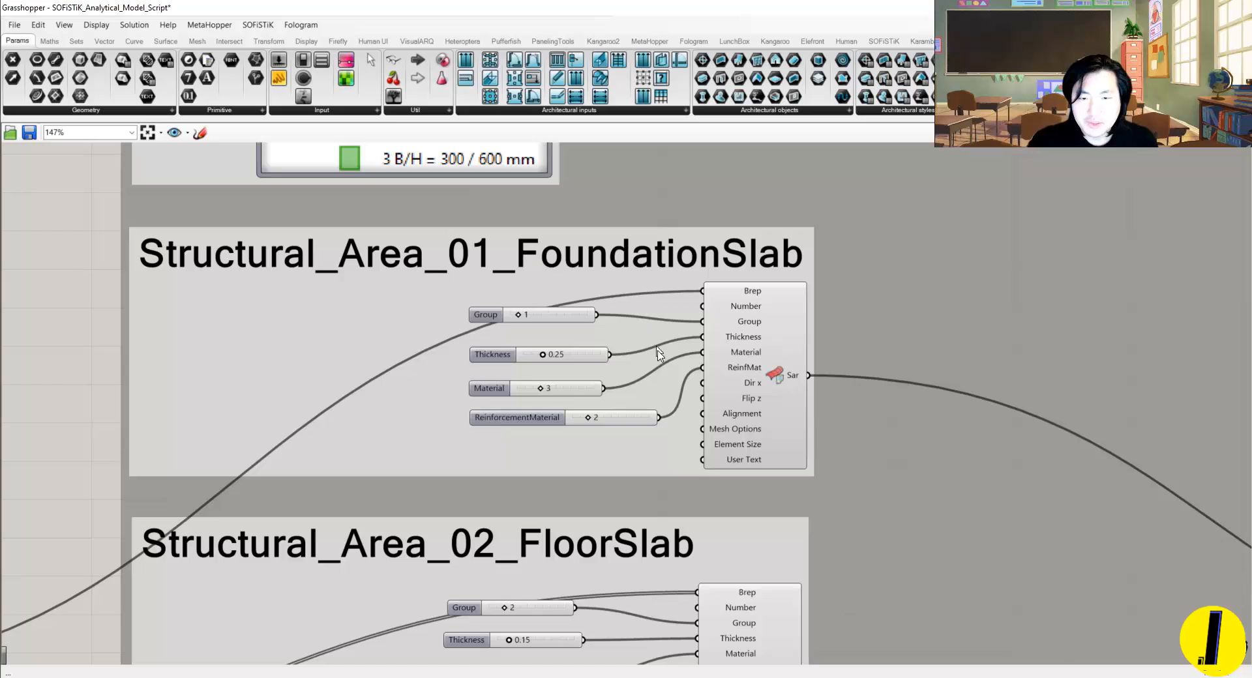
# Step: Examine the floor slab, interior wall, exterior wall and column groups and their connections to AssembleModel and Synchronise_Data
pyautogui.scroll(-3, 657, 349)
pyautogui.moveTo(675, 366); pyautogui.dragTo(675, 272, button='right')
pyautogui.moveTo(677, 396); pyautogui.dragTo(682, 295, button='right')
pyautogui.moveTo(671, 431); pyautogui.dragTo(661, 290, button='right')
pyautogui.moveTo(668, 389); pyautogui.dragTo(647, 286, button='right')
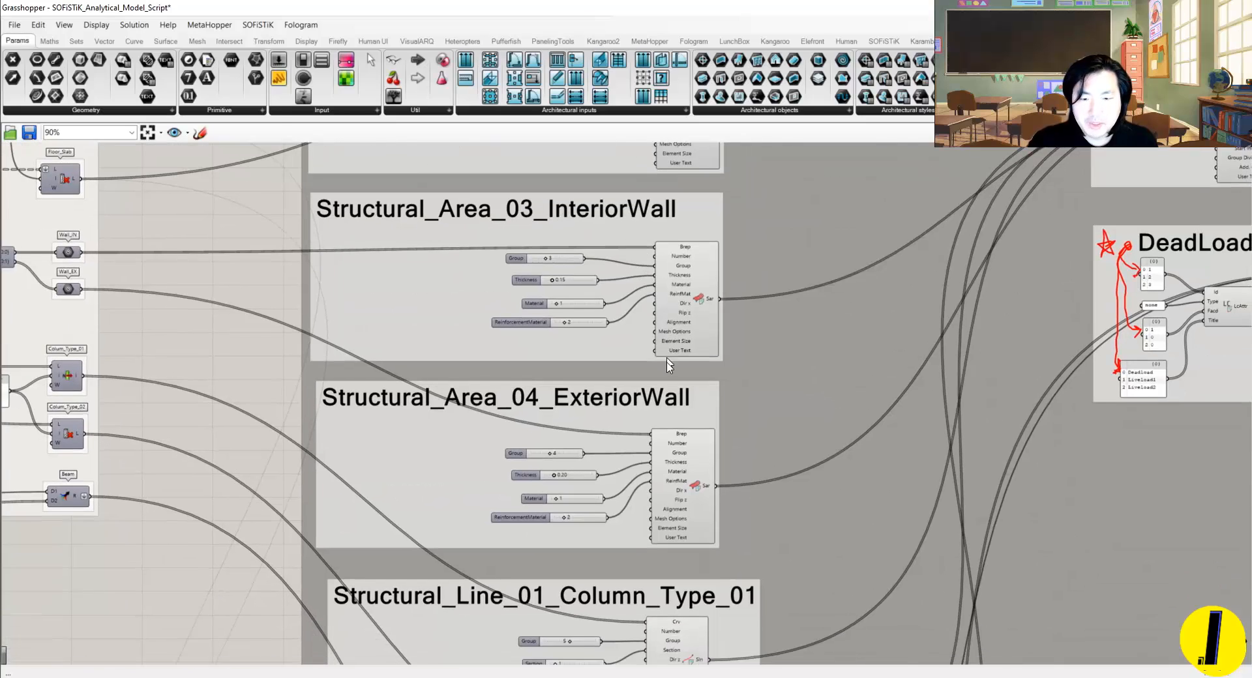
pyautogui.moveTo(738, 434); pyautogui.dragTo(659, 360, button='right')
pyautogui.scroll(-4, 660, 361)
pyautogui.moveTo(703, 466); pyautogui.dragTo(559, 558, button='right')
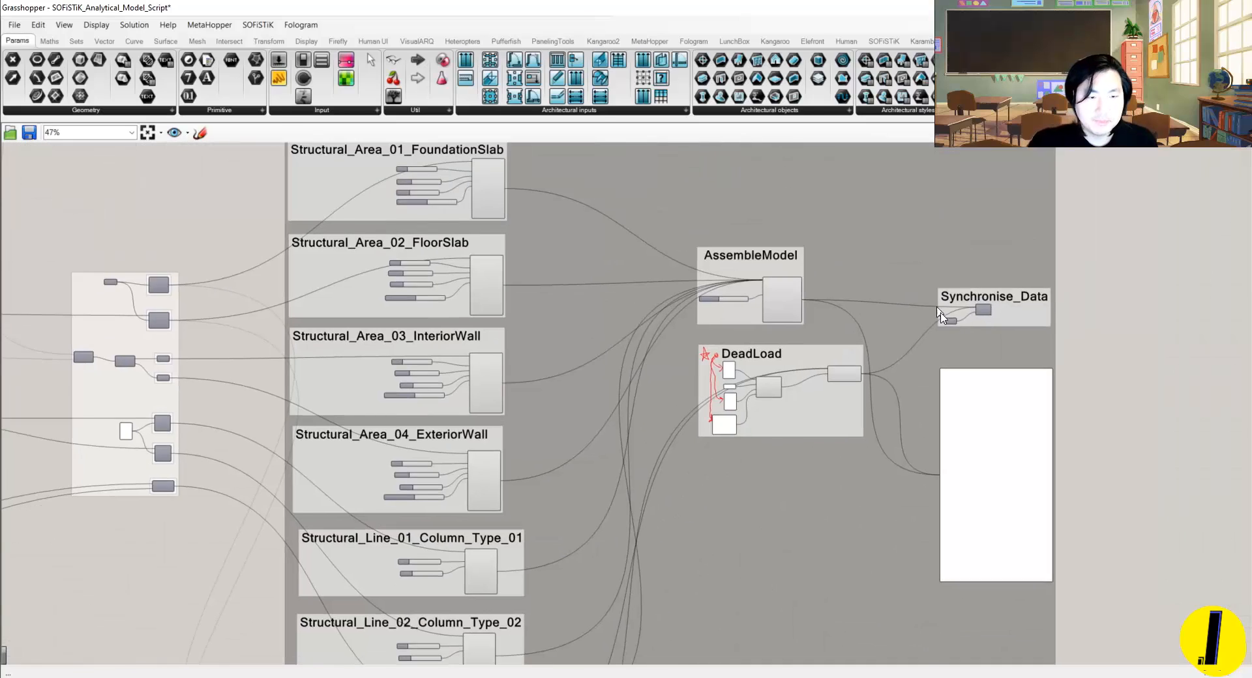
pyautogui.scroll(7, 939, 314)
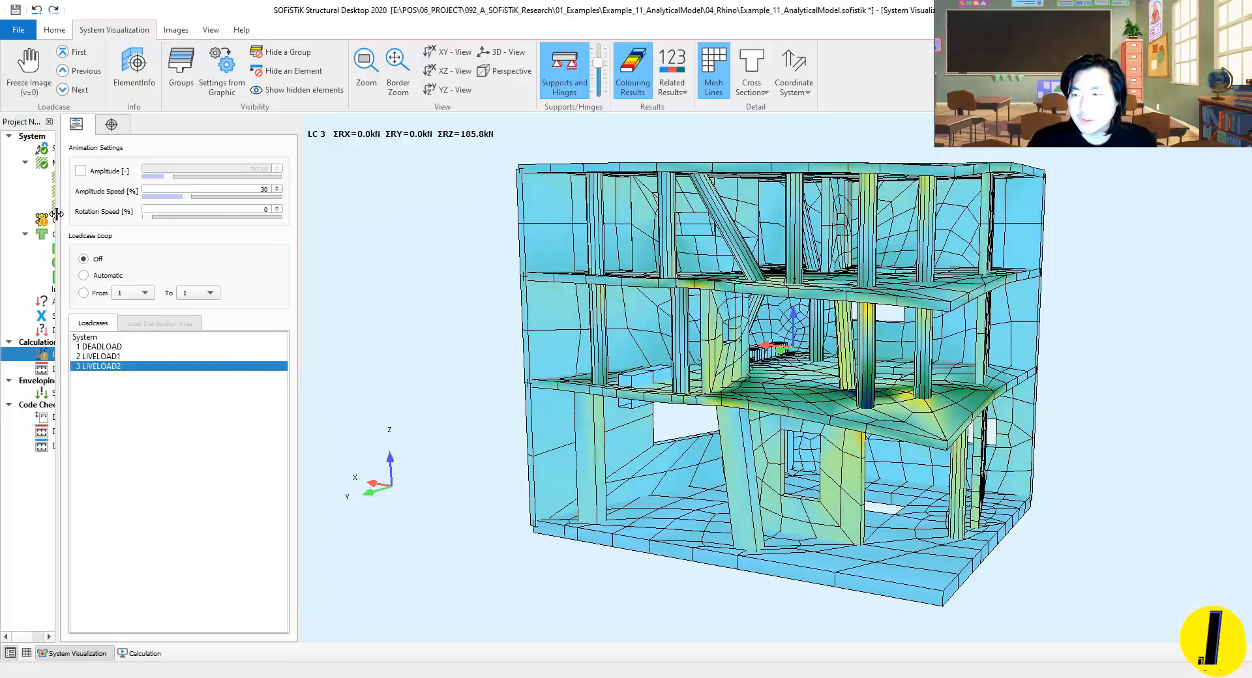
# Step: Switch to SOFiSTiK Structural Desktop, widen the Project Navigation pane and calculate the GH_input task
pyautogui.moveTo(56, 214); pyautogui.dragTo(282, 207)
pyautogui.moveTo(61, 254); pyautogui.dragTo(238, 281)
pyautogui.click(81, 221)
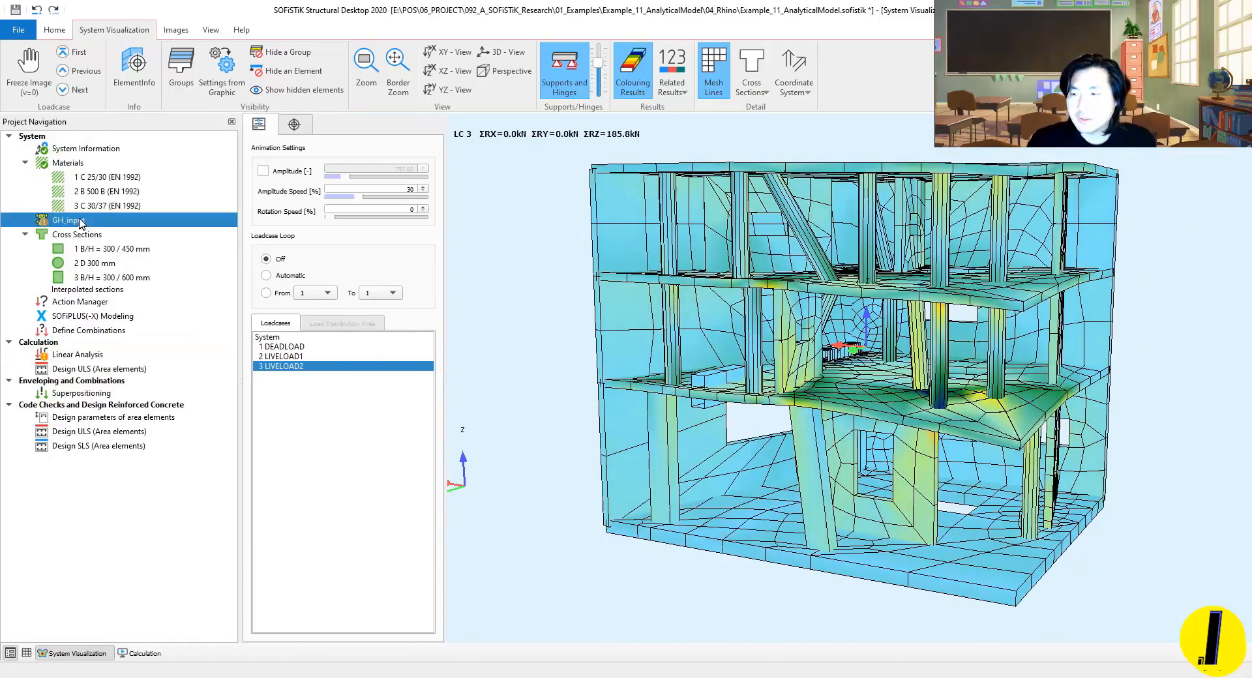
pyautogui.rightClick(82, 221)
pyautogui.click(114, 265)
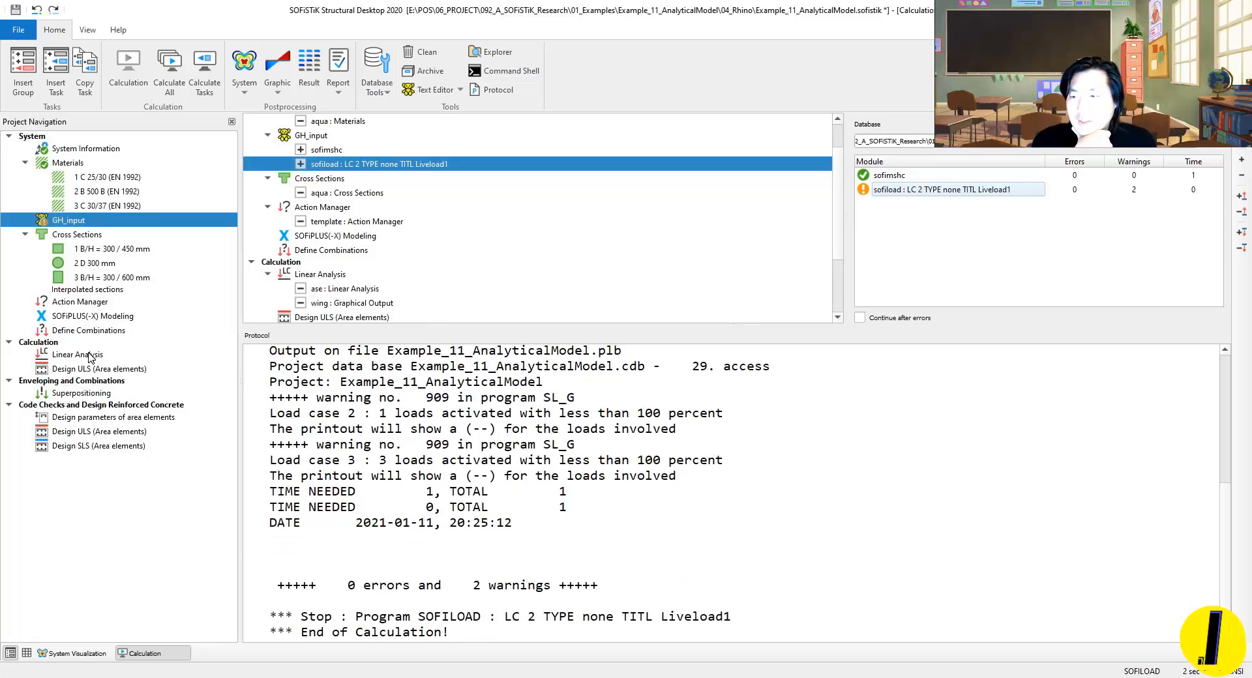
# Step: Calculate the Linear Analysis task and return to the System Visualization view
pyautogui.rightClick(89, 356)
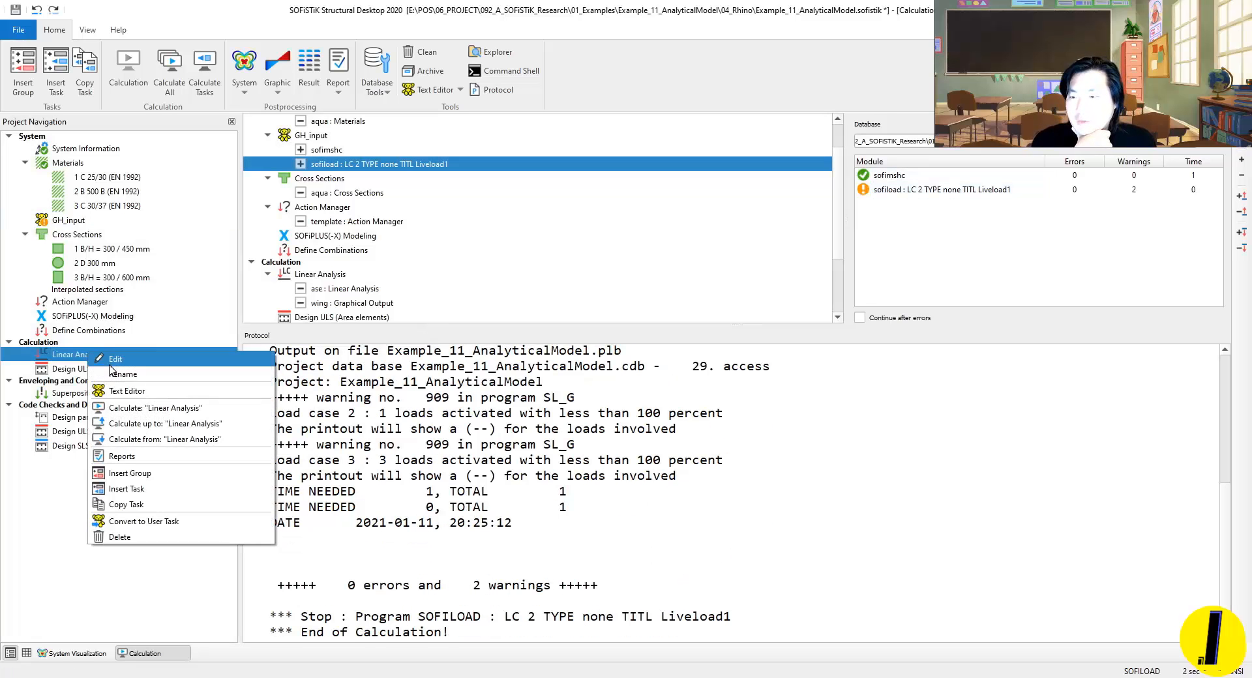
pyautogui.click(131, 411)
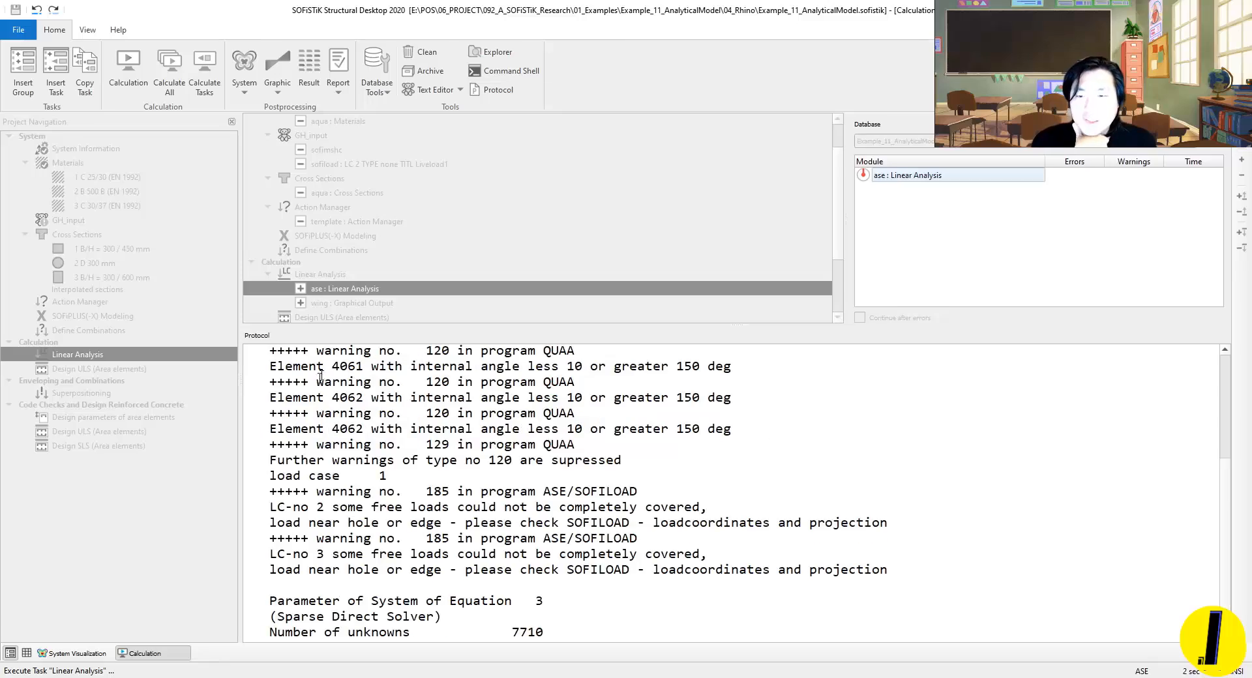
pyautogui.click(96, 656)
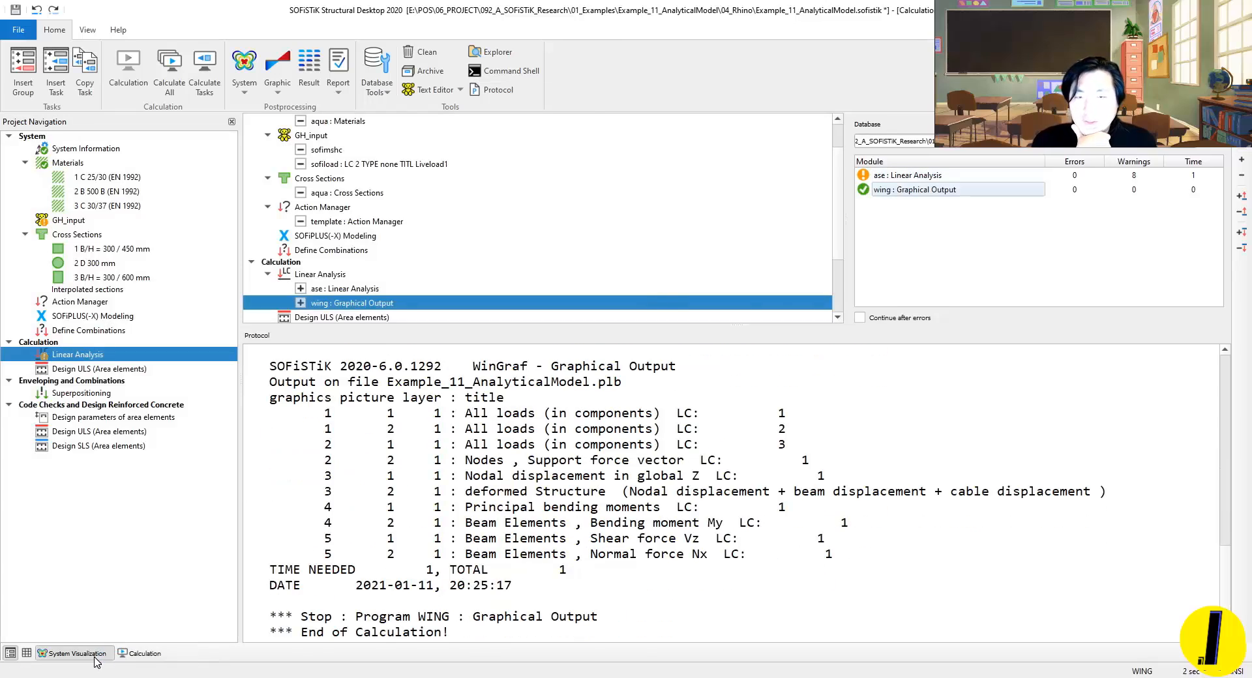
# Step: Review the deformed structure for load cases 1 DEADLOAD, 2 LIVELOAD1 and 3 LIVELOAD2 from several angles
pyautogui.moveTo(892, 324); pyautogui.dragTo(952, 354)
pyautogui.scroll(2, 907, 370)
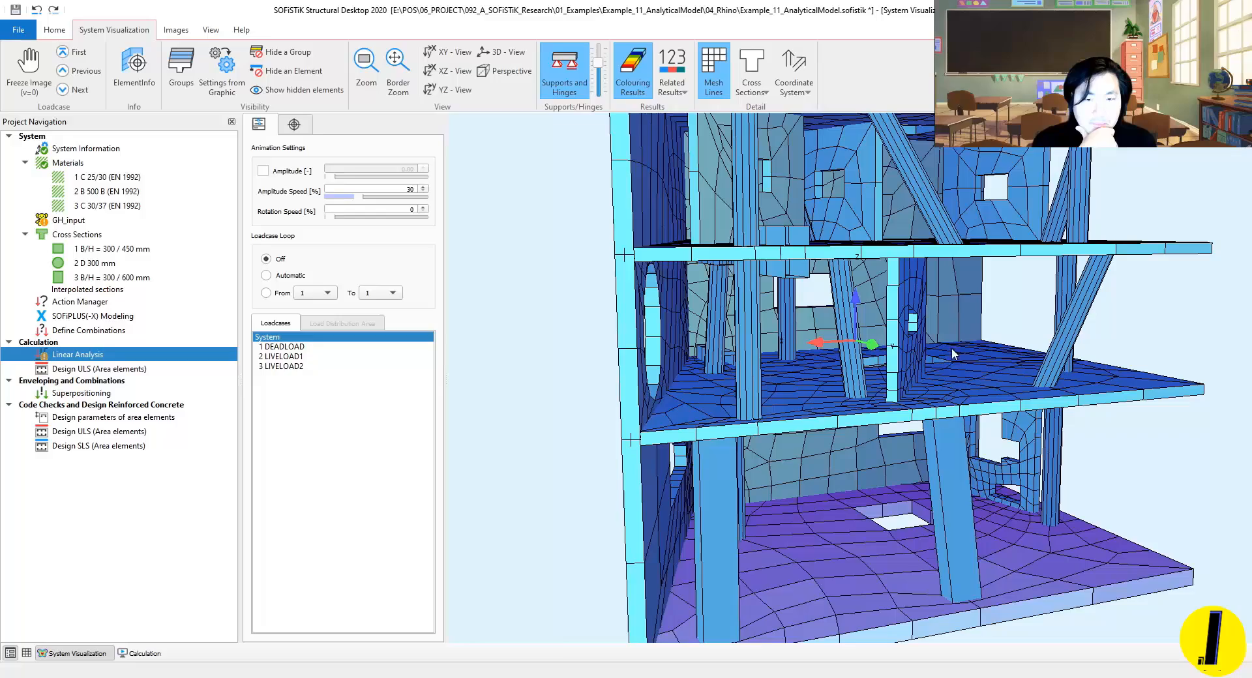
pyautogui.click(299, 347)
pyautogui.press('Down')
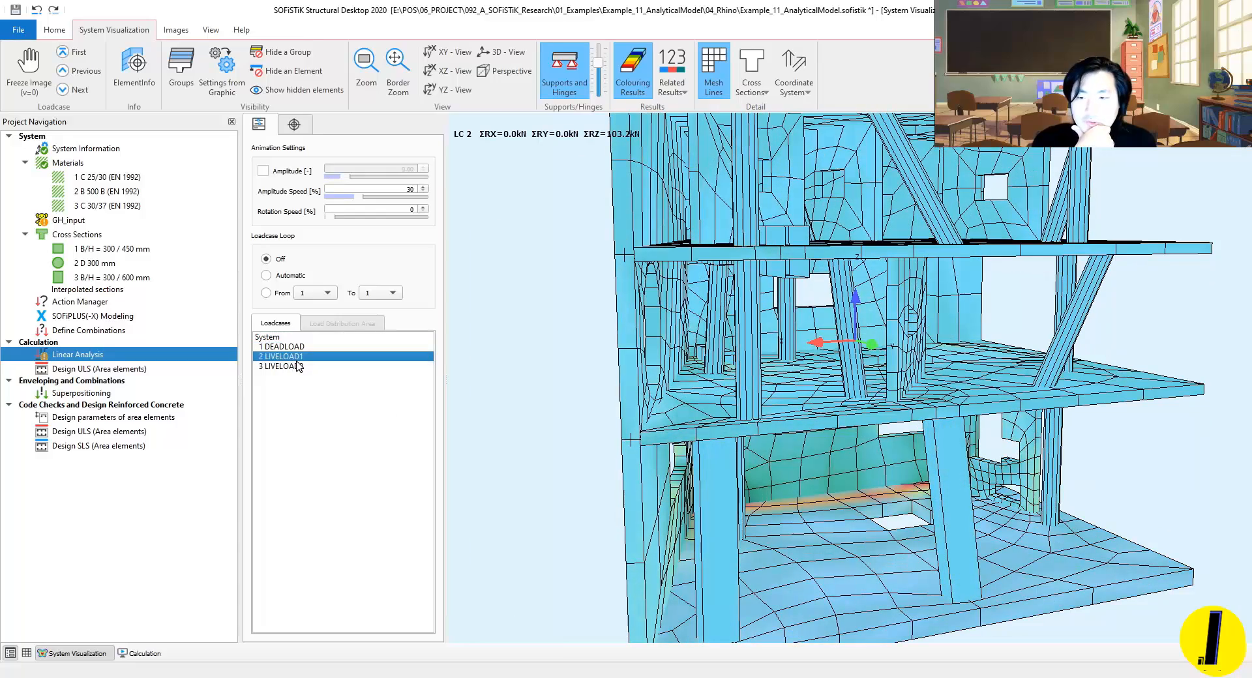
pyautogui.moveTo(916, 347); pyautogui.dragTo(860, 370)
pyautogui.click(332, 366)
pyautogui.moveTo(789, 326); pyautogui.dragTo(767, 292)
pyautogui.moveTo(893, 425); pyautogui.dragTo(912, 418)
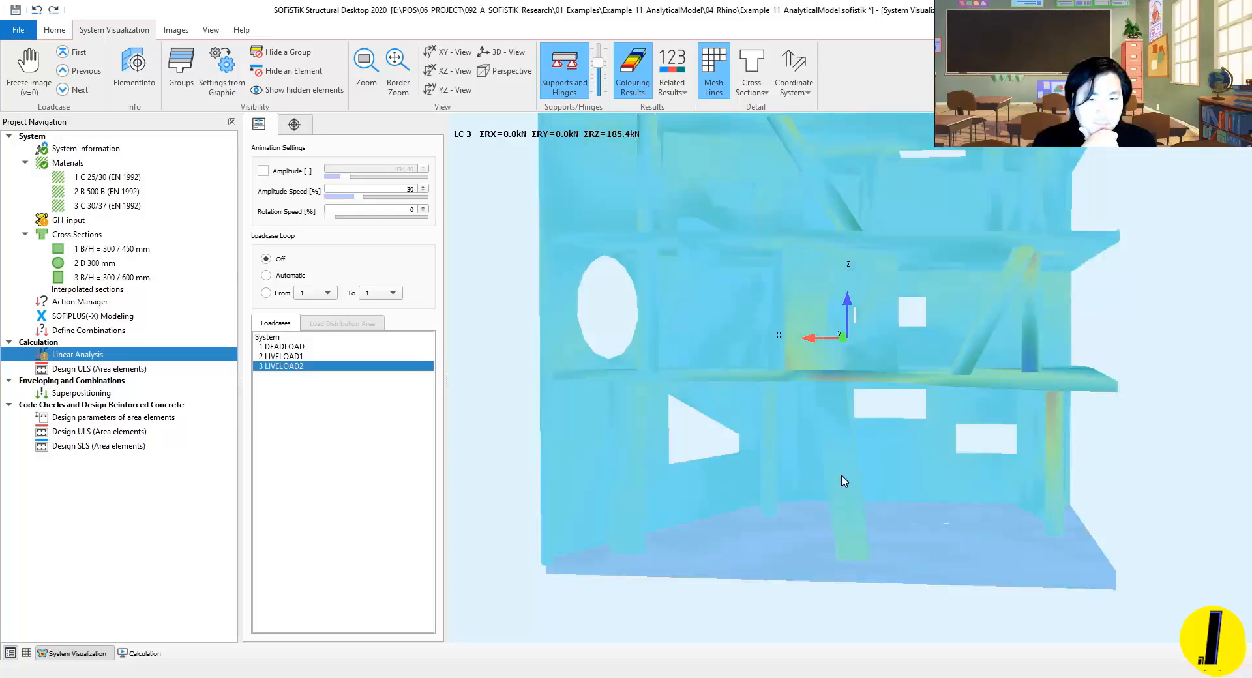
pyautogui.moveTo(844, 481); pyautogui.dragTo(718, 533)
pyautogui.moveTo(954, 493); pyautogui.dragTo(860, 438)
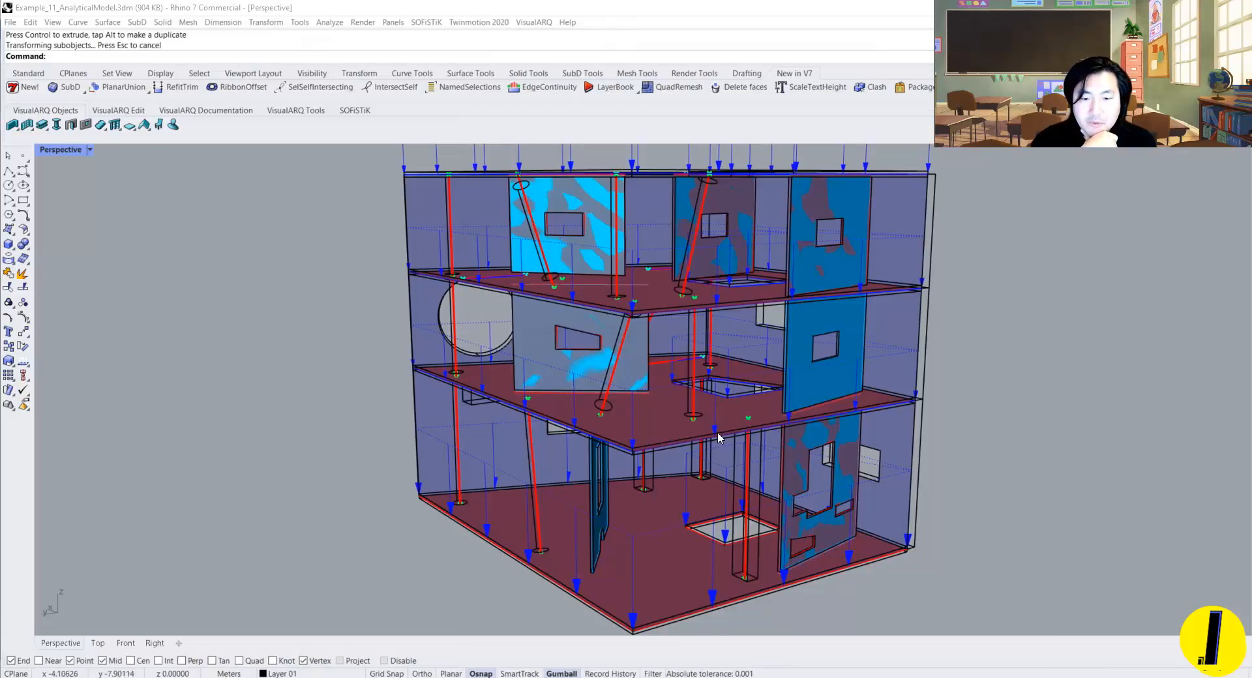
# Step: Compare the walls in the Rhino model with the SOFiSTiK mesh, and adjust the ground-floor interior wall with the arched notch in Rhino
pyautogui.scroll(10, 718, 437)
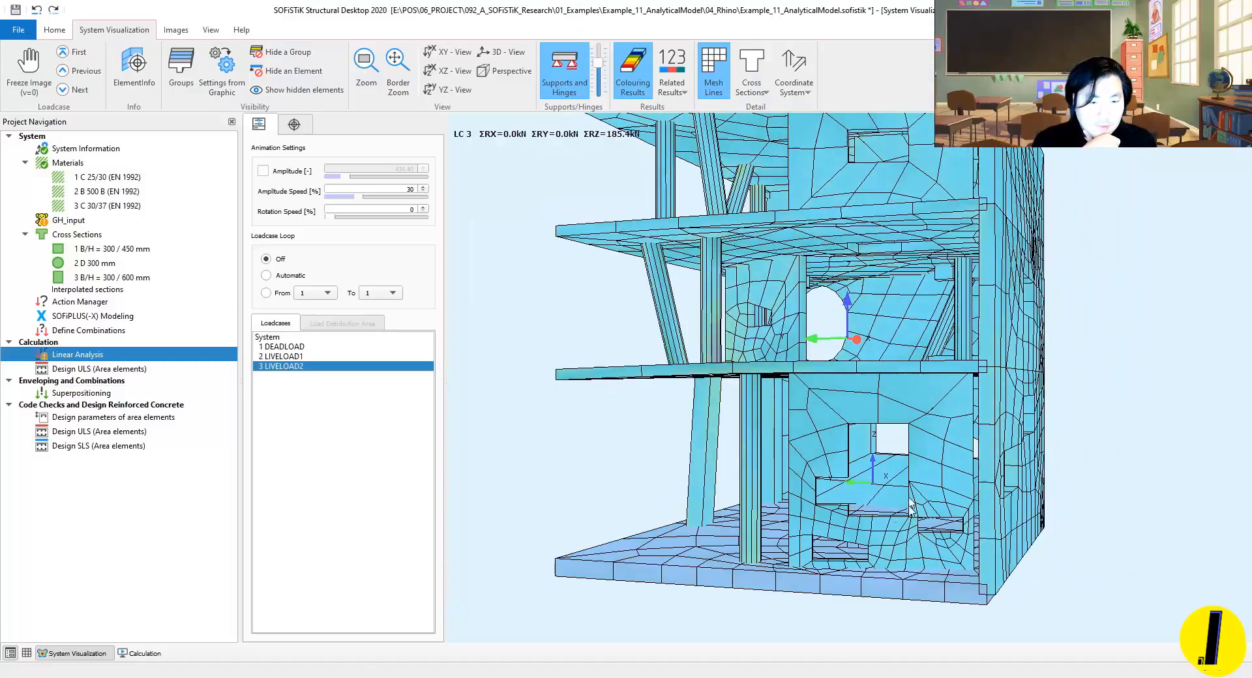
pyautogui.moveTo(911, 508); pyautogui.dragTo(871, 476)
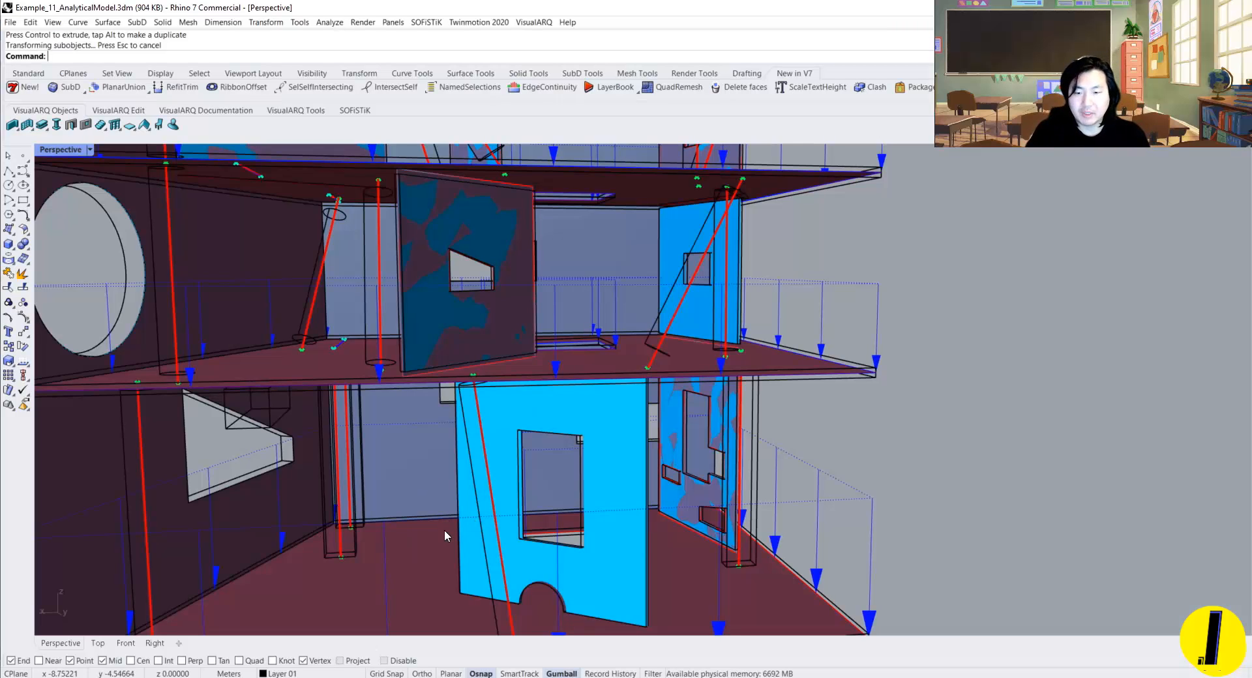
pyautogui.click(457, 537)
pyautogui.moveTo(512, 500); pyautogui.dragTo(475, 553)
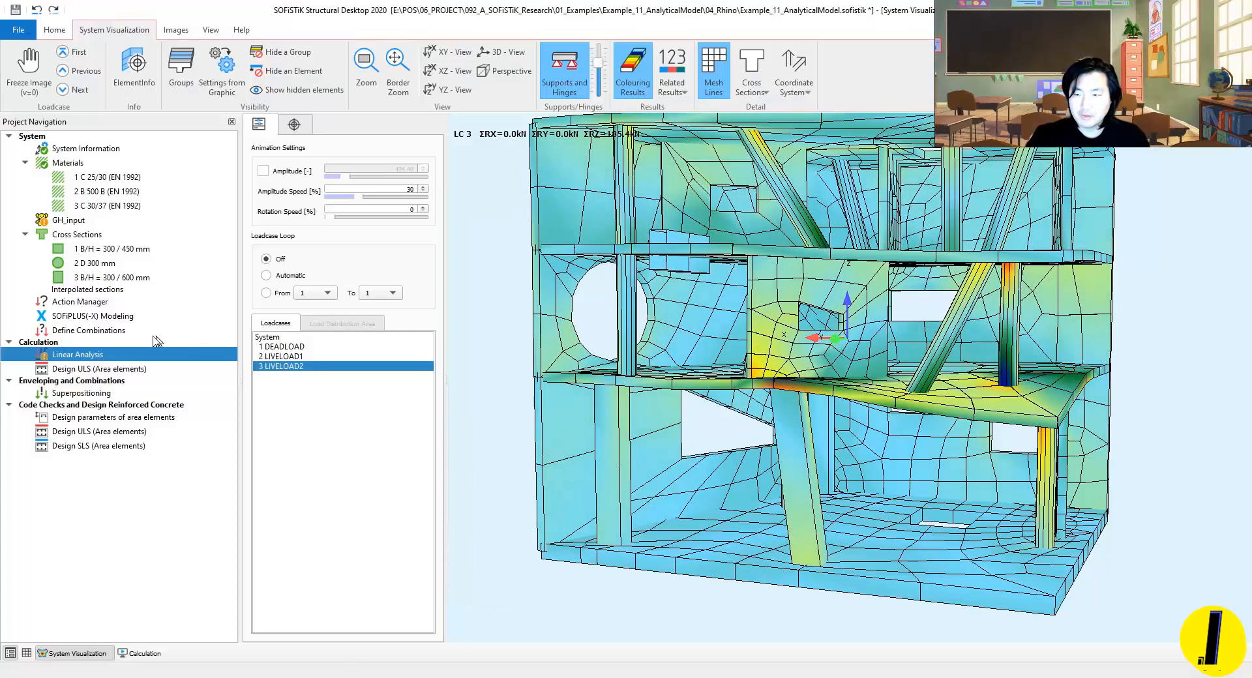
# Step: Recalculate the GH_input task and inspect the updated mesh around the interior walls in the System Visualization view
pyautogui.click(81, 221)
pyautogui.rightClick(81, 222)
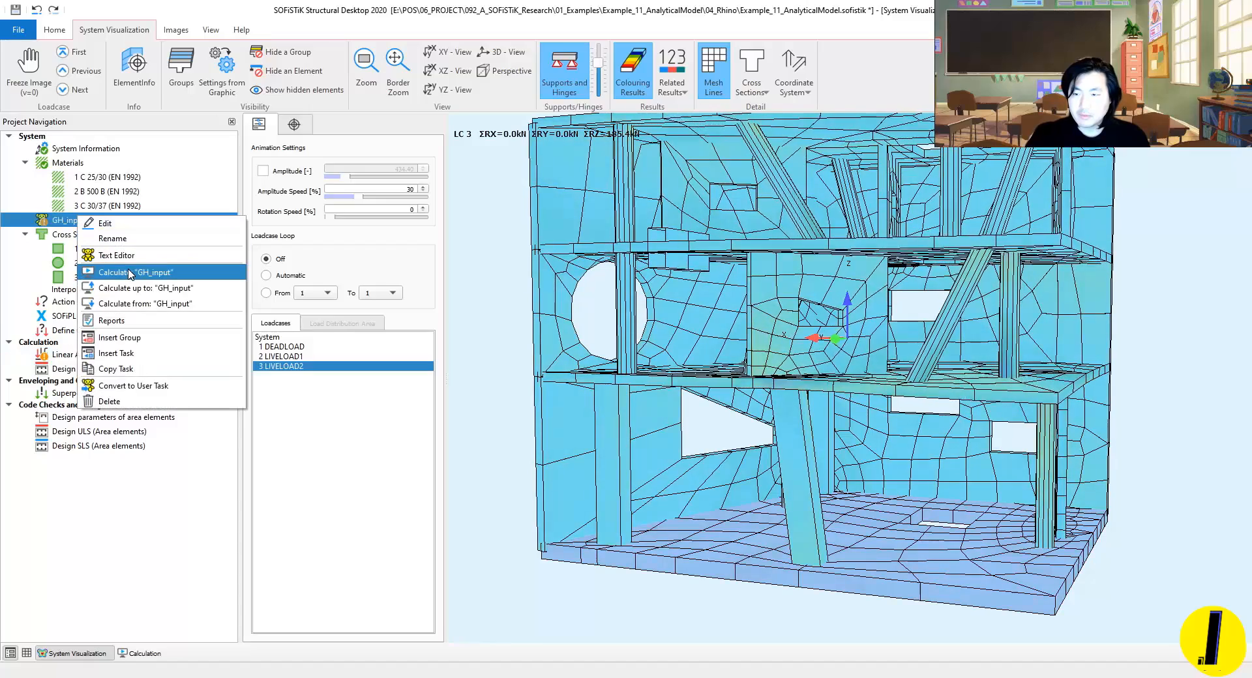
pyautogui.click(127, 271)
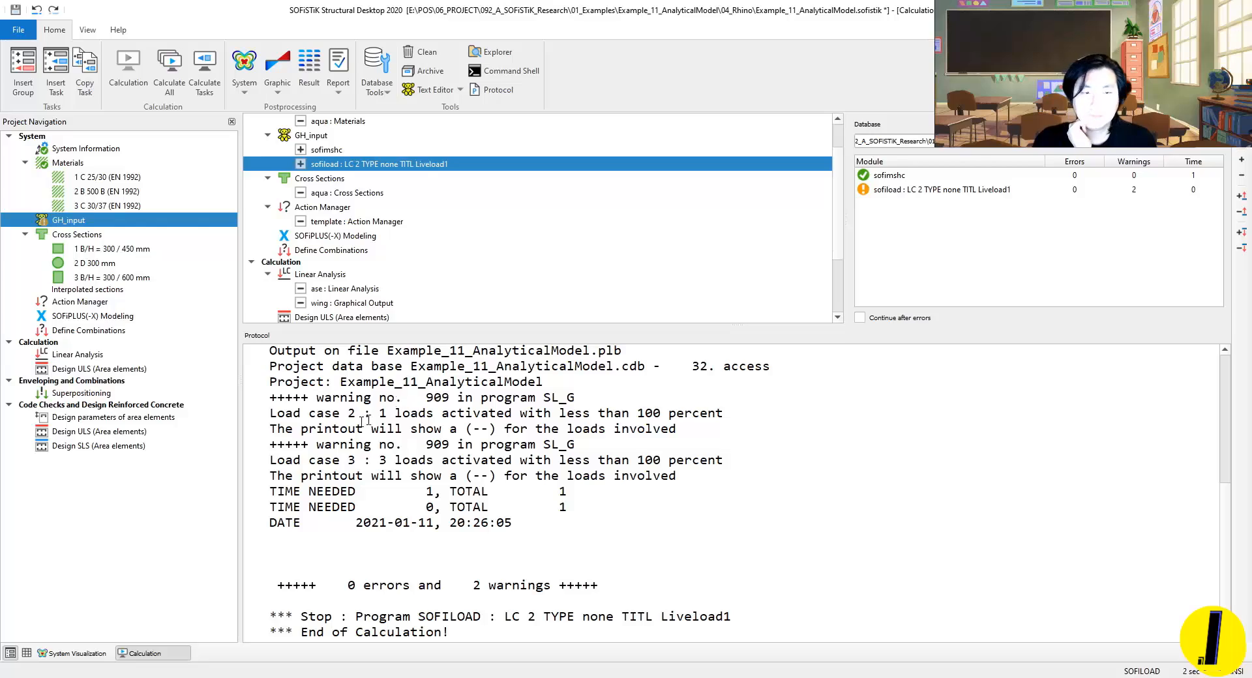
pyautogui.click(78, 651)
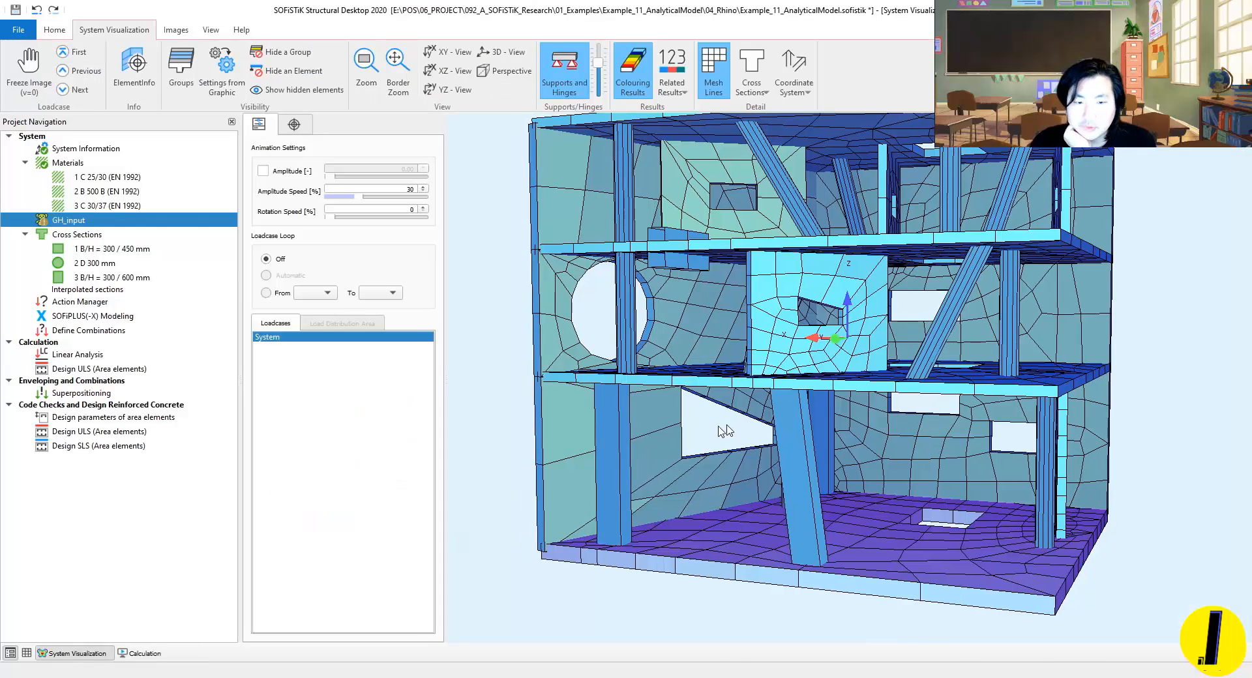
pyautogui.moveTo(777, 414); pyautogui.dragTo(793, 477)
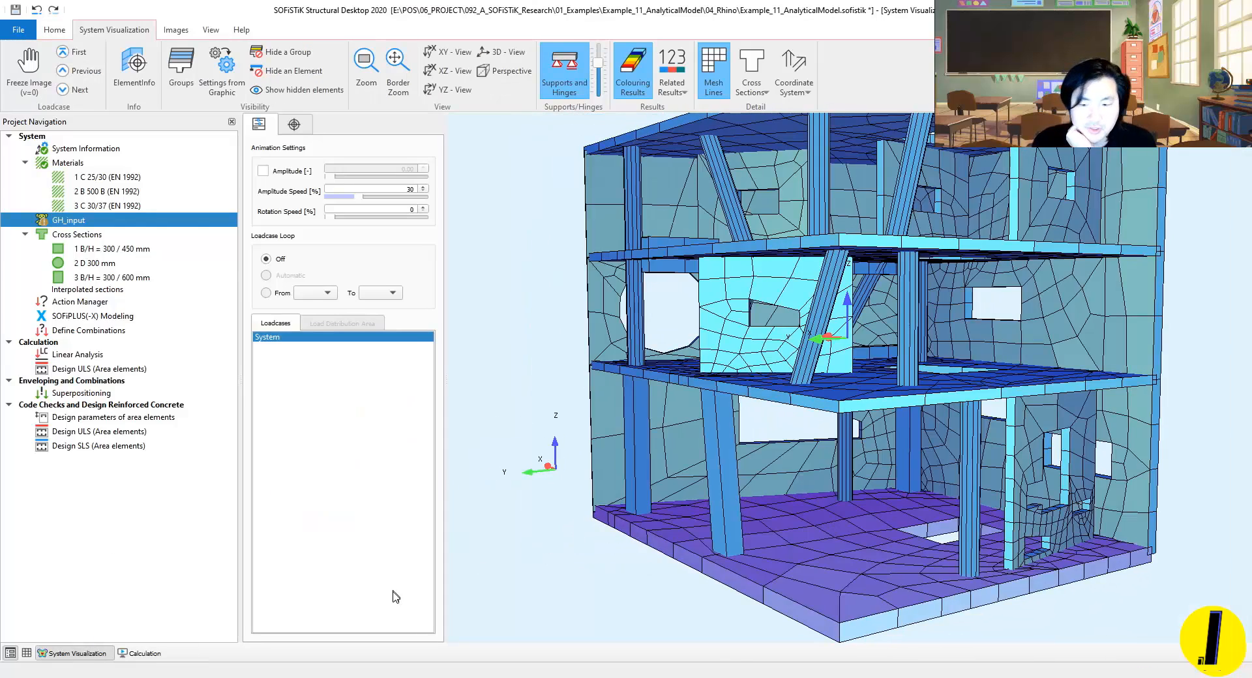
# Step: Switch to Rhino and undo the last gumball rotation of the ground-floor interior wall
pyautogui.hotkey('alt', 'Tab')
pyautogui.scroll(-6, 542, 499)
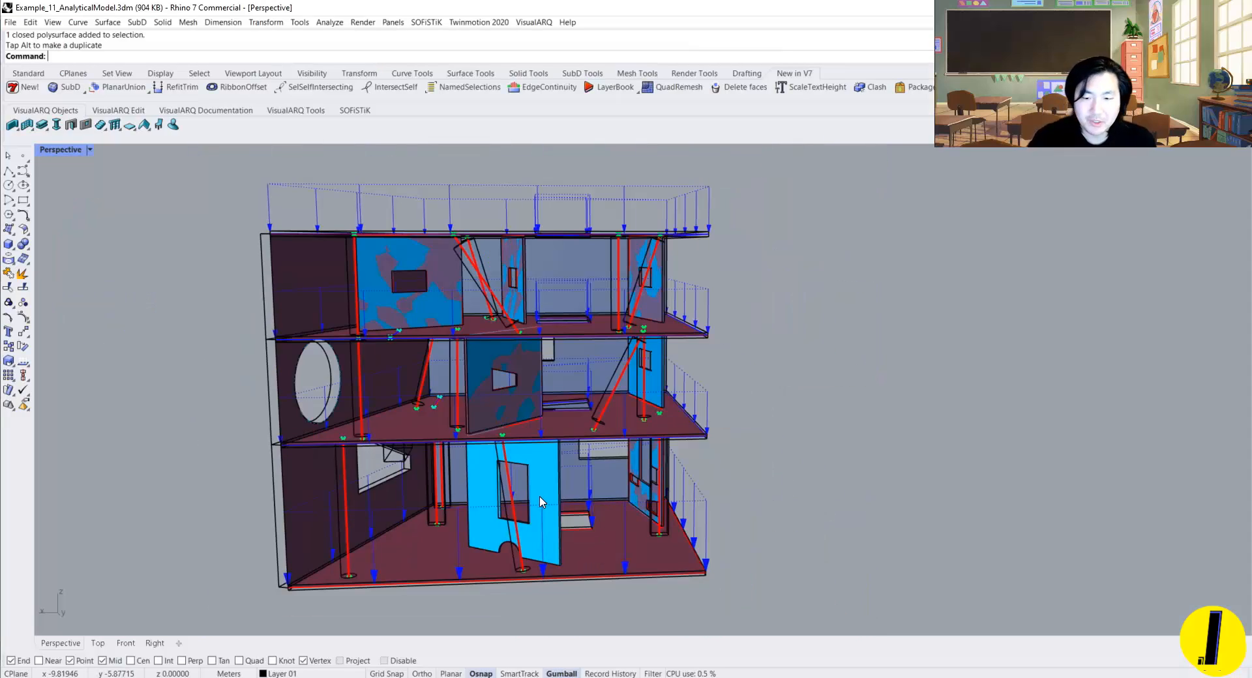
pyautogui.keyDown('shift'); pyautogui.moveTo(542, 499); pyautogui.dragTo(595, 424, button='right'); pyautogui.keyUp('shift')
pyautogui.scroll(2, 590, 432)
pyautogui.hotkey('ctrl', 'z')
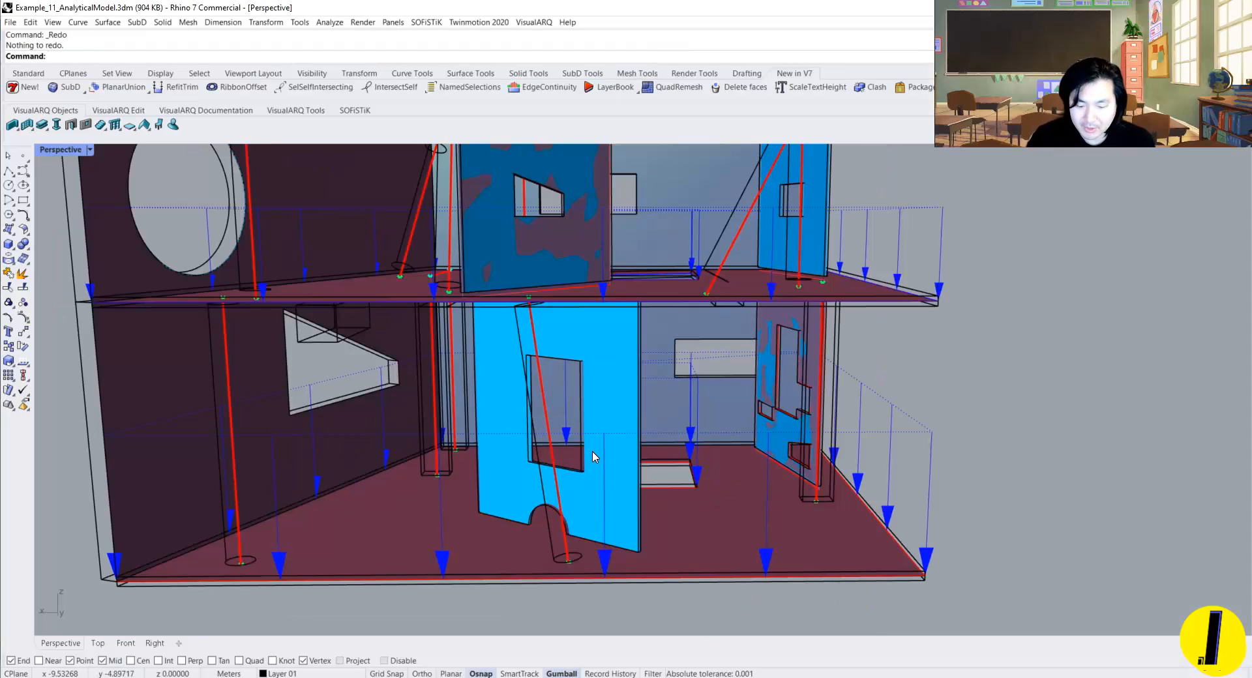
pyautogui.scroll(3, 593, 456)
pyautogui.hotkey('ctrl', 'z')
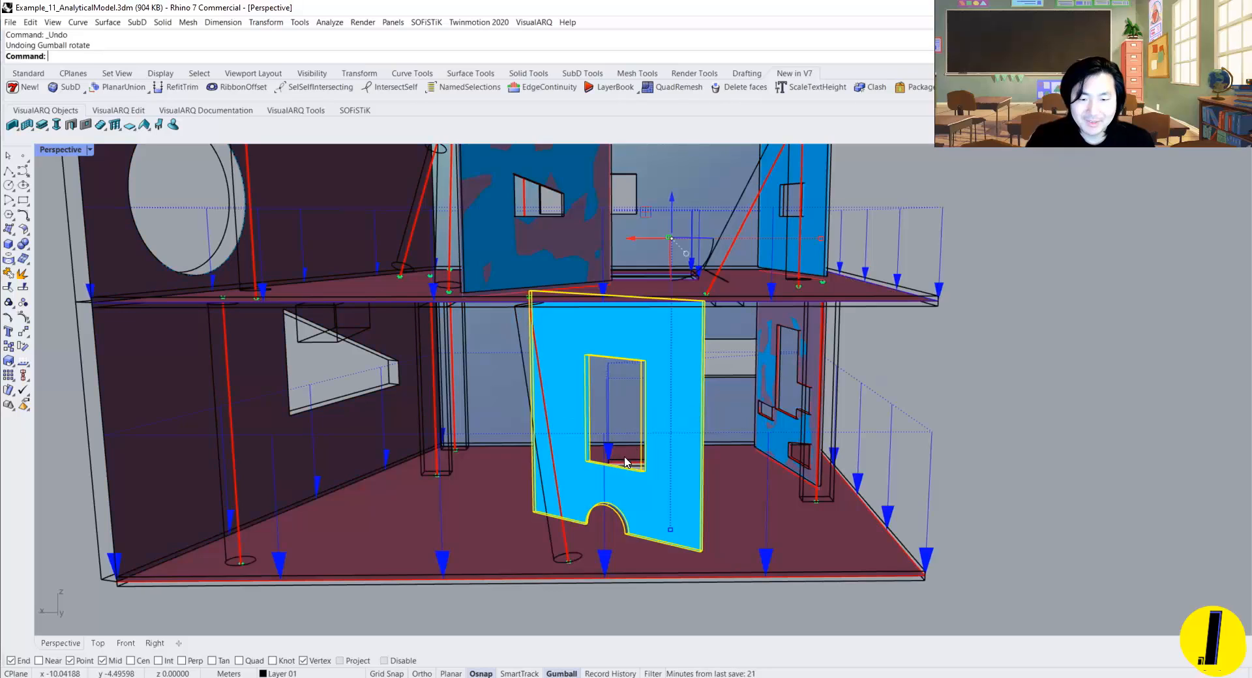
# Step: Undo the earlier gumball moves and the BooleanDifference that cut the arched notch, restoring the ground-floor interior wall, and clear the selection
pyautogui.hotkey('ctrl', 'z')
pyautogui.hotkey('ctrl', 'z')
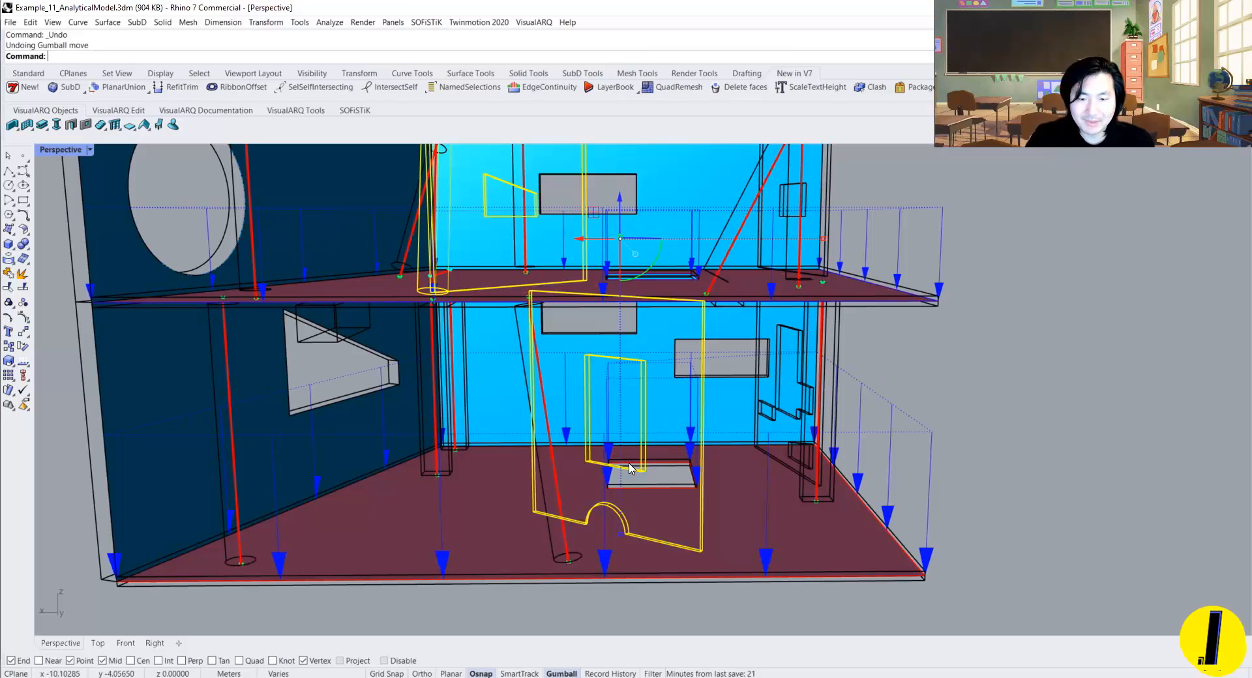
pyautogui.hotkey('ctrl', 'z')
pyautogui.hotkey('ctrl', 'z')
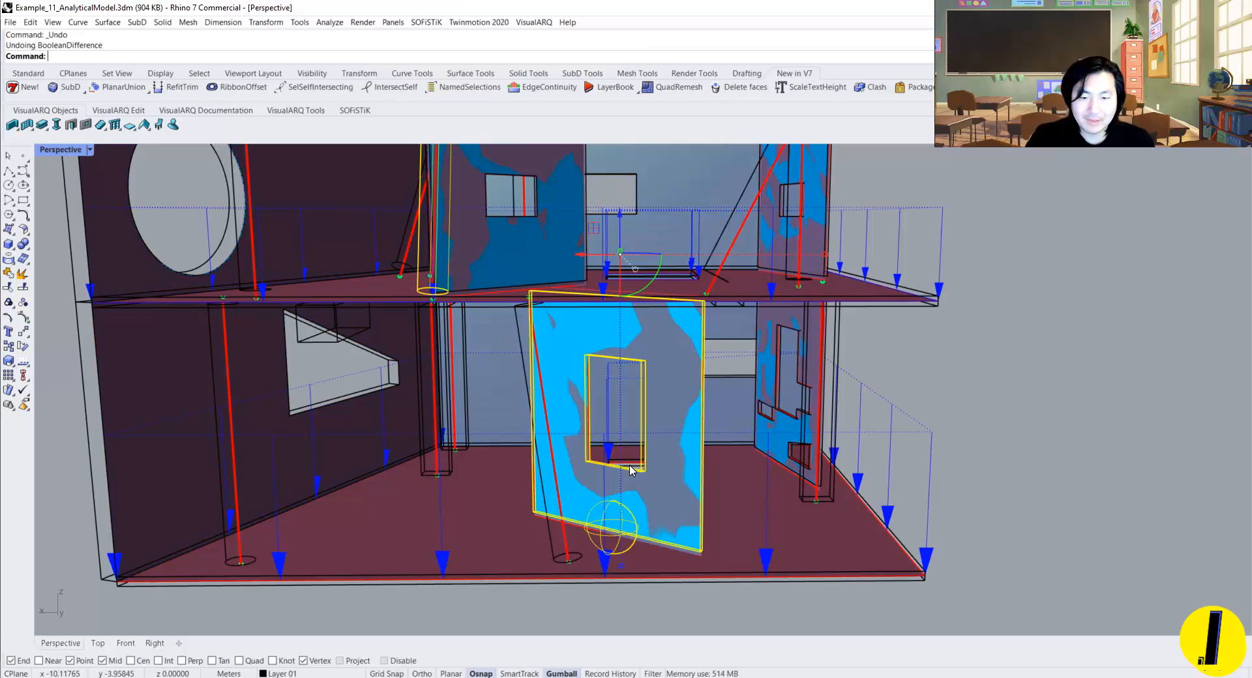
pyautogui.scroll(-2, 620, 528)
pyautogui.scroll(-5, 620, 528)
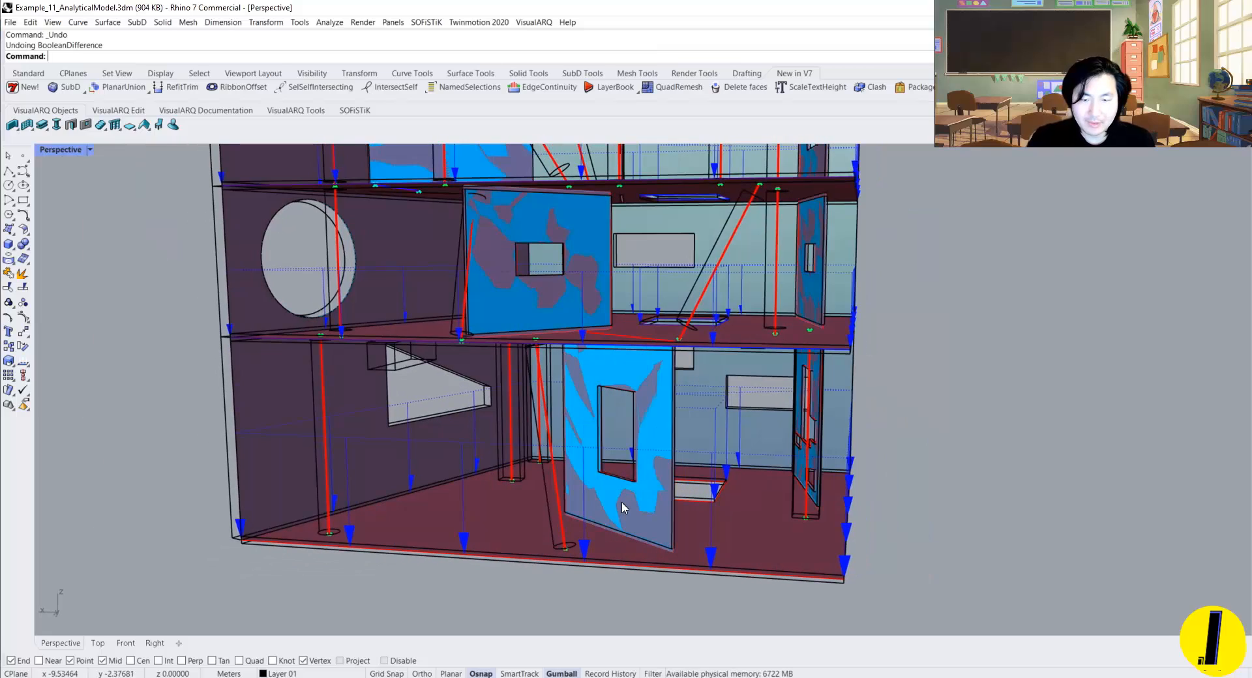
pyautogui.scroll(3, 647, 507)
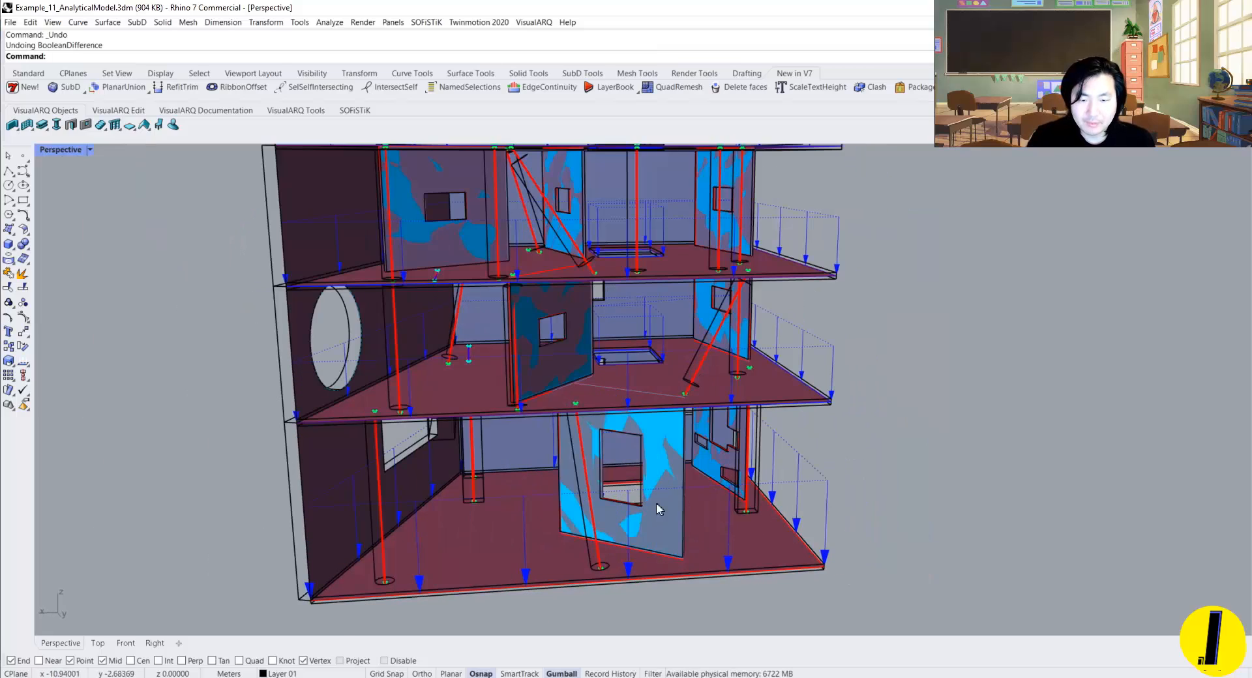
pyautogui.click(643, 502)
pyautogui.scroll(2, 636, 492)
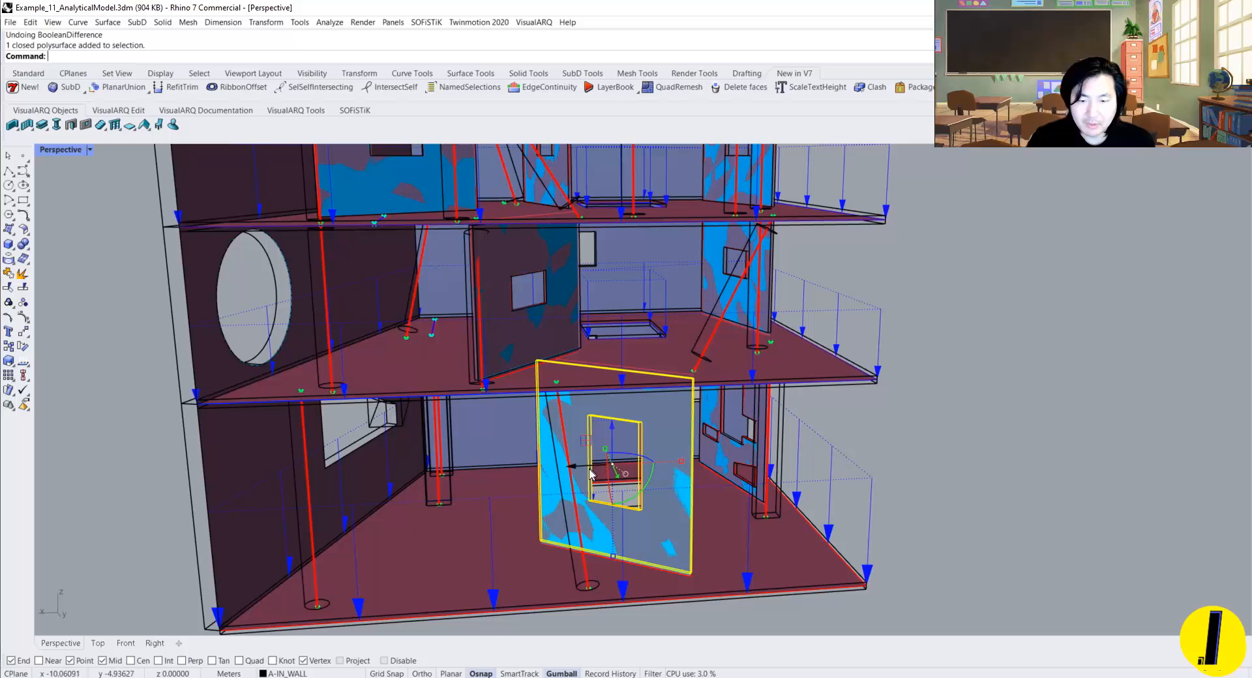
pyautogui.press('Escape')
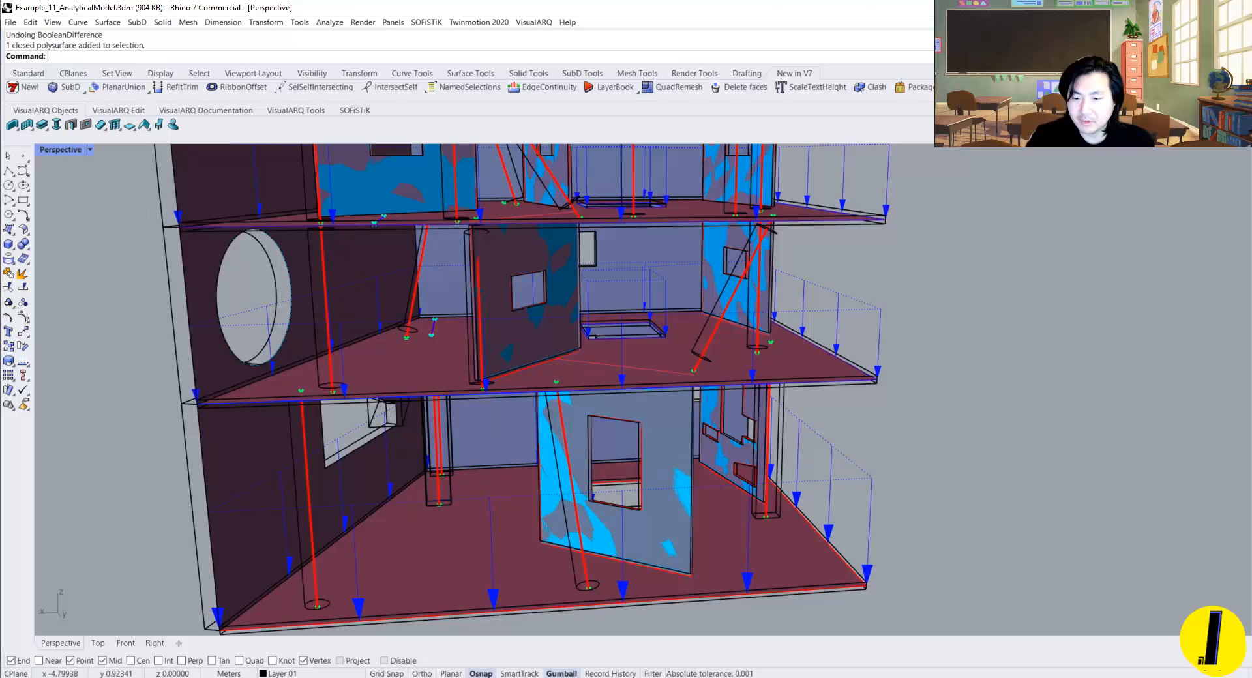
# Step: Switch to SOFiSTiK Structural Desktop, recalculate the GH_input task and inspect the interior walls of the resulting mesh
pyautogui.hotkey('alt', 'Tab')
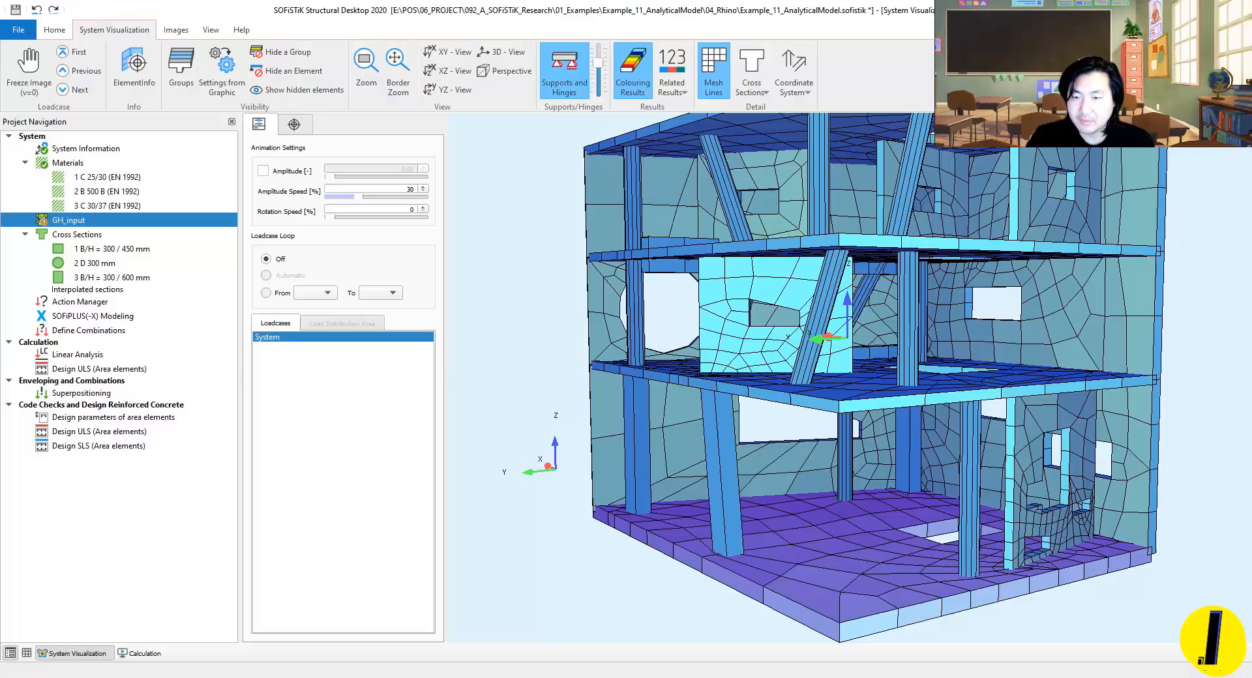
pyautogui.rightClick(59, 220)
pyautogui.click(128, 278)
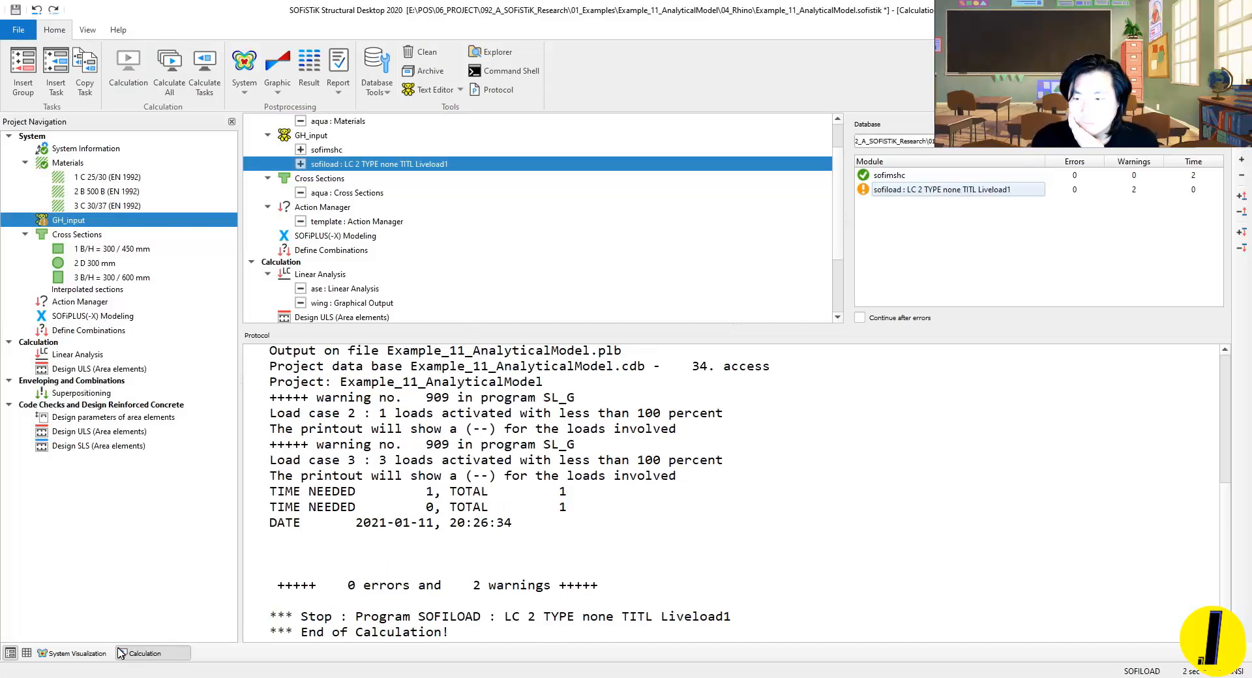
pyautogui.click(104, 653)
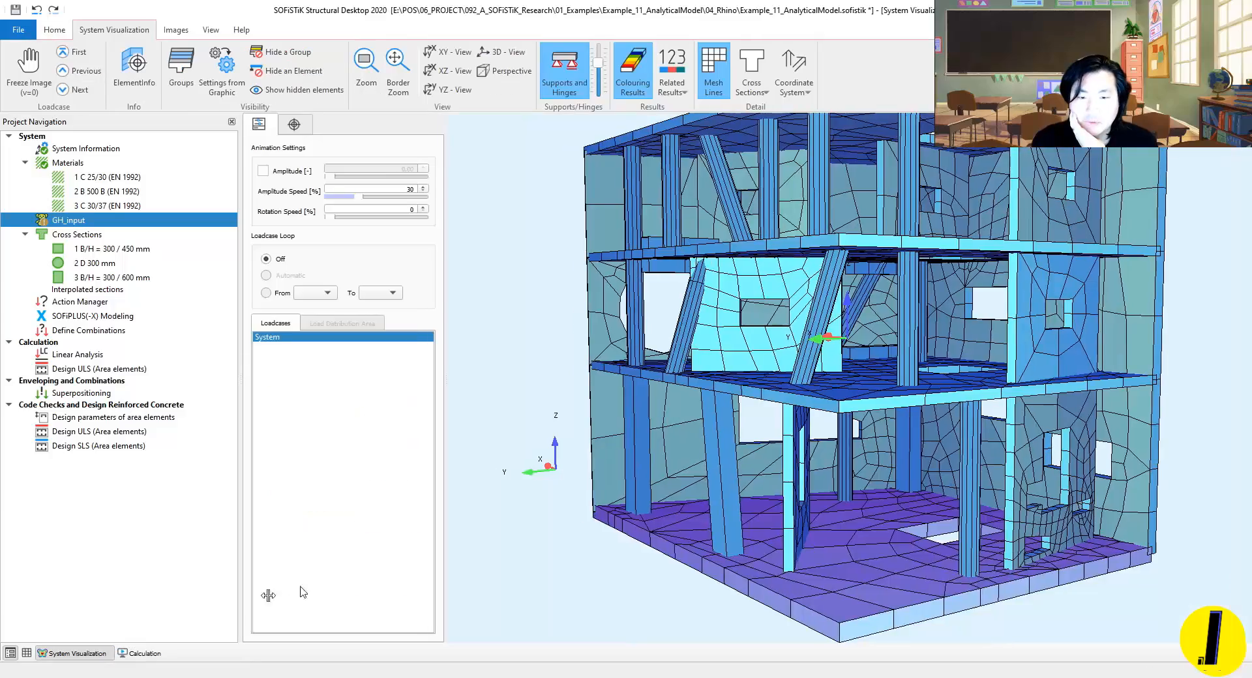
pyautogui.moveTo(798, 464); pyautogui.dragTo(722, 264)
pyautogui.scroll(5, 721, 276)
pyautogui.scroll(-2, 722, 275)
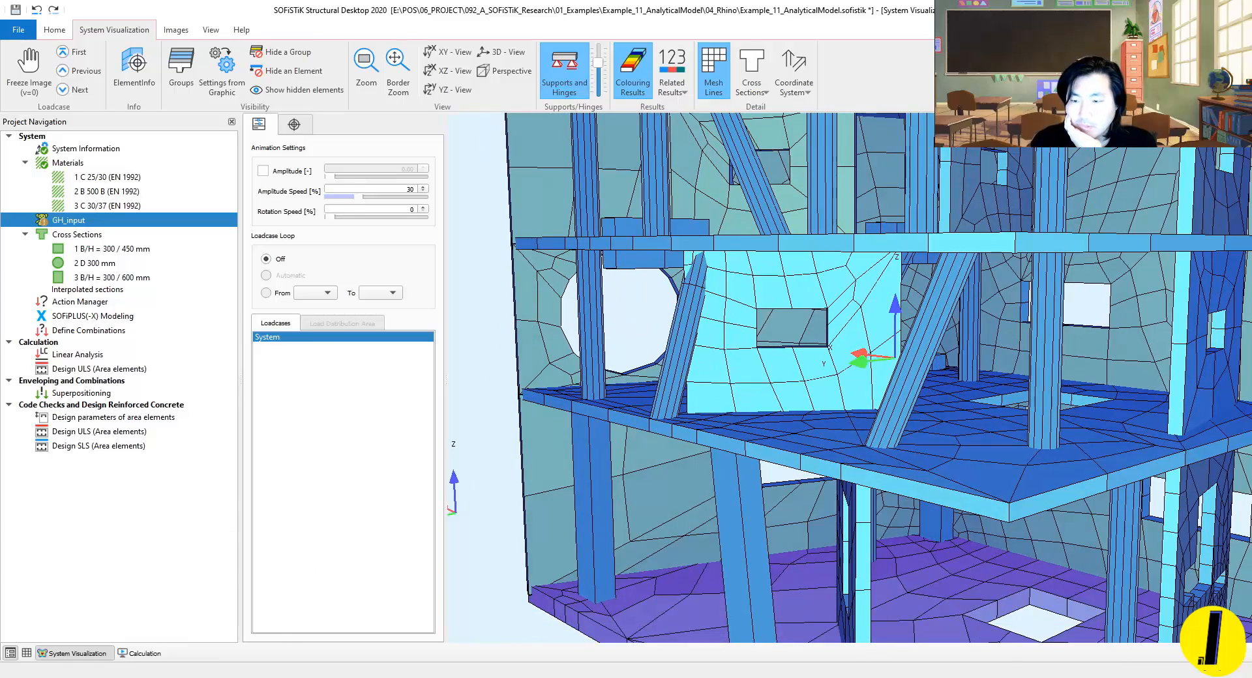
# Step: Switch to Rhino and move the middle-storey interior wall with the small window sideways, away from the inclined column, with the gumball
pyautogui.hotkey('alt', 'Tab')
pyautogui.moveTo(418, 282); pyautogui.dragTo(451, 255, button='right')
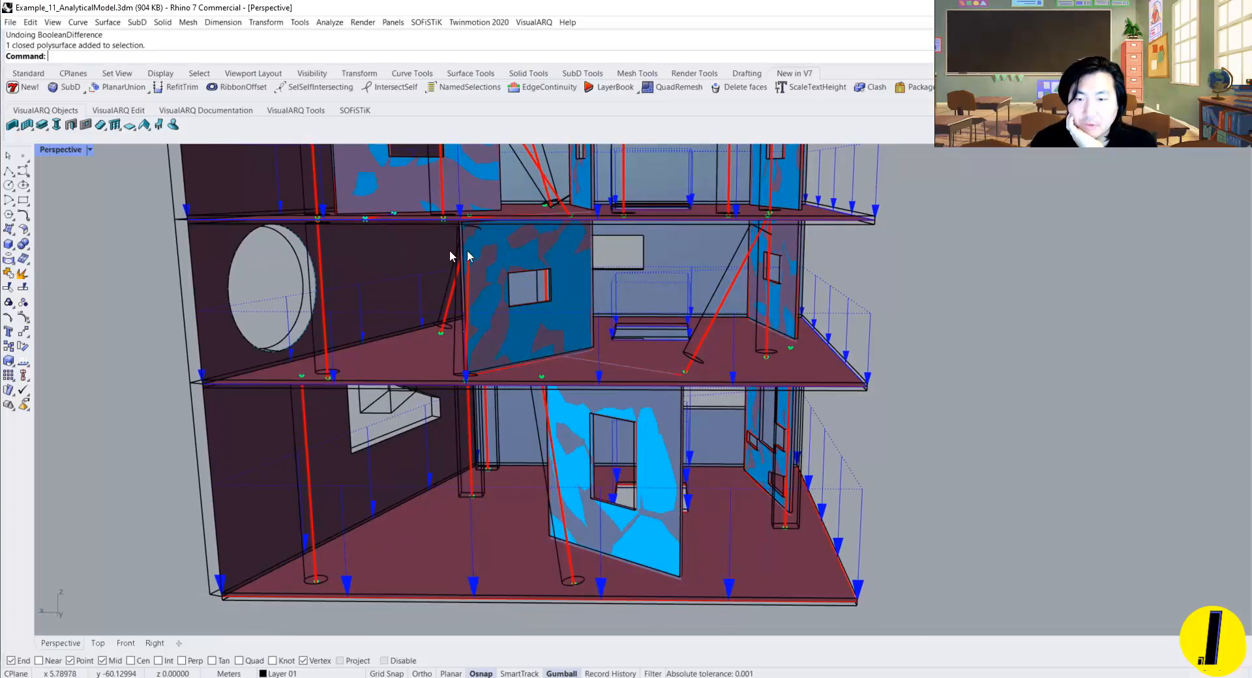
pyautogui.scroll(4, 510, 252)
pyautogui.click(508, 281)
pyautogui.moveTo(504, 308); pyautogui.dragTo(592, 317)
pyautogui.scroll(-4, 633, 352)
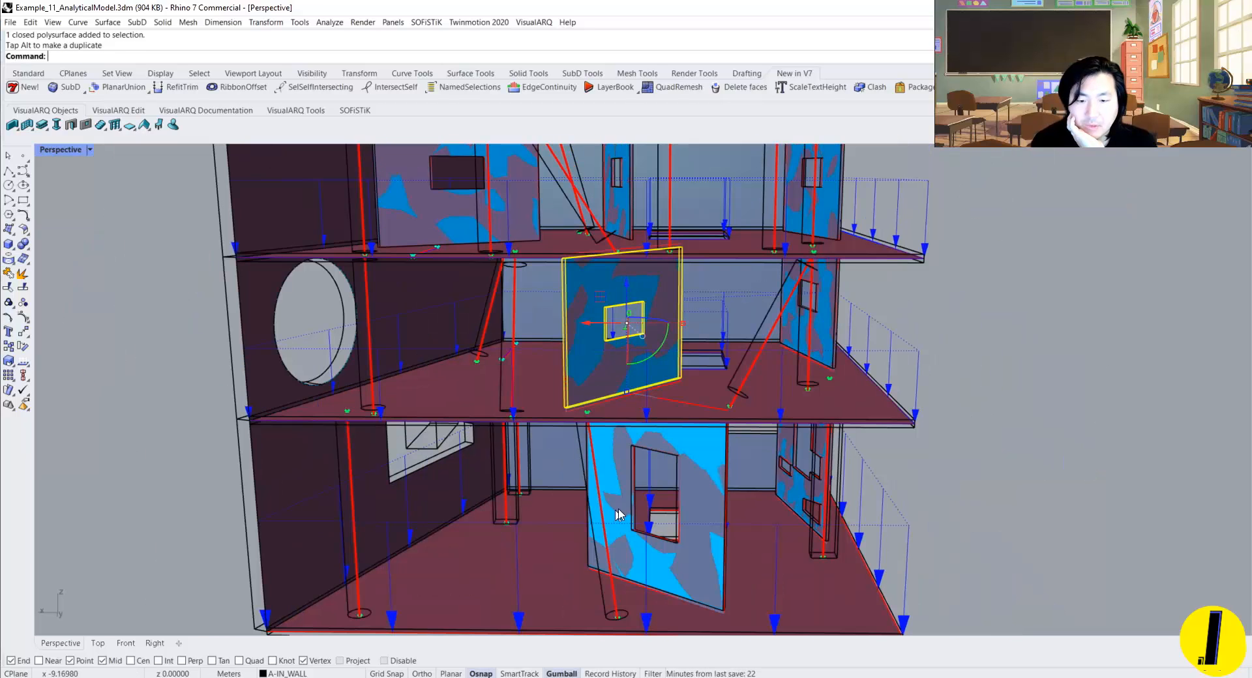
pyautogui.click(216, 393)
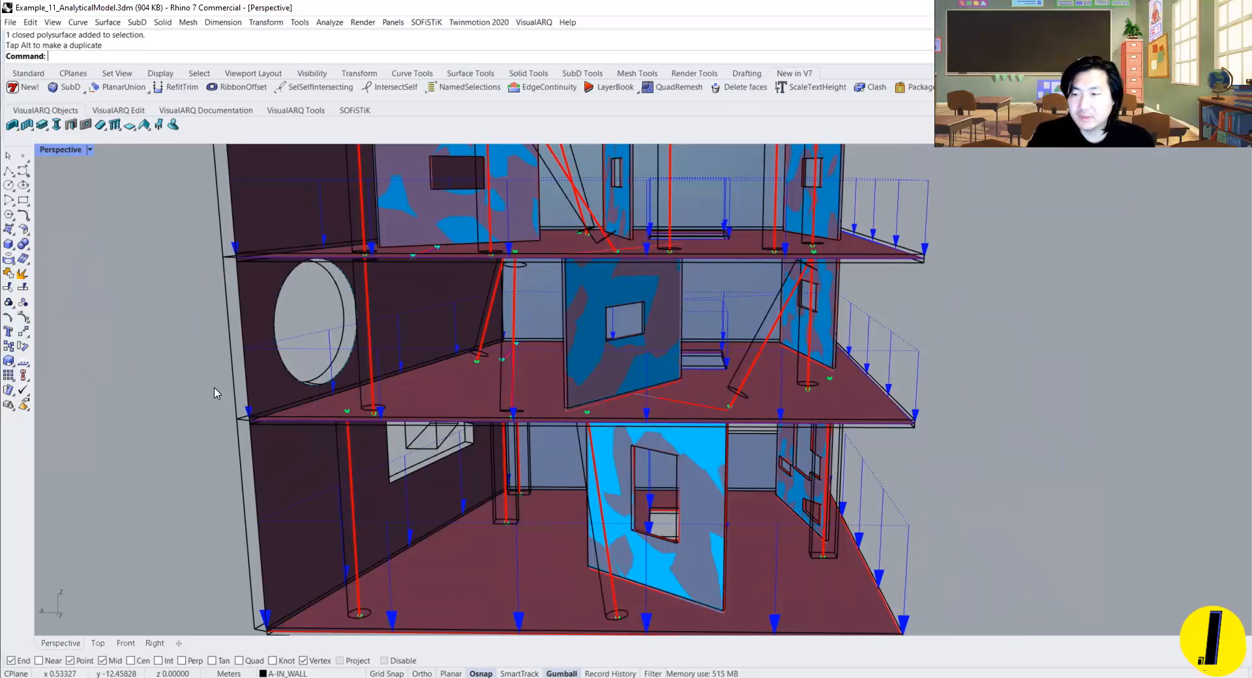
# Step: Create a sphere centred on the lower corner of the ground-floor interior wall's window opening
pyautogui.click(17, 252)
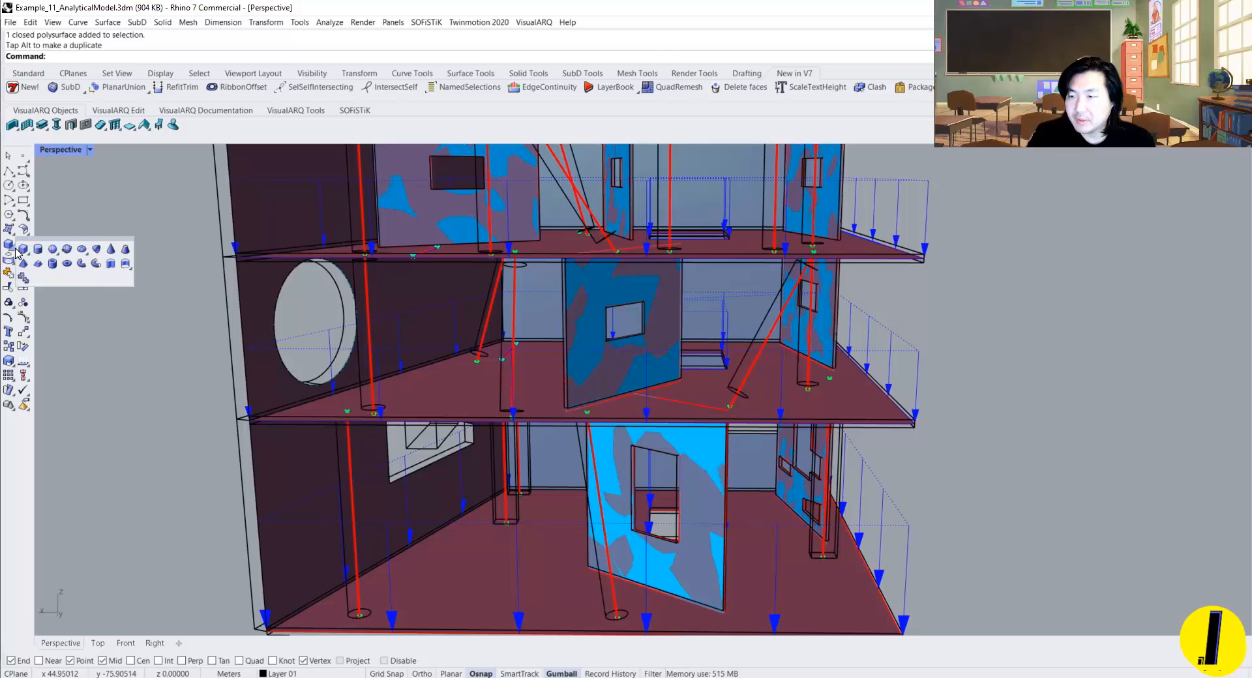
pyautogui.click(52, 249)
pyautogui.scroll(3, 702, 536)
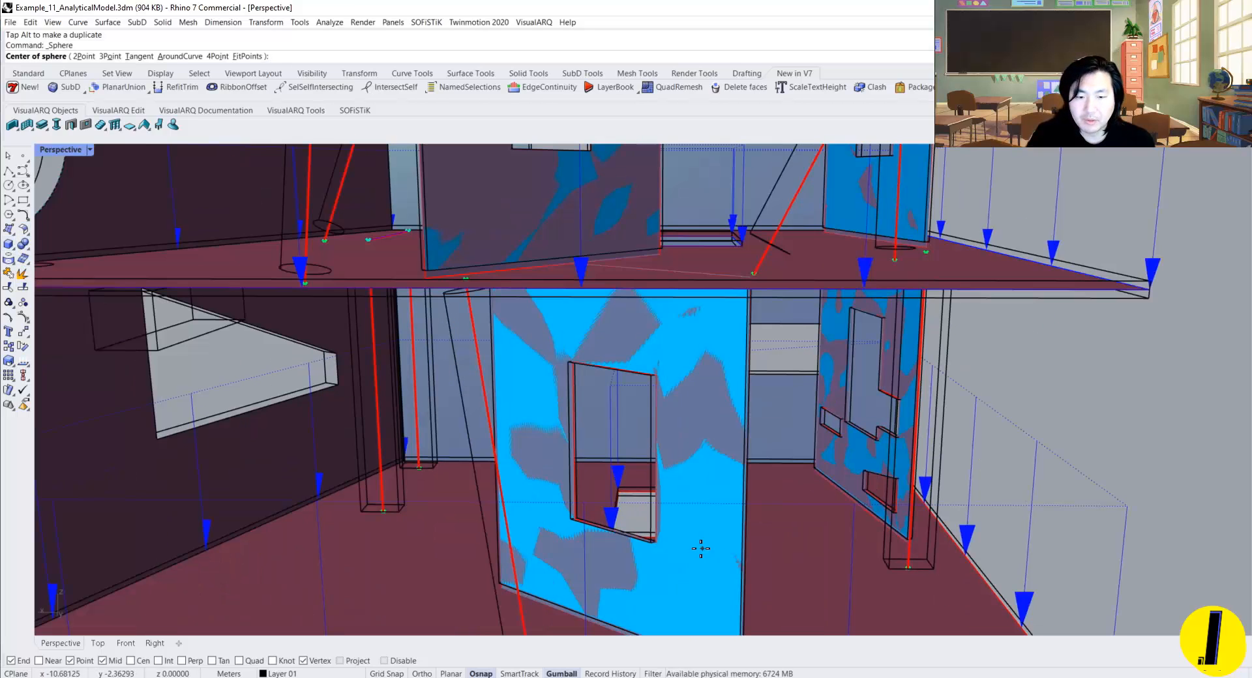
pyautogui.click(651, 541)
pyautogui.click(666, 550)
pyautogui.scroll(-2, 673, 533)
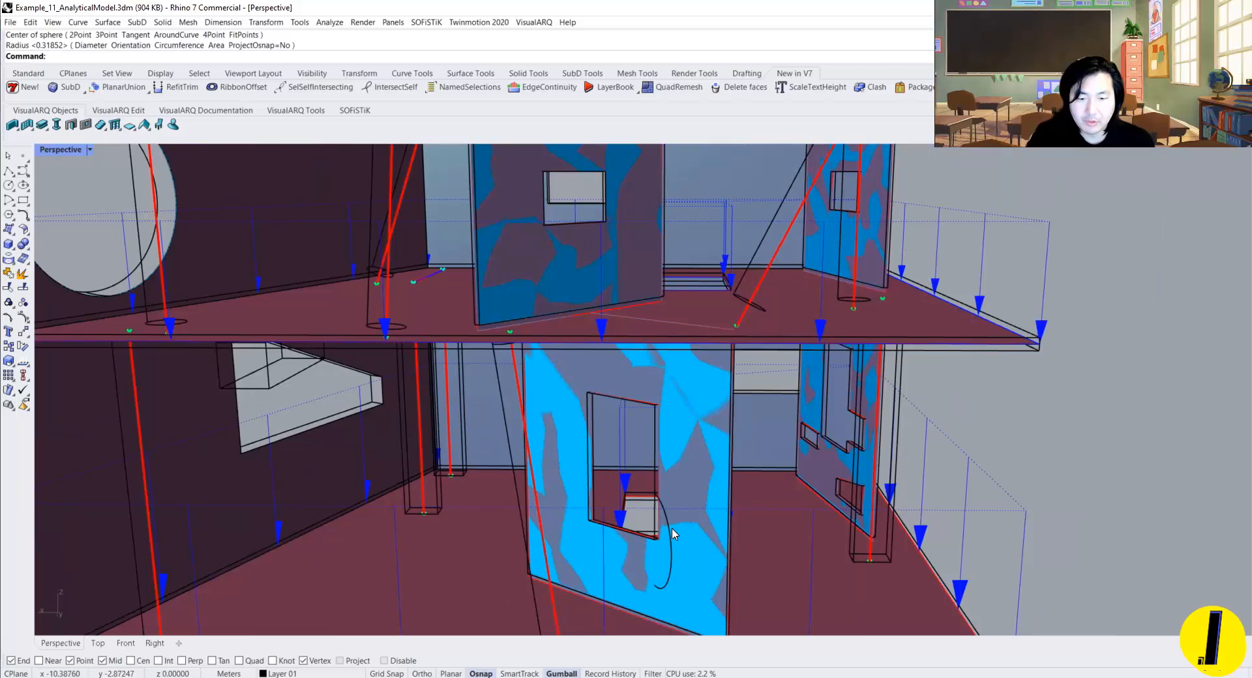
pyautogui.click(673, 533)
# Step: Change to shaded display and delete the leftover smaller sphere near the base of the ground-floor wall
pyautogui.hotkey('ctrl', 'alt', 's')
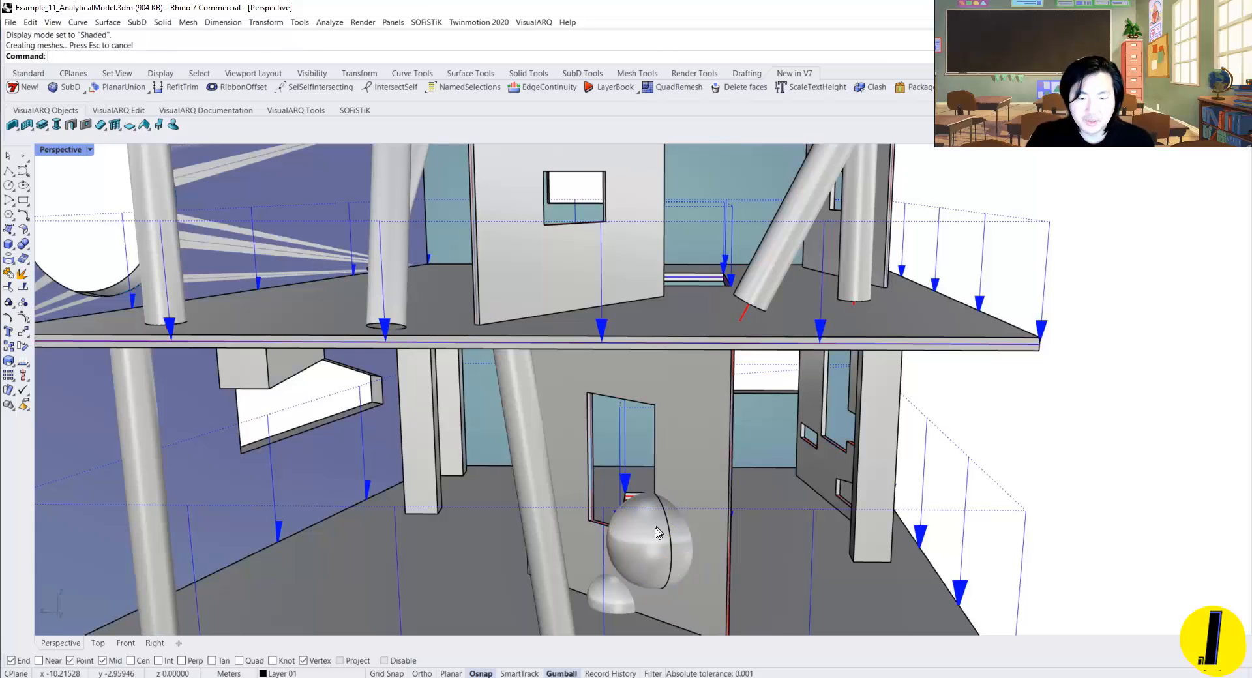
pyautogui.click(611, 593)
pyautogui.press('Delete')
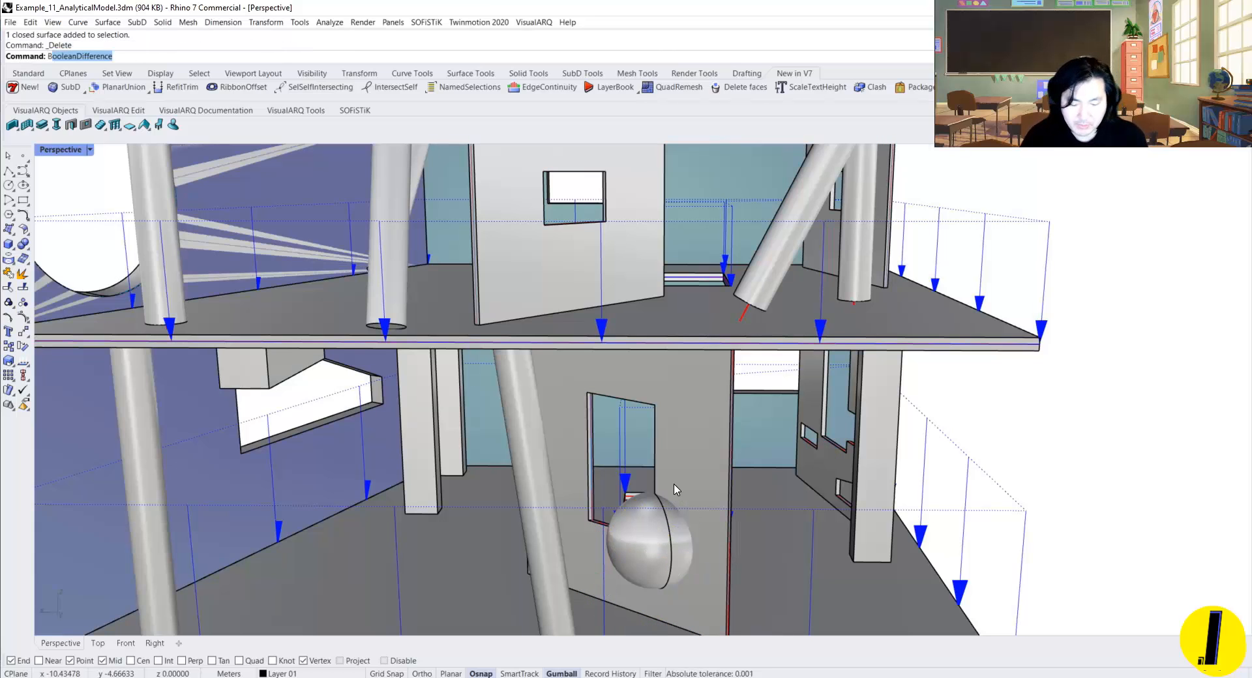
# Step: Subtract the new sphere from the ground-floor interior wall with BooleanDifference and return to wireframe display
pyautogui.click(695, 485)
pyautogui.press('Return')
pyautogui.click(657, 534)
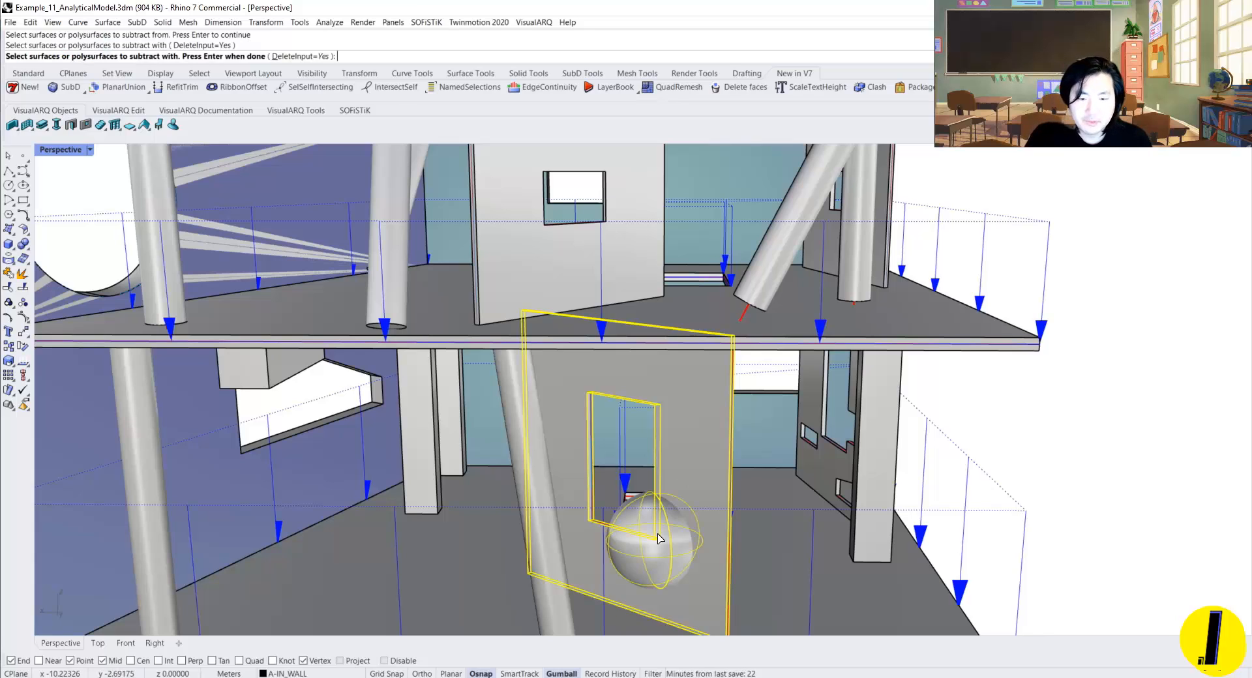
pyautogui.press('Return')
pyautogui.hotkey('ctrl', 'alt', 'w')
# Step: Examine the round cut-out at the window corner and the derived analytical outline of the ground-floor wall from several angles
pyautogui.scroll(6, 657, 528)
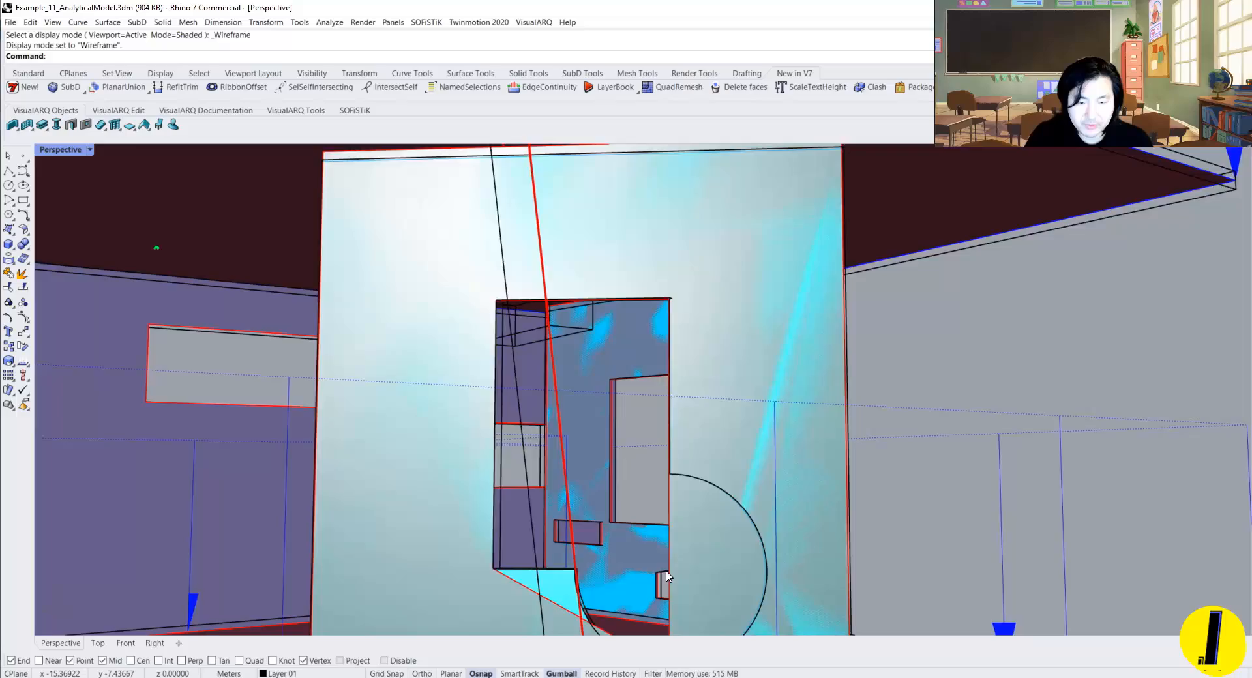
pyautogui.moveTo(666, 577); pyautogui.dragTo(529, 303, button='right')
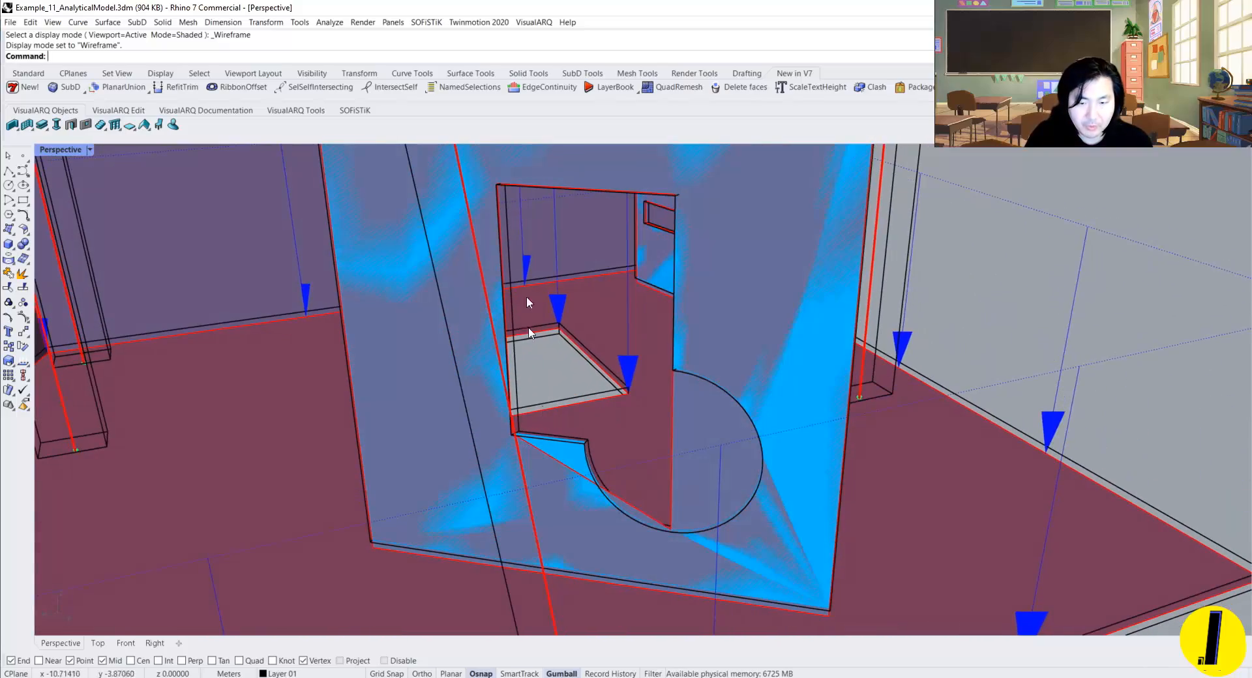
pyautogui.moveTo(652, 323); pyautogui.dragTo(697, 345, button='right')
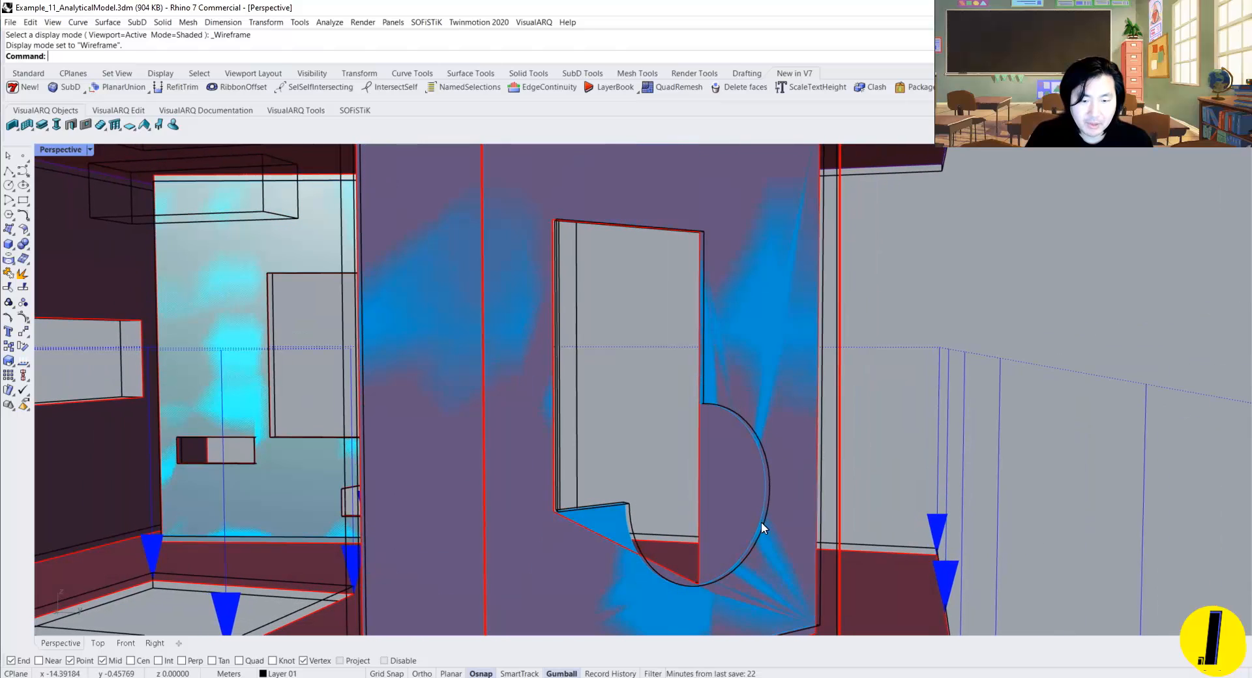
pyautogui.moveTo(761, 522); pyautogui.dragTo(678, 354, button='right')
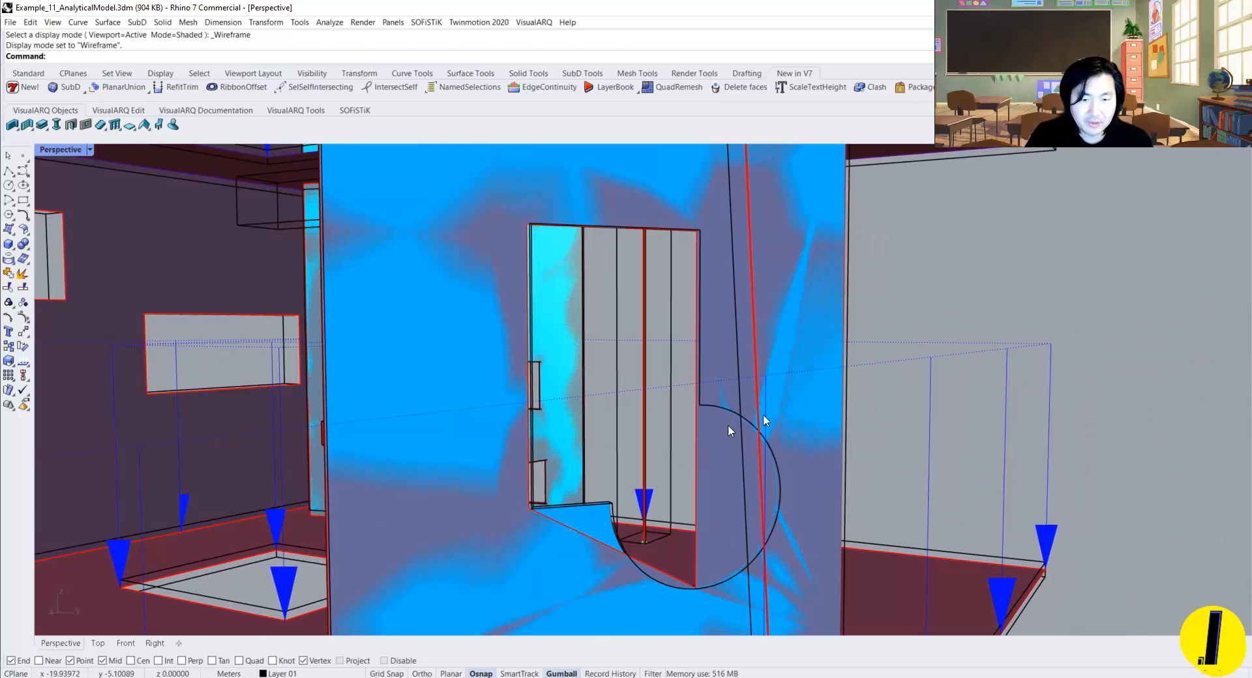
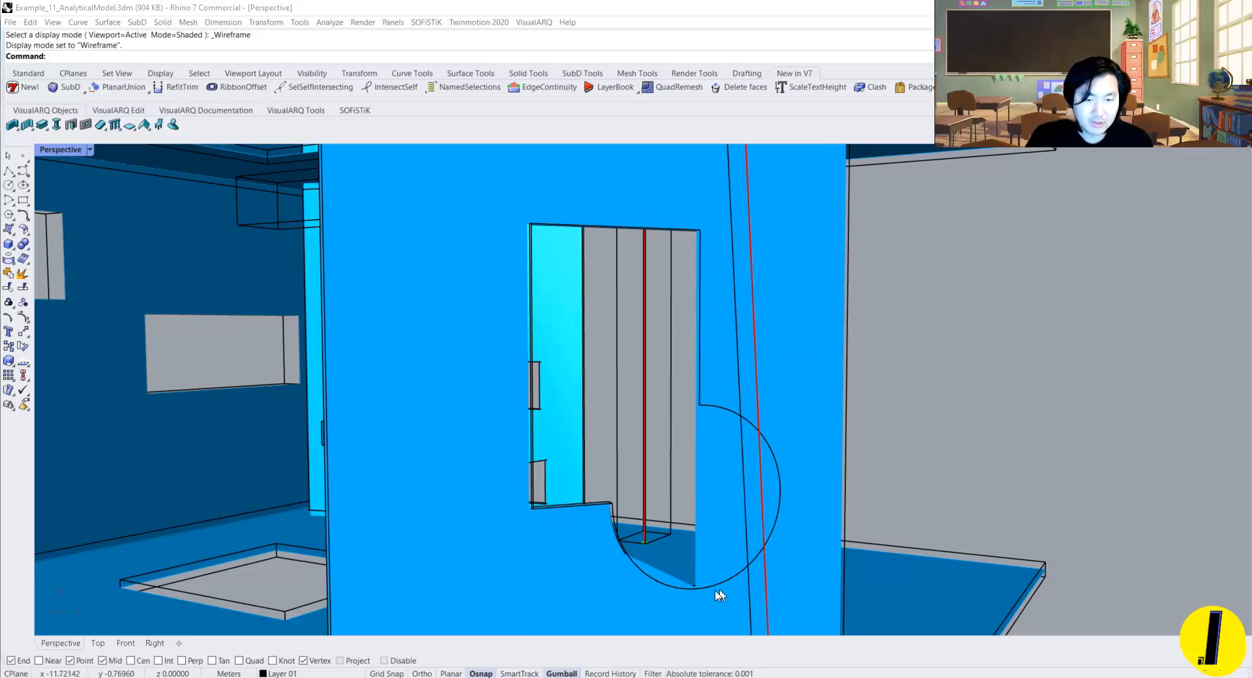
pyautogui.moveTo(652, 384); pyautogui.dragTo(671, 427, button='right')
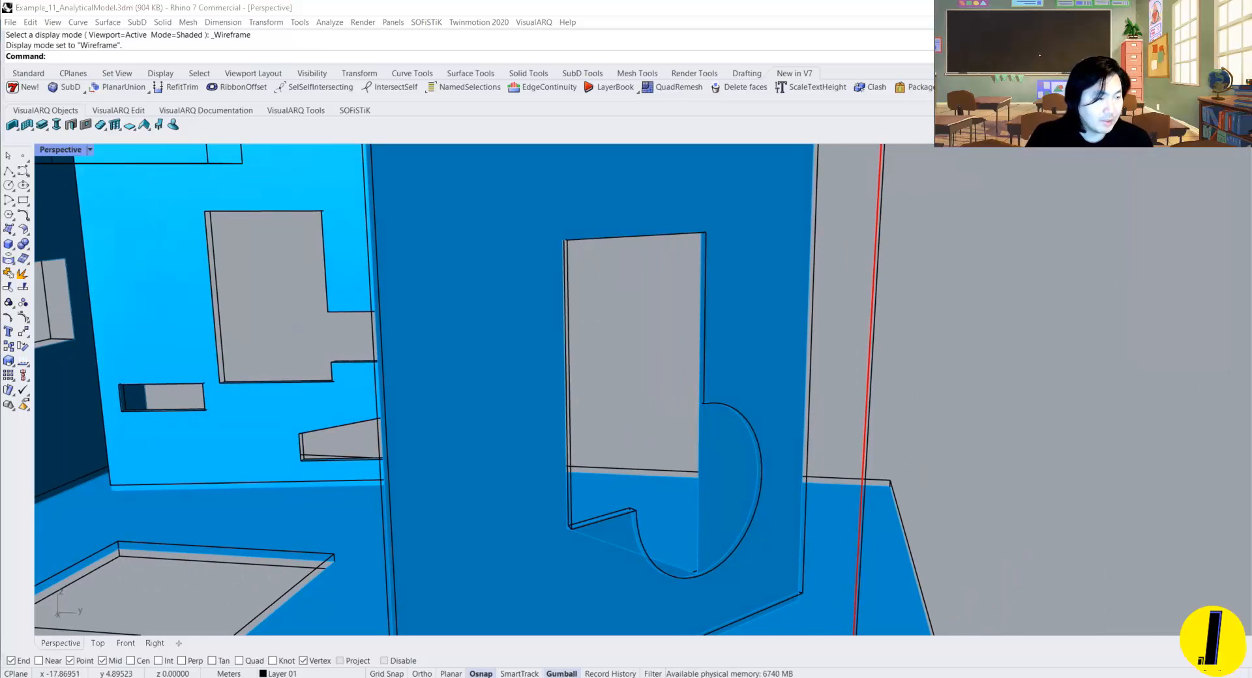
pyautogui.hotkey('ctrl', 'a')
pyautogui.moveTo(983, 307); pyautogui.dragTo(711, 339, button='right')
pyautogui.click(1148, 339)
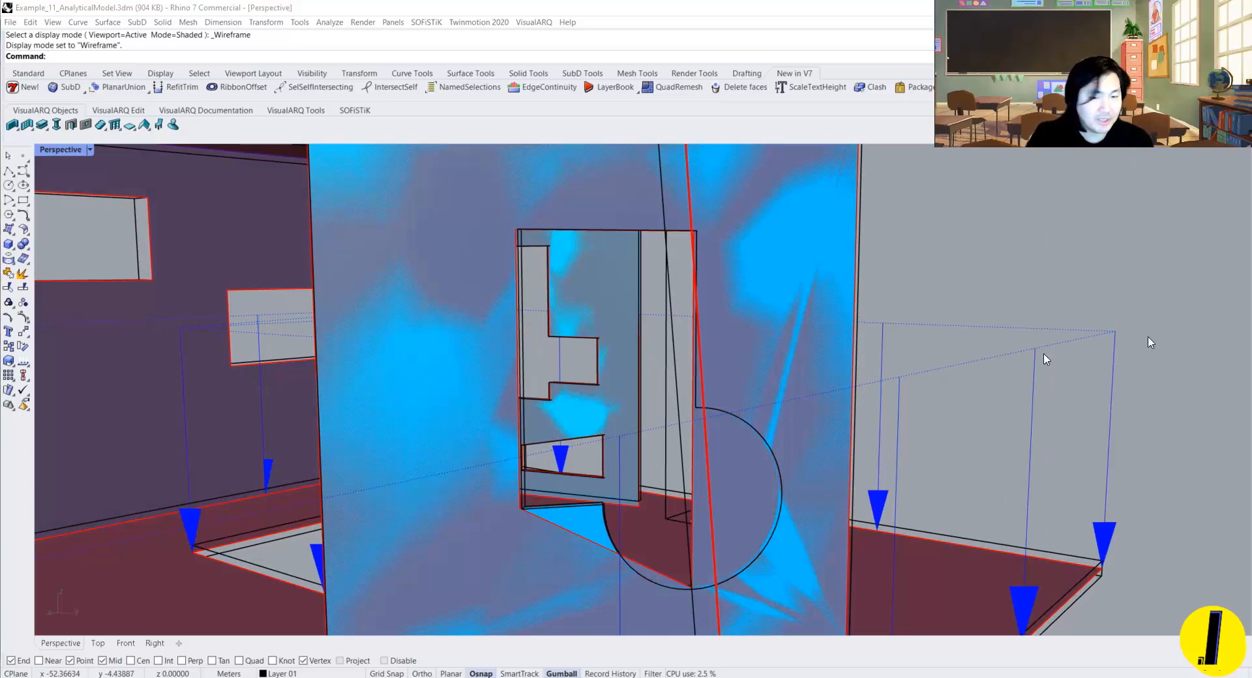
pyautogui.moveTo(852, 356); pyautogui.dragTo(820, 361, button='right')
# Step: Undo the sphere subtraction and the deletion of the leftover smaller sphere
pyautogui.hotkey('ctrl', 'z')
pyautogui.moveTo(681, 374); pyautogui.dragTo(663, 418, button='right')
pyautogui.scroll(-4, 662, 418)
pyautogui.hotkey('ctrl', 'z')
pyautogui.scroll(4, 662, 418)
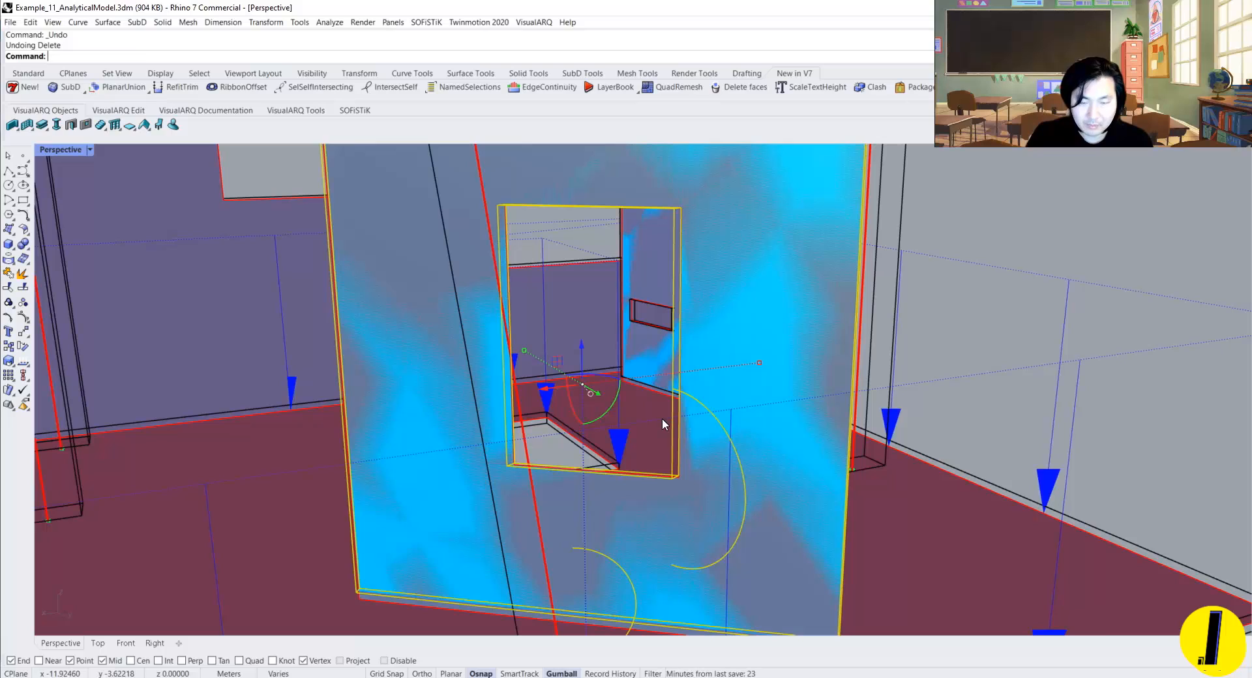
# Step: Change to shaded display and delete the larger sphere at the window corner of the ground-floor interior wall
pyautogui.press('Escape')
pyautogui.hotkey('ctrl', 'alt', 's')
pyautogui.click(675, 414)
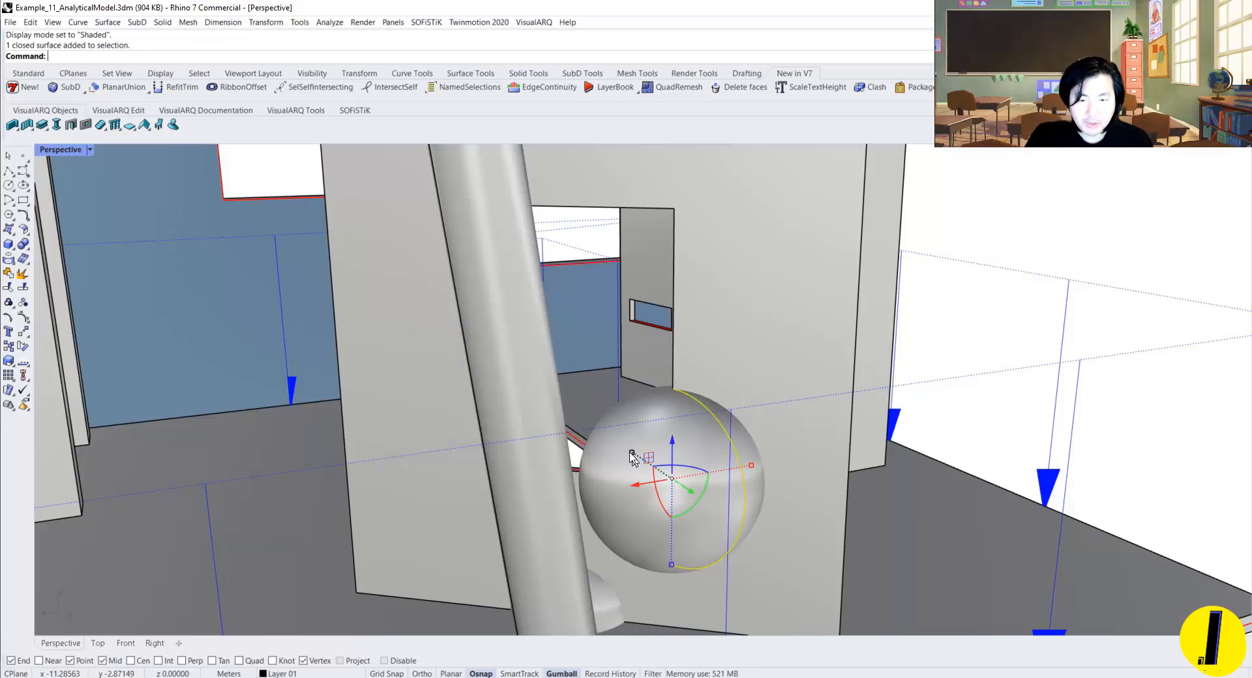
pyautogui.moveTo(632, 459); pyautogui.dragTo(660, 495)
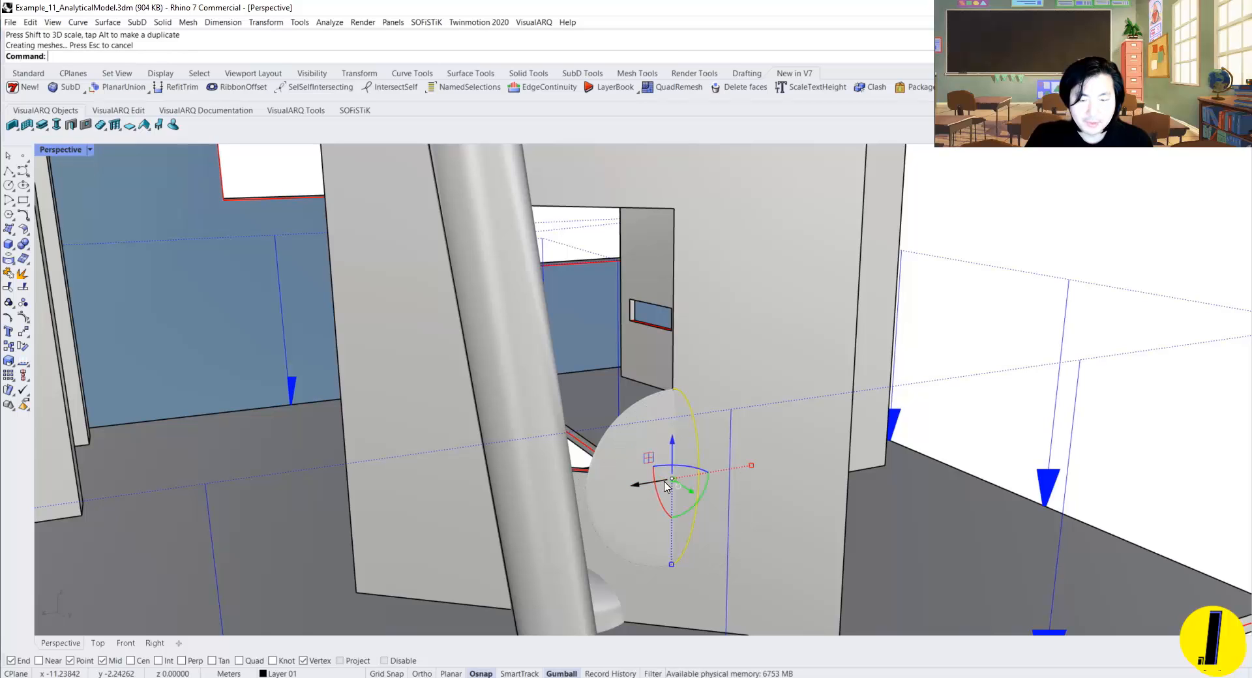
pyautogui.hotkey('ctrl', 'z')
pyautogui.press('Delete')
pyautogui.press('End')
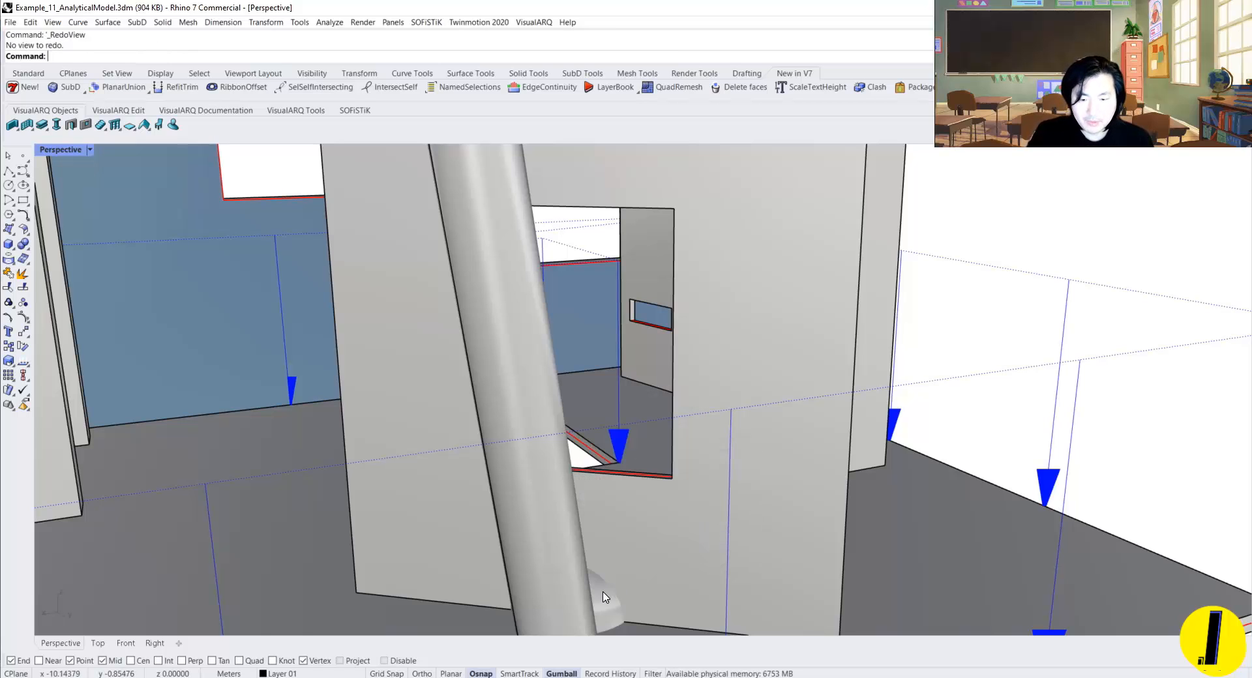
# Step: Move the remaining smaller sphere up and sideways so it intersects the ground-floor interior wall below the window's corner
pyautogui.click(601, 593)
pyautogui.moveTo(601, 593); pyautogui.dragTo(538, 583, button='right')
pyautogui.moveTo(575, 559); pyautogui.dragTo(573, 503)
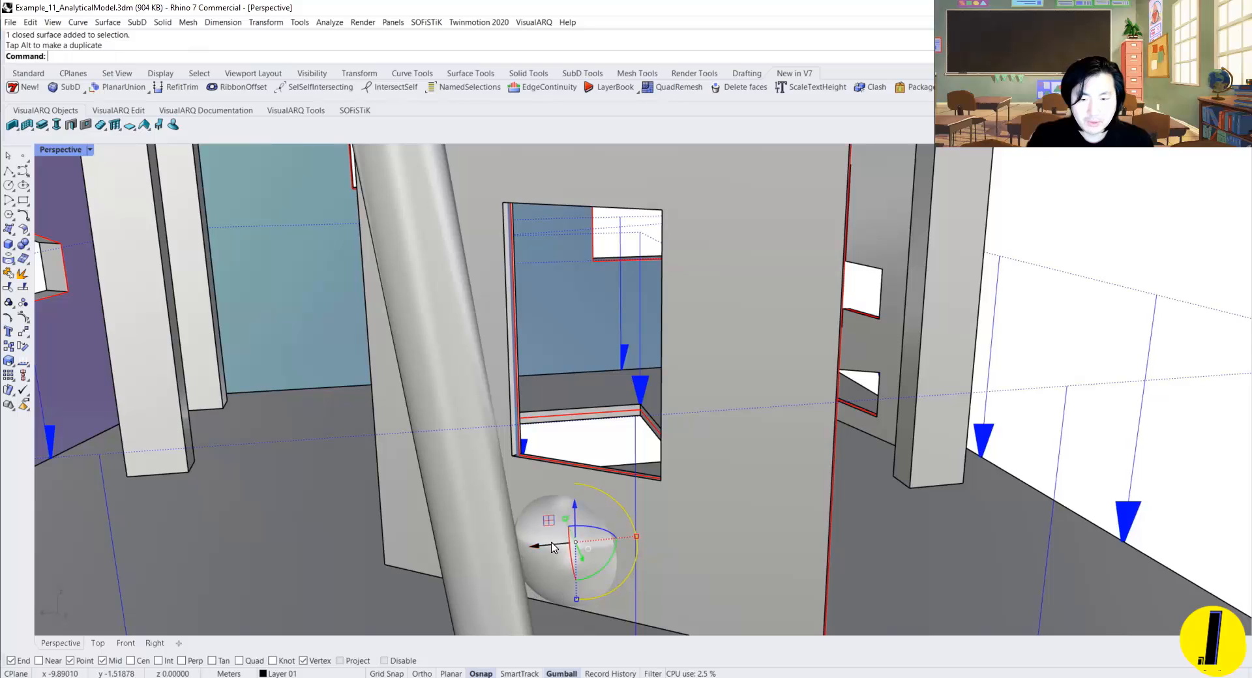
pyautogui.moveTo(547, 546); pyautogui.dragTo(739, 584)
pyautogui.moveTo(727, 529)
pyautogui.mouseDown()
pyautogui.moveTo(722, 483)
pyautogui.moveTo(750, 540)
pyautogui.mouseUp()
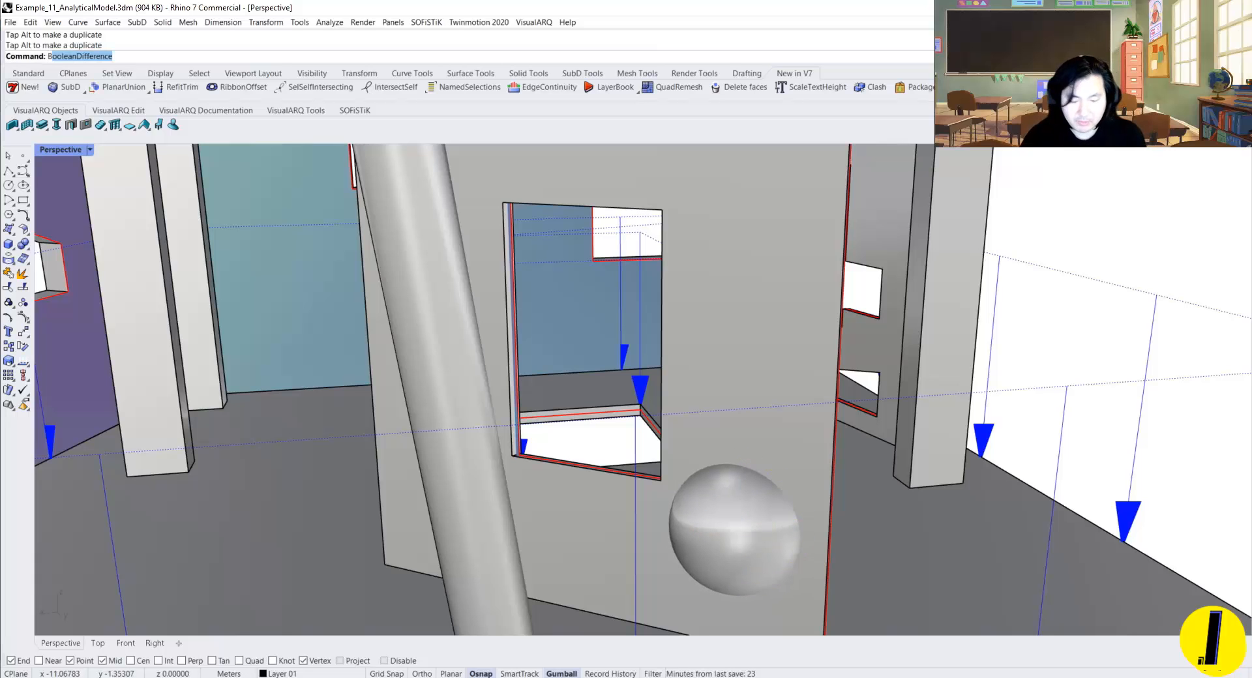
# Step: Subtract the smaller sphere from the ground-floor interior wall with BooleanDifference, return to wireframe display and check the round opening
pyautogui.click(720, 404)
pyautogui.press('Return')
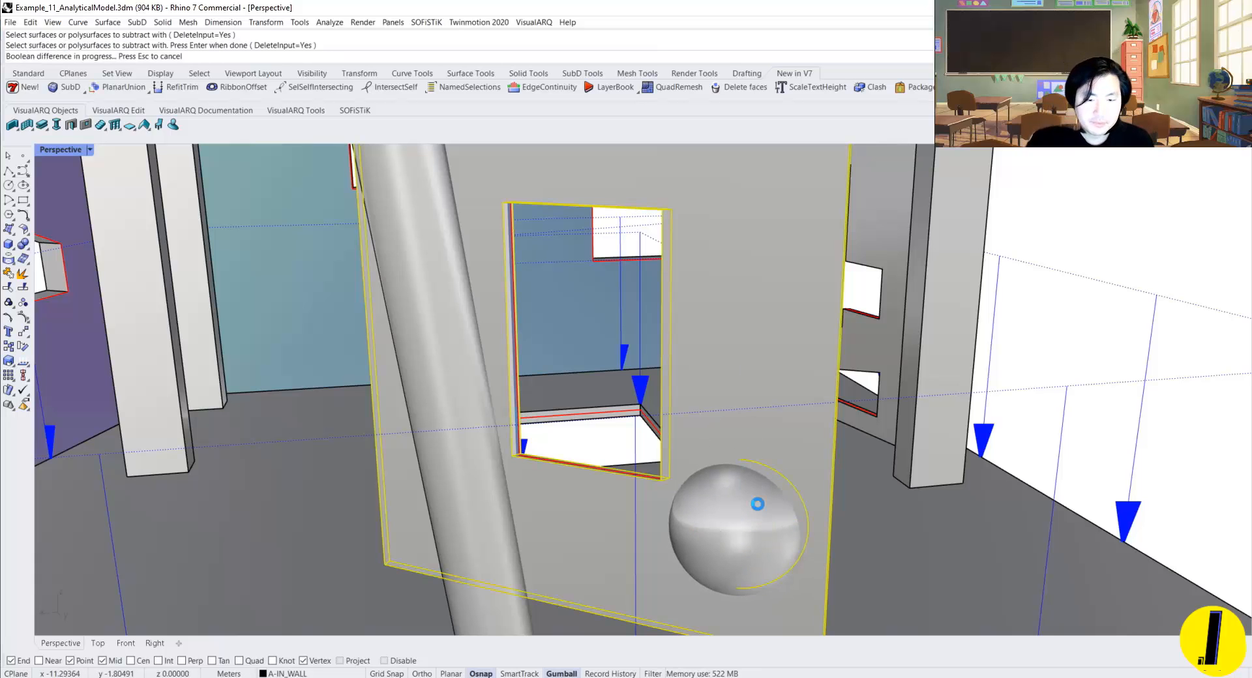
pyautogui.click(758, 504)
pyautogui.press('Return')
pyautogui.hotkey('ctrl', 'alt', 'w')
pyautogui.moveTo(673, 451); pyautogui.dragTo(699, 445, button='right')
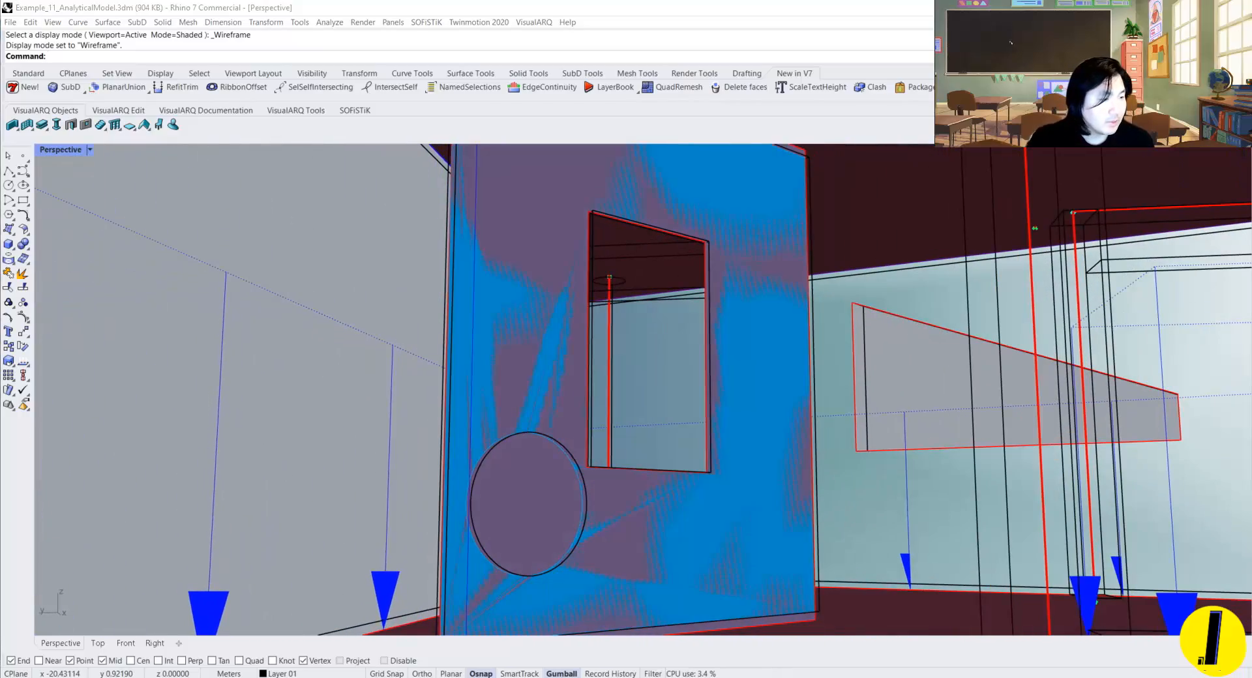
pyautogui.moveTo(777, 391); pyautogui.dragTo(717, 480, button='right')
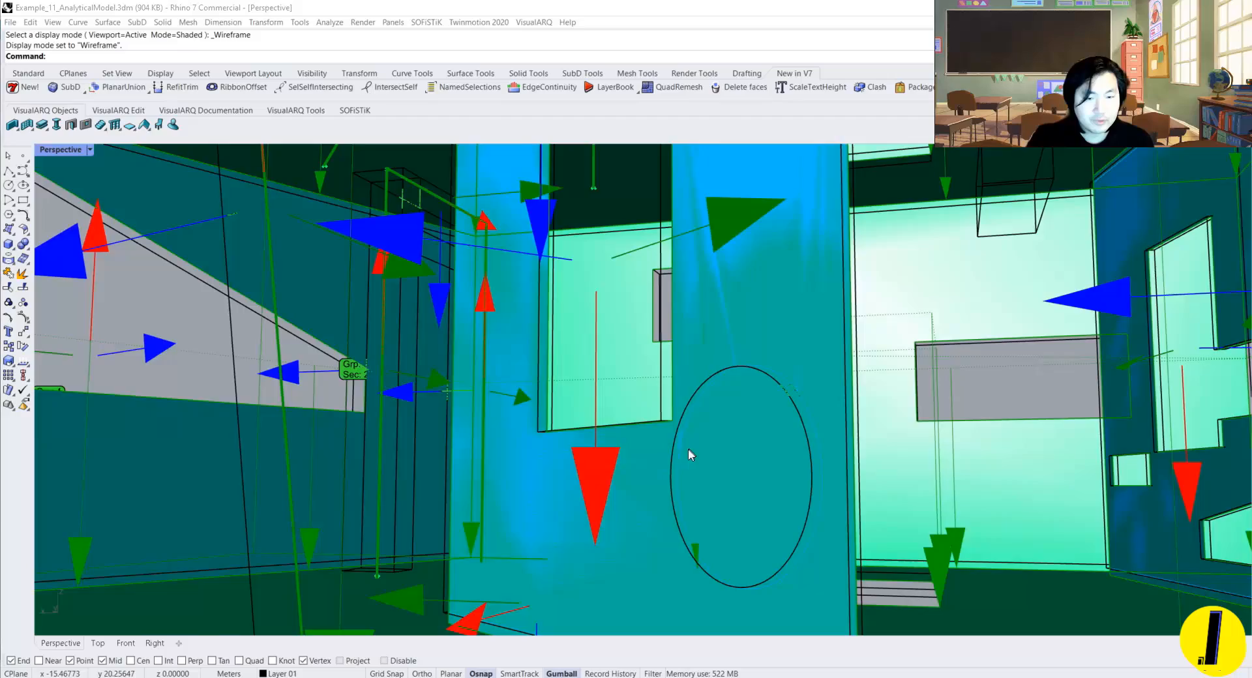
# Step: Undo the smaller sphere's subtraction, change to shaded display and delete that sphere
pyautogui.moveTo(687, 448)
pyautogui.mouseDown(button='right')
pyautogui.moveTo(698, 460)
pyautogui.moveTo(743, 432)
pyautogui.mouseUp(button='right')
pyautogui.click(699, 460)
pyautogui.hotkey('ctrl', 'z')
pyautogui.press('Escape')
pyautogui.hotkey('ctrl', 'alt', 's')
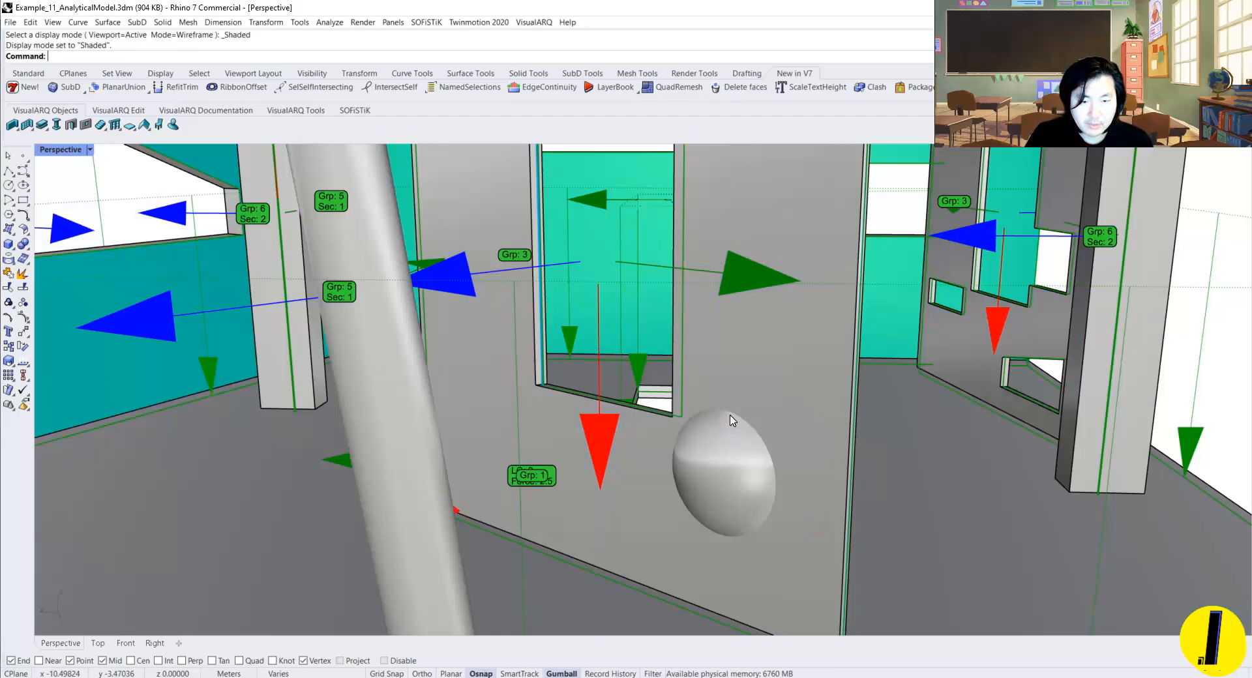
pyautogui.press('Delete')
# Step: Move a bottom corner edge of the ground-floor interior wall's window vertically to give the opening a sloped sill
pyautogui.scroll(-4, 712, 458)
pyautogui.moveTo(713, 459); pyautogui.dragTo(684, 422, button='right')
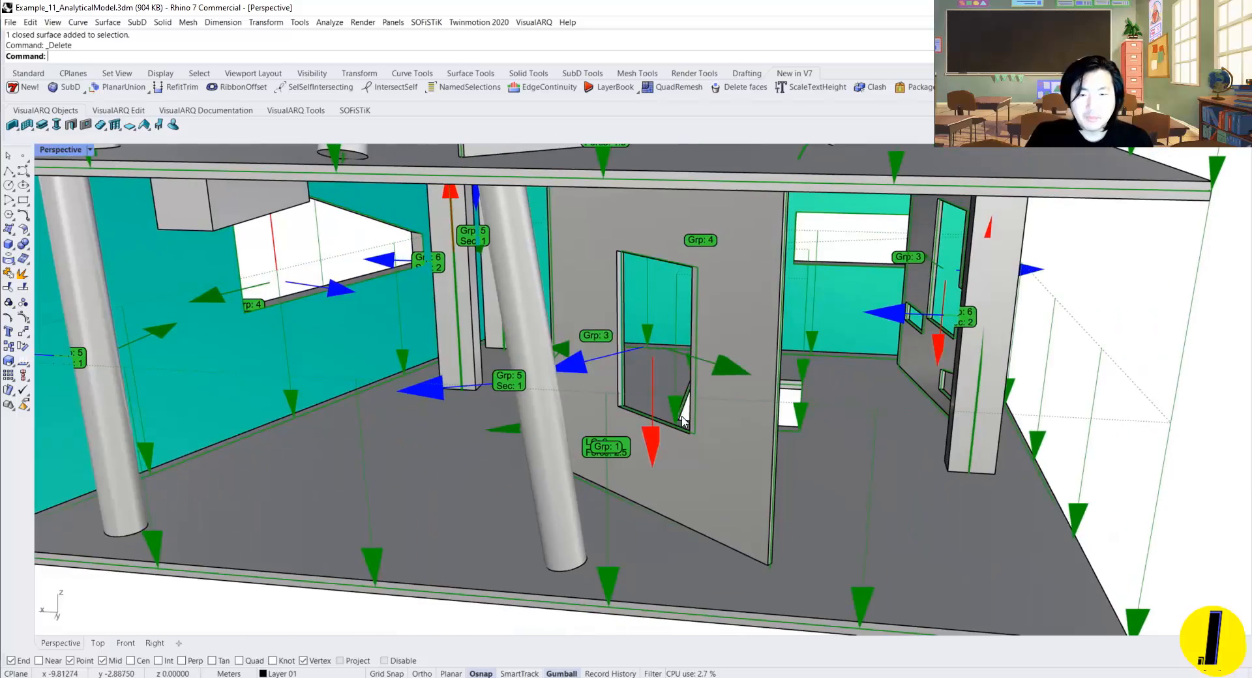
pyautogui.moveTo(826, 351); pyautogui.dragTo(707, 336, button='right')
pyautogui.scroll(-4, 707, 337)
pyautogui.scroll(10, 705, 337)
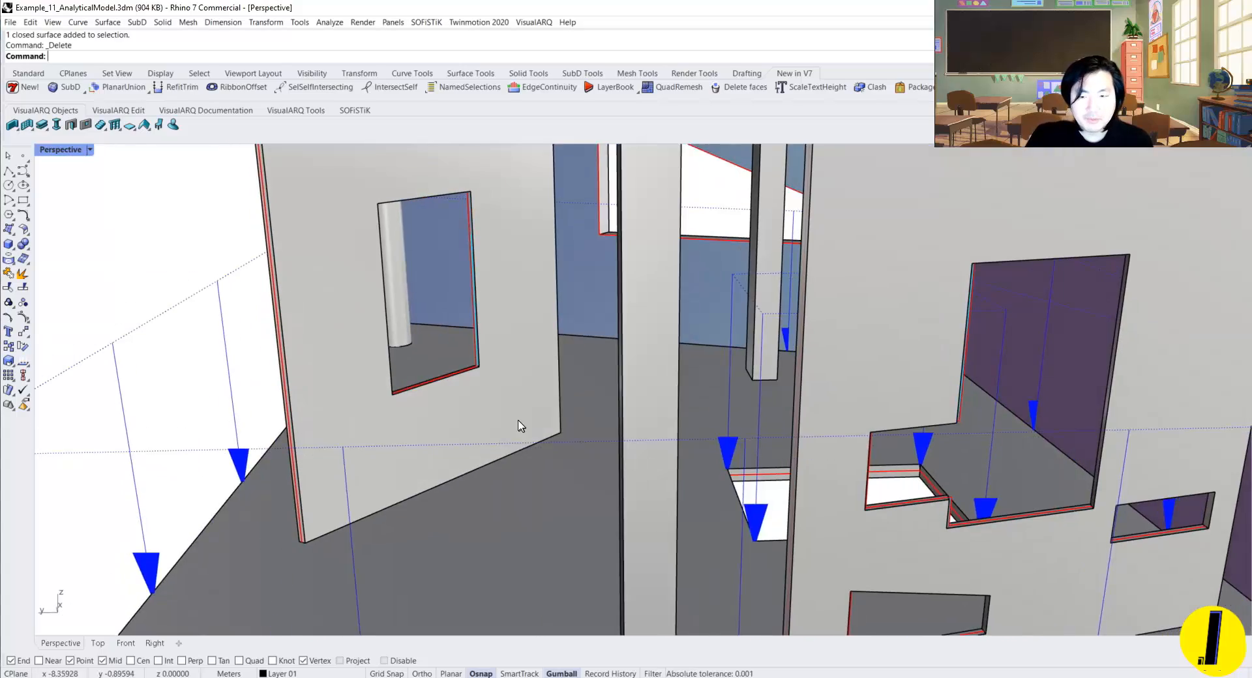
pyautogui.scroll(4, 526, 425)
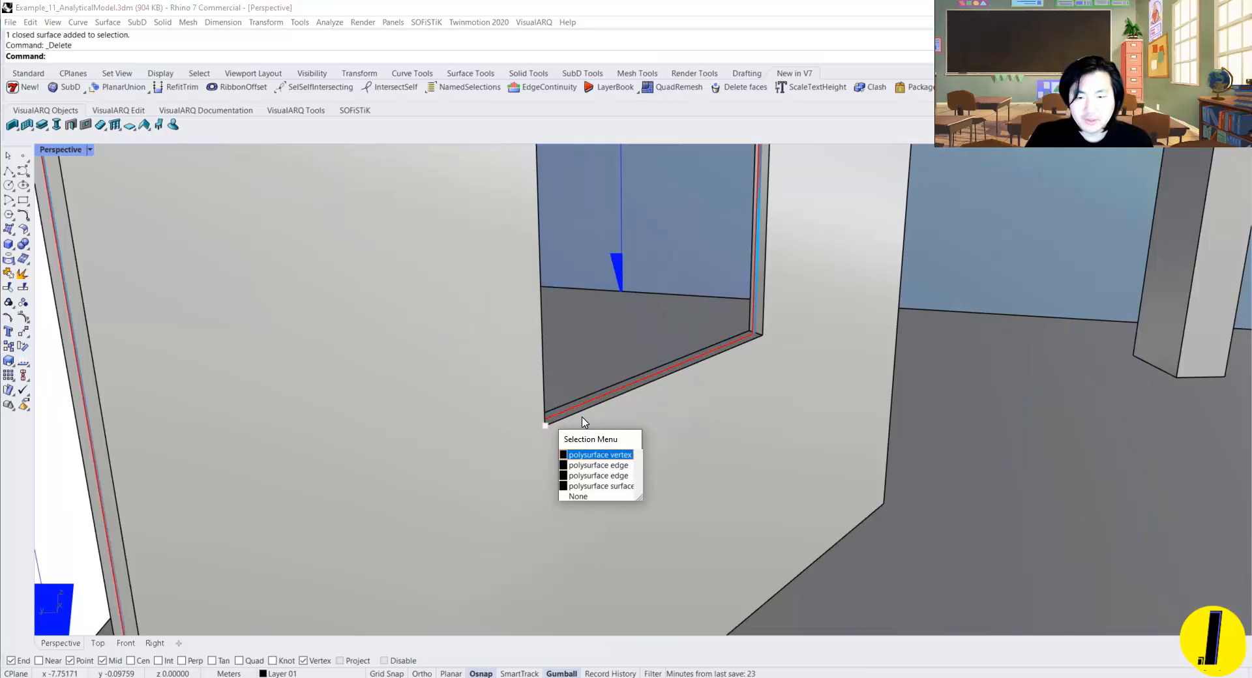
pyautogui.scroll(-3, 502, 418)
pyautogui.scroll(6, 433, 397)
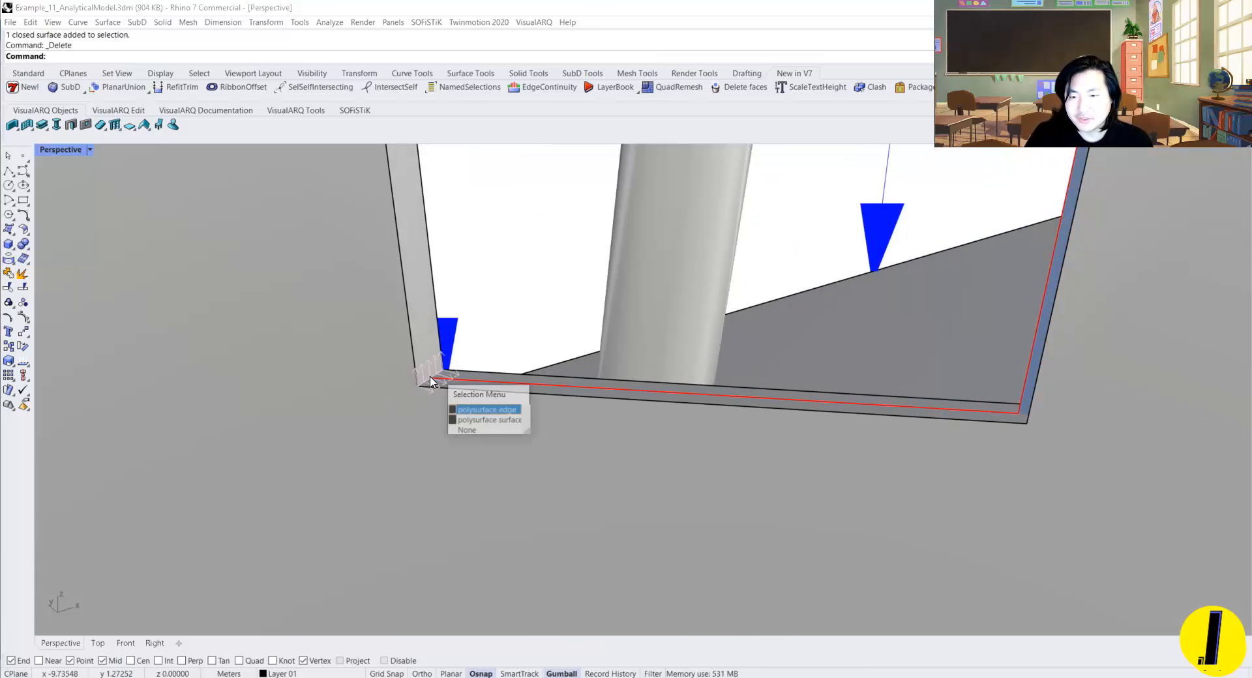
pyautogui.press('Return')
pyautogui.scroll(-3, 430, 378)
pyautogui.scroll(-4, 441, 243)
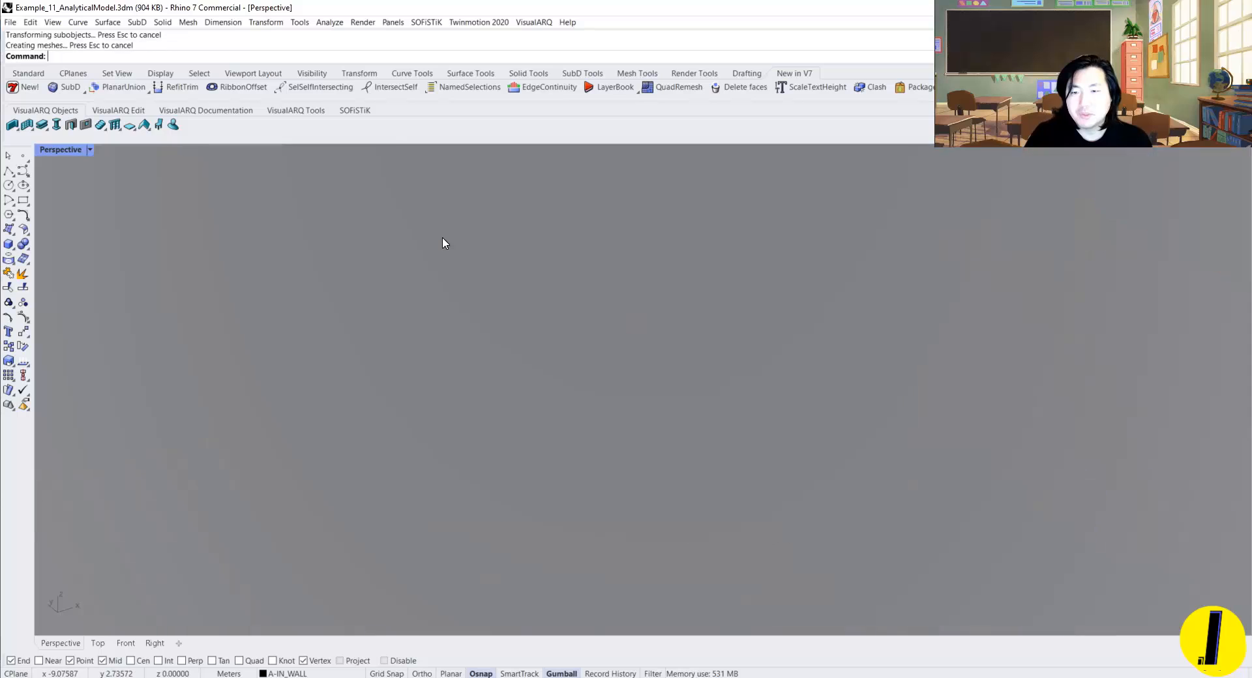
# Step: Return to wireframe display and subtract a box from the ground-floor interior wall below the window with BooleanDifference
pyautogui.press('Escape')
pyautogui.hotkey('ctrl', 'alt', 'w')
pyautogui.moveTo(441, 249); pyautogui.dragTo(542, 341, button='right')
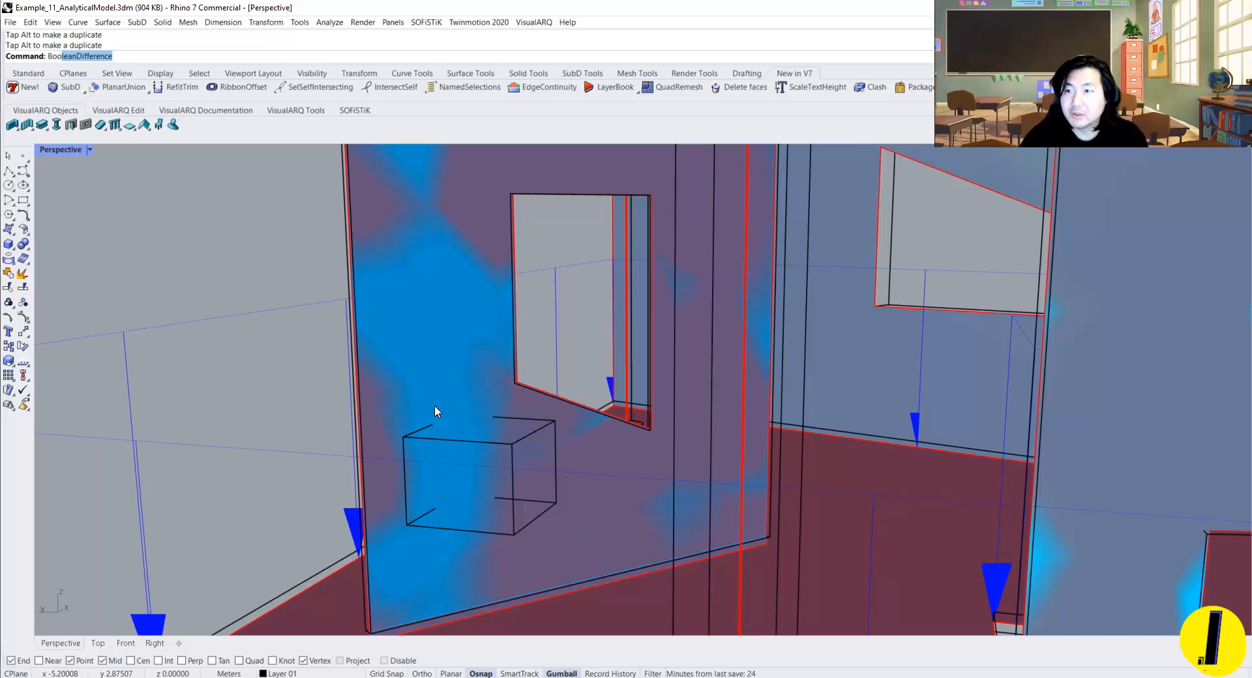
pyautogui.press('Return')
pyautogui.click(478, 343)
pyautogui.press('Return')
pyautogui.click(510, 316)
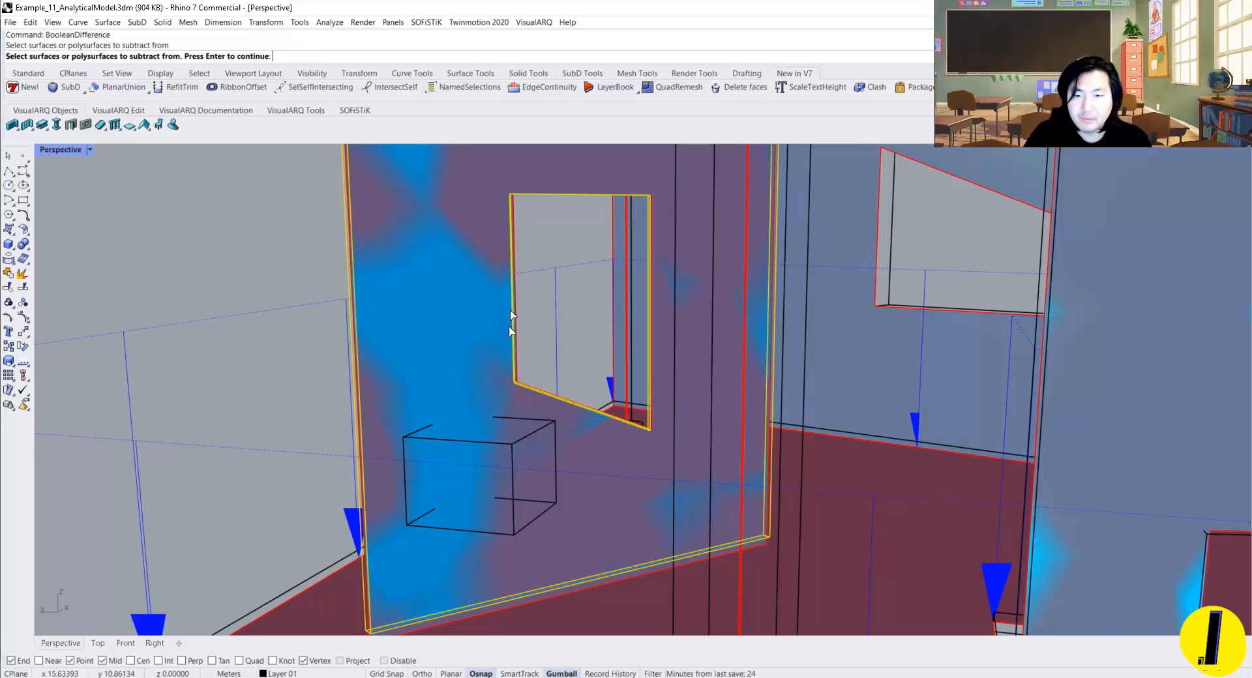
pyautogui.press('Return')
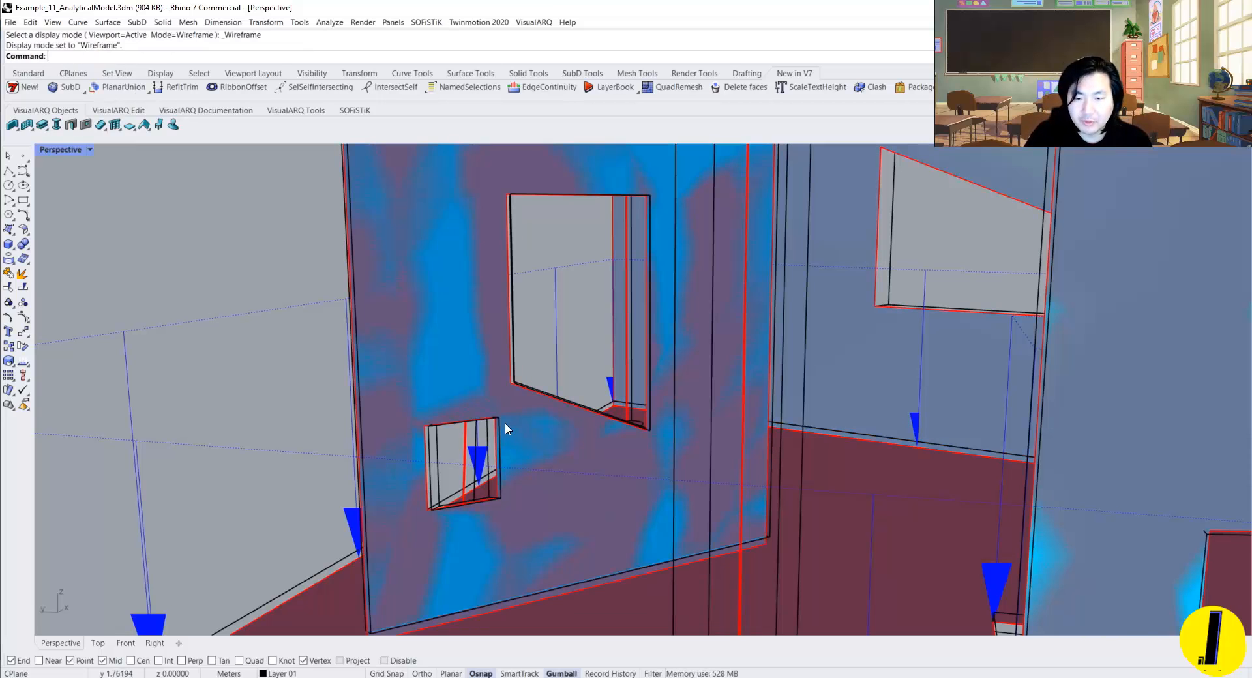
pyautogui.moveTo(505, 423); pyautogui.dragTo(625, 352, button='right')
pyautogui.scroll(-5, 679, 461)
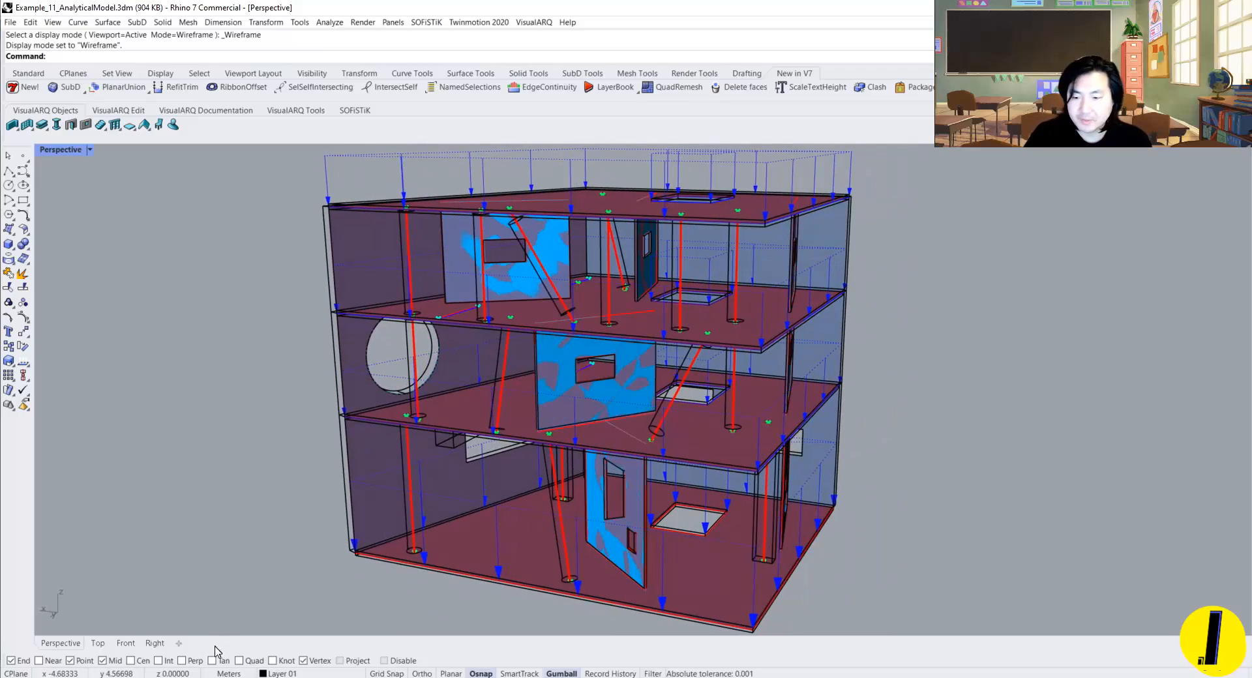
# Step: Switch to SOFiSTiK Structural Desktop and recalculate the GH_input and Linear Analysis tasks
pyautogui.hotkey('alt', 'Tab')
pyautogui.rightClick(96, 222)
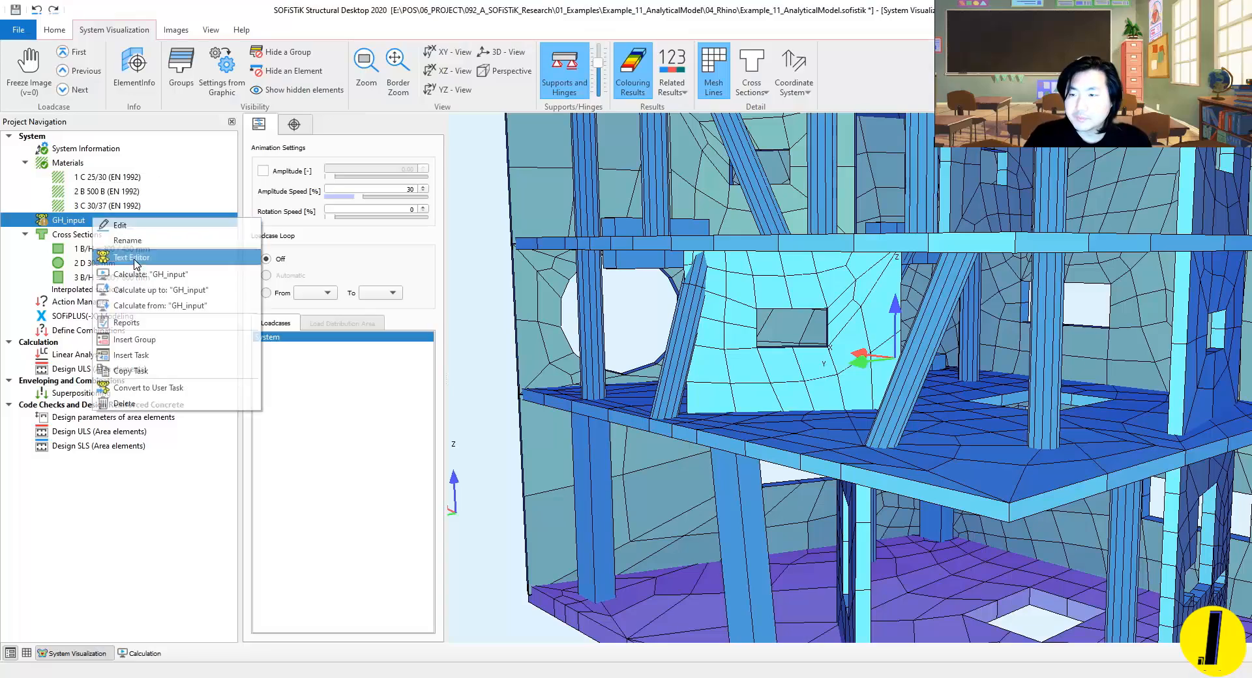
pyautogui.click(121, 273)
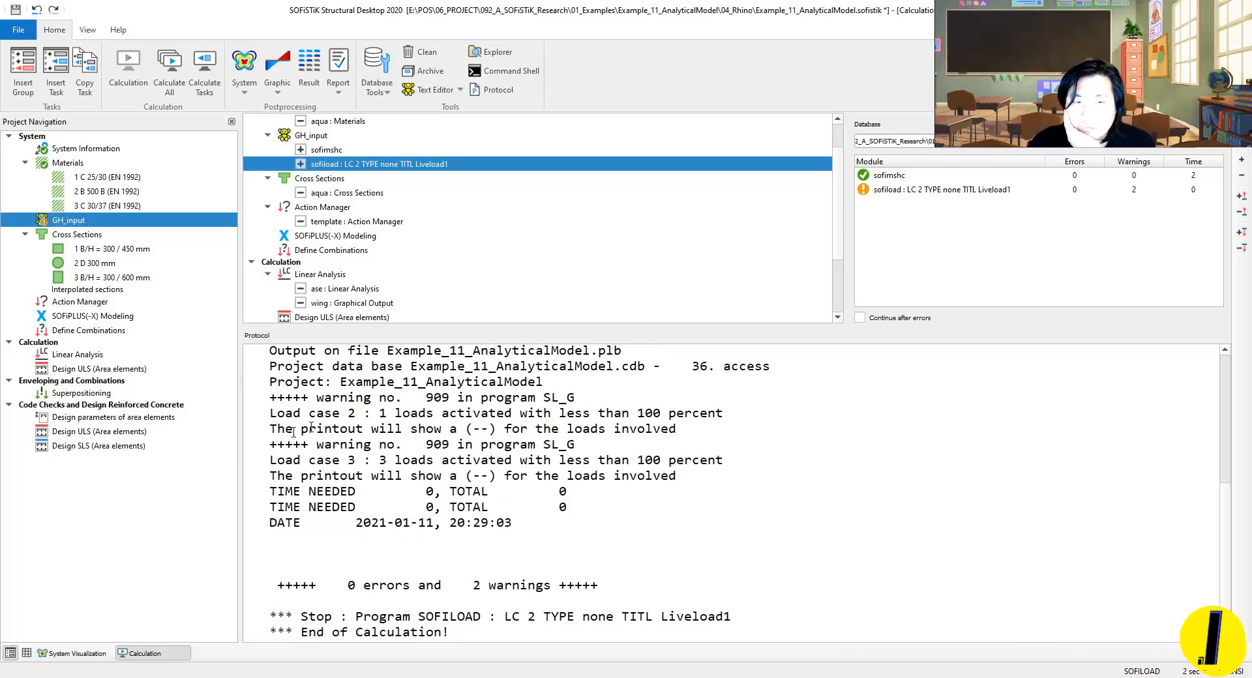
pyautogui.rightClick(82, 358)
pyautogui.click(135, 403)
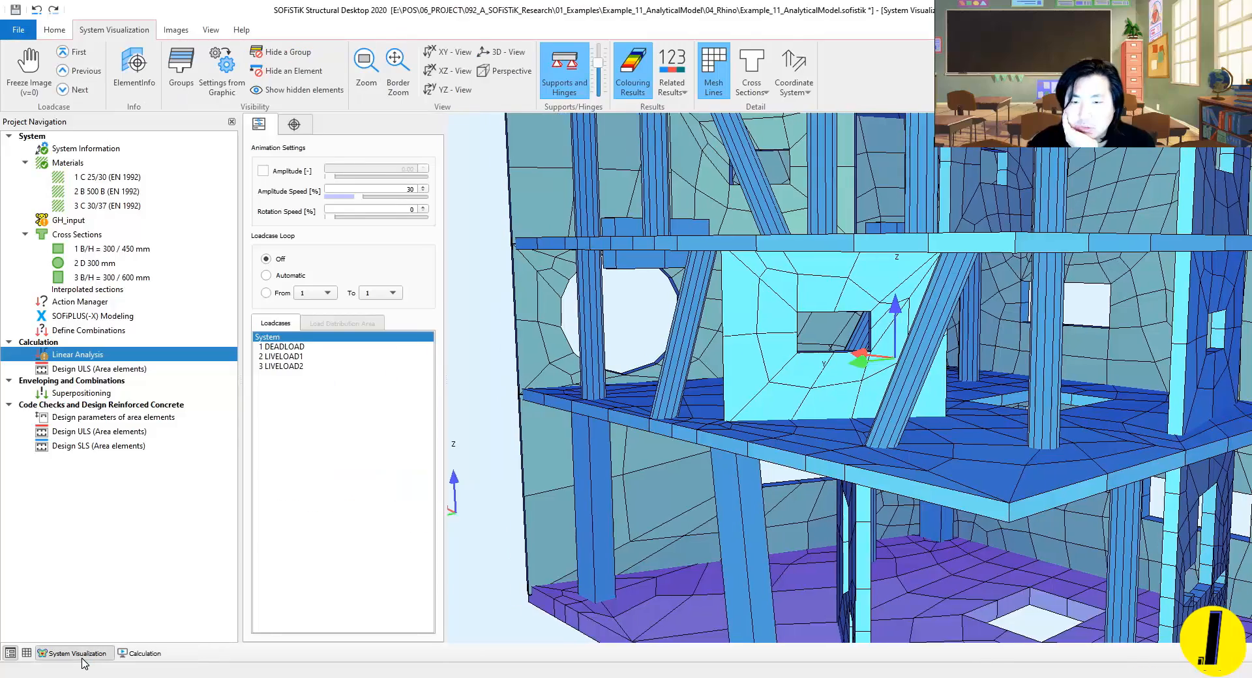
# Step: Examine the updated mesh around the sloped window and the new small opening in the ground-floor interior wall
pyautogui.moveTo(1017, 365); pyautogui.dragTo(912, 365)
pyautogui.scroll(-2, 952, 362)
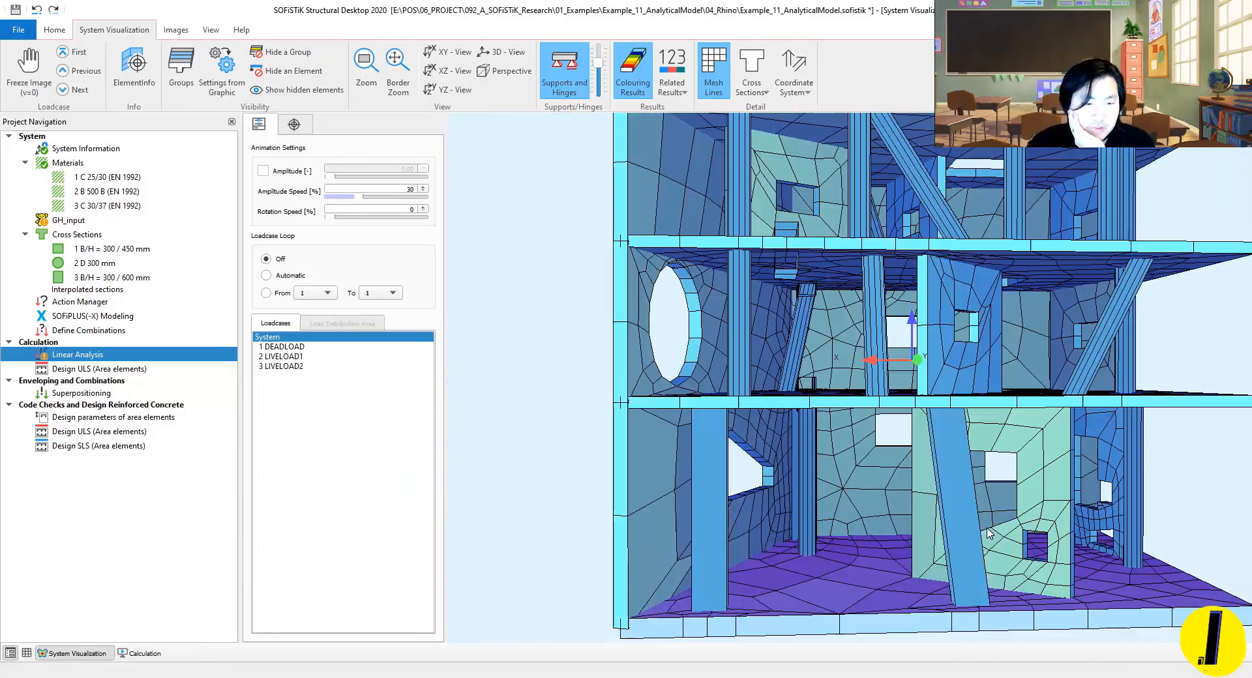
pyautogui.scroll(2, 912, 391)
pyautogui.moveTo(913, 456); pyautogui.dragTo(817, 551)
pyautogui.scroll(-2, 698, 355)
pyautogui.scroll(-2, 699, 359)
pyautogui.scroll(3, 721, 534)
pyautogui.scroll(2, 816, 551)
pyautogui.scroll(1, 816, 551)
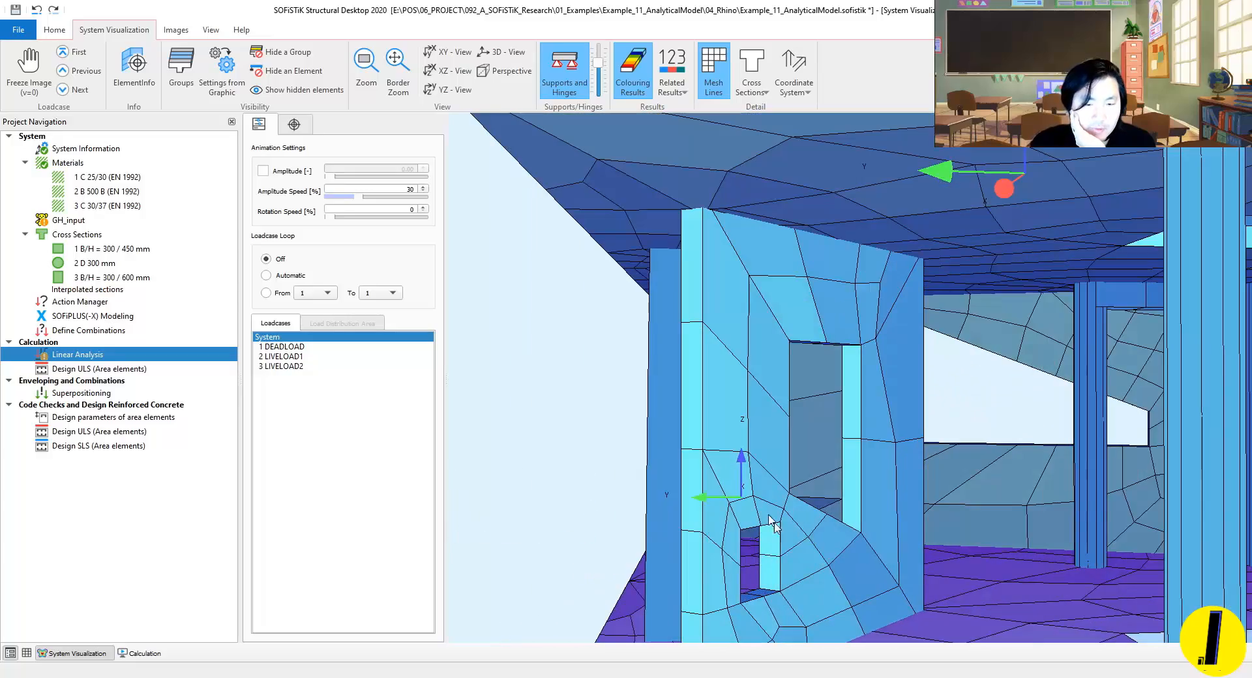
pyautogui.moveTo(770, 518); pyautogui.dragTo(720, 554)
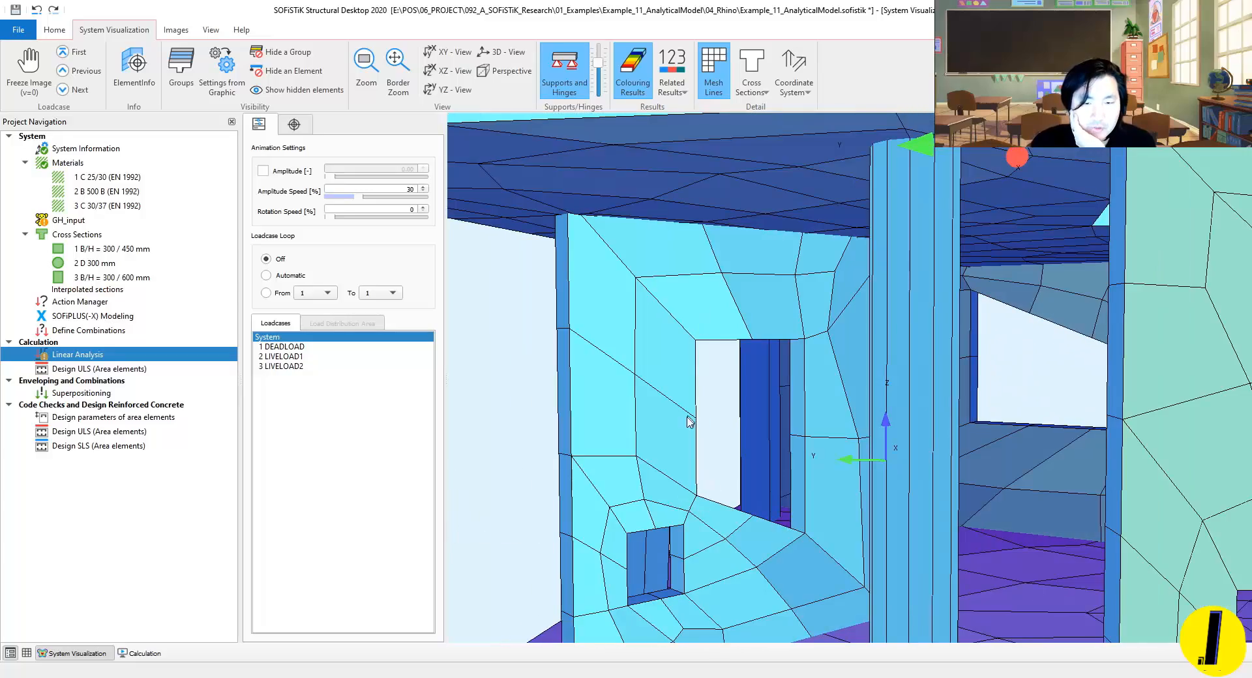
# Step: Examine the mesh of the ground-floor wall with several openings and of the walls and slabs on the upper storeys
pyautogui.scroll(-5, 806, 317)
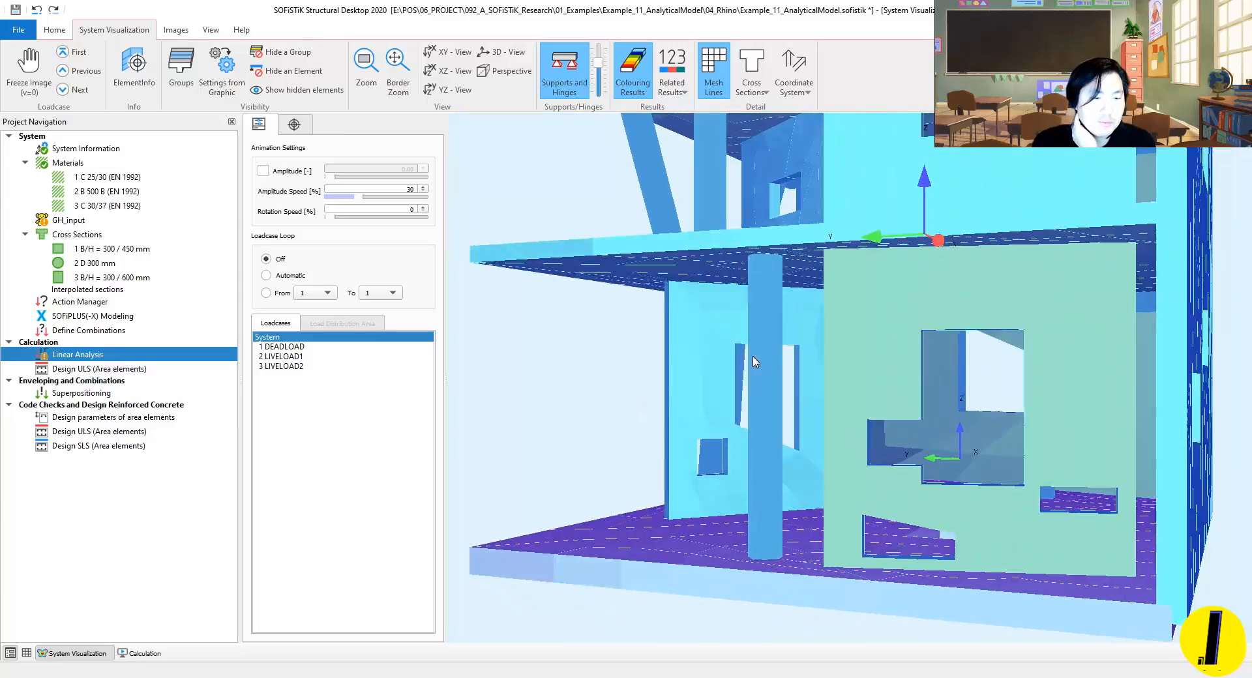
pyautogui.scroll(-3, 860, 344)
pyautogui.scroll(3, 1004, 399)
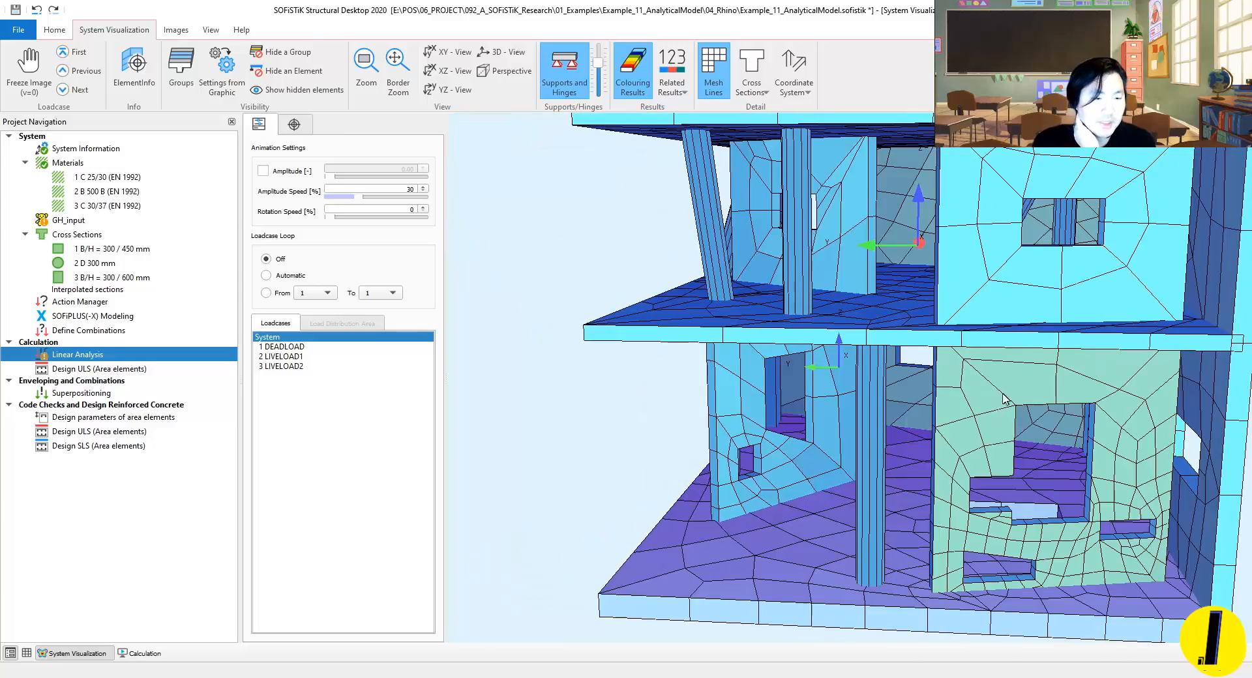
pyautogui.moveTo(881, 429); pyautogui.dragTo(1123, 432)
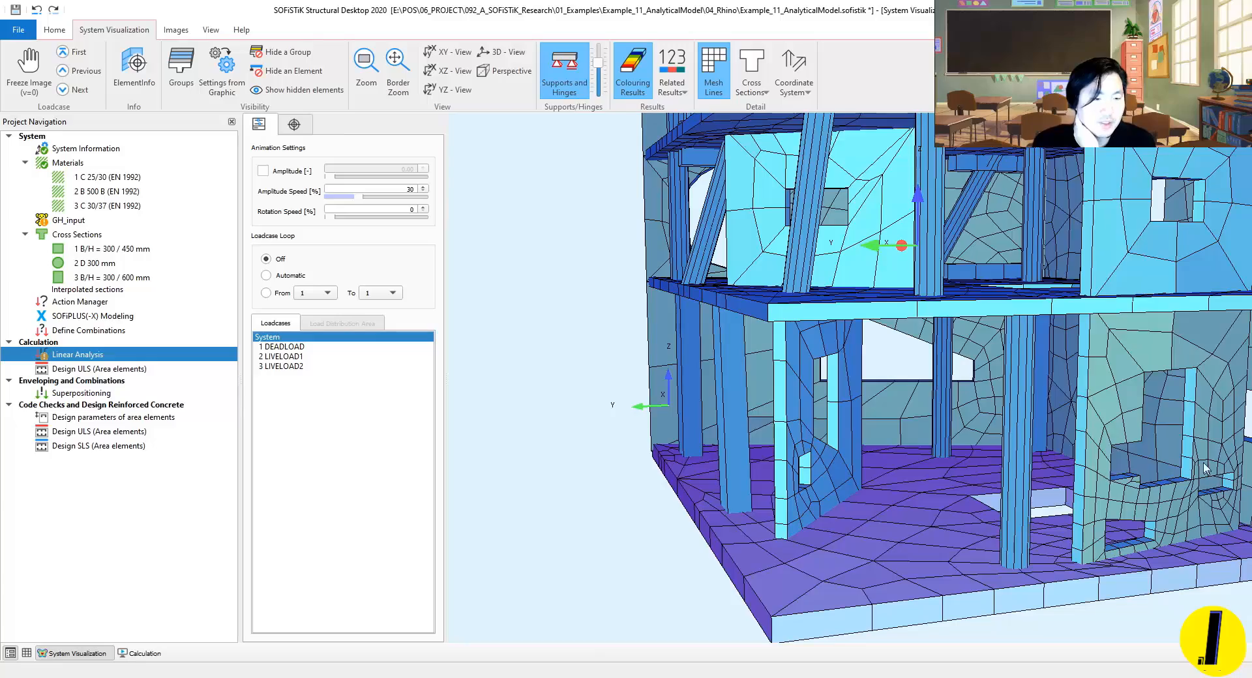
pyautogui.moveTo(1205, 468); pyautogui.dragTo(906, 486)
pyautogui.scroll(-2, 867, 463)
pyautogui.moveTo(704, 417); pyautogui.dragTo(852, 402)
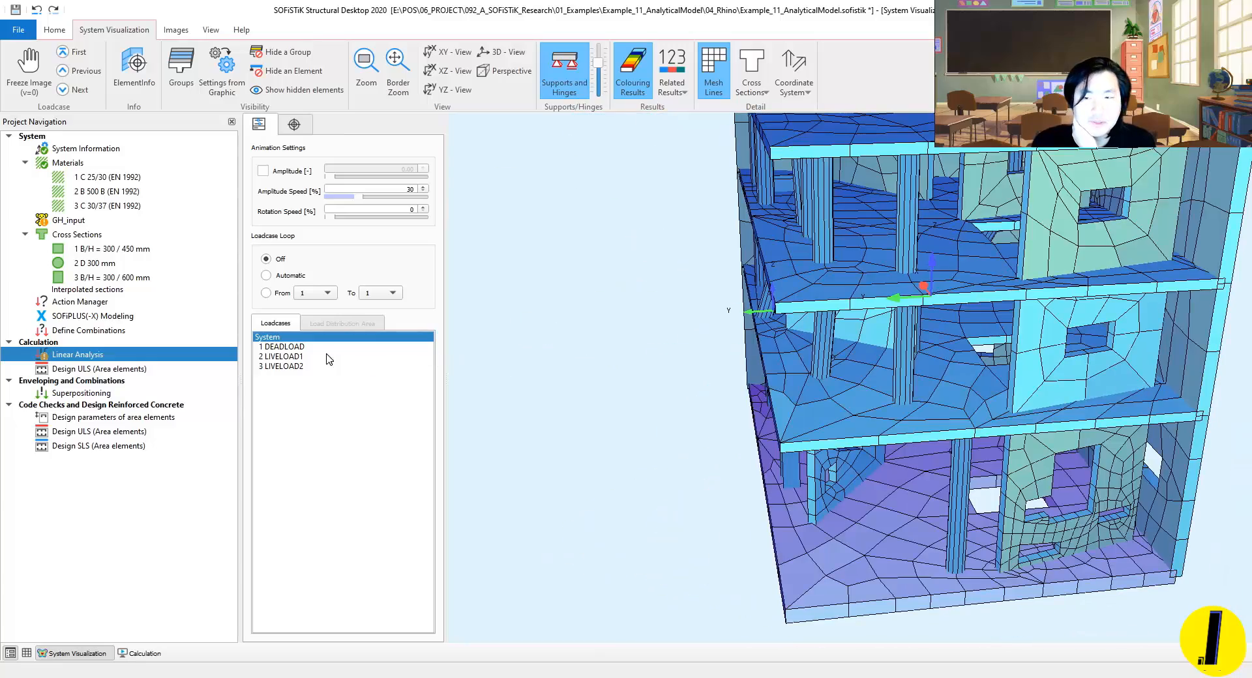
# Step: View the structure under load cases 1 DEADLOAD and 2 LIVELOAD1
pyautogui.click(352, 347)
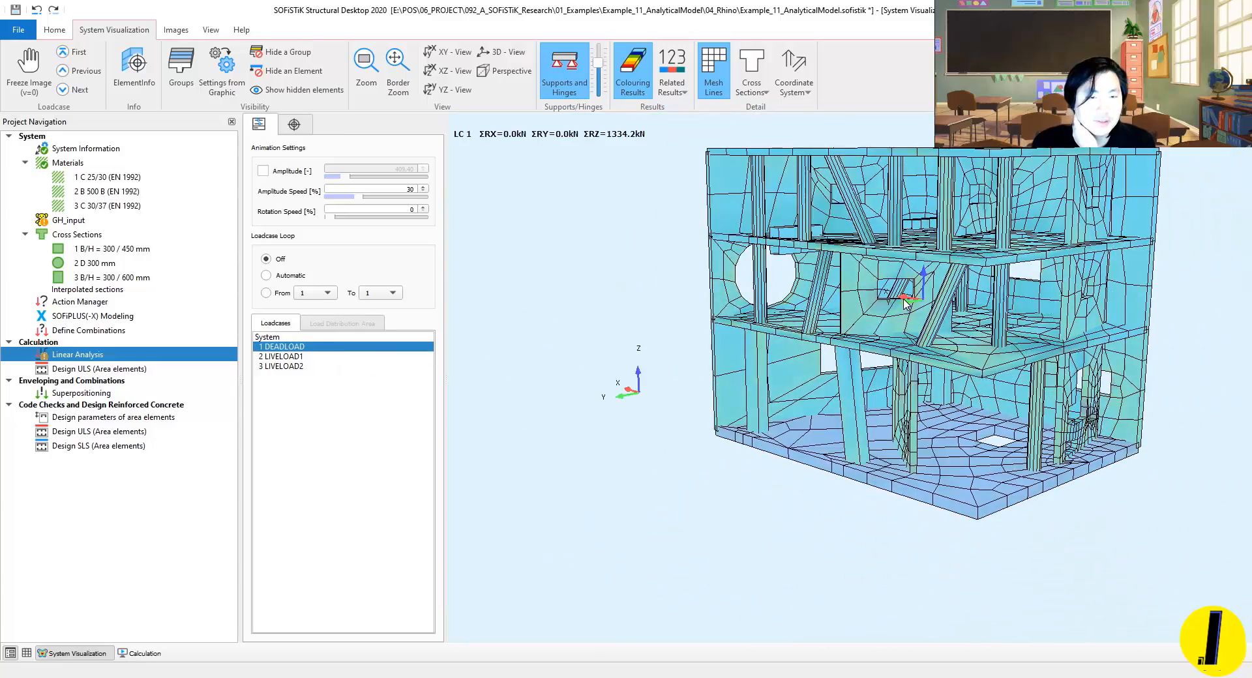
pyautogui.click(338, 357)
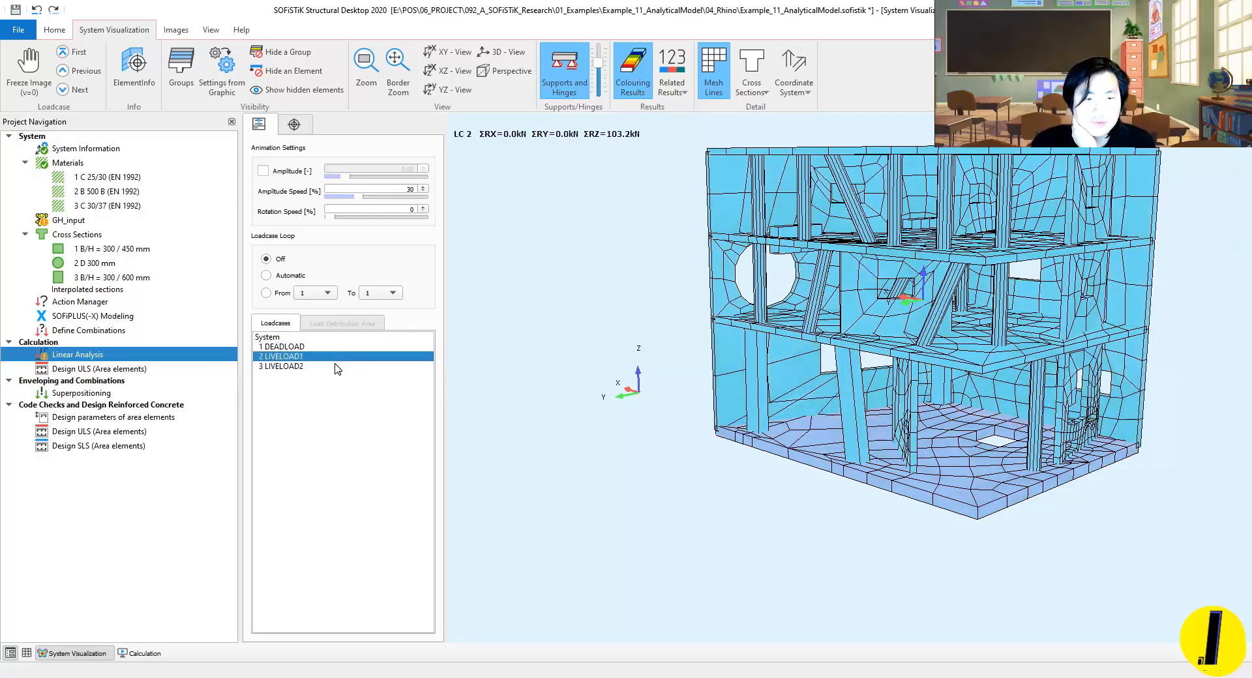
pyautogui.click(335, 357)
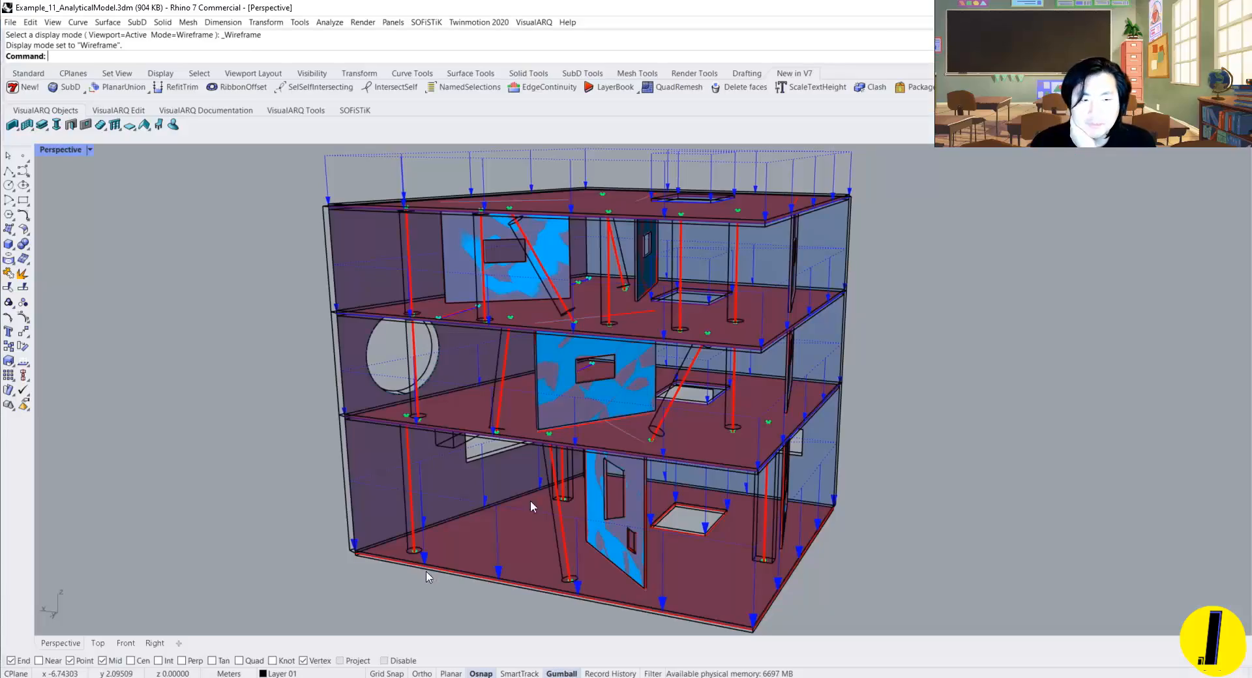
# Step: Switch back to Rhino and raise the lower inner corner edge of the stepped opening in the ground-floor wall
pyautogui.moveTo(530, 499); pyautogui.dragTo(613, 413, button='right')
pyautogui.scroll(10, 650, 510)
pyautogui.scroll(-10, 483, 463)
pyautogui.scroll(10, 615, 410)
pyautogui.keyDown('ctrl'); pyautogui.keyDown('shift'); pyautogui.click(663, 442); pyautogui.keyUp('shift'); pyautogui.keyUp('ctrl')
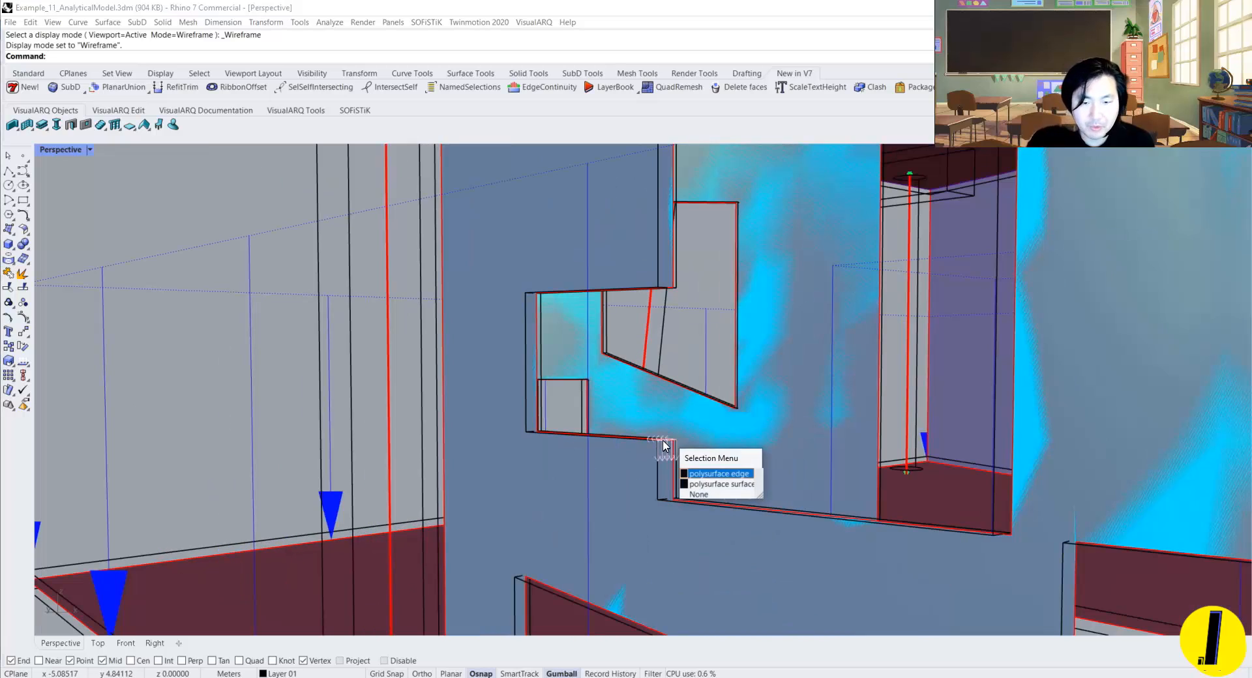
pyautogui.click(701, 478)
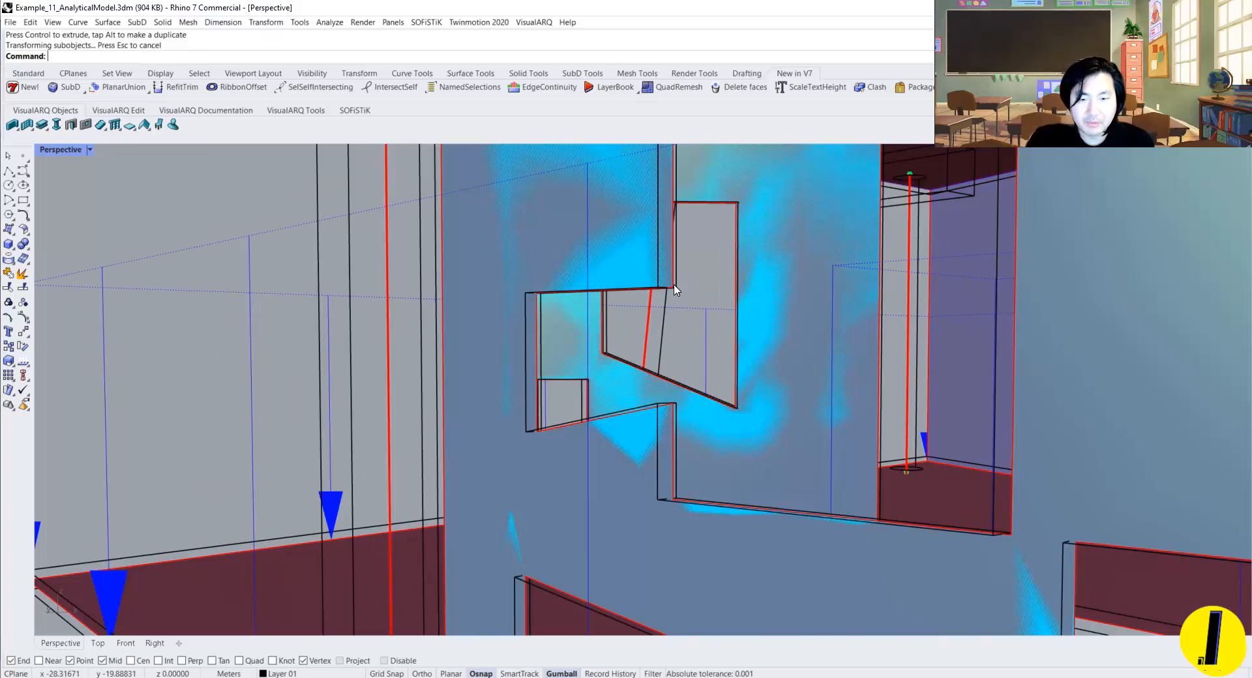
# Step: Lower the upper inner corner edge of the stepped opening to slope the top of its narrow part
pyautogui.keyDown('ctrl'); pyautogui.keyDown('shift'); pyautogui.click(672, 285); pyautogui.keyUp('shift'); pyautogui.keyUp('ctrl')
pyautogui.click(705, 320)
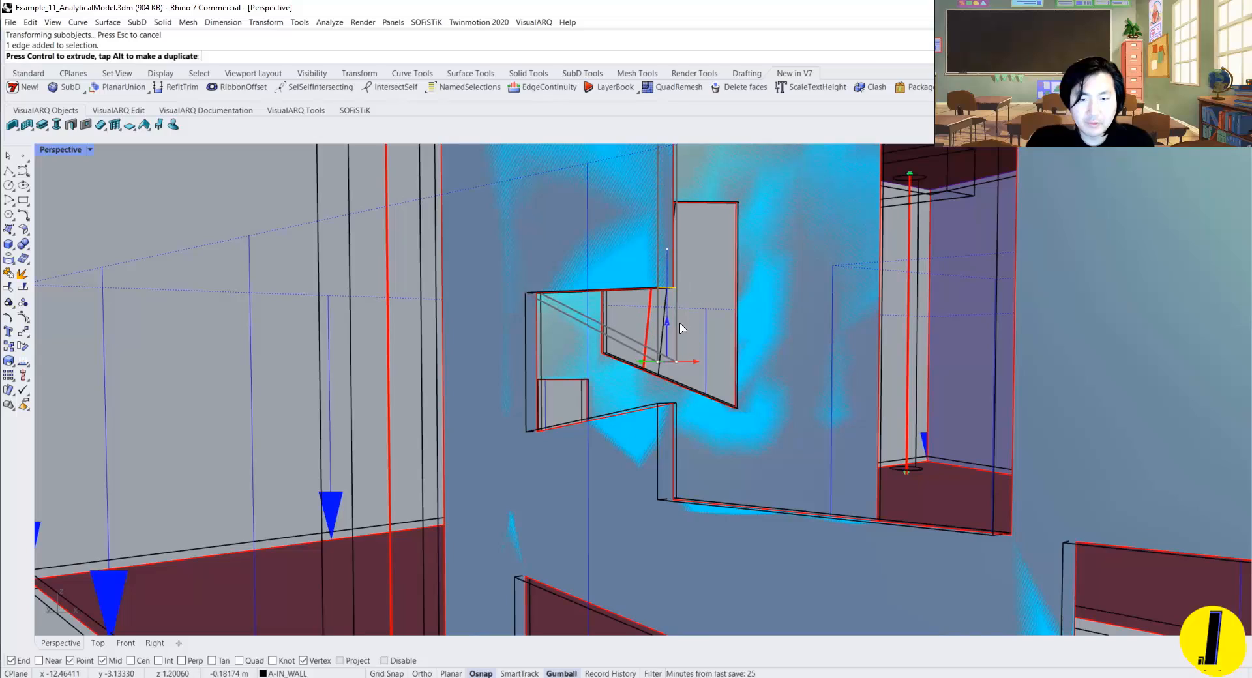
pyautogui.moveTo(680, 328); pyautogui.dragTo(679, 329)
pyautogui.press('Escape')
# Step: Raise the lower outer corner edge of the stepped opening in the ground-floor wall to slope its sill
pyautogui.scroll(-8, 680, 331)
pyautogui.moveTo(713, 355); pyautogui.dragTo(1054, 436, button='right')
pyautogui.scroll(8, 764, 411)
pyautogui.keyDown('ctrl'); pyautogui.keyDown('shift'); pyautogui.click(1054, 436); pyautogui.keyUp('shift'); pyautogui.keyUp('ctrl')
pyautogui.click(1069, 446)
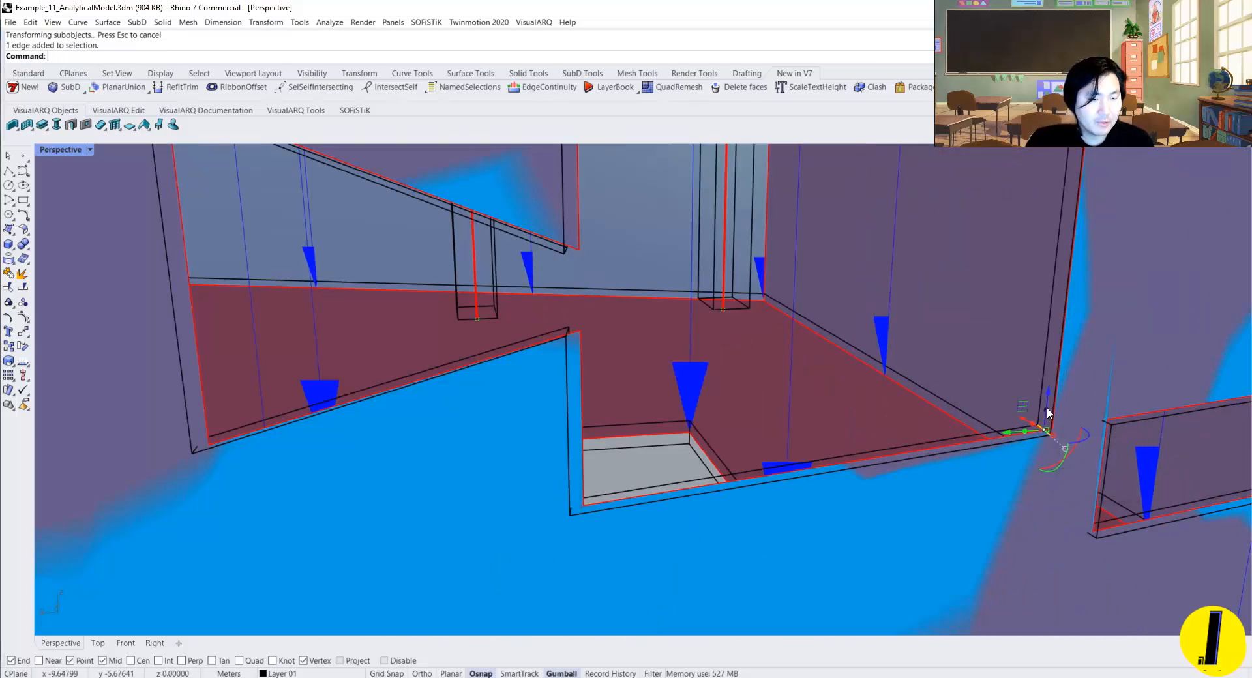
pyautogui.moveTo(1058, 257); pyautogui.dragTo(1058, 259)
pyautogui.press('Escape')
# Step: Raise the upper outer corner edge of the small rectangular opening beside the stepped opening to slope its top
pyautogui.scroll(-8, 1083, 311)
pyautogui.moveTo(1083, 311); pyautogui.dragTo(917, 346, button='right')
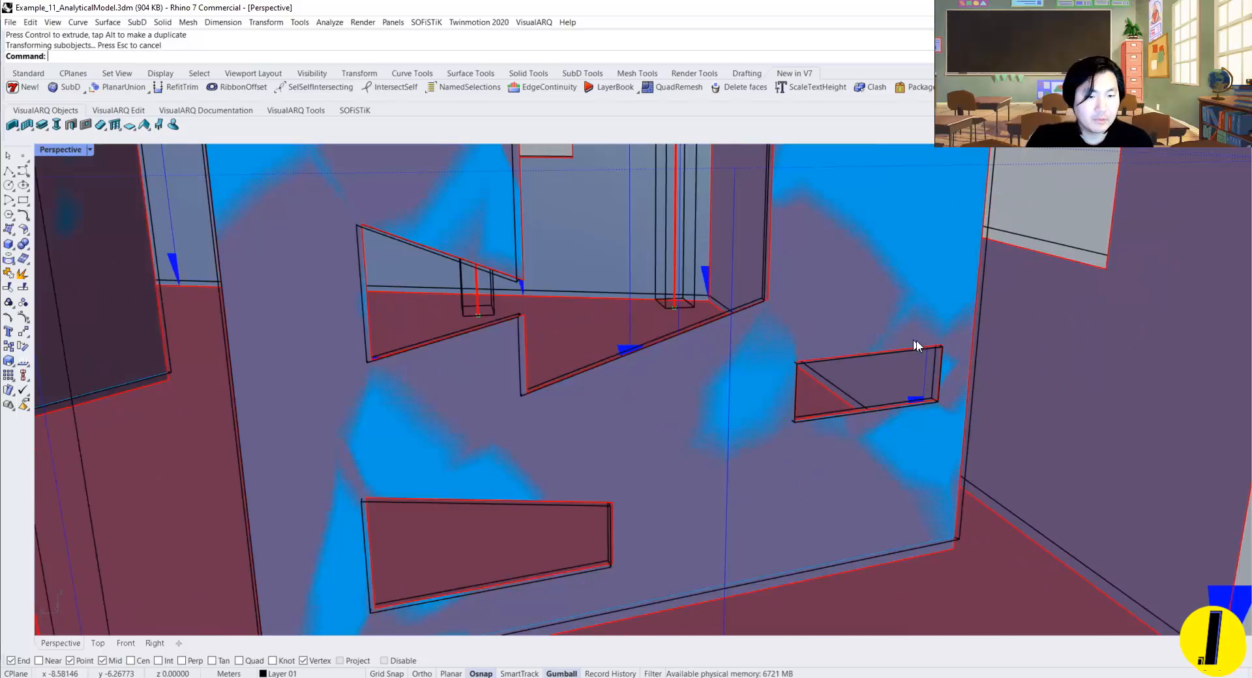
pyautogui.scroll(6, 945, 347)
pyautogui.keyDown('ctrl'); pyautogui.keyDown('shift'); pyautogui.click(944, 347); pyautogui.keyUp('shift'); pyautogui.keyUp('ctrl')
pyautogui.click(967, 376)
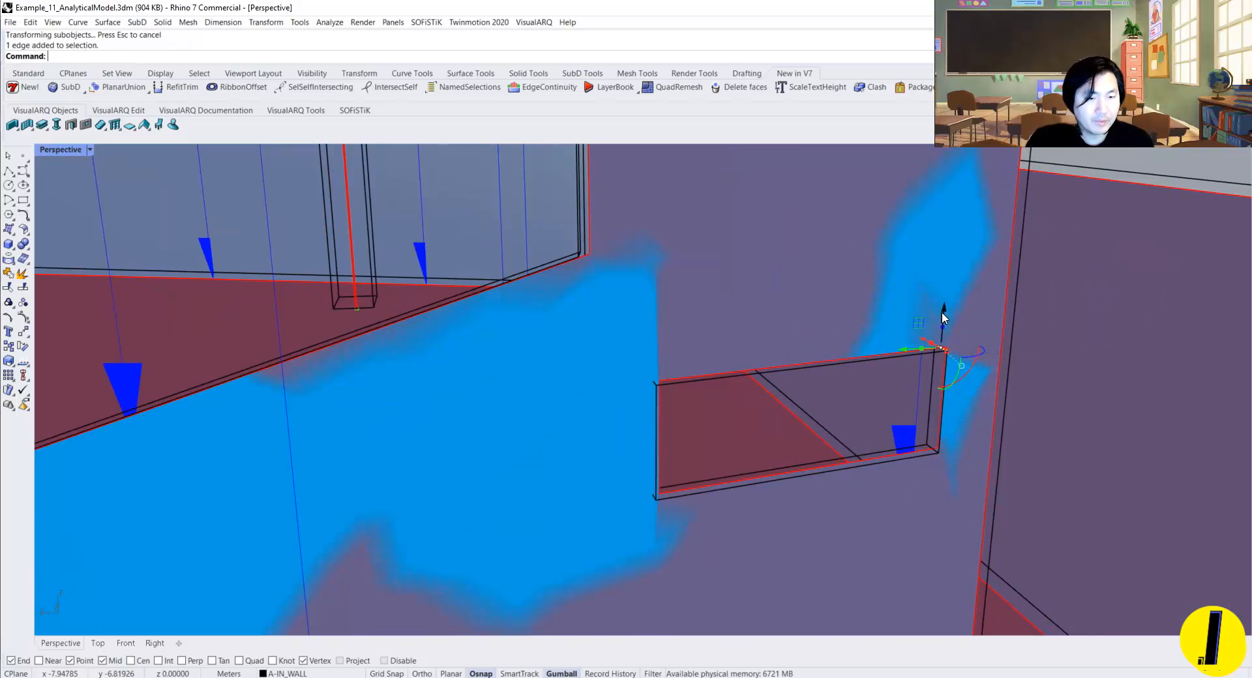
pyautogui.moveTo(945, 313); pyautogui.dragTo(852, 236)
pyautogui.press('Escape')
# Step: Lower the bottom corner edge of the same small opening on the side nearest the stepped opening, sloping its sill
pyautogui.keyDown('ctrl'); pyautogui.keyDown('shift'); pyautogui.click(652, 496); pyautogui.keyUp('shift'); pyautogui.keyUp('ctrl')
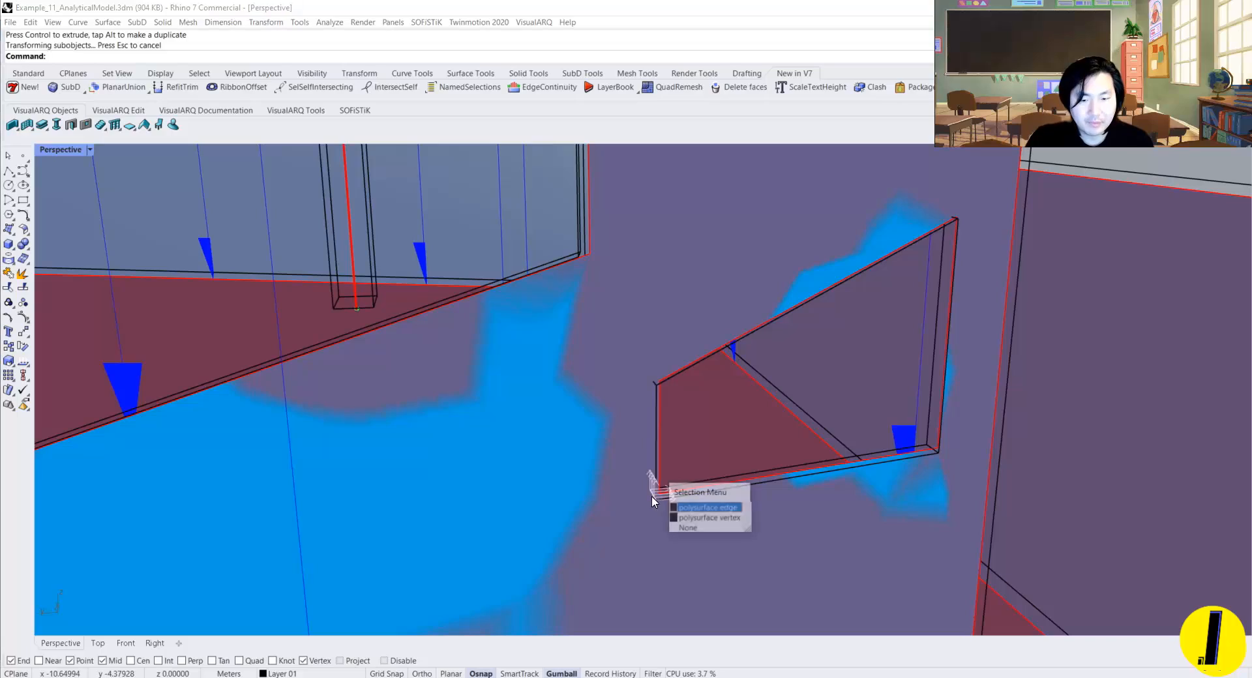
pyautogui.click(678, 510)
pyautogui.moveTo(659, 544); pyautogui.dragTo(656, 584)
pyautogui.press('Escape')
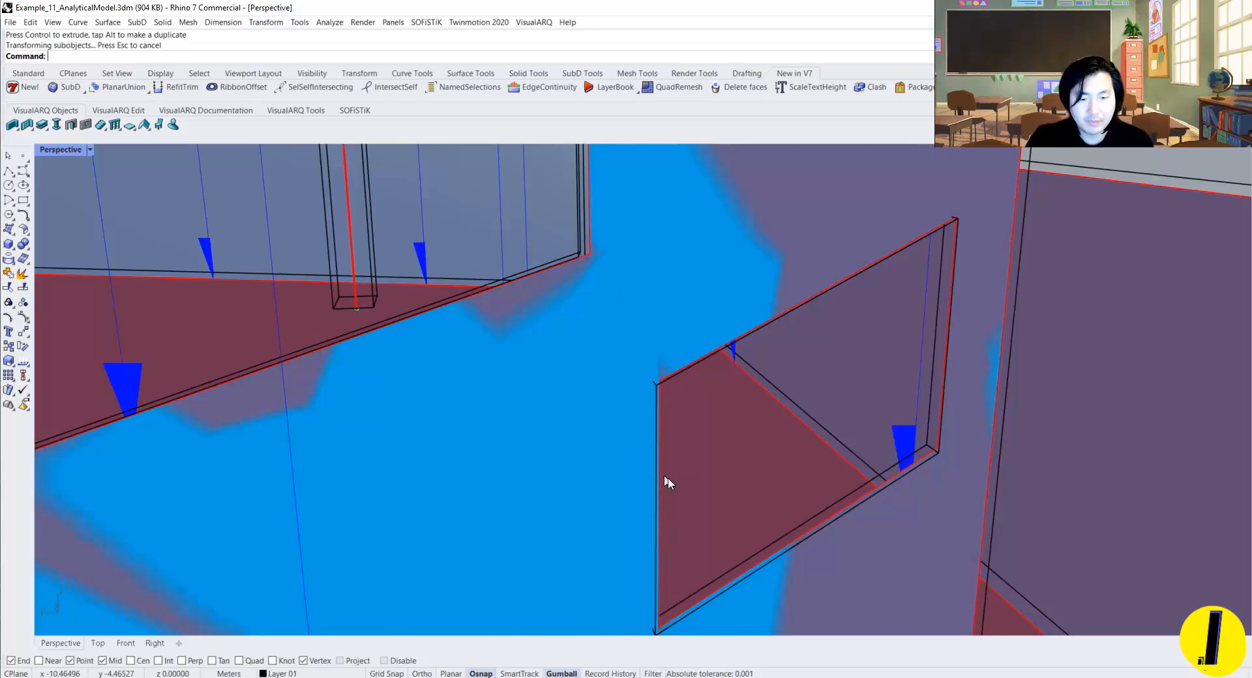
# Step: Rotate the ground-floor wall with the several openings about its vertical axis
pyautogui.scroll(-5, 668, 477)
pyautogui.keyDown('shift'); pyautogui.moveTo(668, 477); pyautogui.dragTo(731, 420, button='right'); pyautogui.keyUp('shift')
pyautogui.scroll(-3, 710, 385)
pyautogui.scroll(-2, 730, 420)
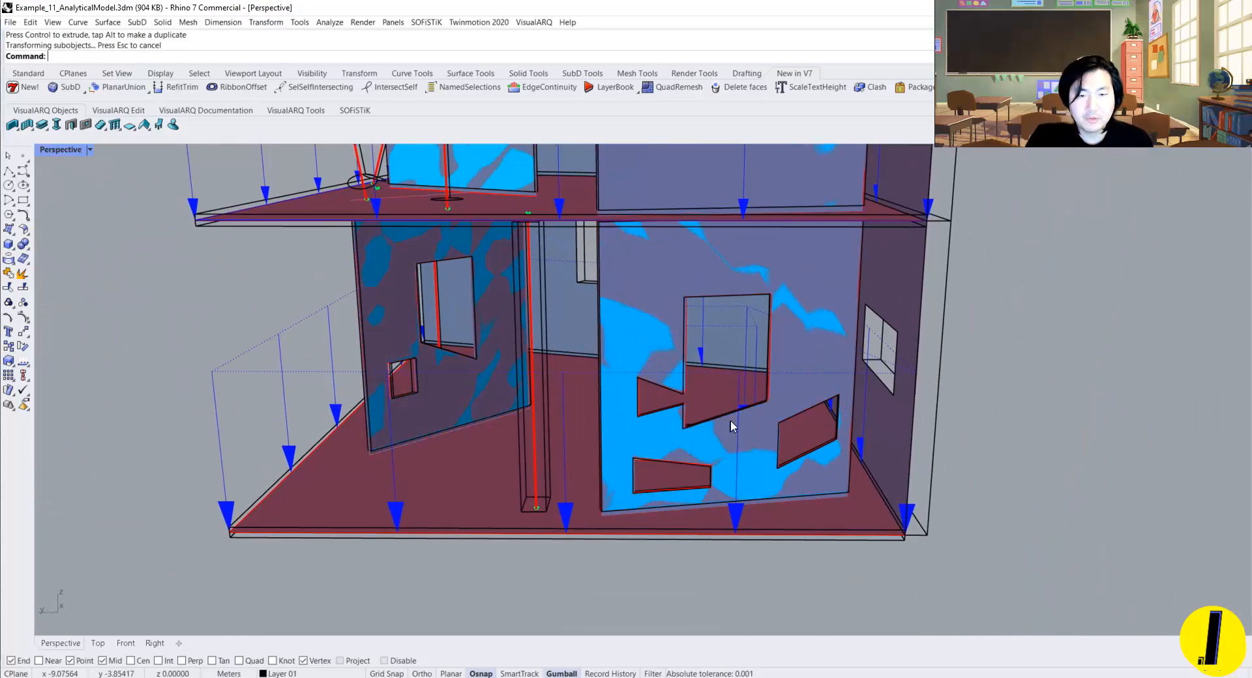
pyautogui.click(760, 299)
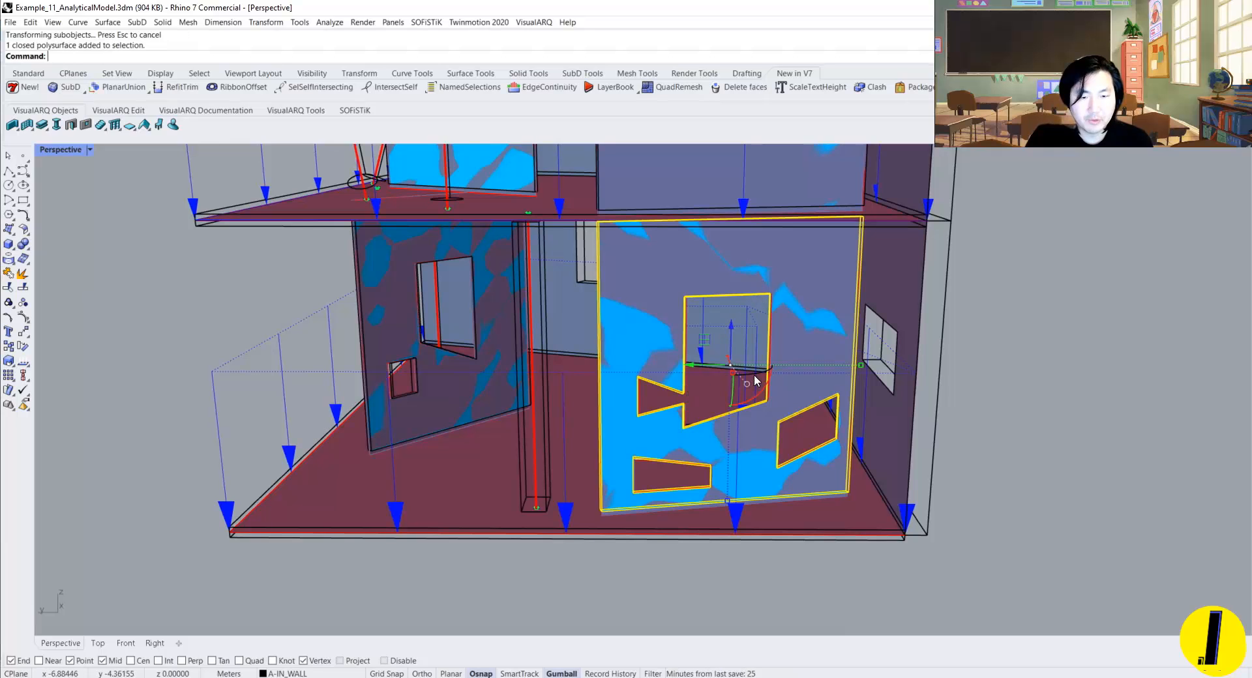
pyautogui.moveTo(755, 380); pyautogui.dragTo(672, 349)
pyautogui.press('Escape')
# Step: Delete the small box extrusion under the first-floor slab near the wall with the several openings
pyautogui.moveTo(760, 394); pyautogui.dragTo(712, 399, button='right')
pyautogui.scroll(4, 704, 455)
pyautogui.scroll(-8, 717, 431)
pyautogui.scroll(2, 699, 454)
pyautogui.scroll(5, 734, 434)
pyautogui.click(786, 353)
pyautogui.press('Delete')
# Step: Switch to SOFiSTiK Structural Desktop and calculate the GH_input task
pyautogui.scroll(5, 664, 346)
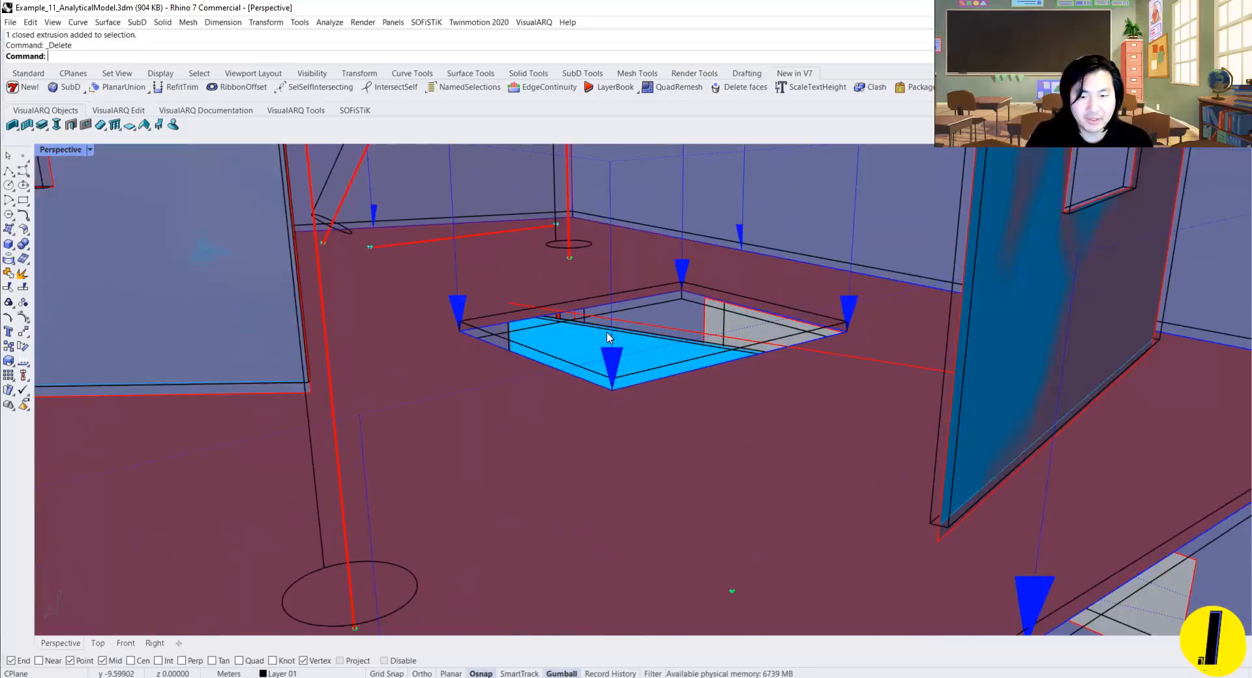
pyautogui.scroll(-10, 586, 345)
pyautogui.moveTo(587, 345); pyautogui.dragTo(823, 334, button='right')
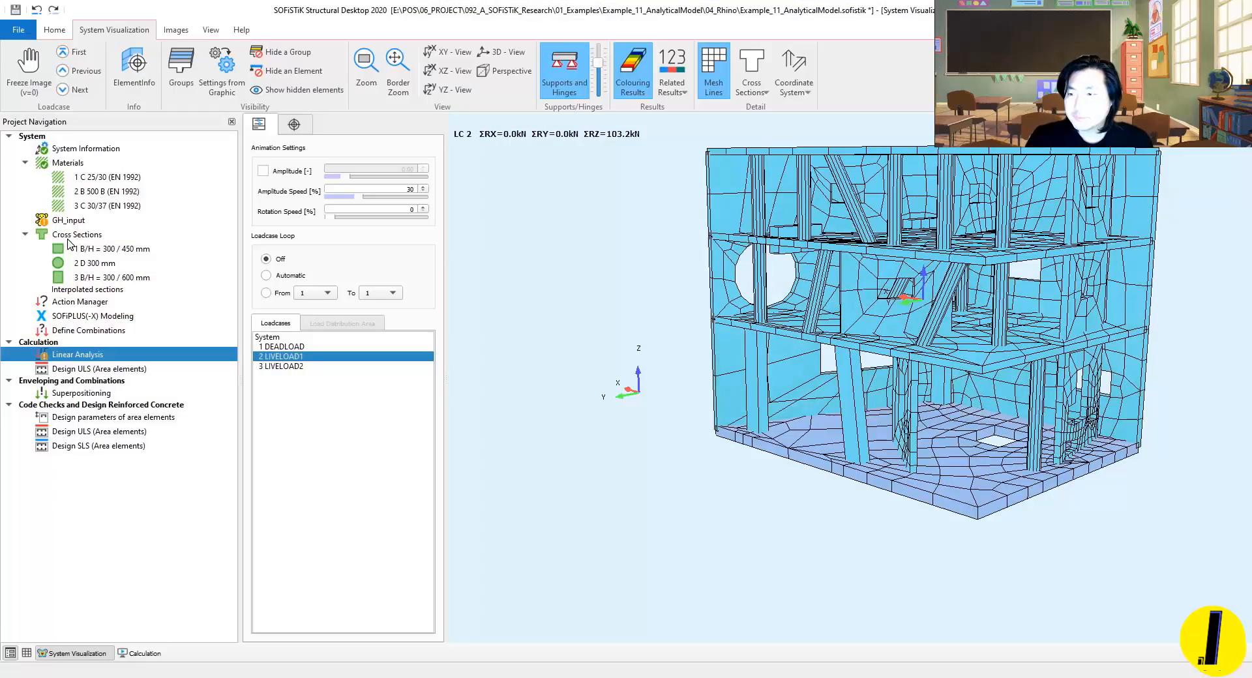
pyautogui.rightClick(70, 222)
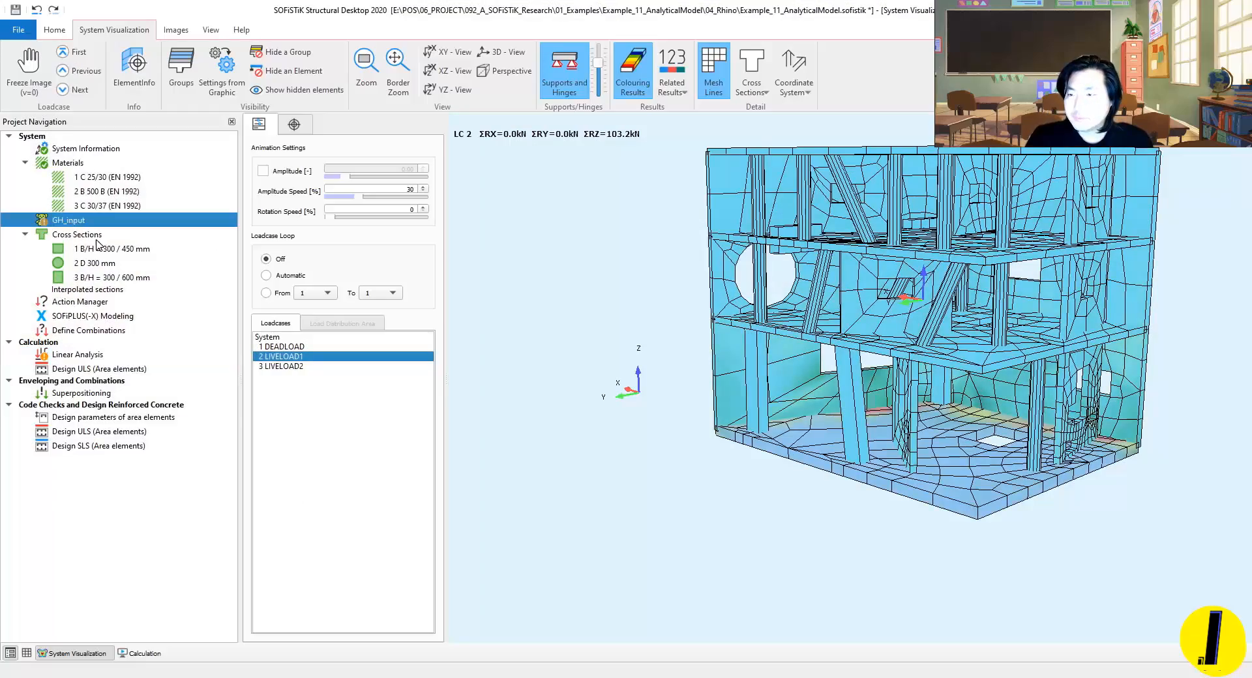
pyautogui.click(150, 278)
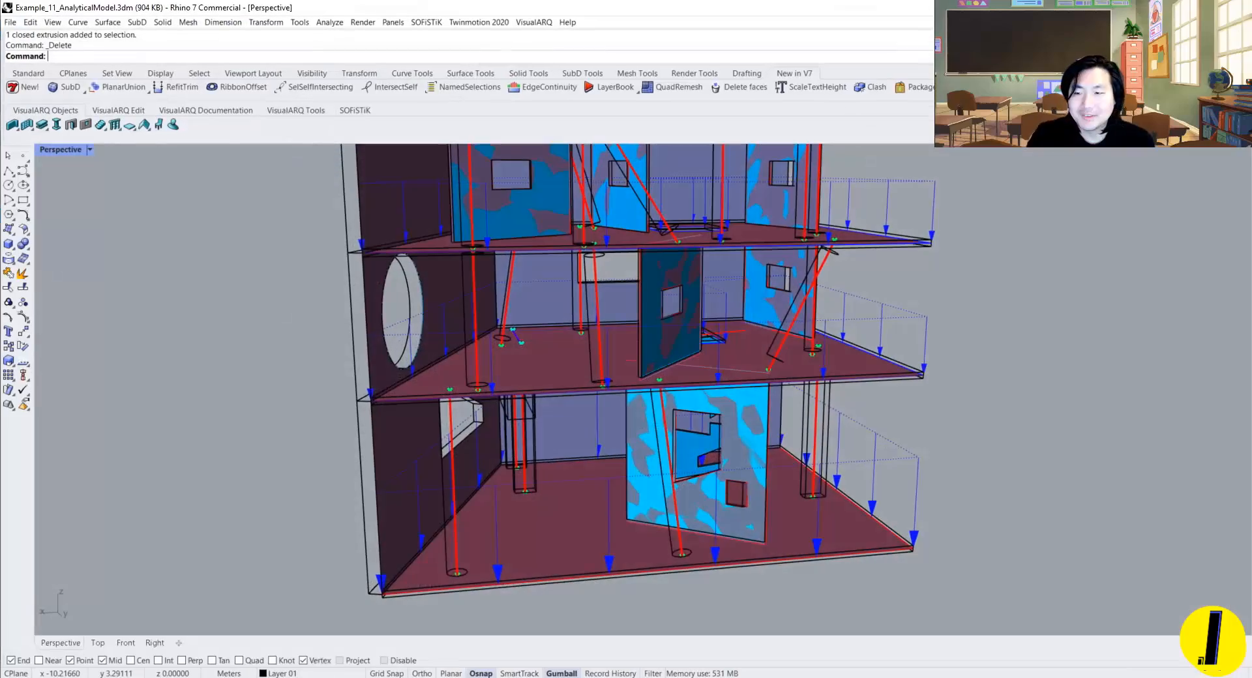
# Step: Return to Rhino and shift the ground-floor wall with the several openings perpendicular to its face
pyautogui.moveTo(692, 437); pyautogui.dragTo(645, 415, button='right')
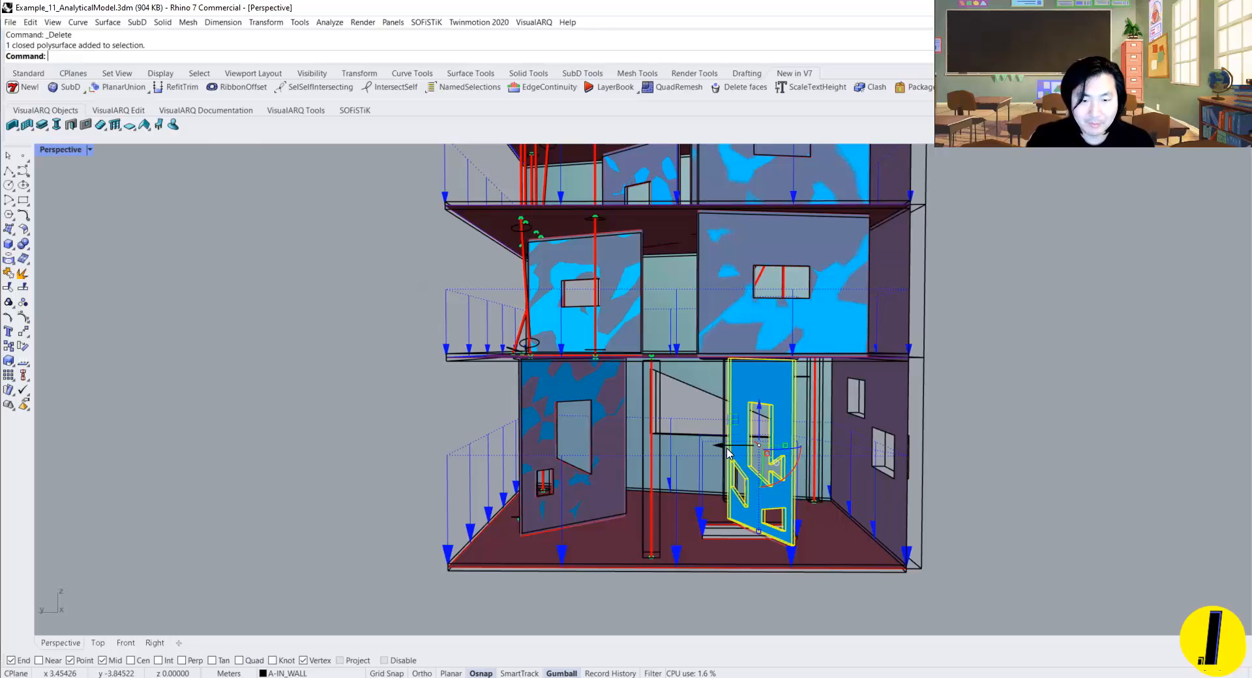
pyautogui.moveTo(727, 447); pyautogui.dragTo(634, 452)
pyautogui.press('Escape')
pyautogui.moveTo(677, 466)
pyautogui.mouseDown(button='right')
pyautogui.moveTo(670, 455)
pyautogui.moveTo(728, 445)
pyautogui.moveTo(674, 402)
pyautogui.mouseUp(button='right')
# Step: Inspect the building in Rendered display mode and set the viewport back to Wireframe
pyautogui.hotkey('ctrl', 'alt', 's')
pyautogui.scroll(2, 733, 435)
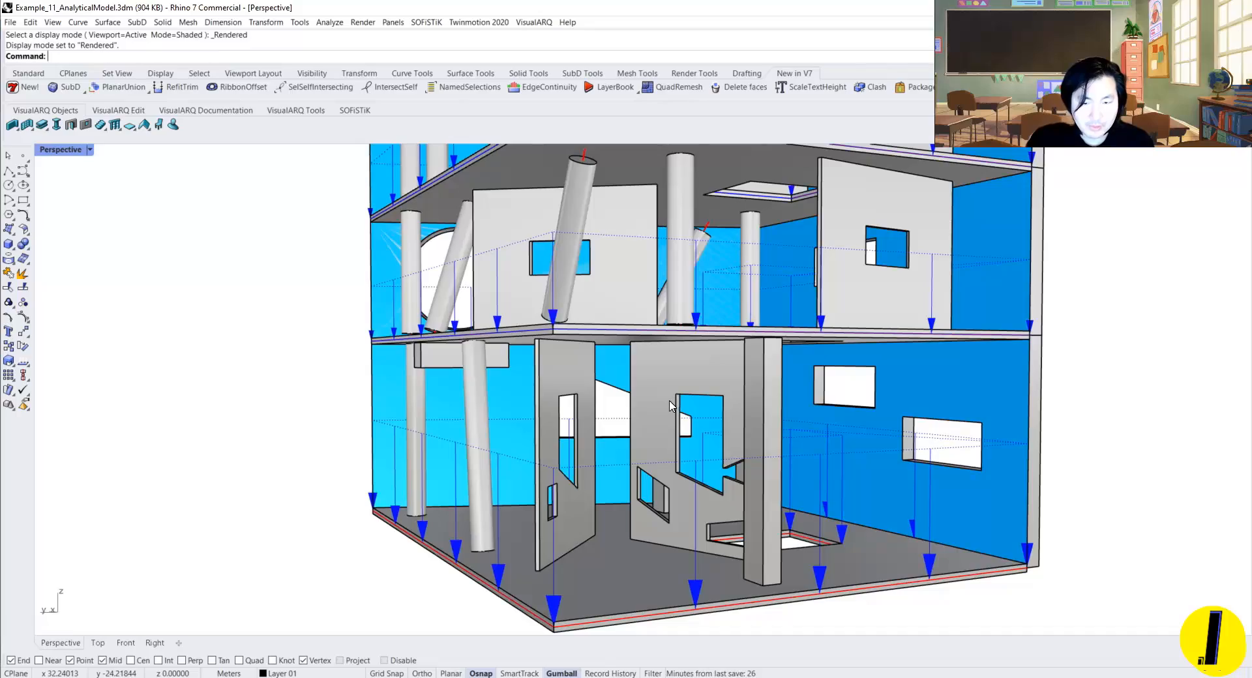
pyautogui.scroll(-5, 672, 407)
pyautogui.hotkey('ctrl', 'alt', 'w')
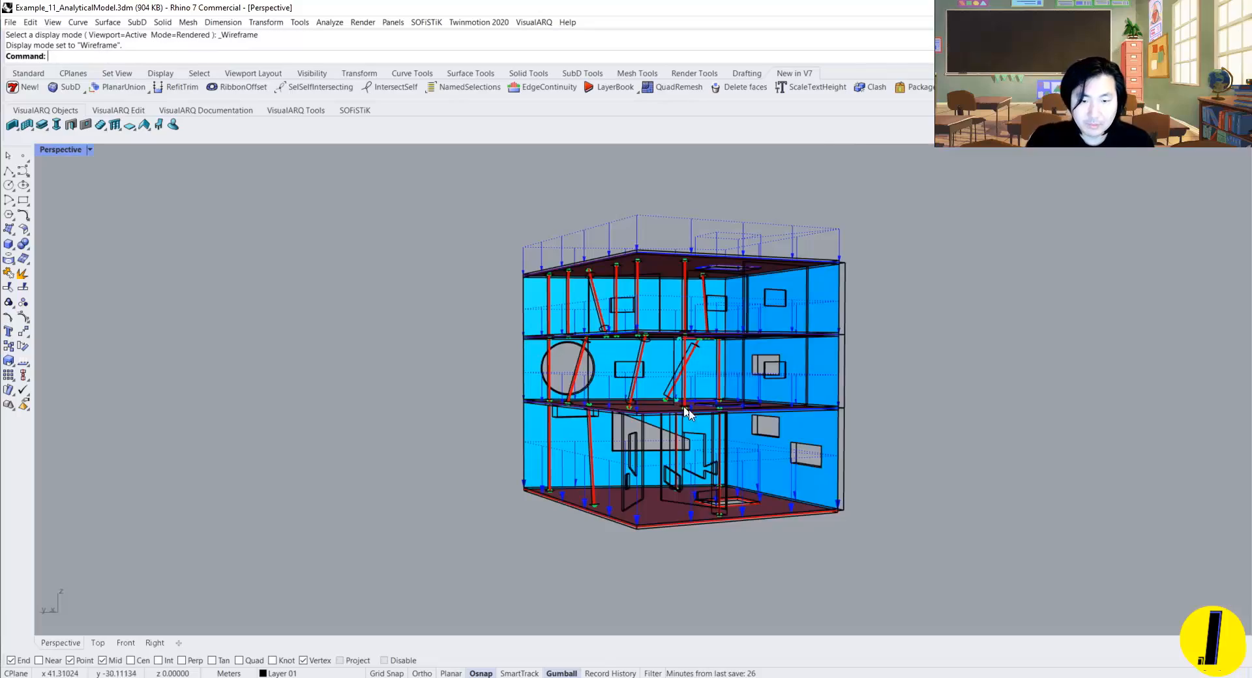
pyautogui.scroll(6, 663, 439)
pyautogui.moveTo(637, 446); pyautogui.dragTo(743, 372, button='right')
pyautogui.scroll(3, 746, 363)
pyautogui.scroll(-4, 819, 364)
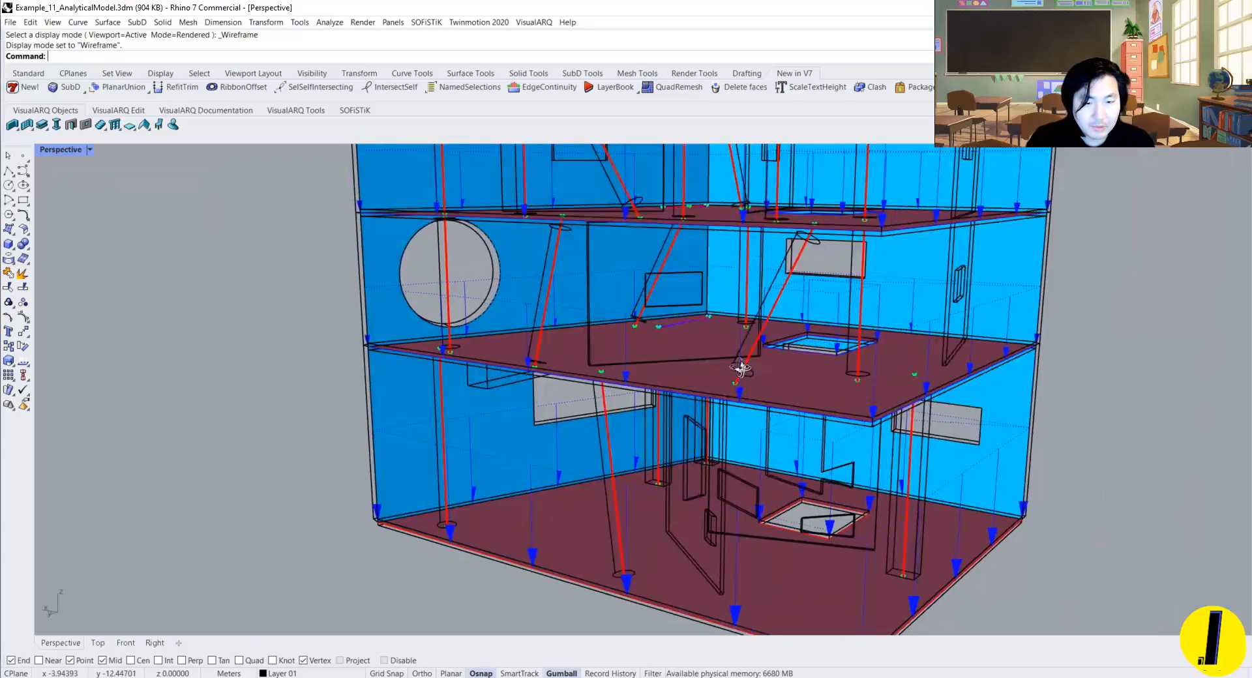
# Step: Undo the ground-floor wall's move and rotation and the deletion of the small extrusion
pyautogui.scroll(2, 750, 362)
pyautogui.hotkey('ctrl', 'z')
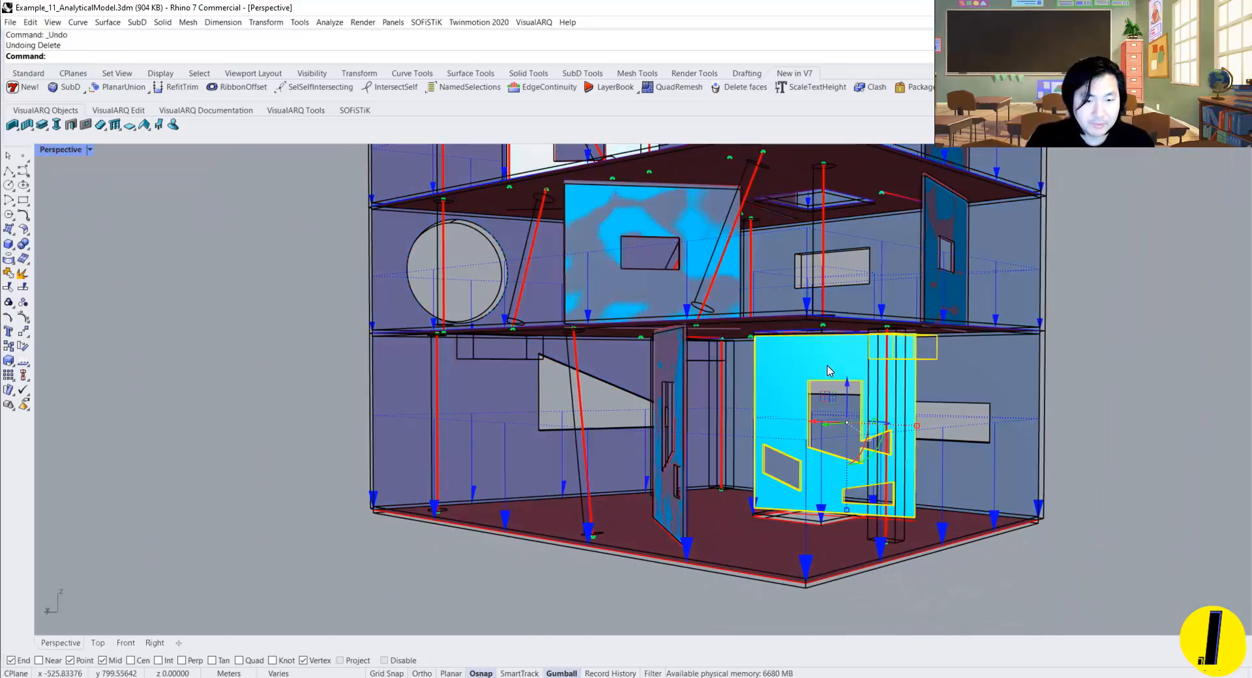
pyautogui.moveTo(725, 350); pyautogui.dragTo(743, 429, button='right')
pyautogui.hotkey('ctrl', 'z')
# Step: Move the ground-floor wall with the several openings slightly, perpendicular to its face
pyautogui.click(696, 459)
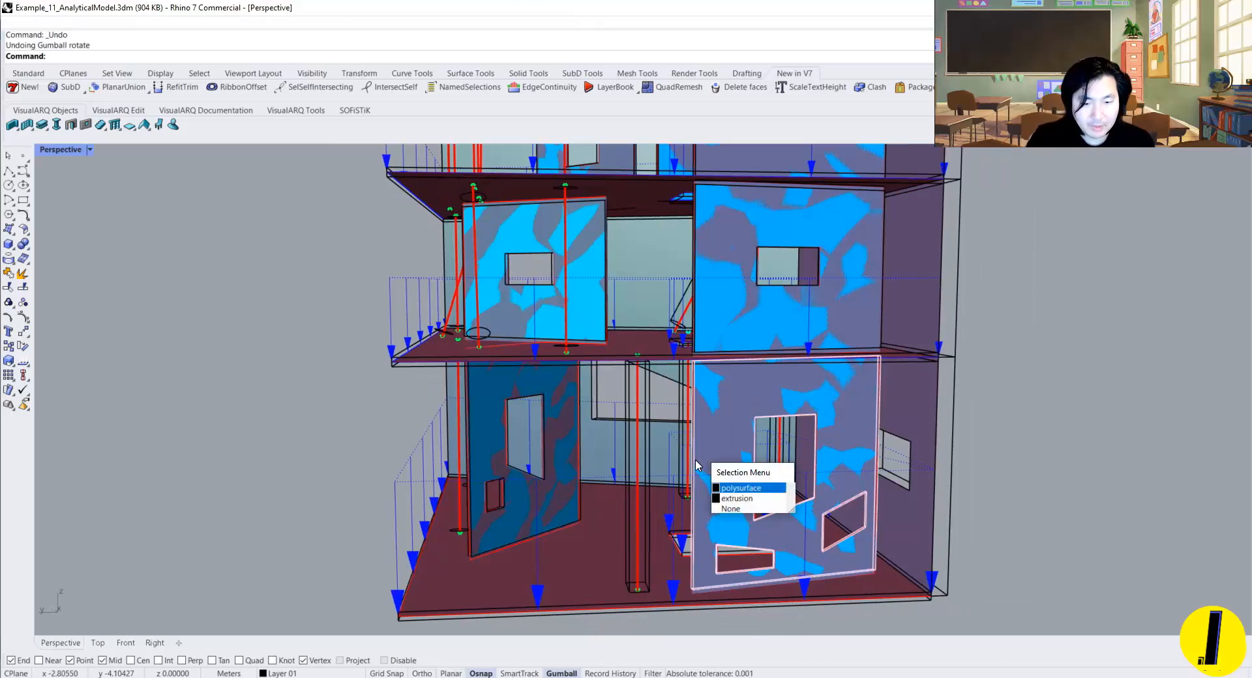
pyautogui.click(728, 488)
pyautogui.scroll(-3, 689, 479)
pyautogui.moveTo(684, 480); pyautogui.dragTo(710, 470, button='right')
pyautogui.scroll(3, 709, 469)
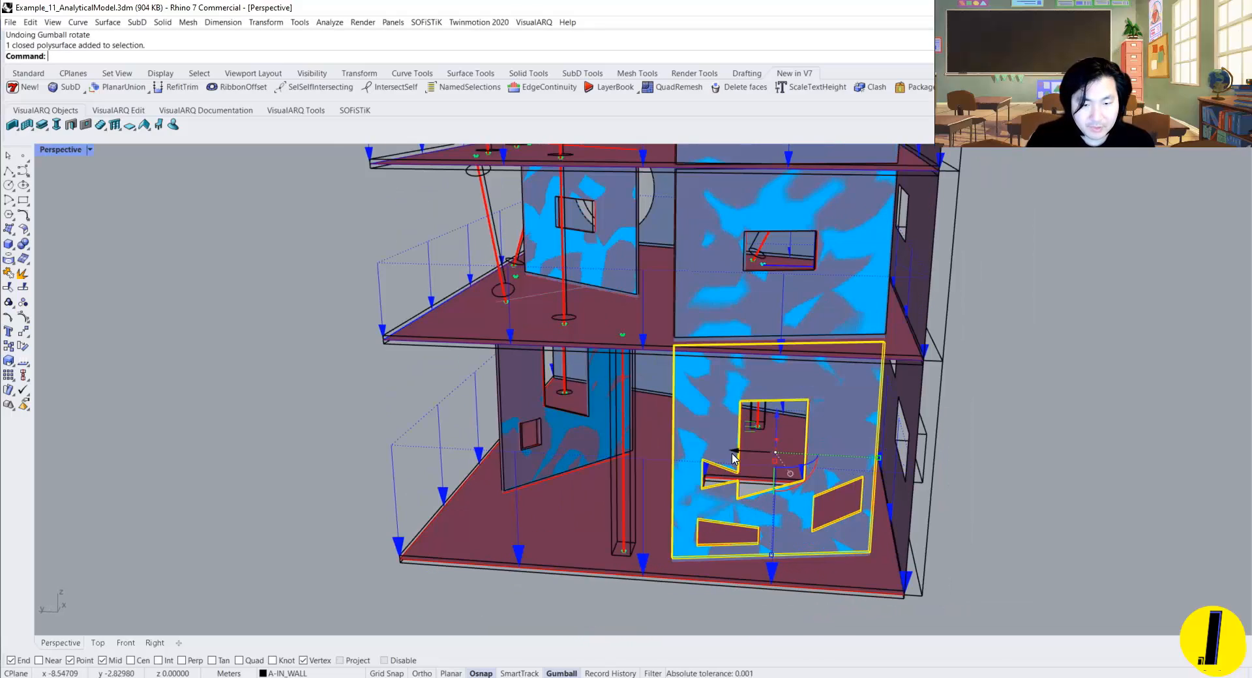
pyautogui.moveTo(731, 454); pyautogui.dragTo(709, 466)
pyautogui.click(811, 600)
# Step: Examine the openings and the end edge of the moved ground-floor wall
pyautogui.scroll(-5, 809, 598)
pyautogui.scroll(5, 666, 555)
pyautogui.moveTo(798, 587); pyautogui.dragTo(736, 560, button='right')
pyautogui.scroll(6, 925, 520)
pyautogui.scroll(-6, 963, 468)
pyautogui.moveTo(964, 467); pyautogui.dragTo(840, 447, button='right')
pyautogui.scroll(6, 839, 446)
pyautogui.click(766, 330)
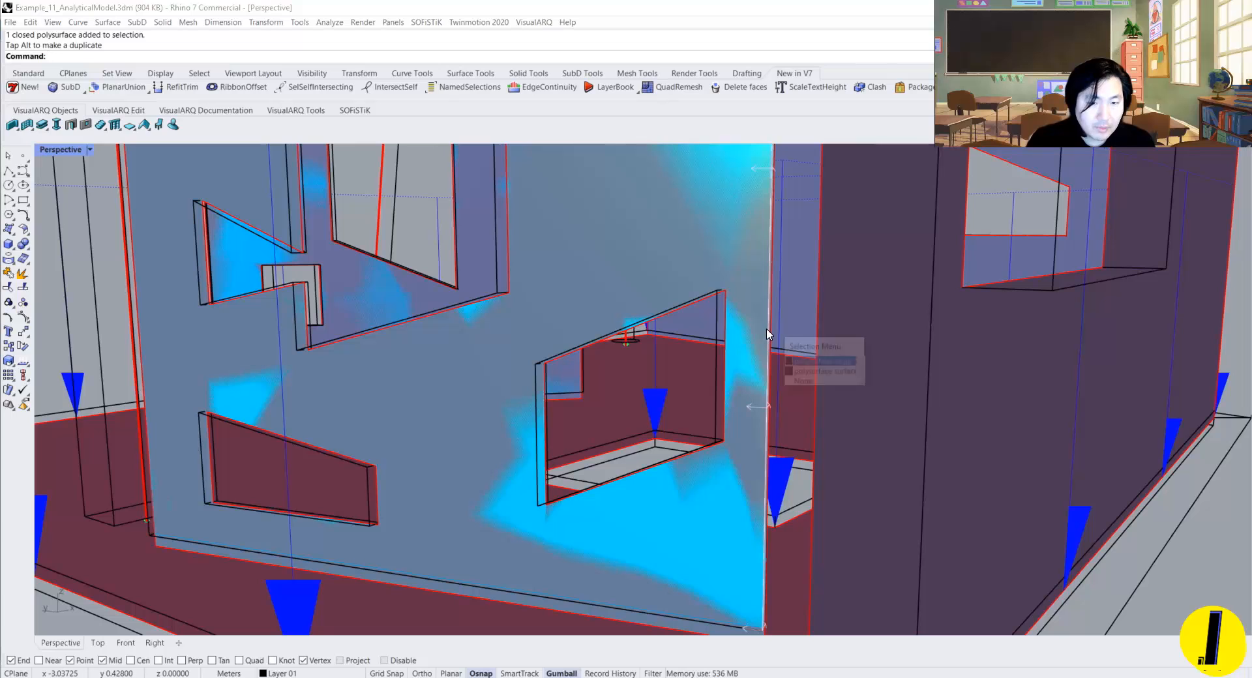
pyautogui.click(802, 383)
pyautogui.scroll(-8, 721, 354)
pyautogui.moveTo(658, 352); pyautogui.dragTo(743, 380, button='right')
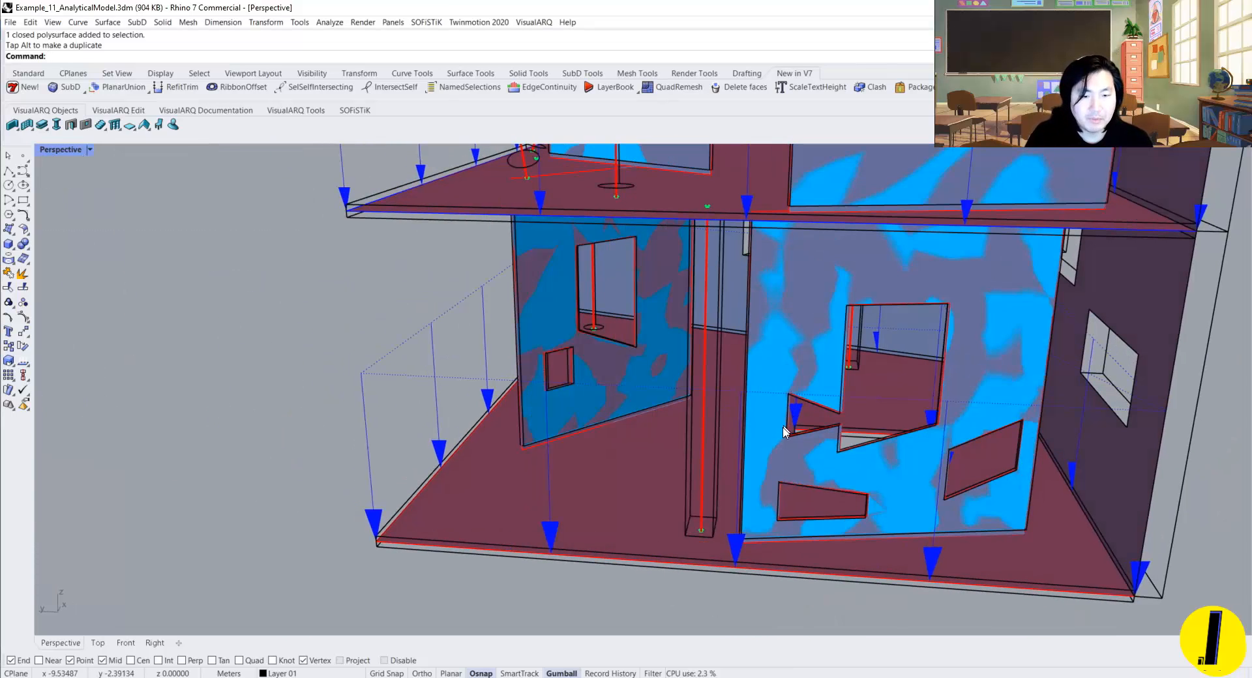
# Step: Rotate the moved ground-floor wall slightly about its vertical axis
pyautogui.click(785, 434)
pyautogui.moveTo(917, 394); pyautogui.dragTo(896, 390)
pyautogui.press('Escape')
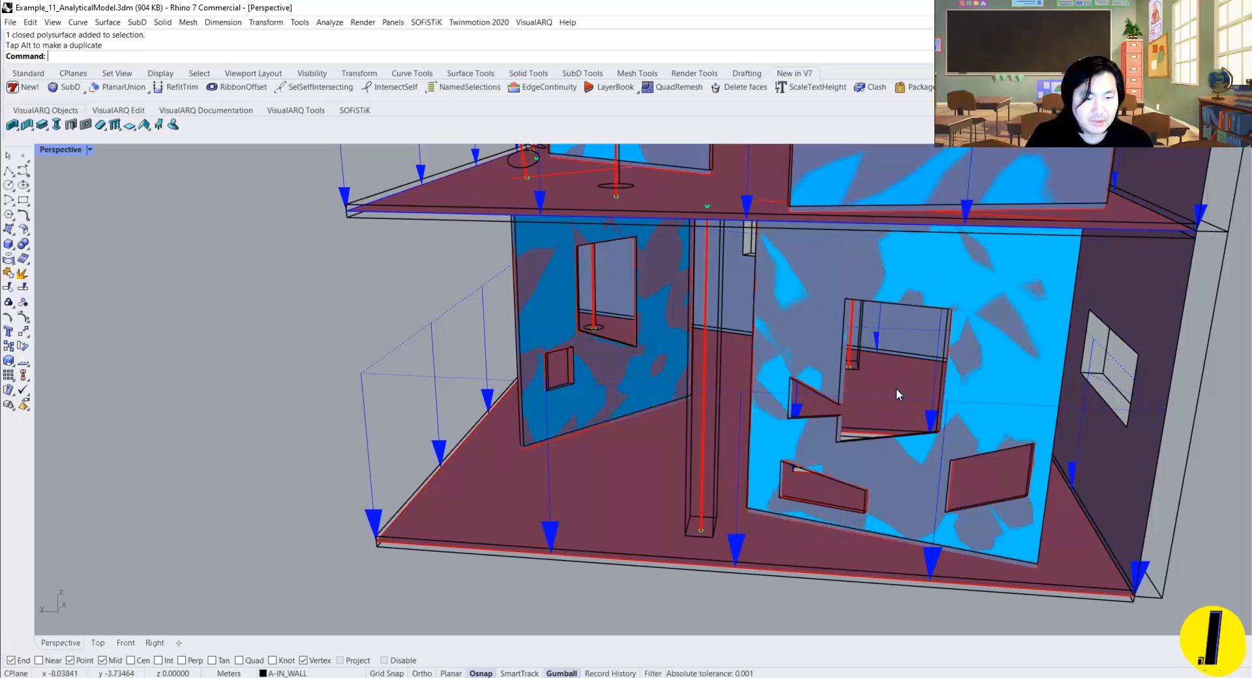
# Step: Shift the interior wall with the small window near the outer edge of the middle storey, perpendicular to its face
pyautogui.moveTo(897, 390); pyautogui.dragTo(1153, 420, button='right')
pyautogui.keyDown('shift'); pyautogui.moveTo(1024, 391); pyautogui.dragTo(908, 475, button='right'); pyautogui.keyUp('shift')
pyautogui.scroll(-4, 948, 503)
pyautogui.keyDown('shift'); pyautogui.moveTo(910, 422); pyautogui.dragTo(803, 423, button='right'); pyautogui.keyUp('shift')
pyautogui.scroll(3, 820, 375)
pyautogui.moveTo(805, 430); pyautogui.dragTo(802, 430)
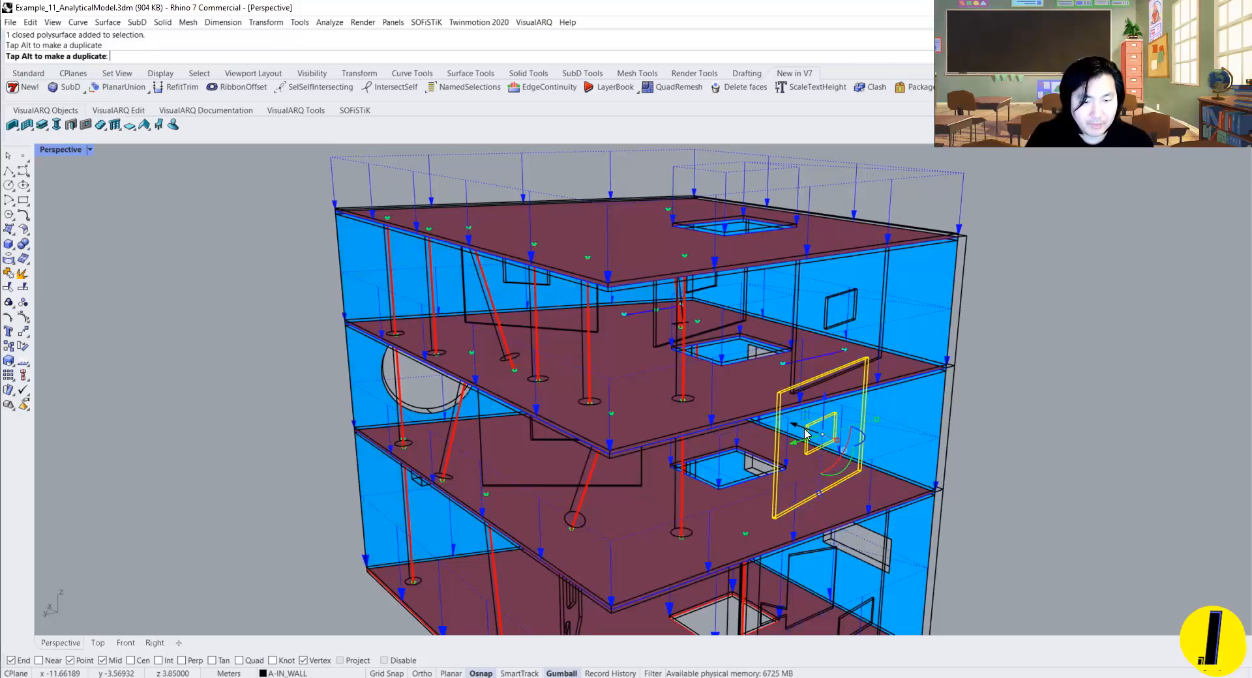
pyautogui.press('Escape')
# Step: Shift the interior wall near the outer edge of the top storey perpendicular to its face
pyautogui.moveTo(817, 469); pyautogui.dragTo(855, 414, button='right')
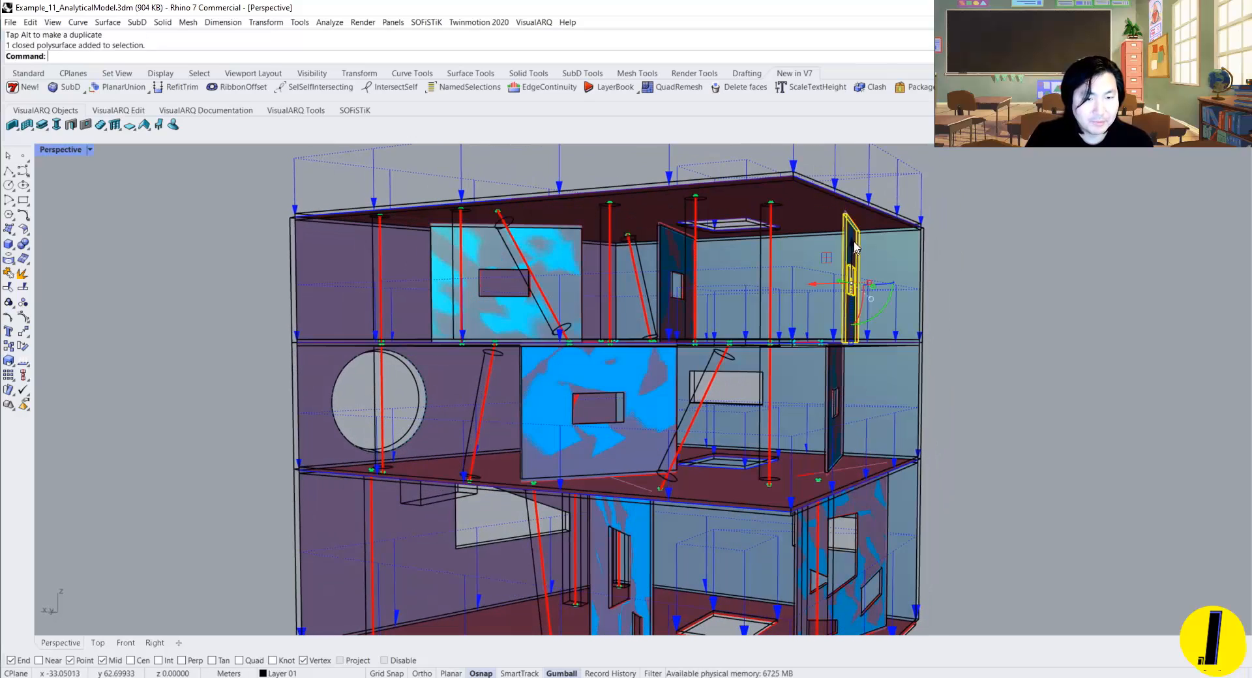
pyautogui.scroll(3, 854, 247)
pyautogui.moveTo(833, 317); pyautogui.dragTo(834, 317)
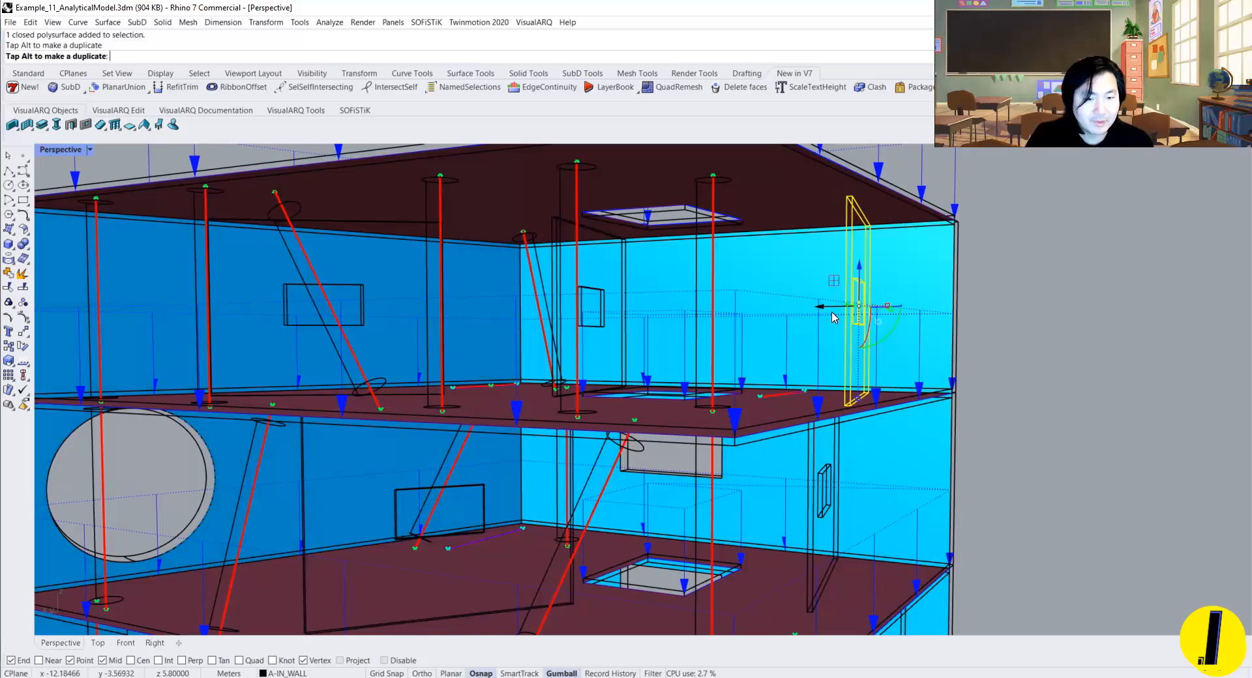
pyautogui.press('Escape')
# Step: Switch to SOFiSTiK Structural Desktop and calculate the GH_input and Linear Analysis tasks
pyautogui.scroll(-6, 847, 328)
pyautogui.moveTo(874, 300); pyautogui.dragTo(810, 364, button='right')
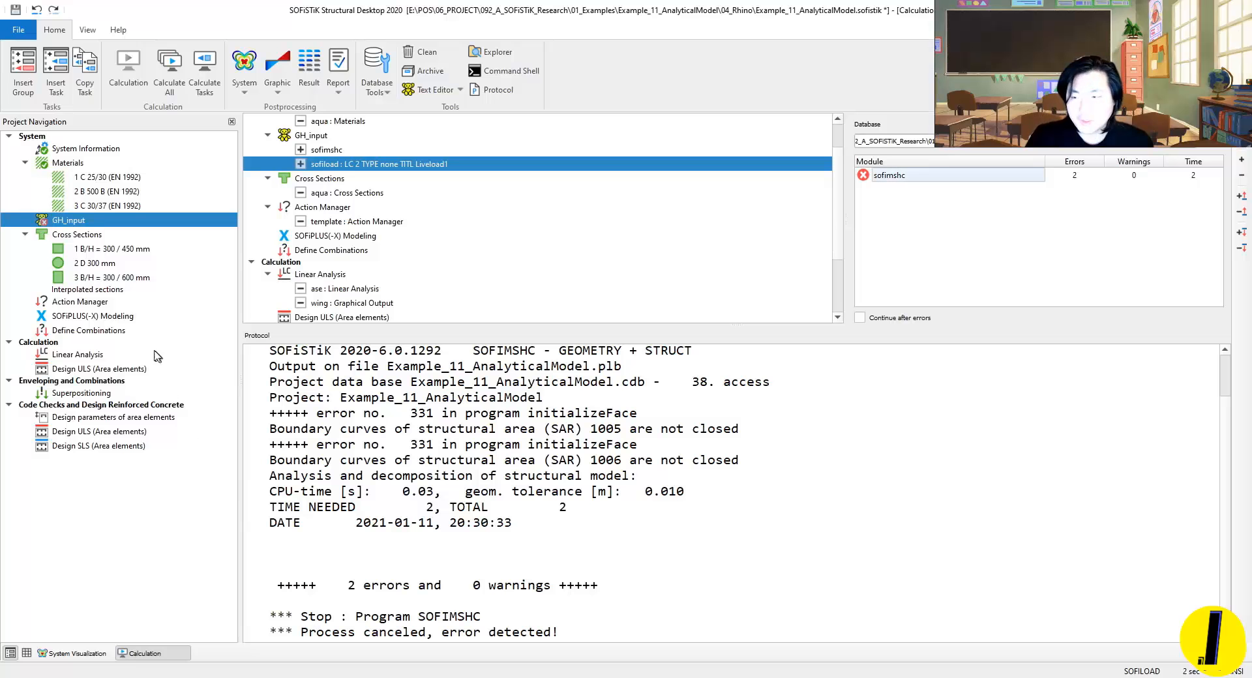
pyautogui.rightClick(105, 219)
pyautogui.click(125, 263)
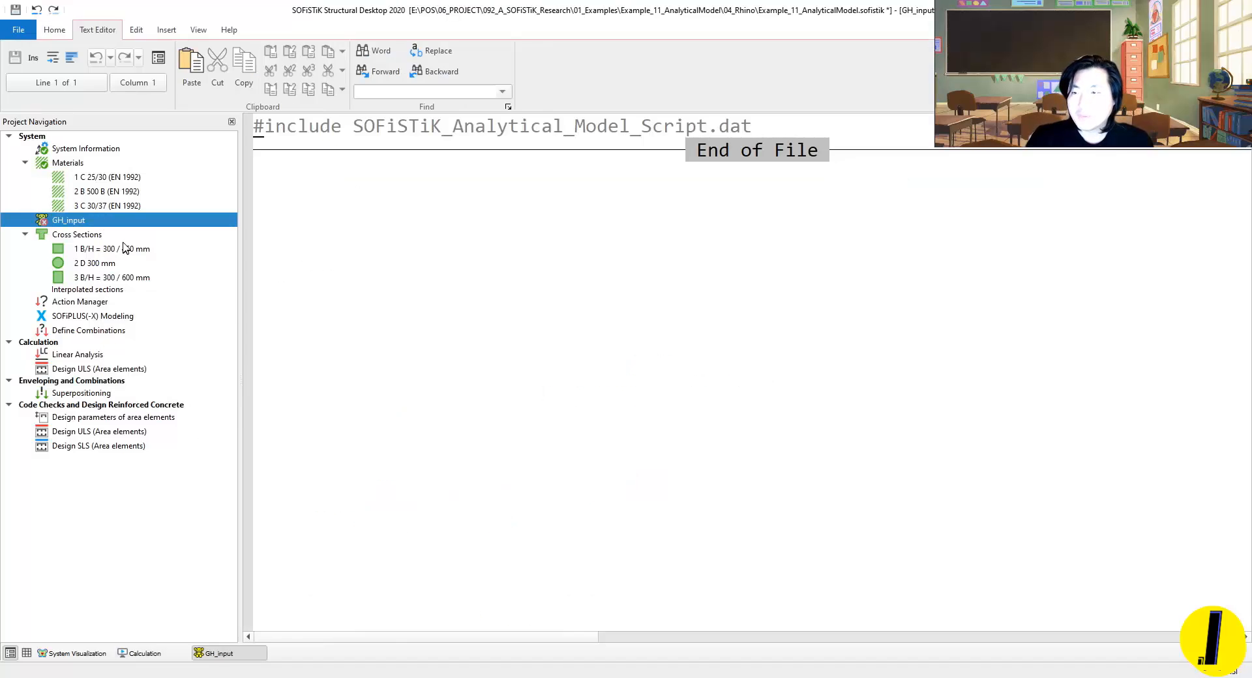
pyautogui.rightClick(126, 220)
pyautogui.click(155, 268)
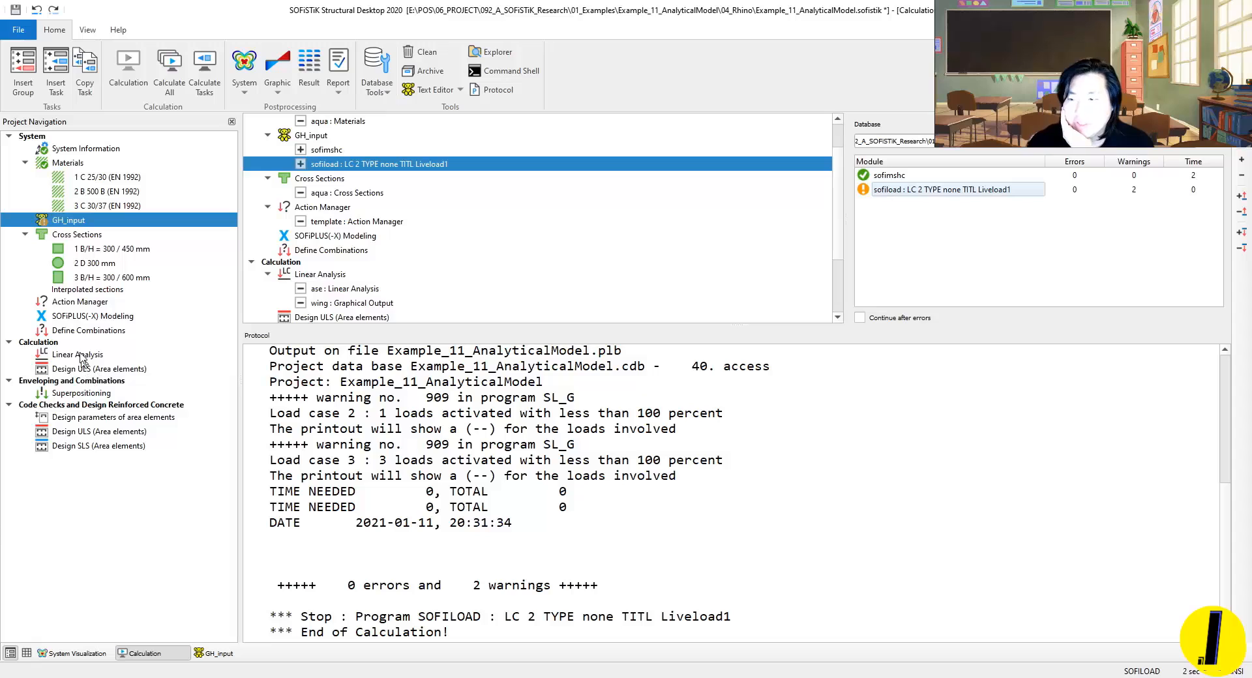
pyautogui.rightClick(77, 354)
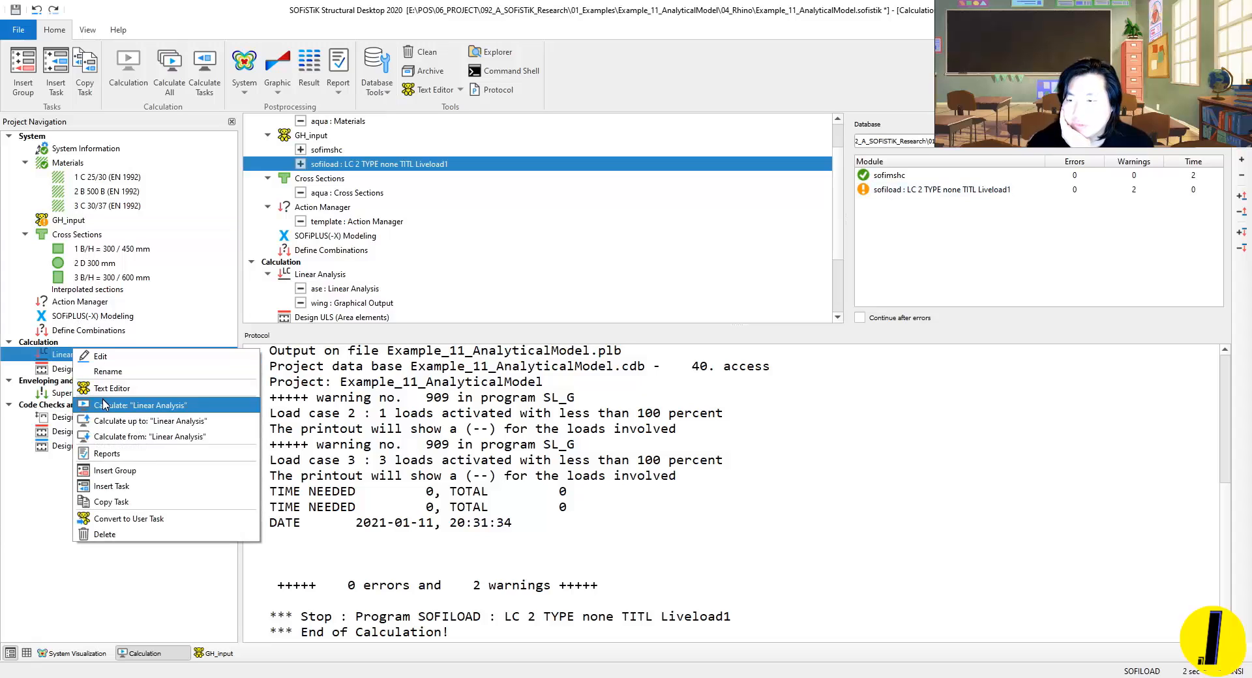
pyautogui.click(106, 405)
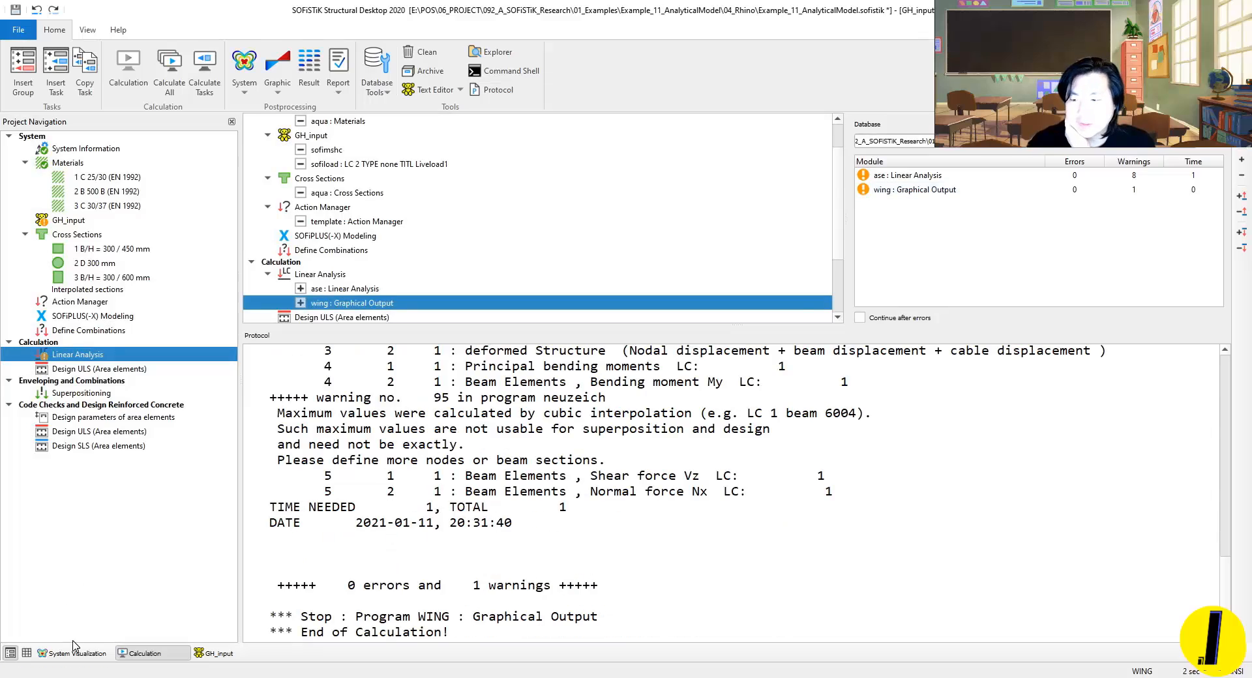
# Step: Display load case 1 DEADLOAD in the system visualization and examine the structure's mesh from several sides
pyautogui.click(73, 654)
pyautogui.click(301, 348)
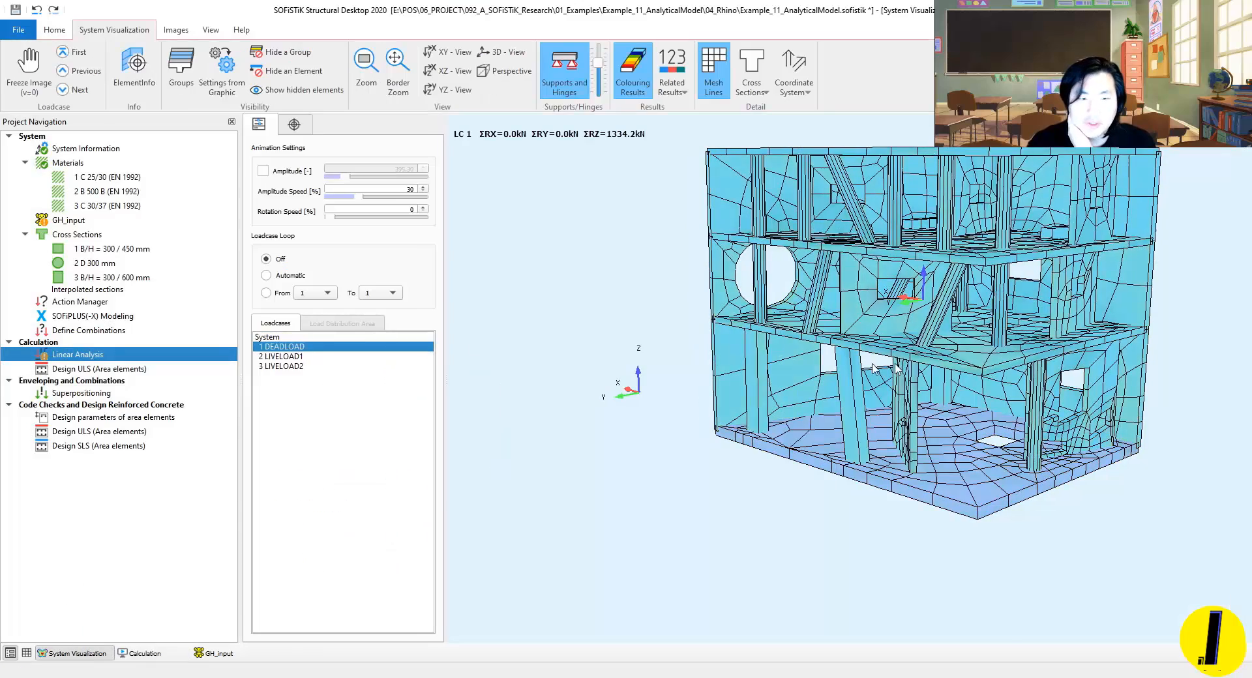
pyautogui.scroll(5, 1034, 335)
pyautogui.moveTo(957, 423); pyautogui.dragTo(728, 248)
pyautogui.scroll(-5, 885, 269)
pyautogui.scroll(8, 753, 349)
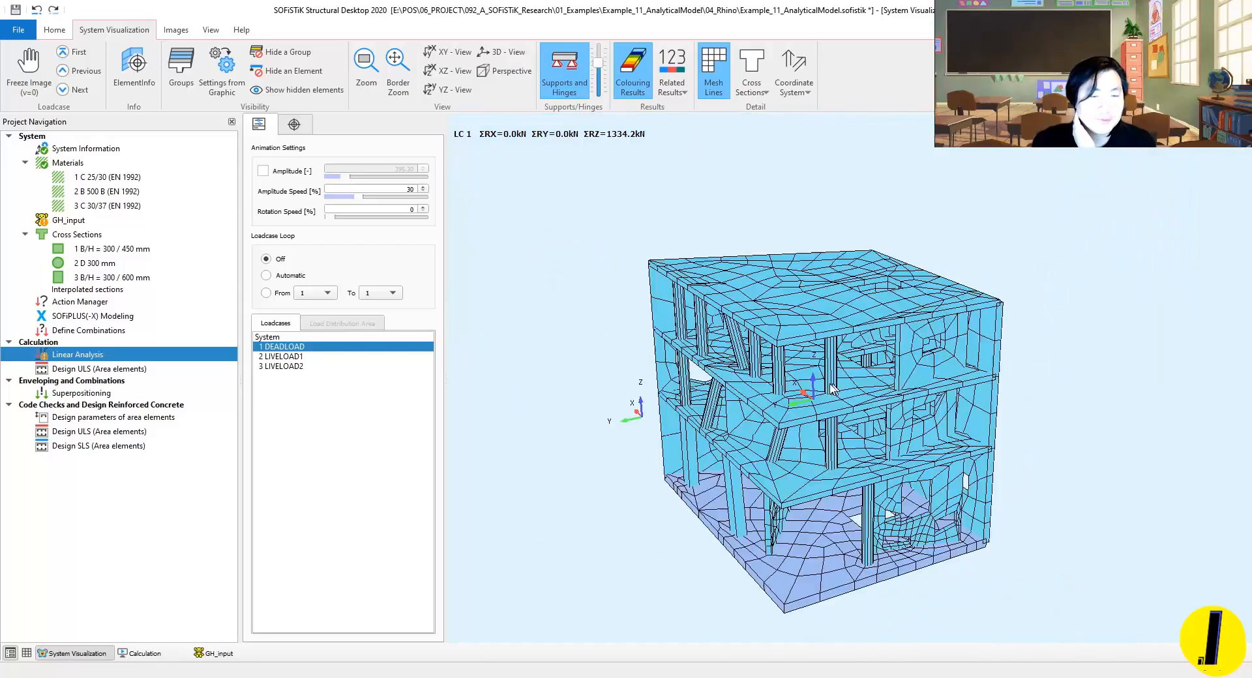
pyautogui.moveTo(752, 349); pyautogui.dragTo(997, 321)
pyautogui.moveTo(888, 324); pyautogui.dragTo(749, 347)
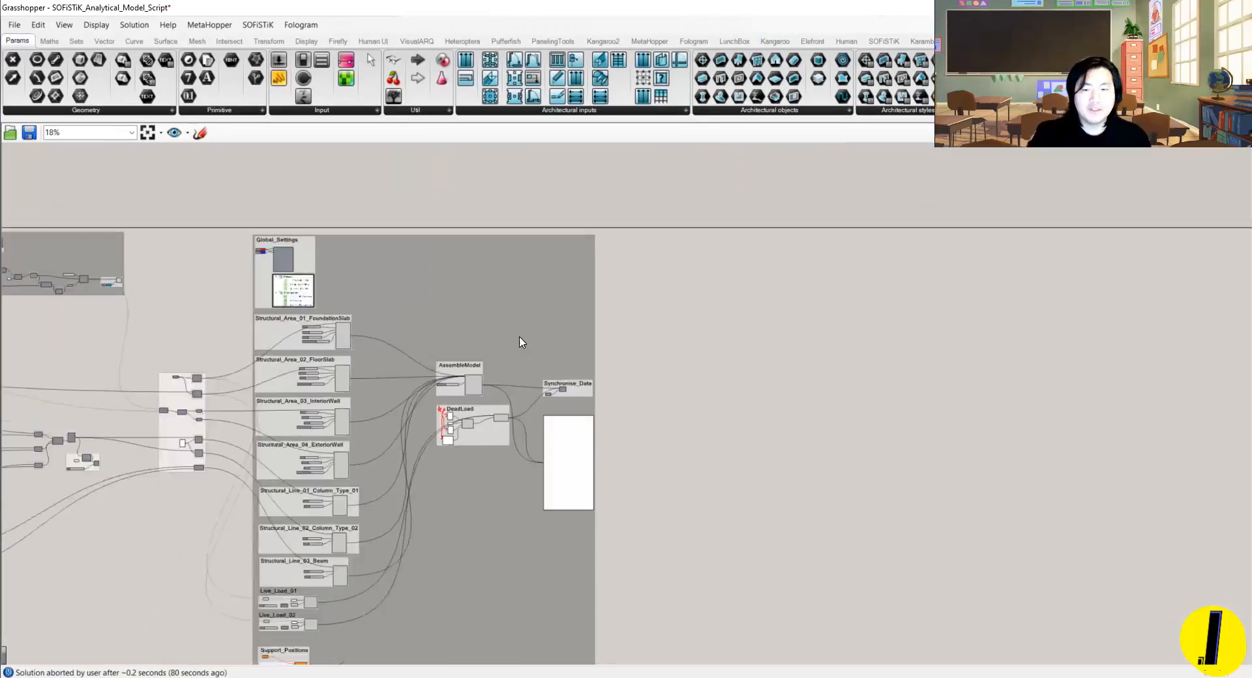
# Step: Switch to Grasshopper and review the groups that extract analytical wall and floor surfaces and column and beam lines
pyautogui.scroll(-4, 522, 342)
pyautogui.moveTo(605, 351); pyautogui.dragTo(996, 384, button='right')
pyautogui.scroll(6, 492, 404)
pyautogui.moveTo(380, 417); pyautogui.dragTo(599, 412, button='right')
pyautogui.scroll(2, 417, 277)
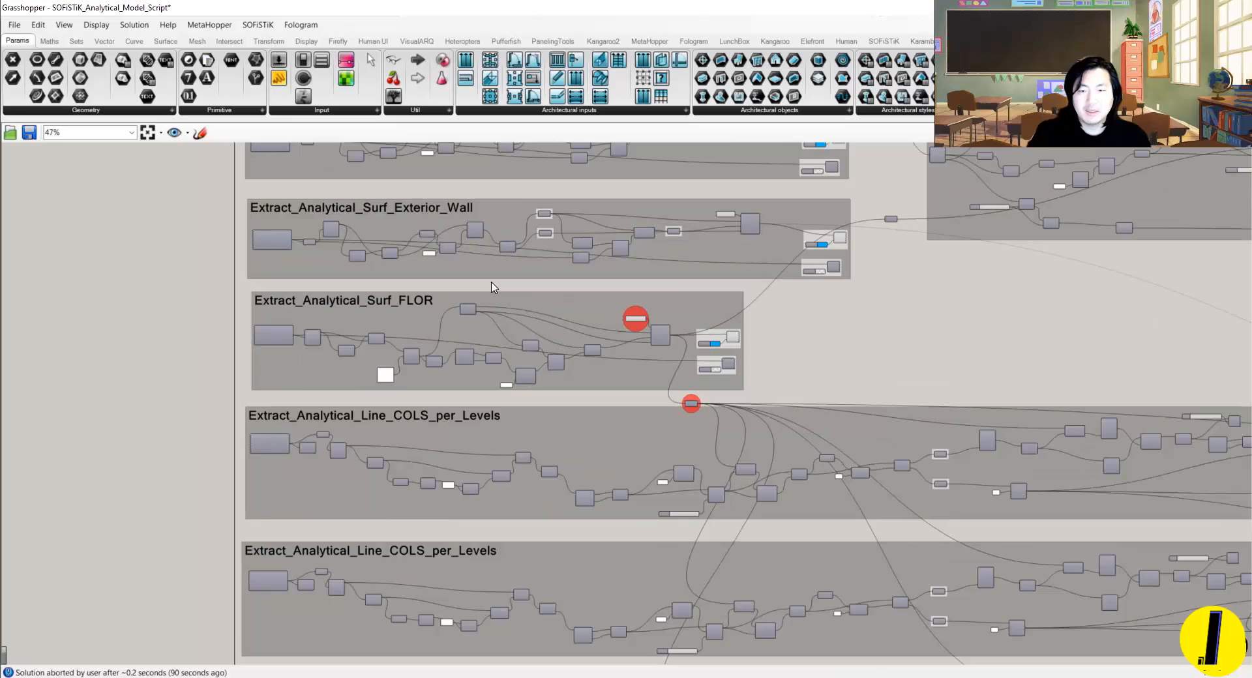
pyautogui.moveTo(517, 304); pyautogui.dragTo(455, 415, button='right')
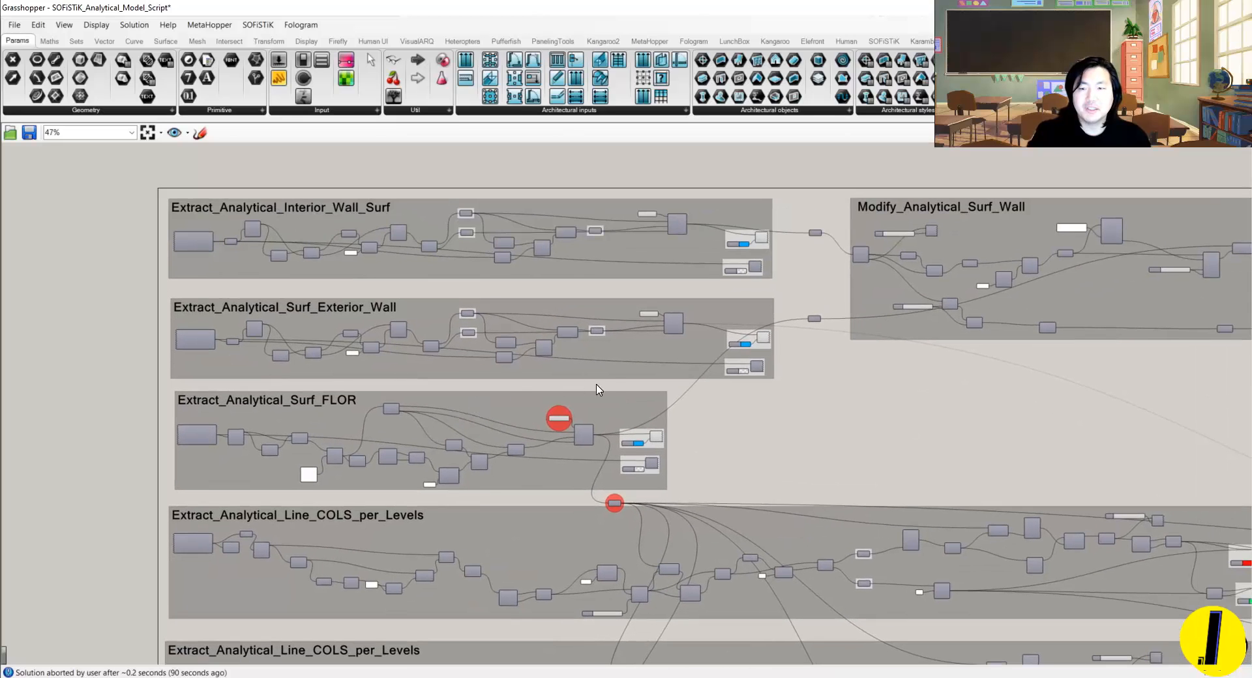
pyautogui.scroll(-3, 696, 390)
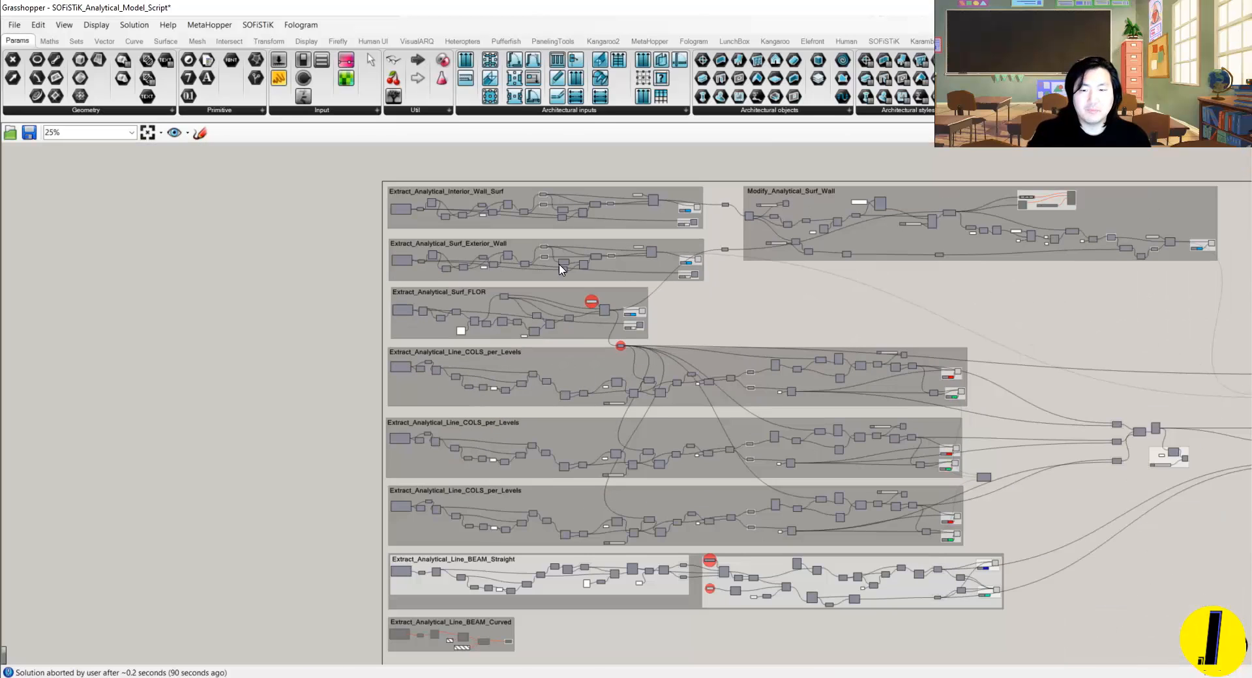
# Step: Trace how the extracted floor, wall, column and beam geometry passes through the intermediate sorting group into the structural area and line groups
pyautogui.scroll(1, 597, 386)
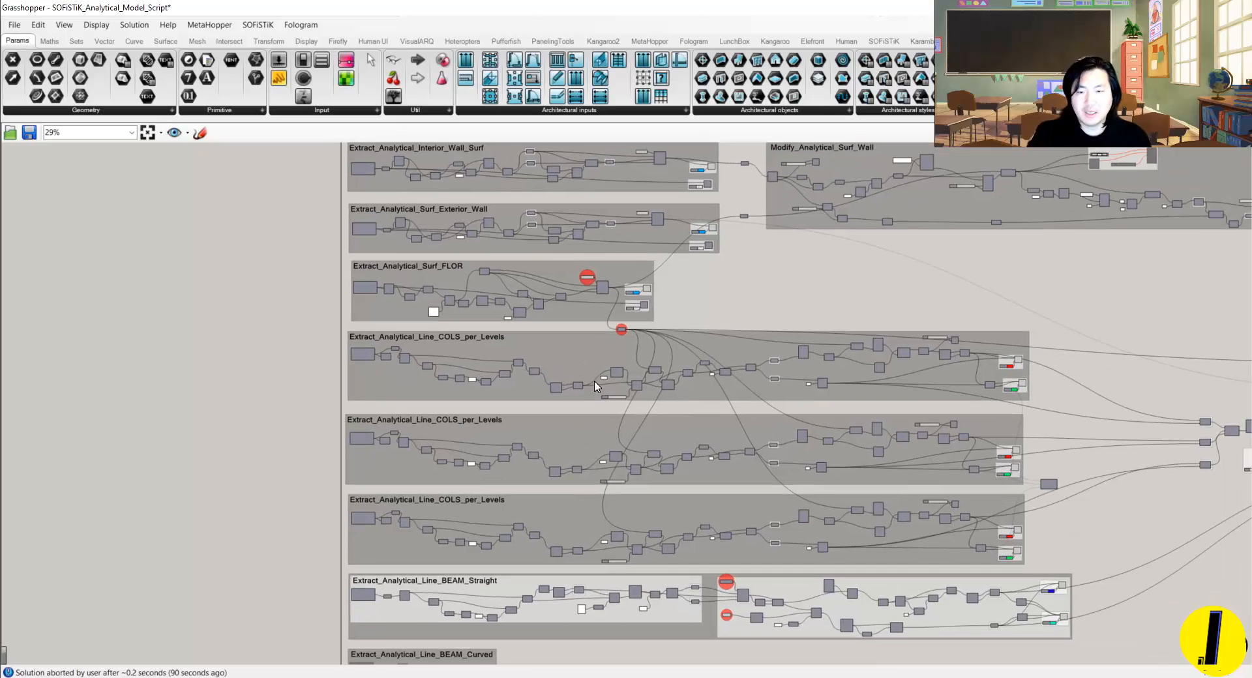
pyautogui.moveTo(787, 423); pyautogui.dragTo(752, 398, button='right')
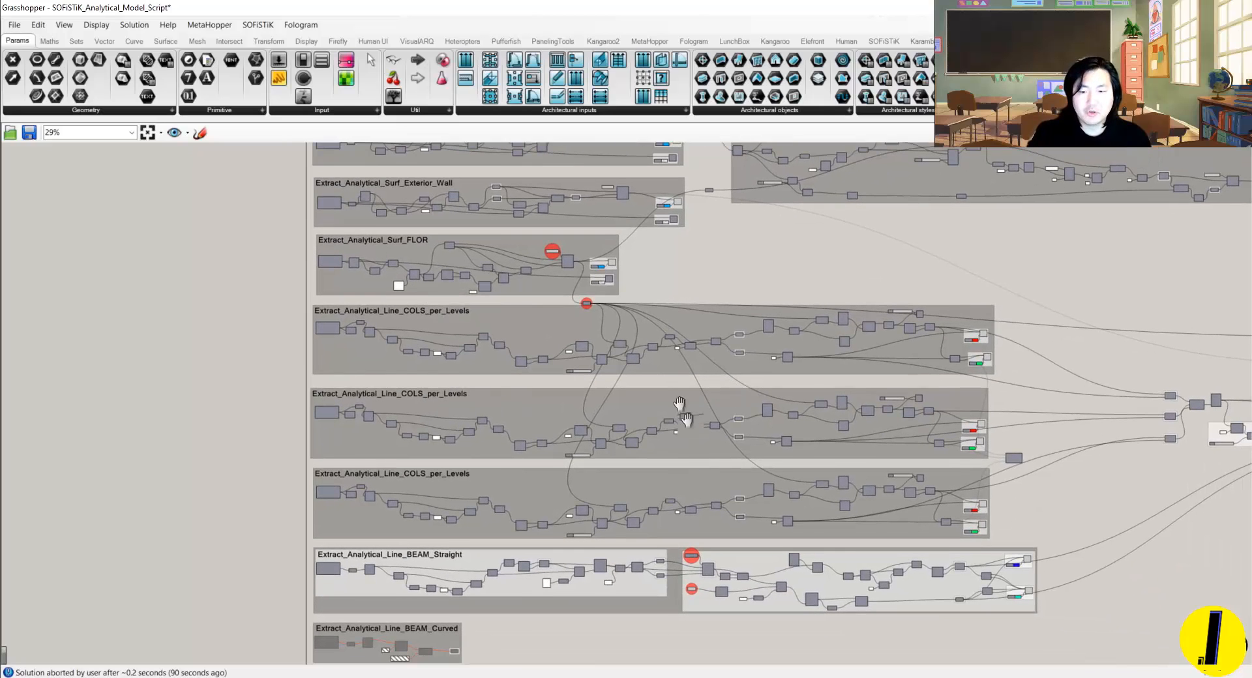
pyautogui.moveTo(685, 418); pyautogui.dragTo(655, 339, button='right')
pyautogui.moveTo(841, 424); pyautogui.dragTo(528, 398, button='right')
pyautogui.moveTo(557, 237); pyautogui.dragTo(522, 476, button='right')
pyautogui.moveTo(639, 381); pyautogui.dragTo(380, 325, button='right')
pyautogui.moveTo(654, 349); pyautogui.dragTo(391, 296, button='right')
pyautogui.scroll(-3, 424, 297)
pyautogui.scroll(5, 438, 302)
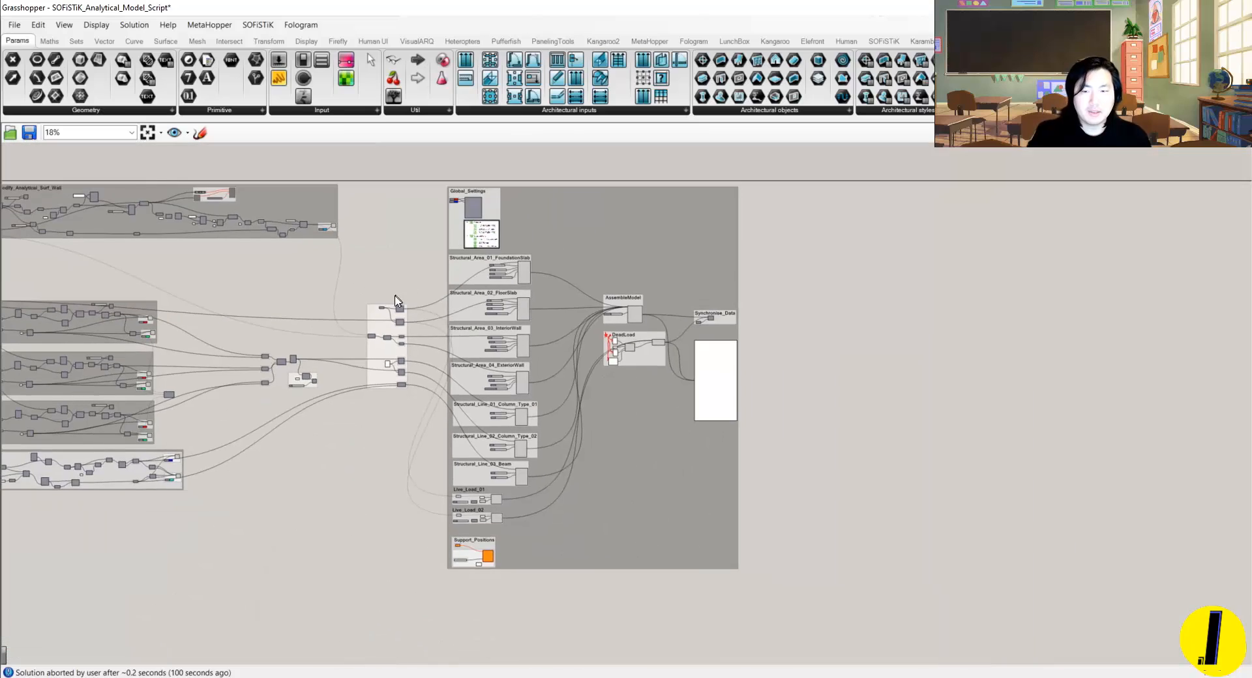
pyautogui.scroll(-3, 436, 364)
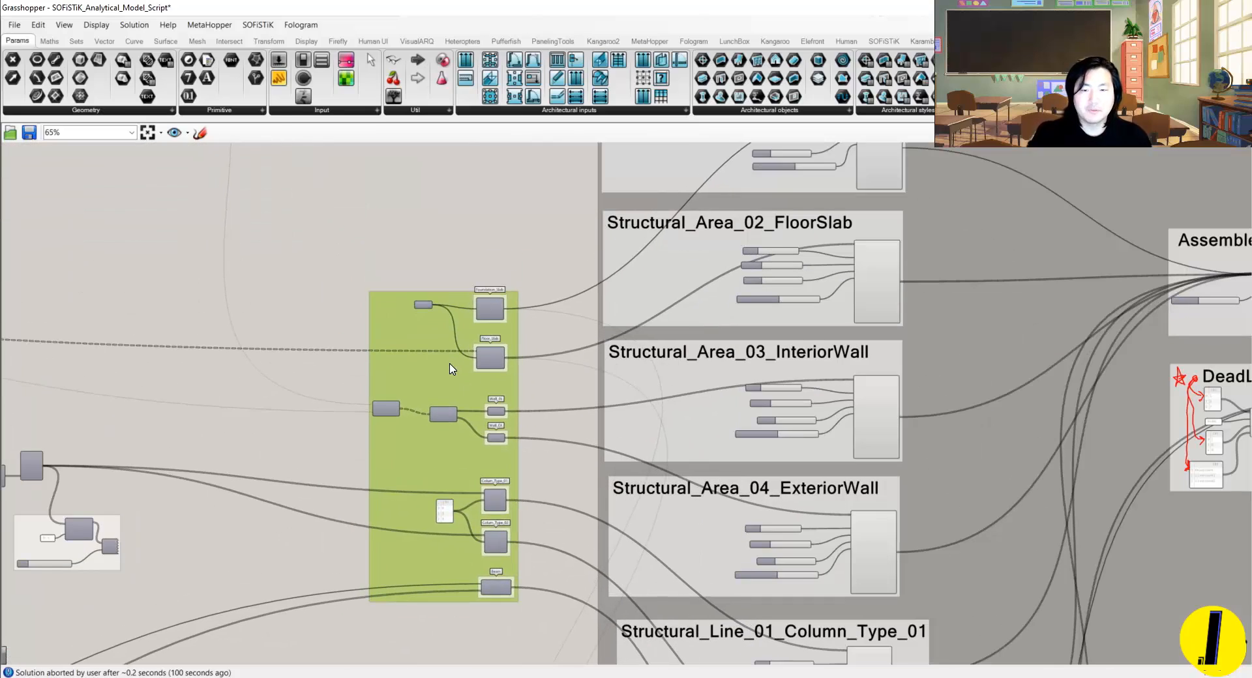
pyautogui.moveTo(453, 352); pyautogui.dragTo(825, 291, button='right')
pyautogui.click(633, 306)
pyautogui.scroll(-2, 942, 313)
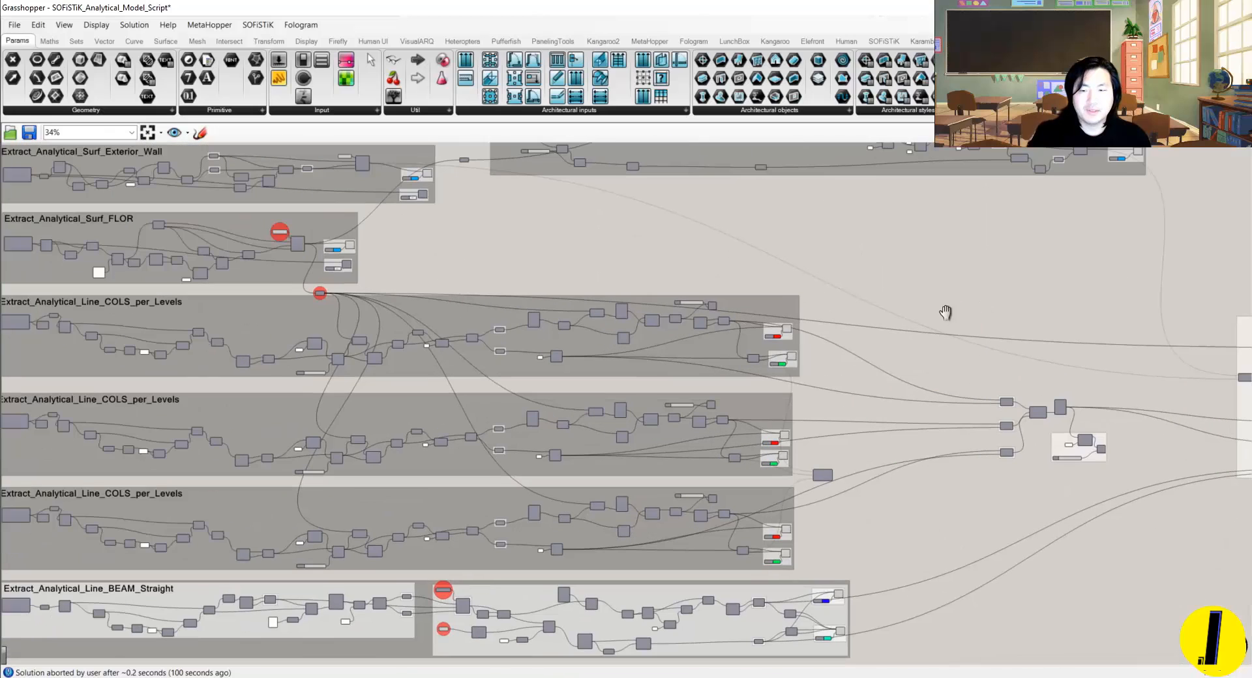
pyautogui.scroll(-2, 808, 300)
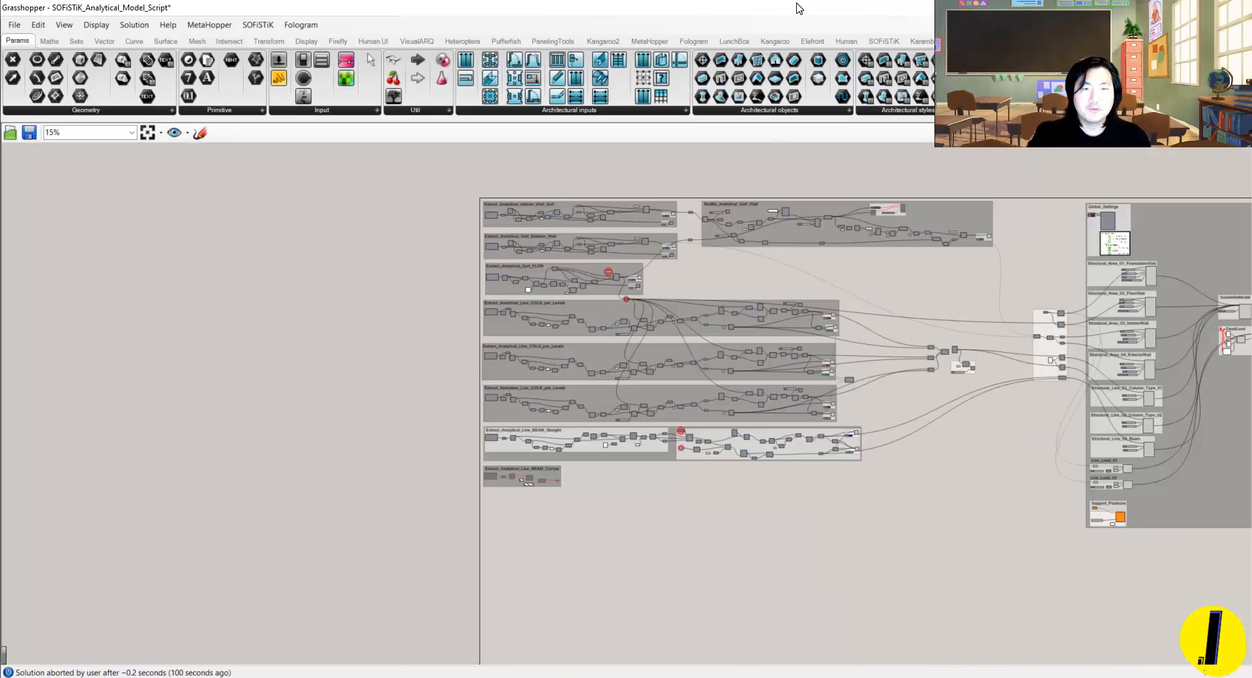
# Step: Switch to Rhino and examine the three-storey analytical model with its loads in the perspective view
pyautogui.hotkey('alt', 'Tab')
pyautogui.moveTo(898, 254); pyautogui.dragTo(740, 266, button='right')
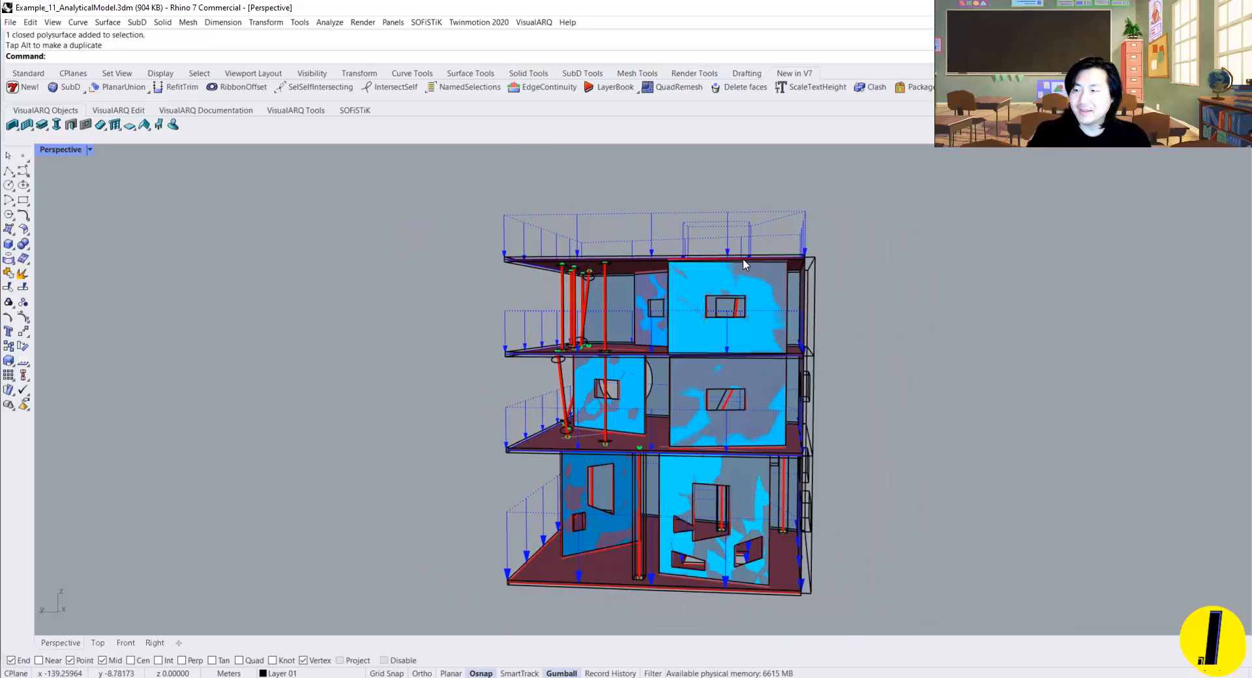